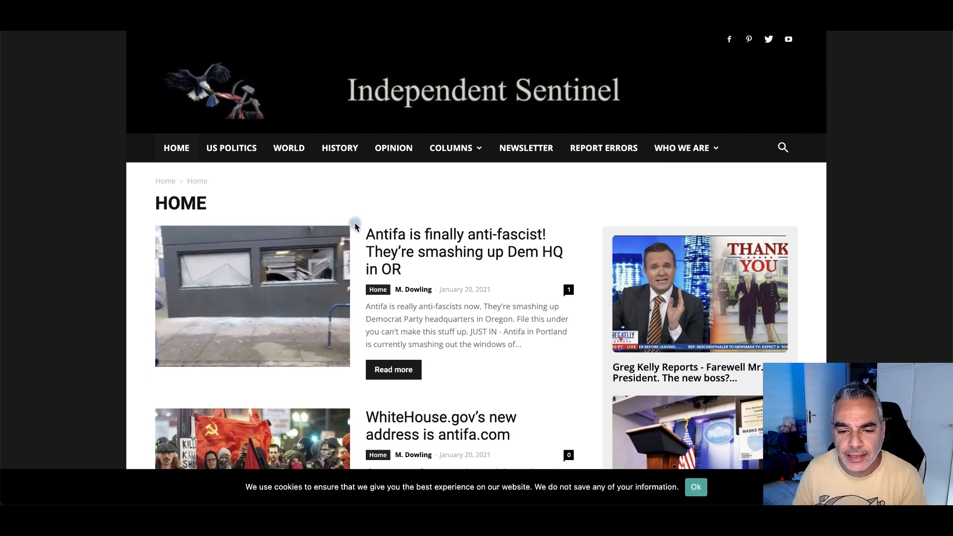
# Examine the Independent Sentinel home page and the Revcontent native ads in its From the Web section.
pyautogui.scroll(-5, 356, 224)
pyautogui.scroll(-3, 357, 224)
pyautogui.scroll(-10, 356, 224)
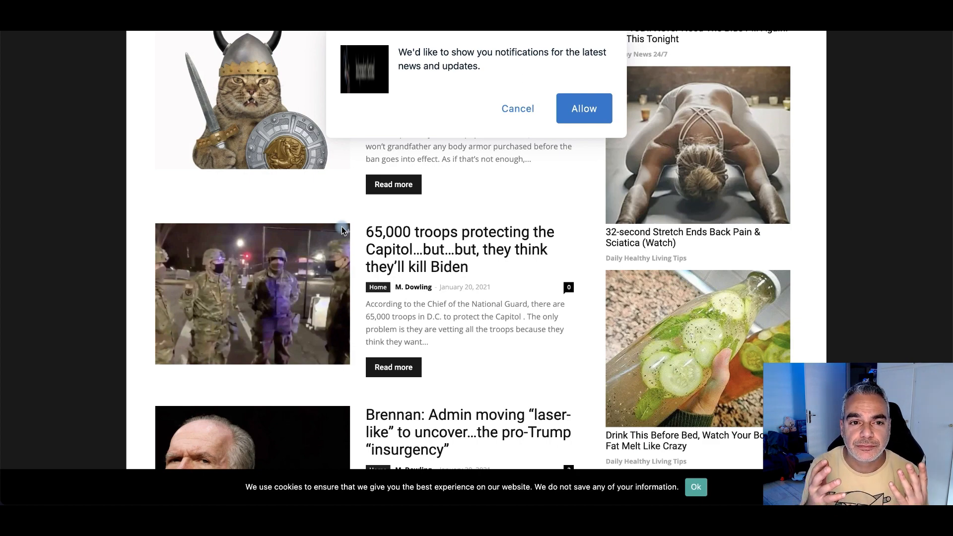
pyautogui.scroll(7, 748, 169)
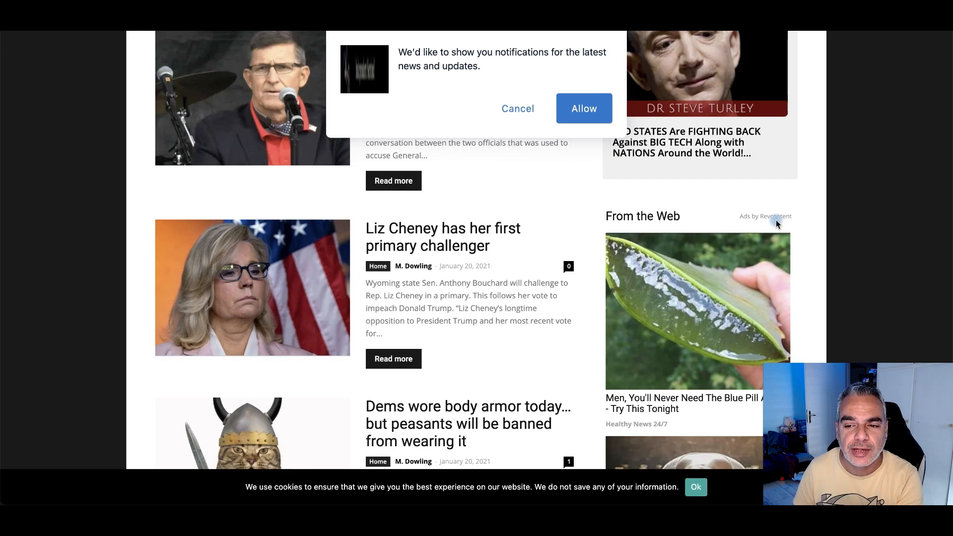
pyautogui.scroll(-4, 775, 218)
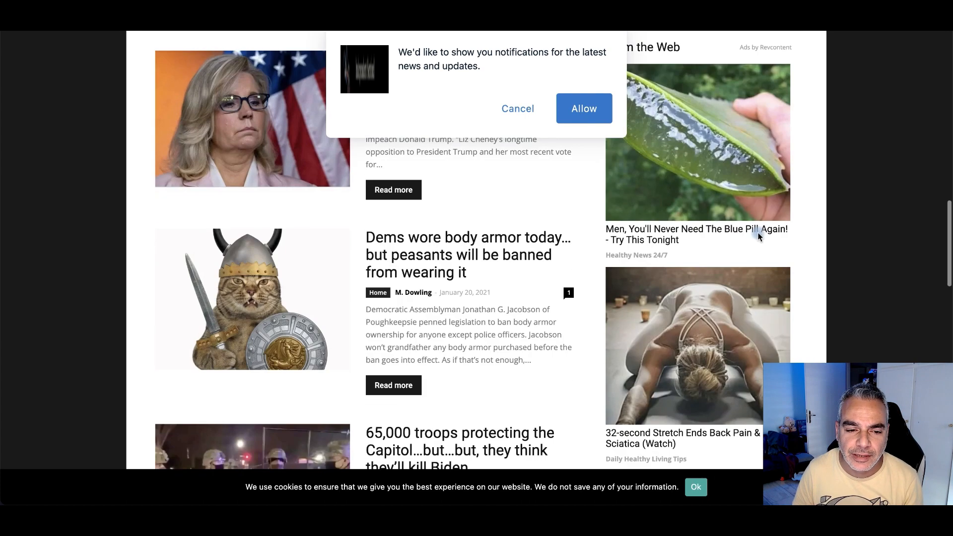
pyautogui.scroll(3, 645, 238)
pyautogui.scroll(-5, 696, 221)
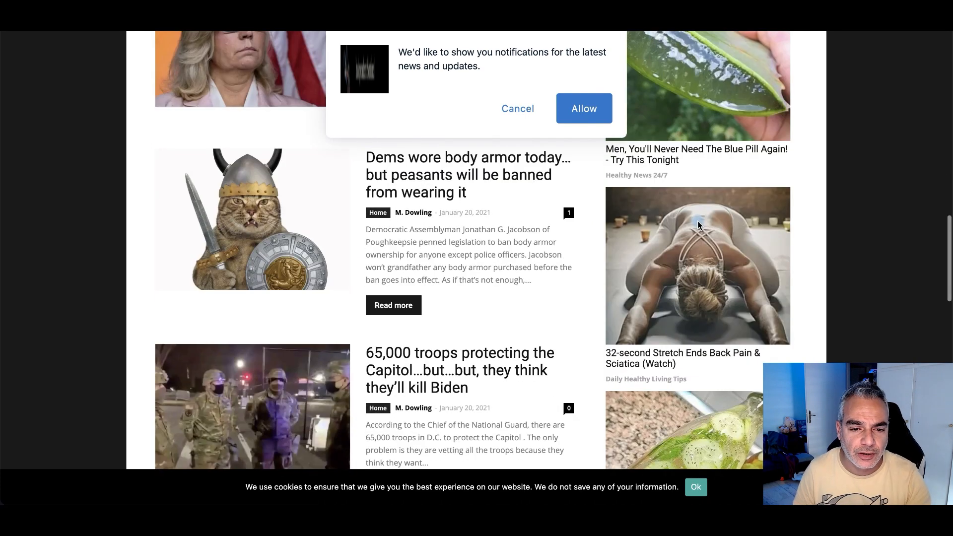
pyautogui.scroll(6, 665, 161)
pyautogui.scroll(1, 664, 160)
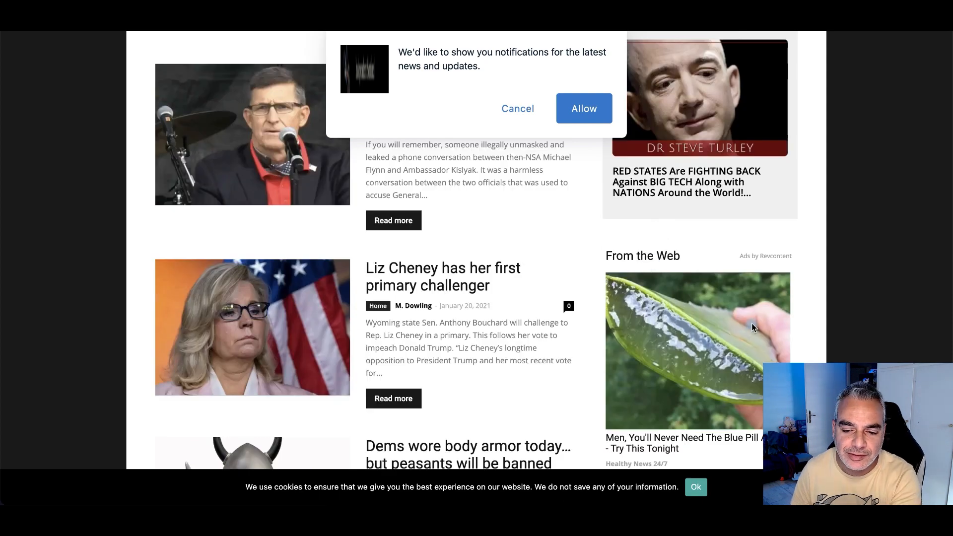
pyautogui.scroll(-3, 696, 317)
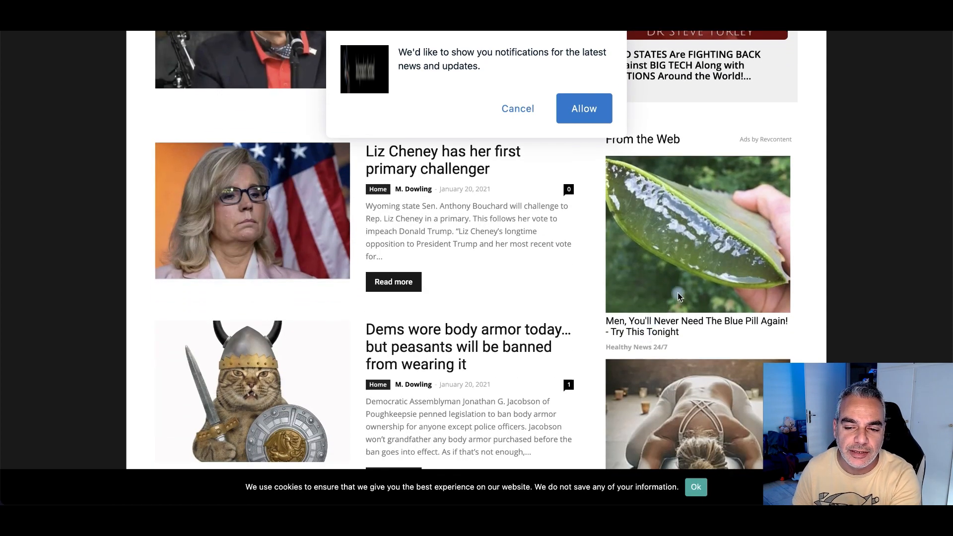
pyautogui.scroll(-4, 678, 293)
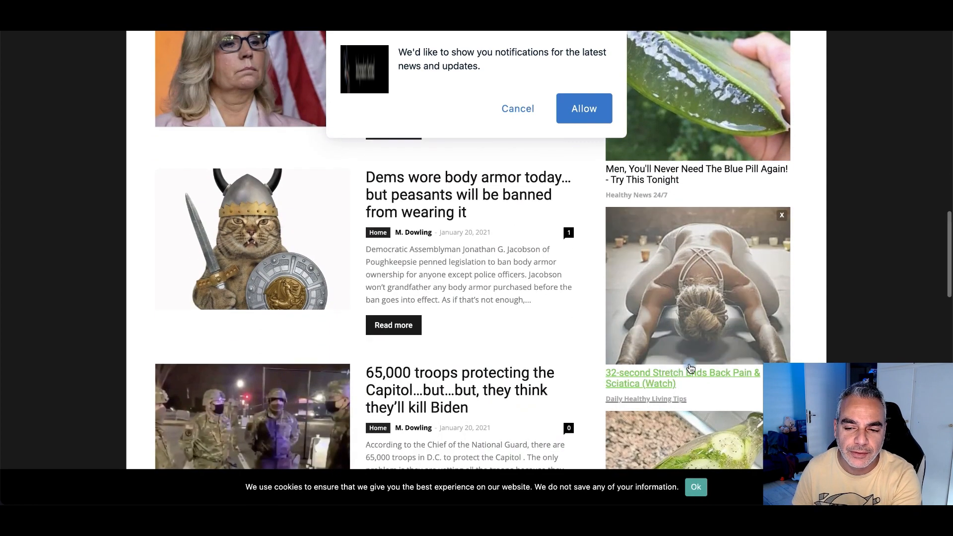
pyautogui.scroll(-1, 720, 346)
pyautogui.scroll(-1, 721, 345)
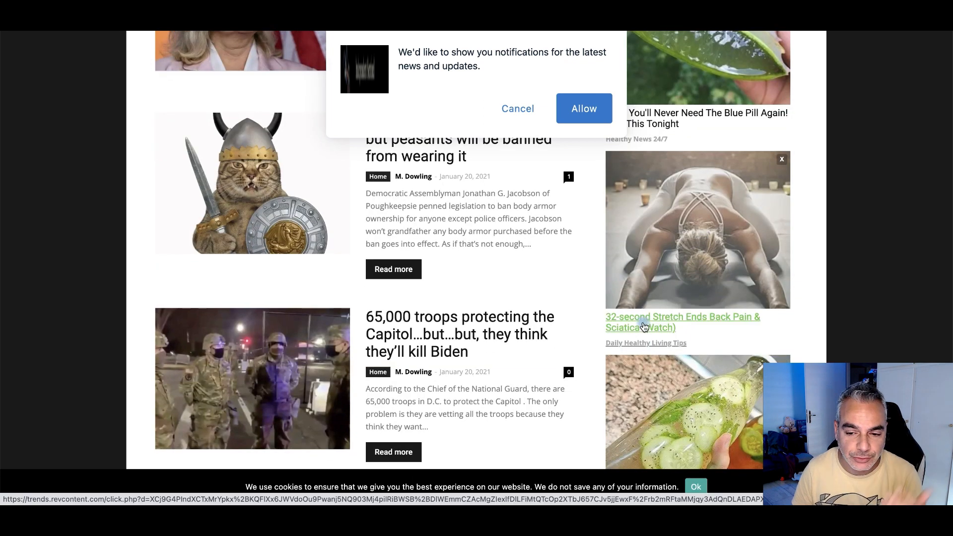
# Open the "32-second Stretch Ends Back Pain & Sciatica" ad and read its advertorial down to the Watch Now link.
pyautogui.click(642, 323)
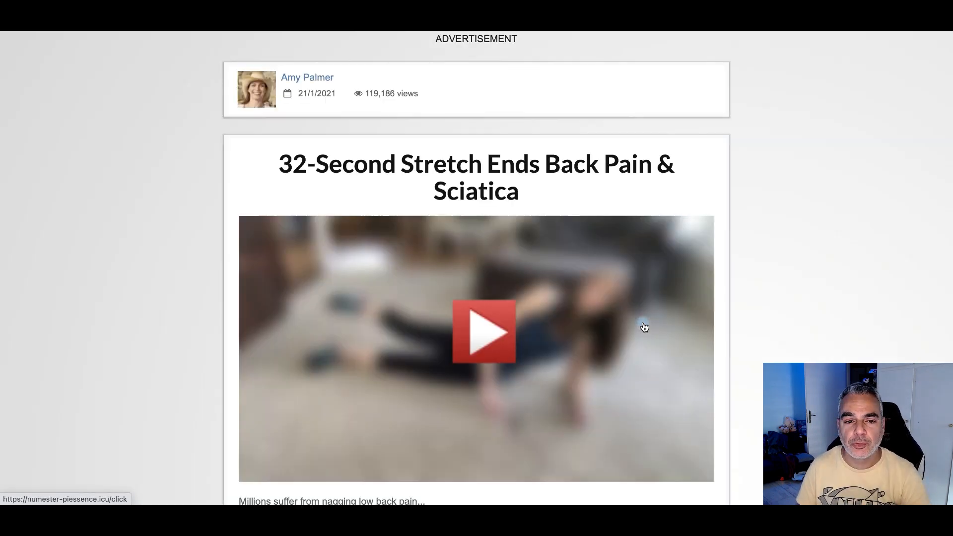
pyautogui.scroll(-5, 633, 302)
pyautogui.scroll(-2, 585, 313)
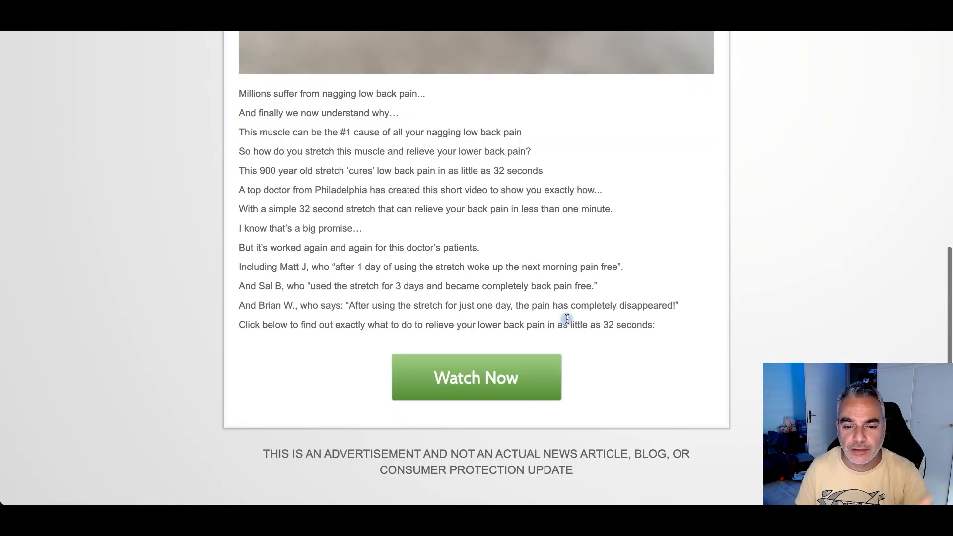
# Open the advertorial's video sales page, look it over, and dismiss the "WAIT!" exit pop-up.
pyautogui.click(499, 360)
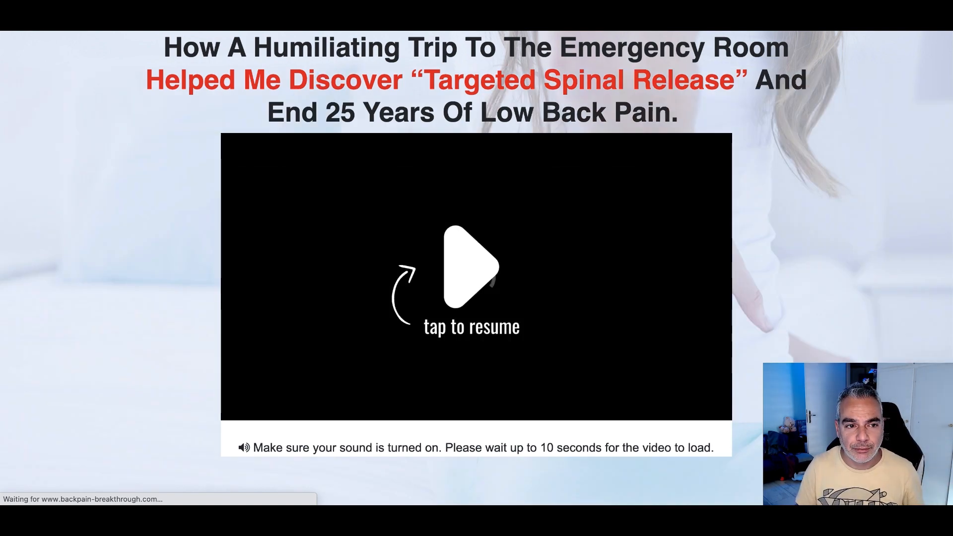
pyautogui.scroll(-3, 511, 156)
pyautogui.click(511, 157)
pyautogui.scroll(3, 512, 156)
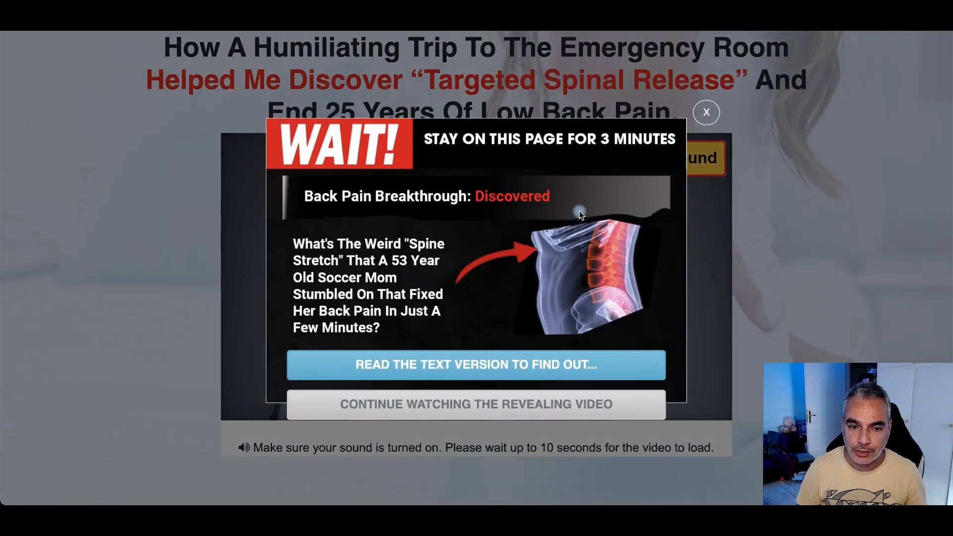
pyautogui.click(707, 115)
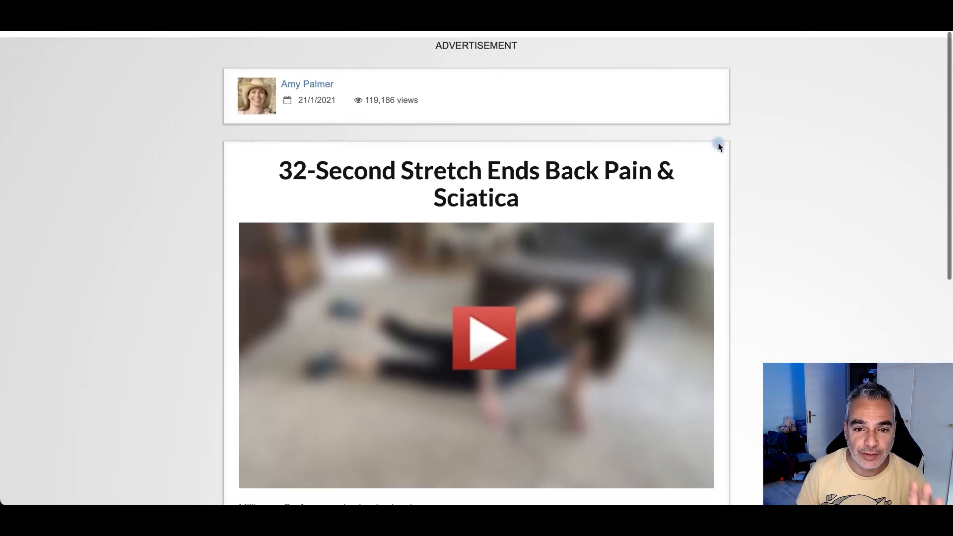
# Go back to the advertorial to review it, and return to the native ads on the news site's home page.
pyautogui.scroll(-15, 714, 146)
pyautogui.scroll(10, 710, 152)
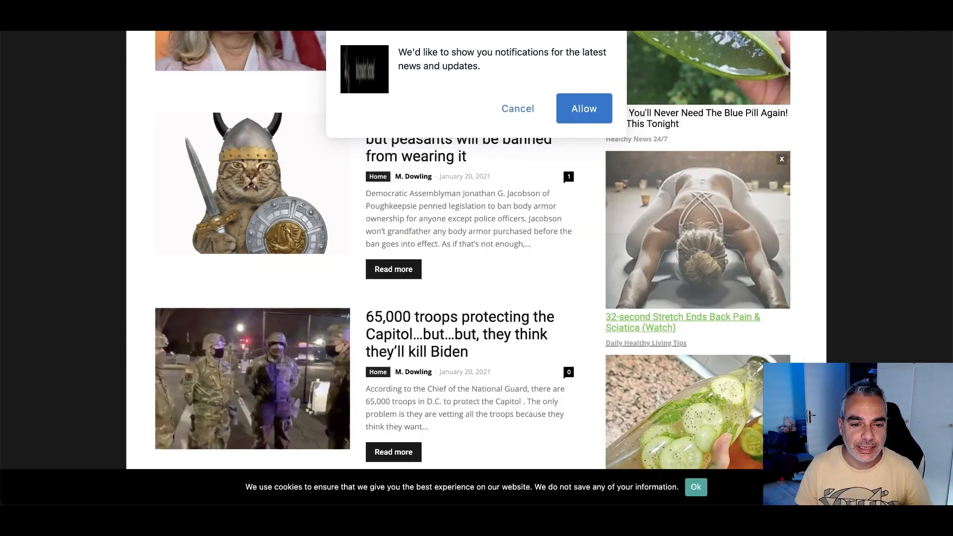
pyautogui.scroll(7, 744, 213)
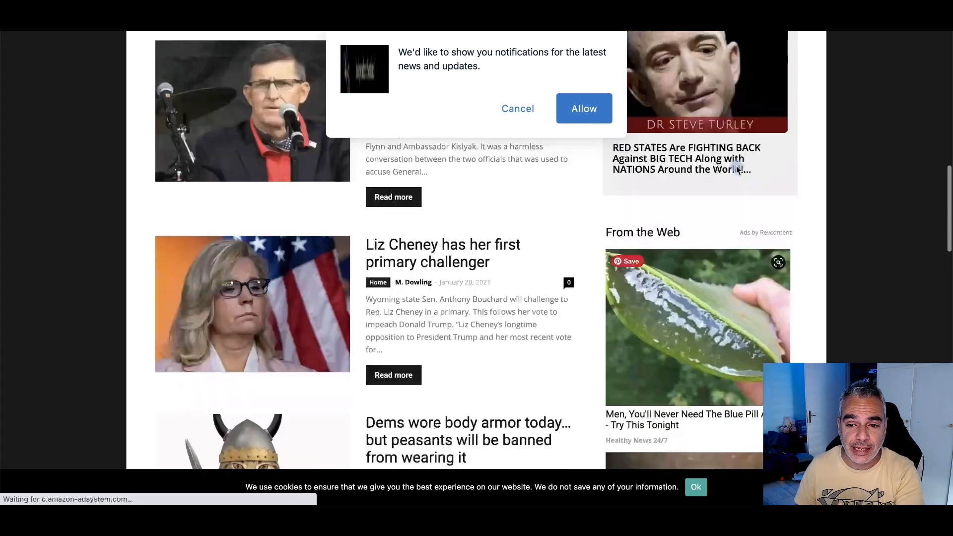
pyautogui.scroll(6, 494, 223)
pyautogui.scroll(-5, 623, 244)
pyautogui.scroll(-2, 624, 245)
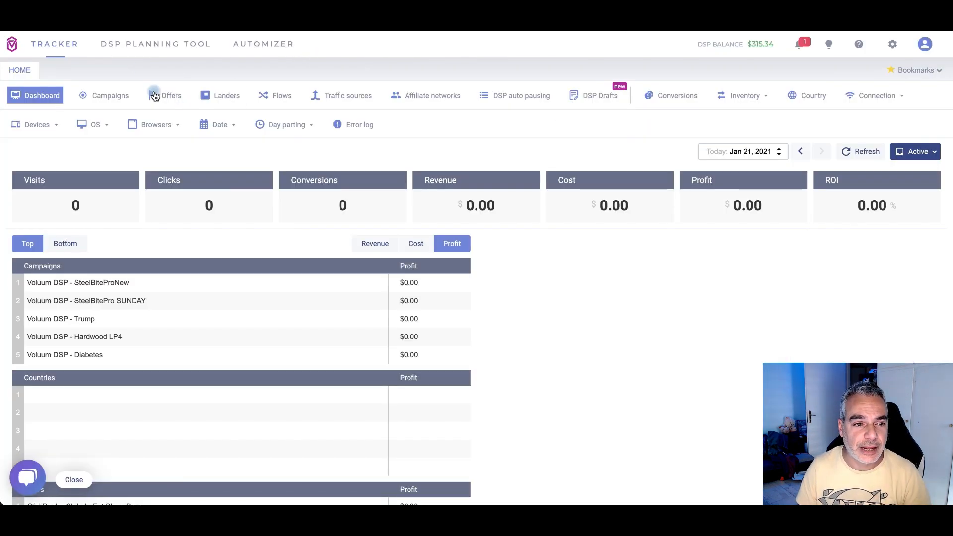
# Switch to Voluum's DSP planning tool and examine the daily bid requests by ad exchange, including MGID, Outbrain and RevContent.
pyautogui.click(150, 50)
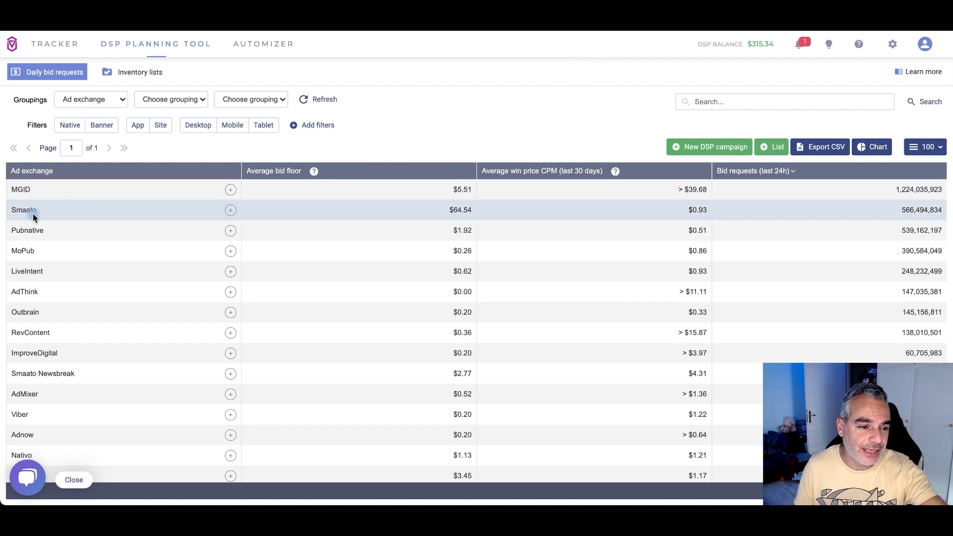
pyautogui.scroll(-3, 79, 349)
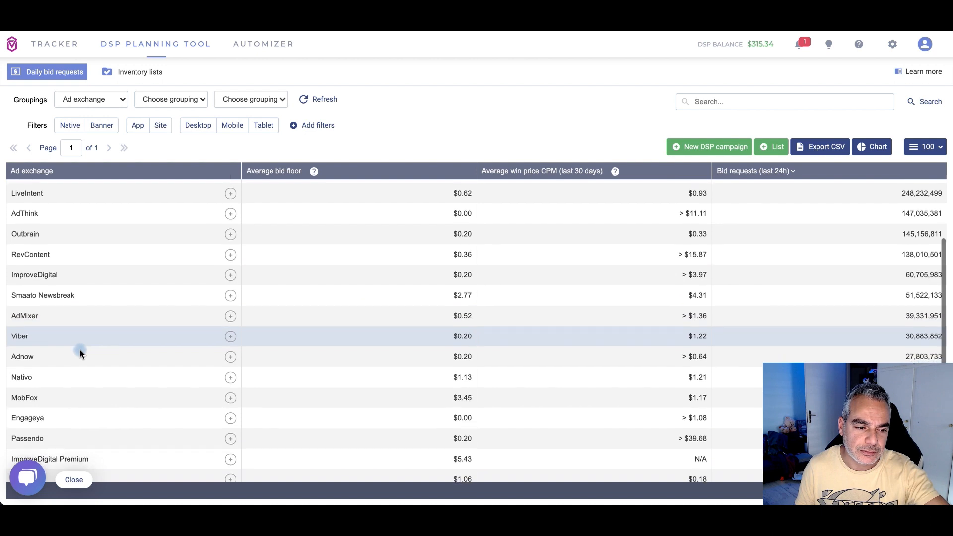
pyautogui.scroll(3, 80, 349)
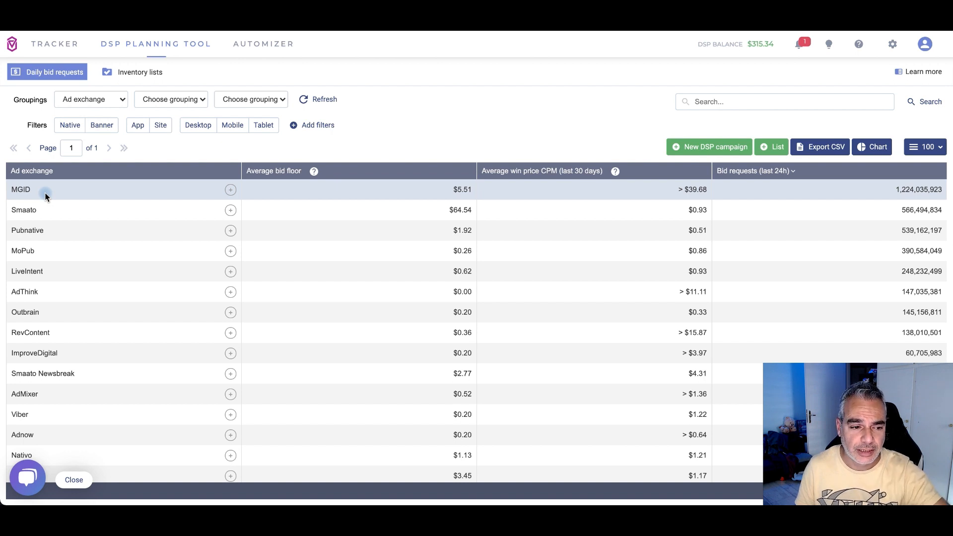
pyautogui.scroll(-2, 53, 290)
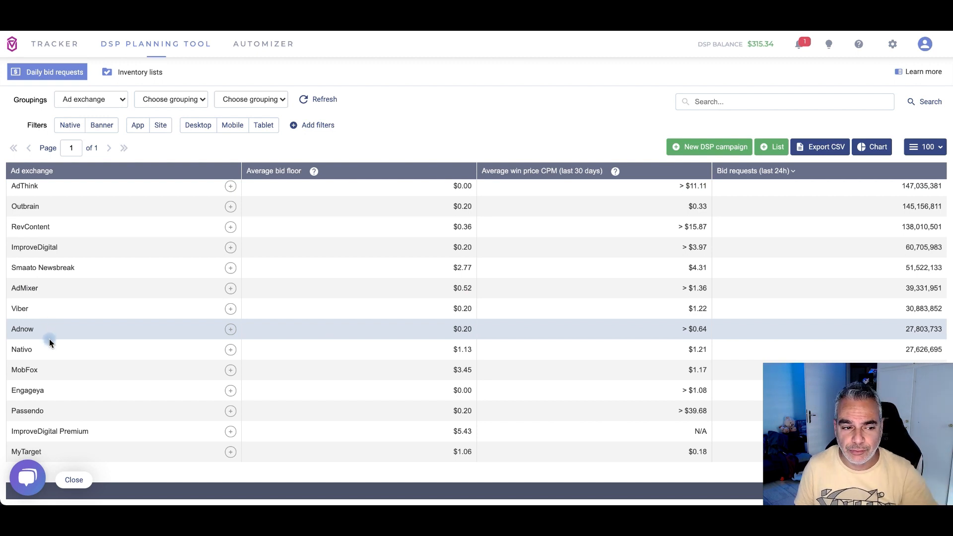
pyautogui.scroll(2, 49, 338)
pyautogui.scroll(-2, 72, 289)
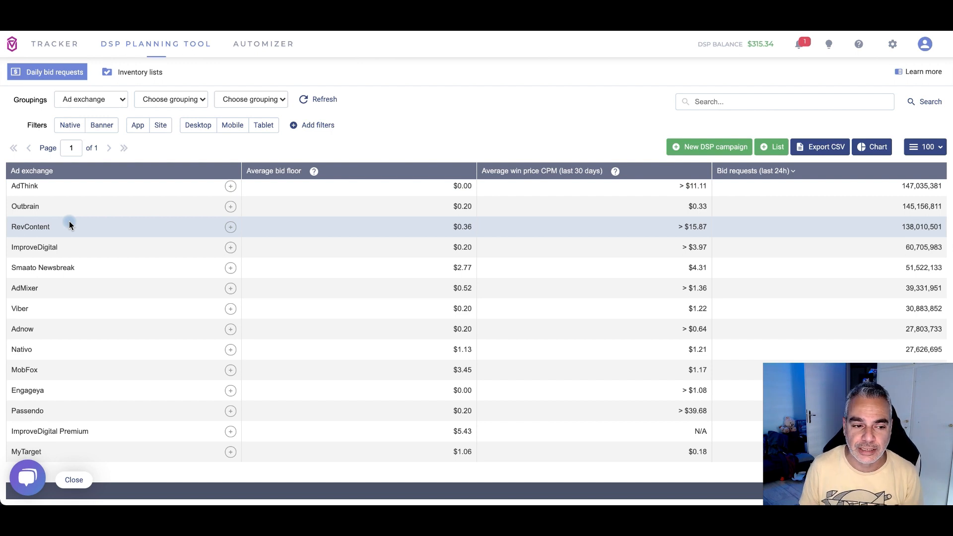
pyautogui.scroll(2, 71, 225)
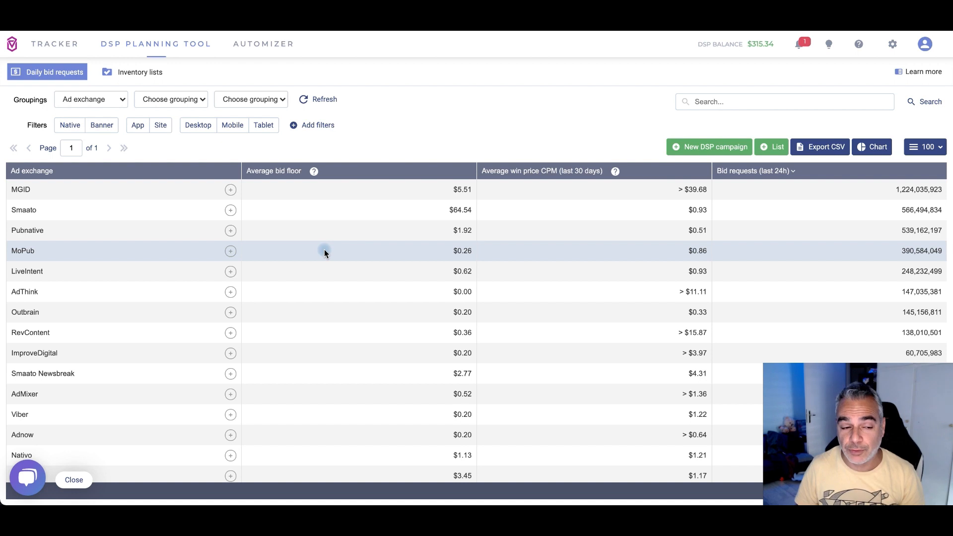
pyautogui.scroll(-3, 82, 290)
pyautogui.scroll(3, 83, 287)
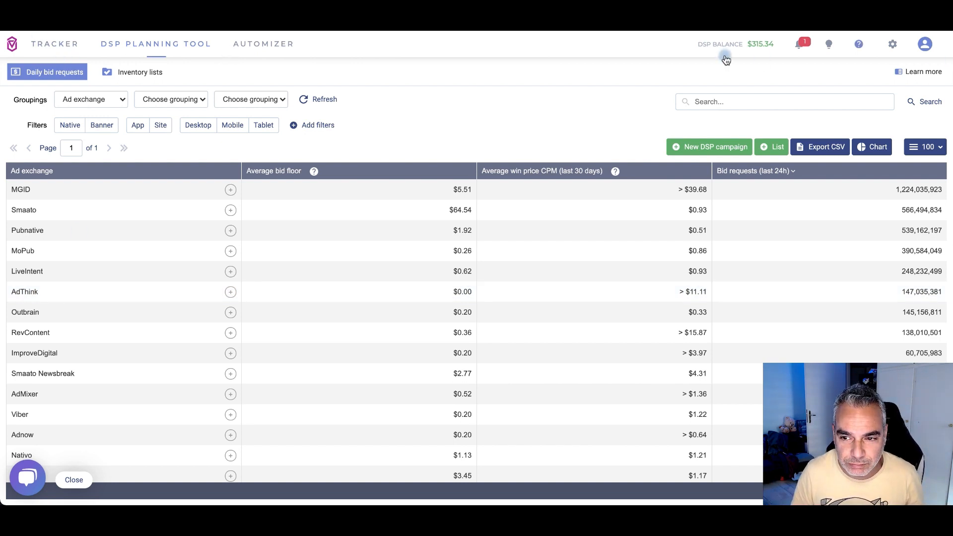
# Return to the tracker and review the status and bids of the DSP campaigns.
pyautogui.click(54, 45)
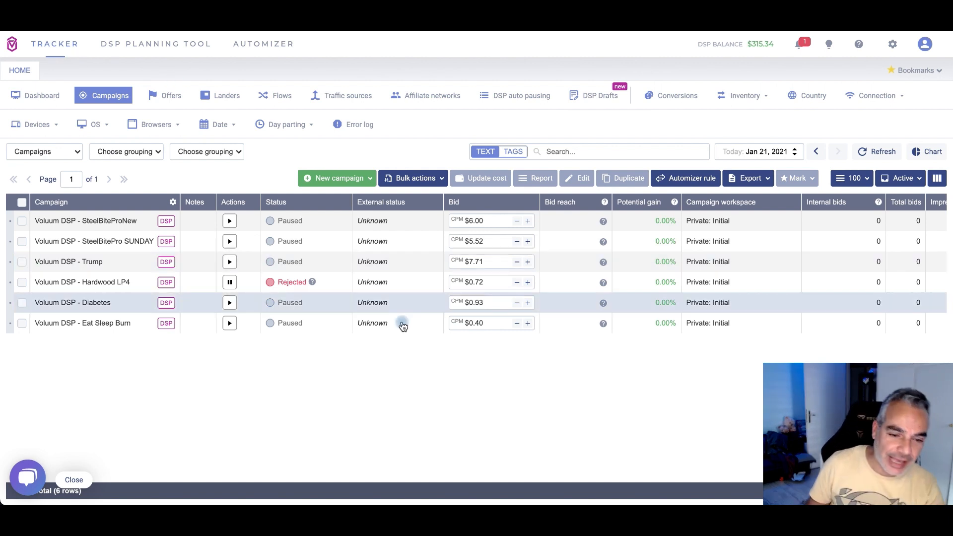
pyautogui.moveTo(316, 281)
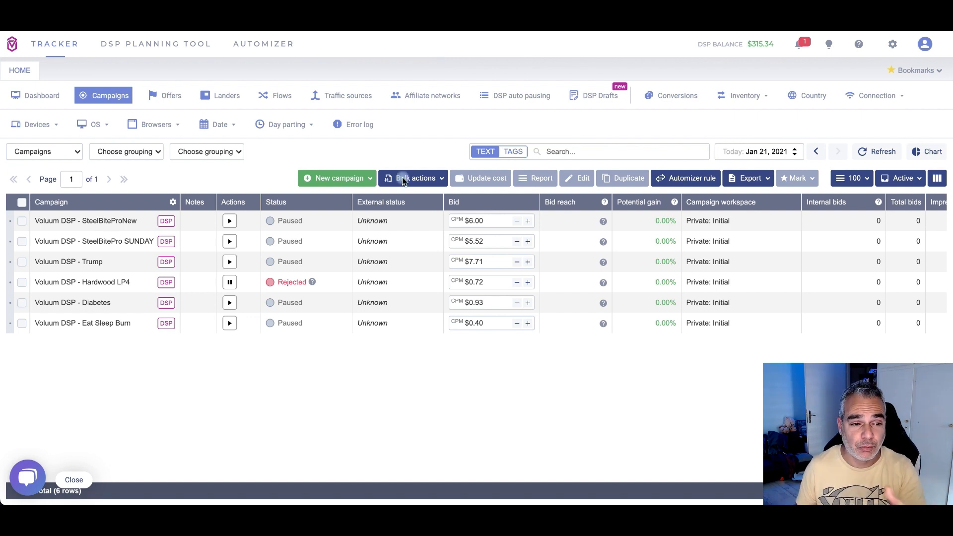
pyautogui.moveTo(281, 129)
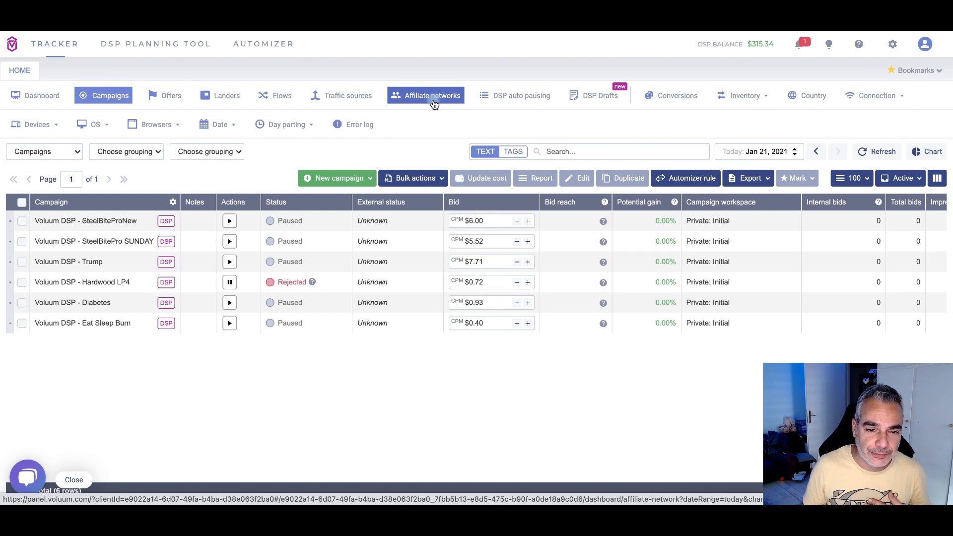
# View the configured traffic sources and browse the templates available for a new traffic source.
pyautogui.click(334, 99)
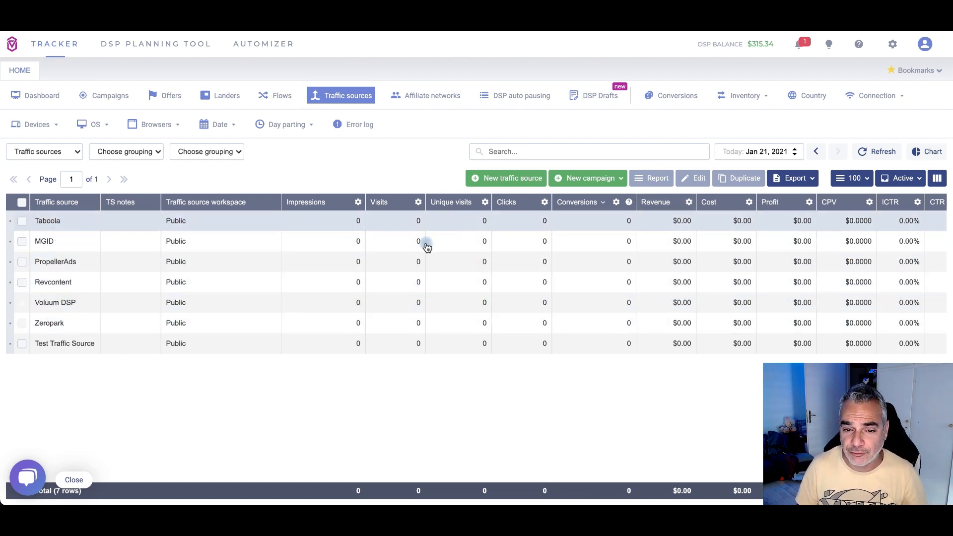
pyautogui.click(508, 182)
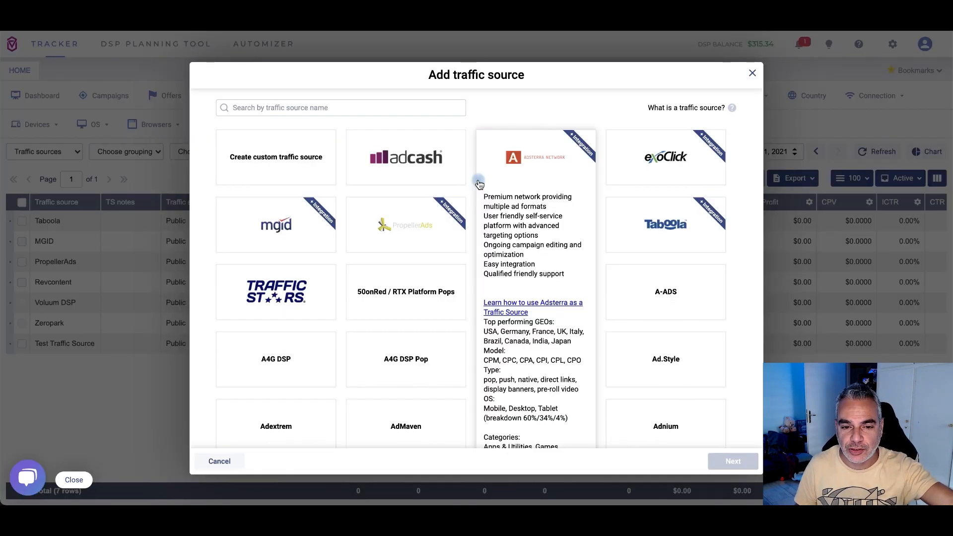
pyautogui.scroll(-3, 583, 287)
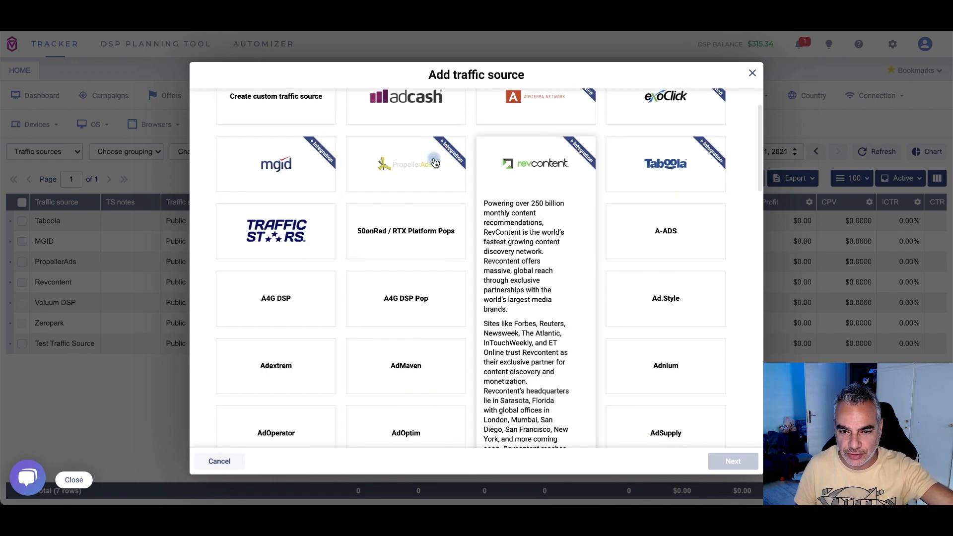
pyautogui.scroll(-2, 548, 170)
pyautogui.scroll(3, 548, 170)
# Pick the Revcontent template, review its tracking parameters and conversion settings, and close the form without saving.
pyautogui.click(548, 170)
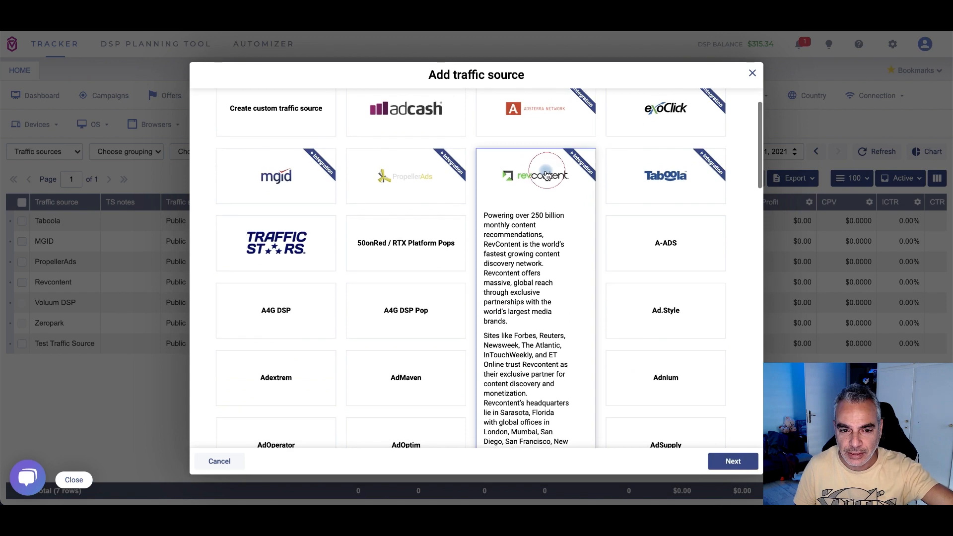
pyautogui.click(729, 460)
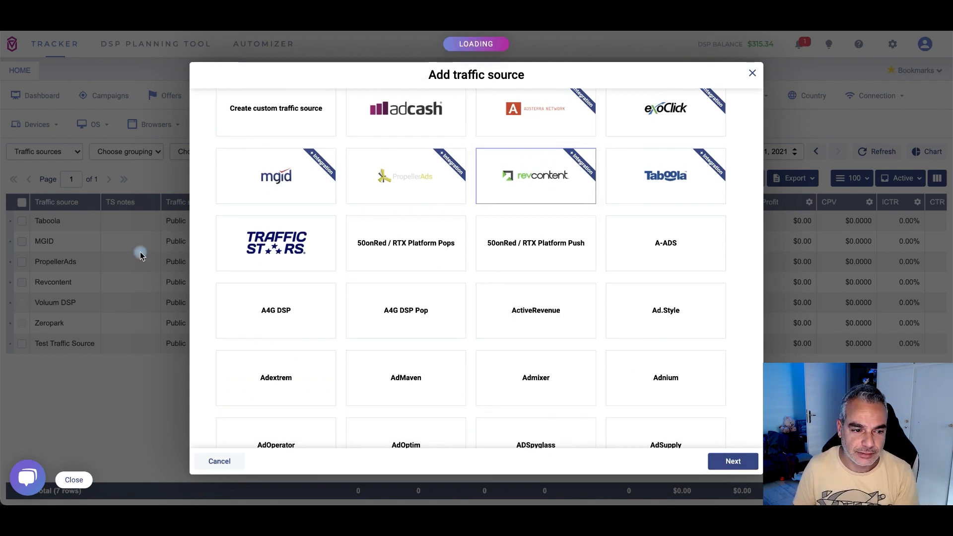
pyautogui.scroll(-5, 312, 318)
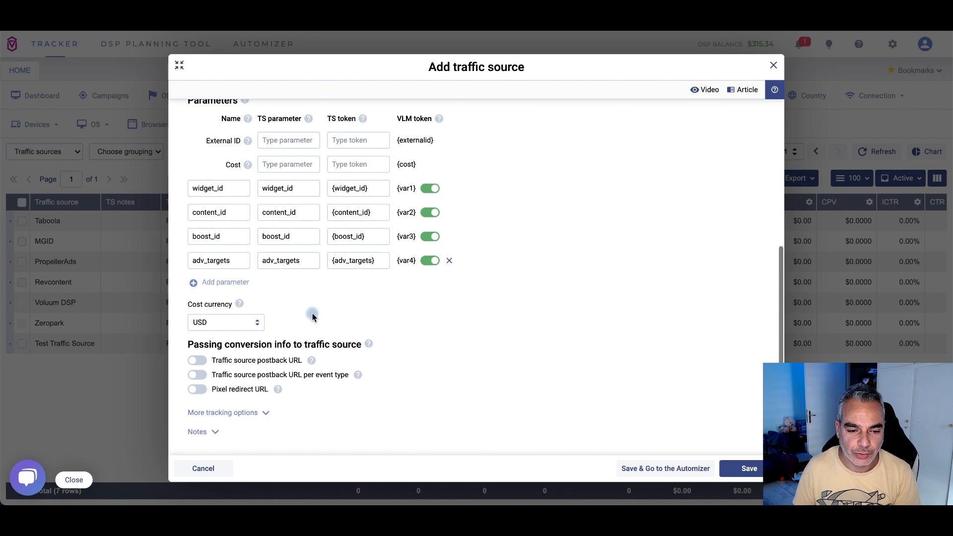
pyautogui.click(772, 65)
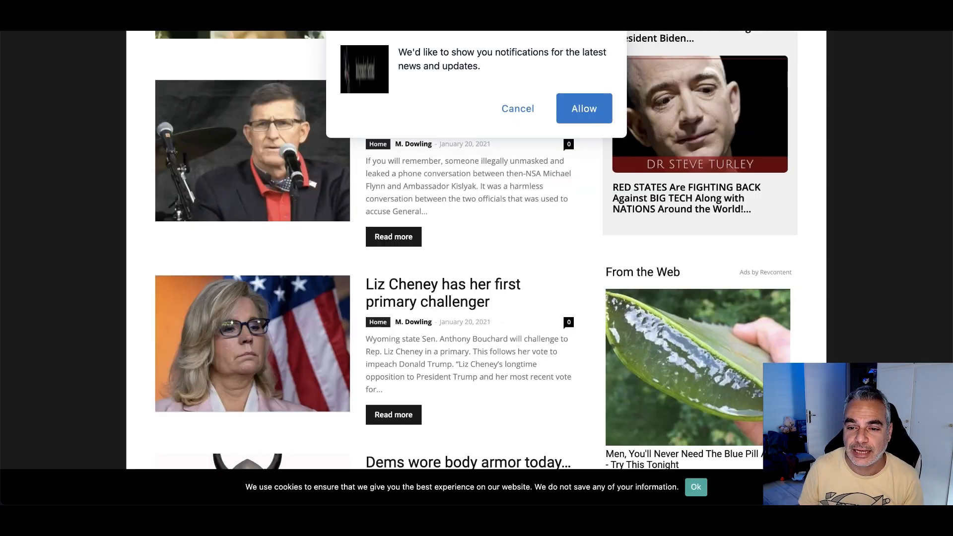
# Switch back to the Independent Sentinel home page and look over its articles and native ads again.
pyautogui.scroll(1, 720, 305)
pyautogui.scroll(-3, 721, 305)
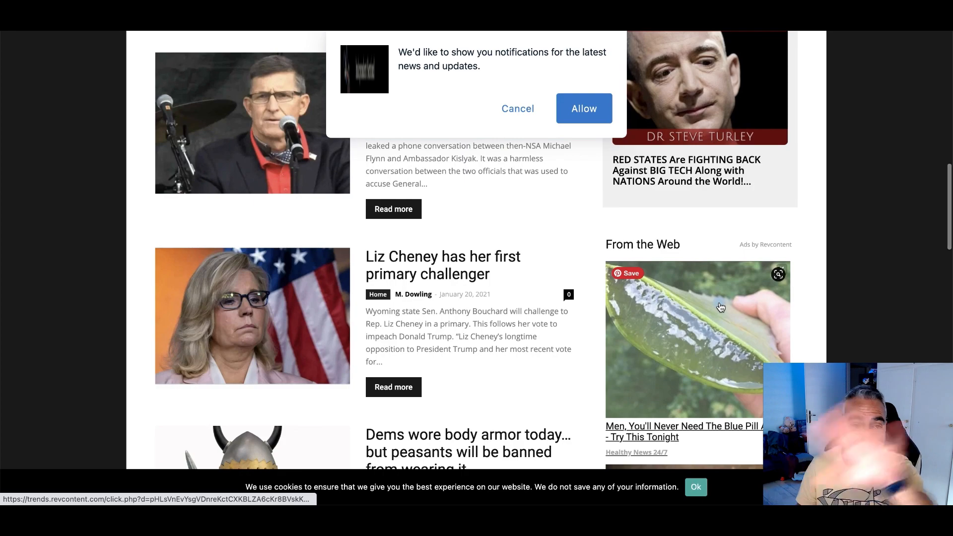
pyautogui.scroll(8, 341, 240)
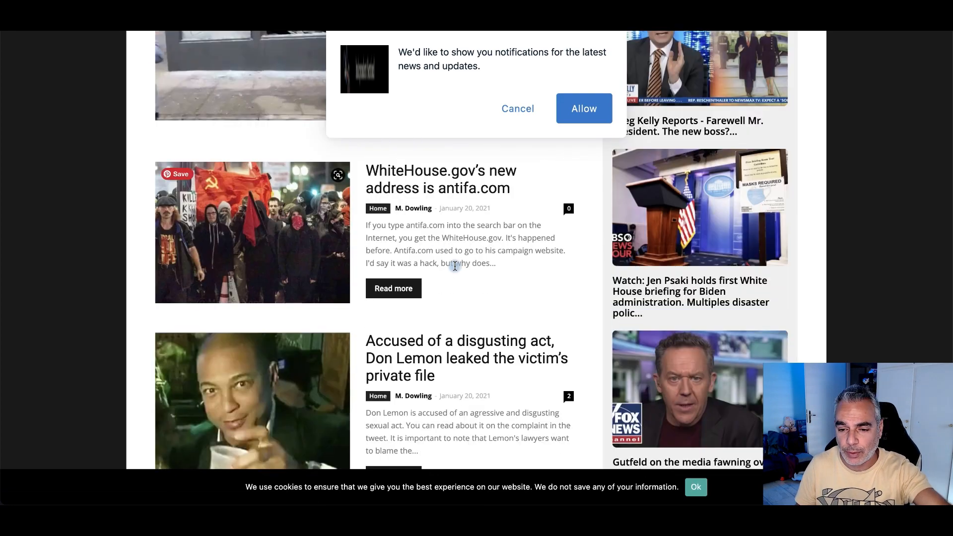
# Look over the home page's articles and the sidebar's Revcontent native ads, including the men's health, stretching and weight-loss ads.
pyautogui.scroll(-5, 453, 266)
pyautogui.scroll(1, 673, 274)
pyautogui.scroll(8, 674, 274)
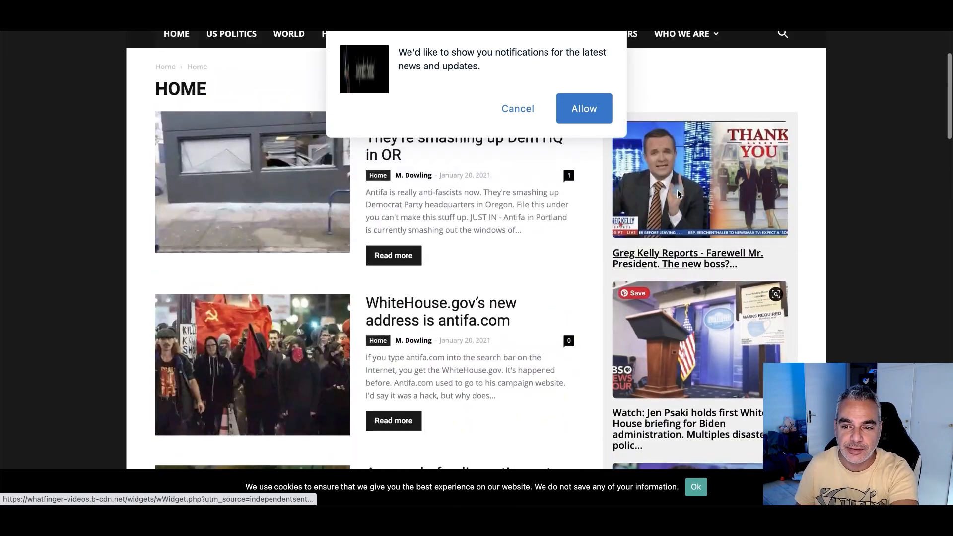
pyautogui.scroll(-6, 698, 260)
pyautogui.scroll(-8, 698, 261)
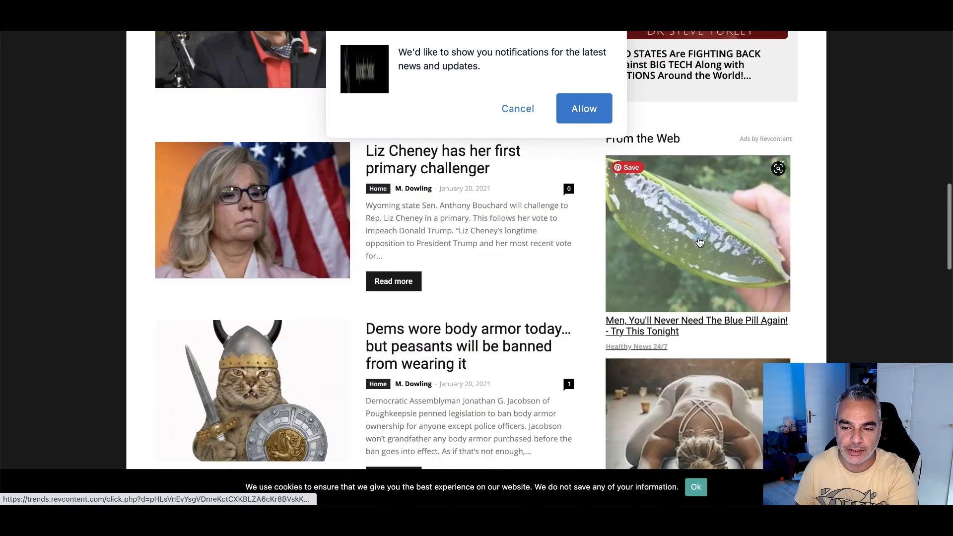
pyautogui.scroll(-4, 644, 294)
pyautogui.scroll(-4, 708, 303)
# Open the article about the troops protecting the Capitol and look through its page down to the footer.
pyautogui.click(432, 171)
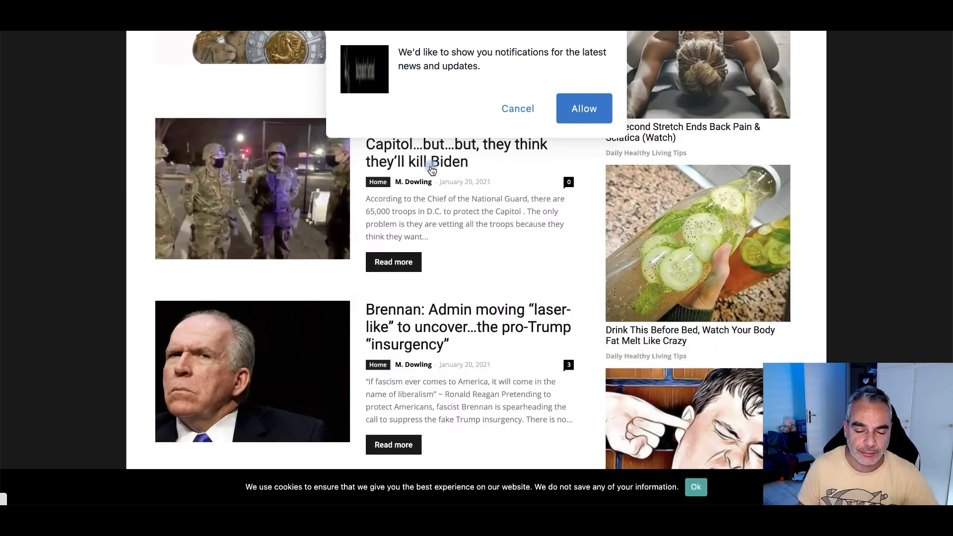
pyautogui.scroll(-15, 404, 234)
pyautogui.scroll(-6, 404, 234)
pyautogui.scroll(20, 404, 234)
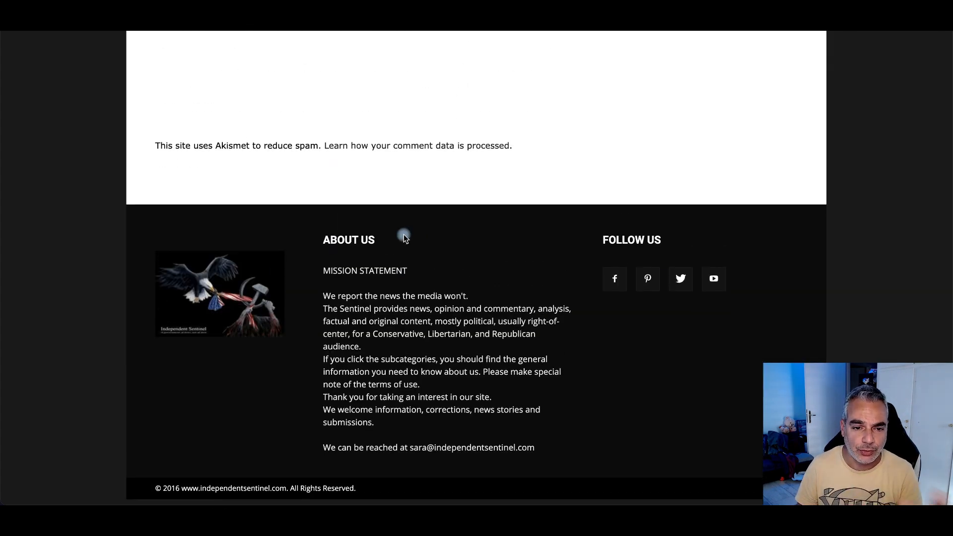
pyautogui.scroll(-8, 405, 241)
pyautogui.scroll(-10, 405, 241)
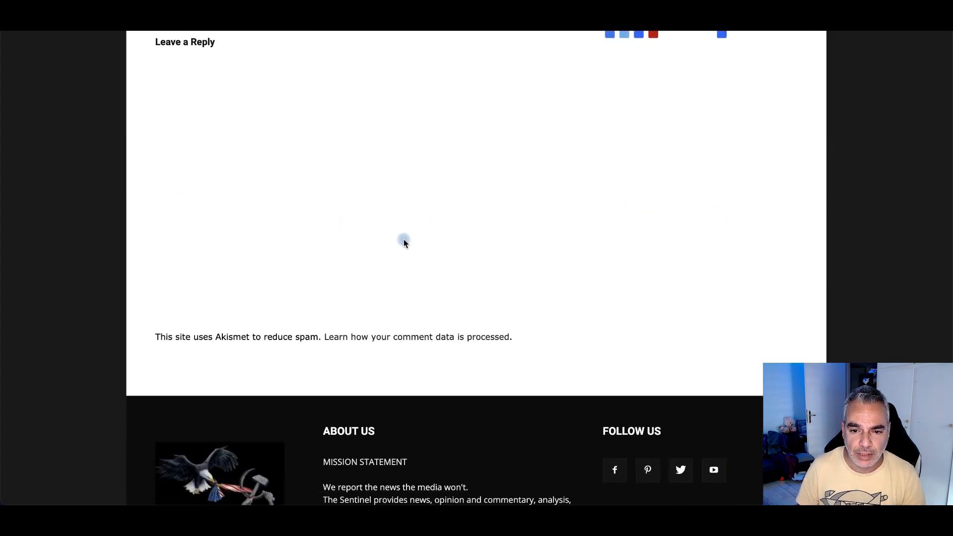
pyautogui.scroll(10, 404, 241)
pyautogui.click(407, 240)
pyautogui.scroll(-3, 405, 241)
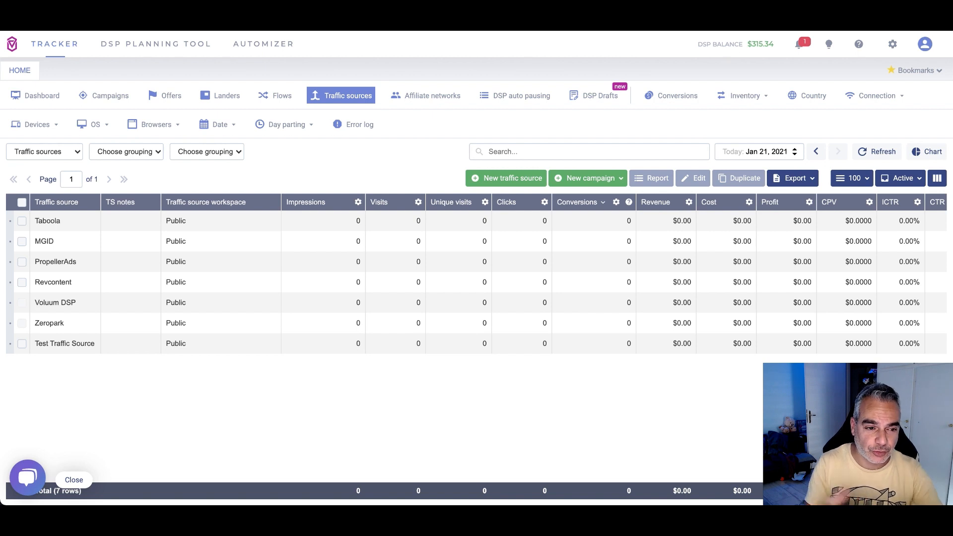
# Review the tracker's dashboard and the list of Voluum DSP campaigns.
pyautogui.click(35, 97)
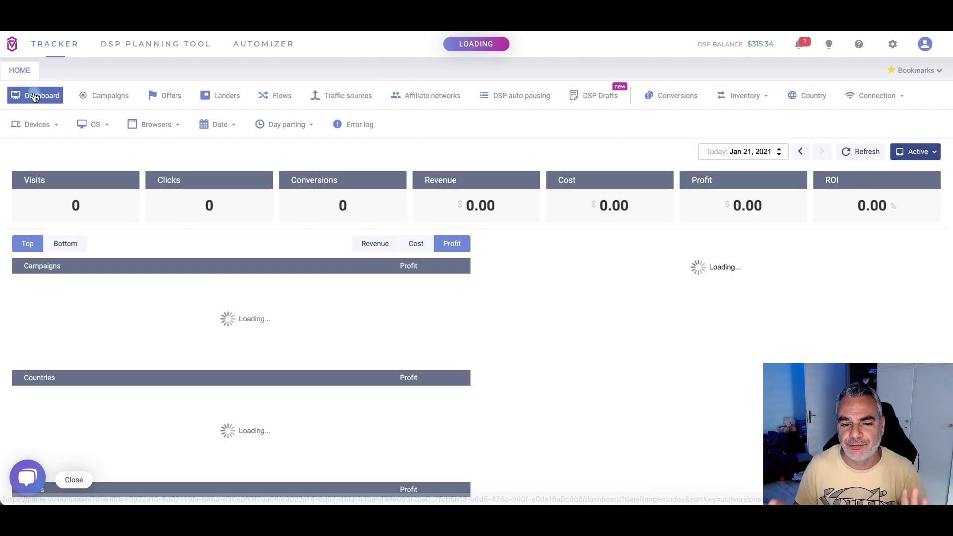
pyautogui.click(101, 90)
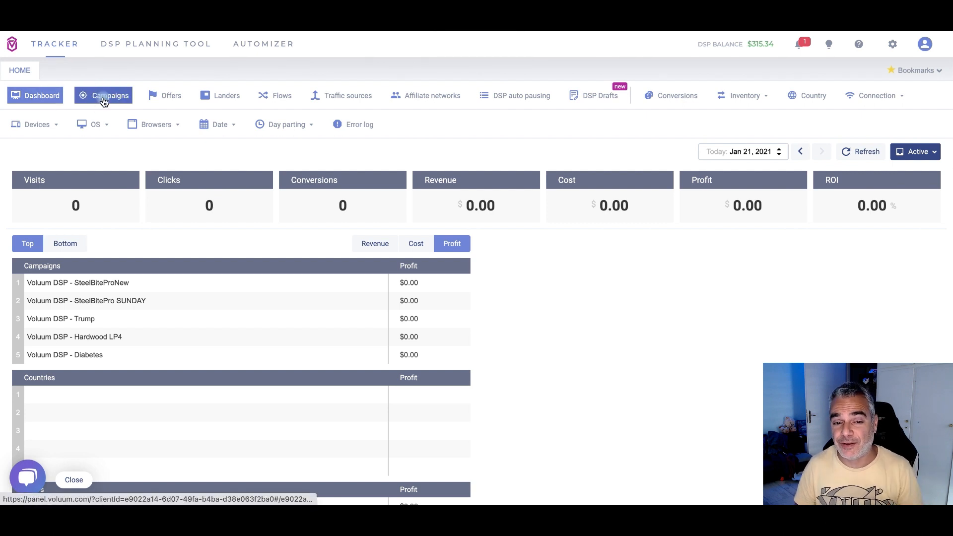
pyautogui.click(103, 97)
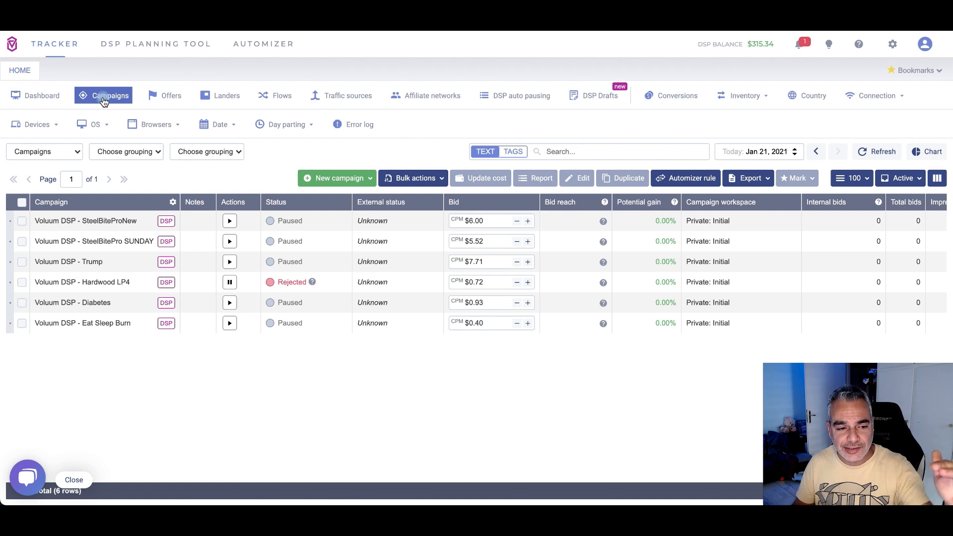
pyautogui.click(188, 97)
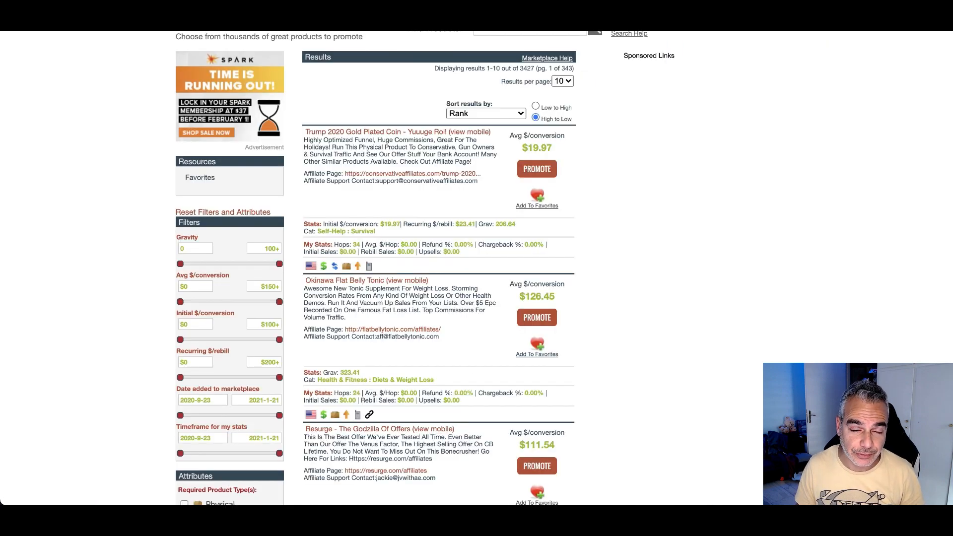
# Run a blank product search in the ClickBank marketplace to list its offers.
pyautogui.scroll(3, 708, 135)
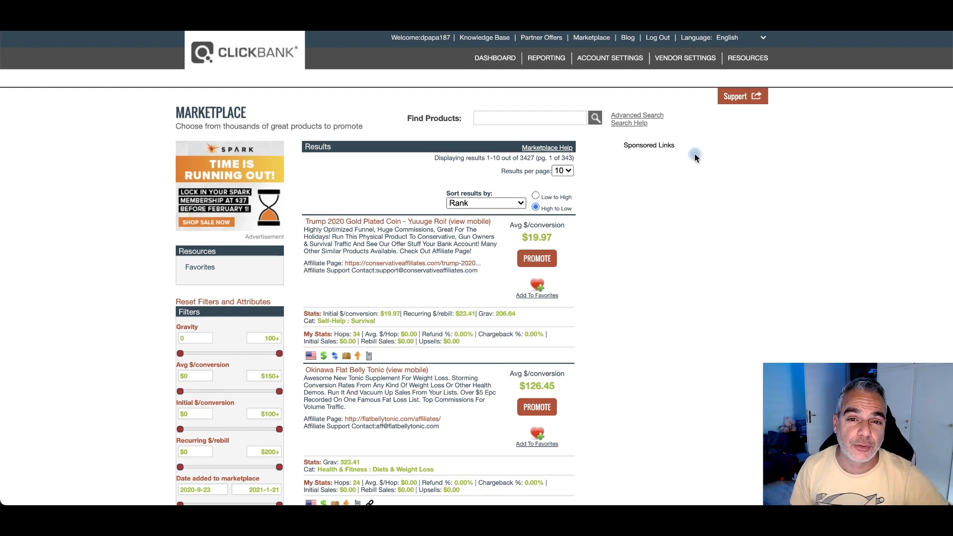
pyautogui.scroll(-2, 629, 216)
pyautogui.scroll(2, 629, 219)
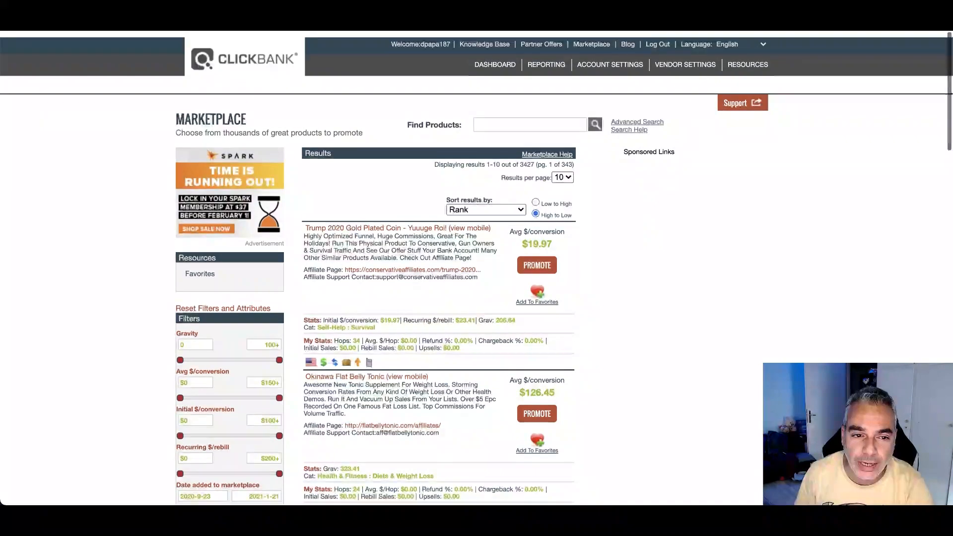
pyautogui.click(567, 113)
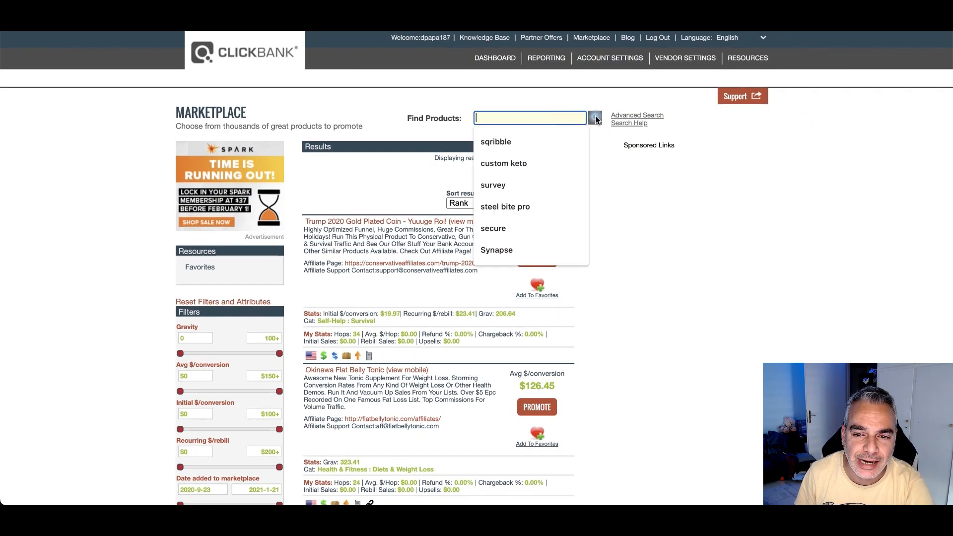
pyautogui.click(595, 119)
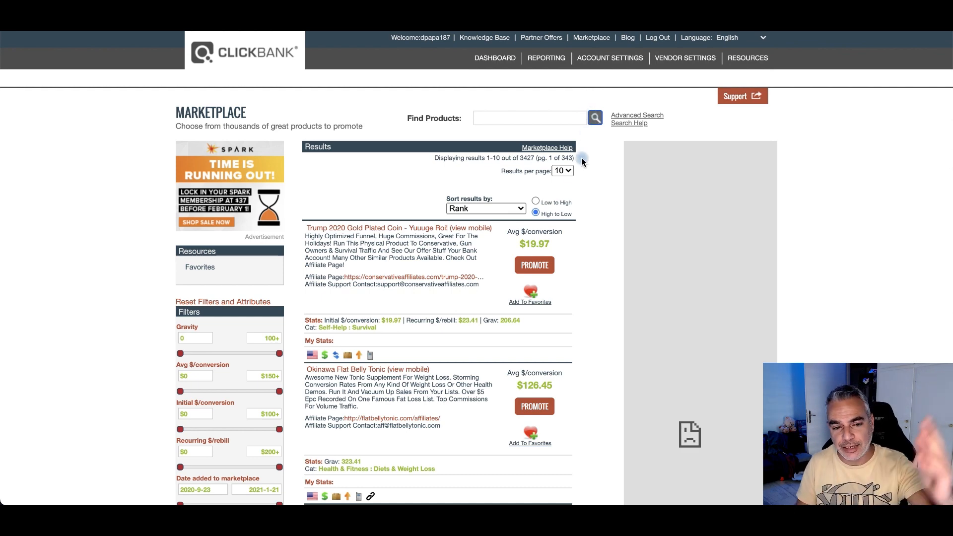
# Examine the Trump 2020 Gold Plated Coin offer in the results and highlight its gravity score.
pyautogui.scroll(-1, 506, 226)
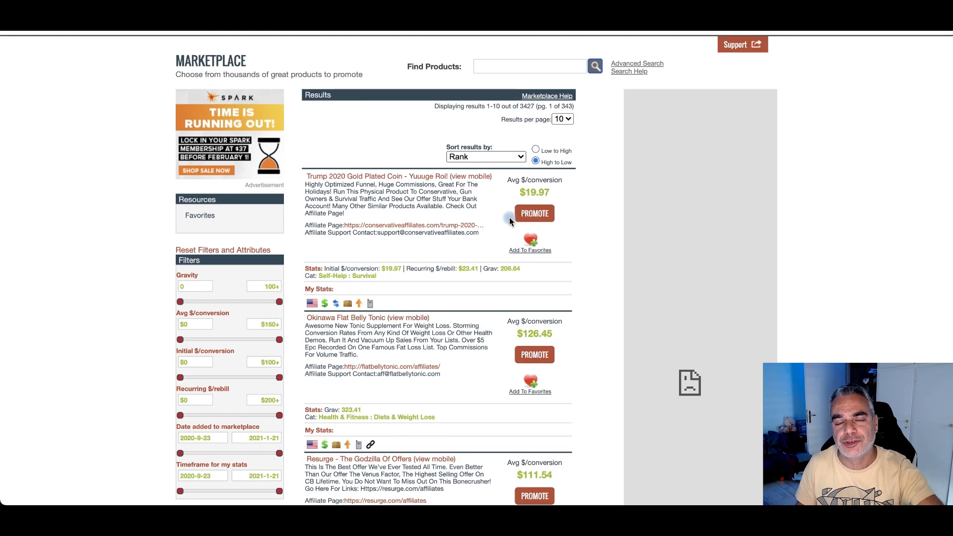
pyautogui.scroll(-1, 509, 220)
pyautogui.scroll(1, 510, 217)
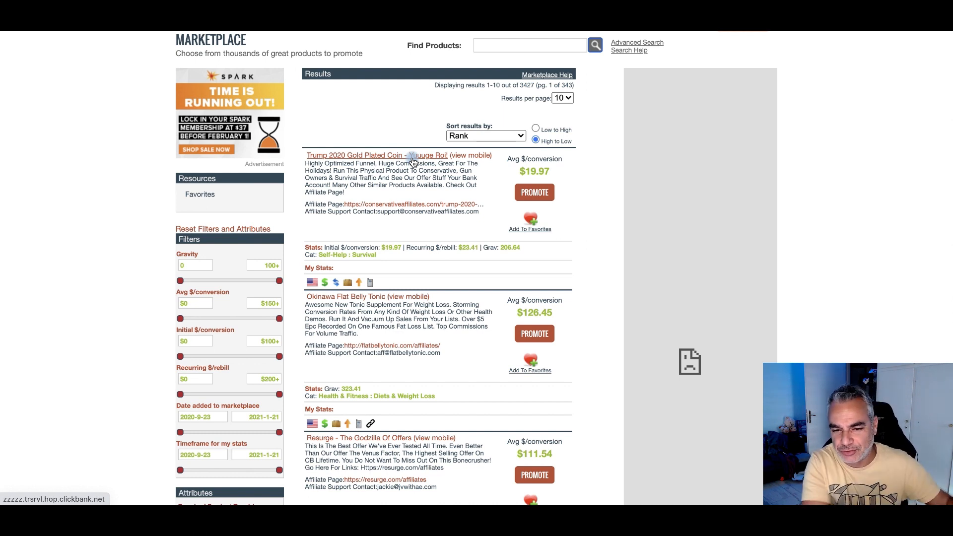
pyautogui.click(501, 250)
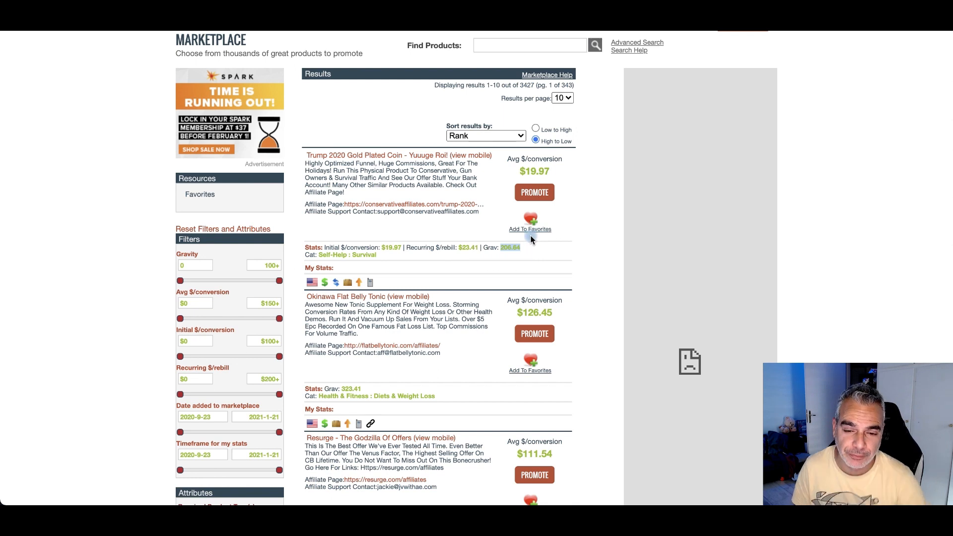
pyautogui.doubleClick(523, 249)
pyautogui.scroll(-1, 524, 247)
pyautogui.moveTo(529, 240); pyautogui.dragTo(491, 229)
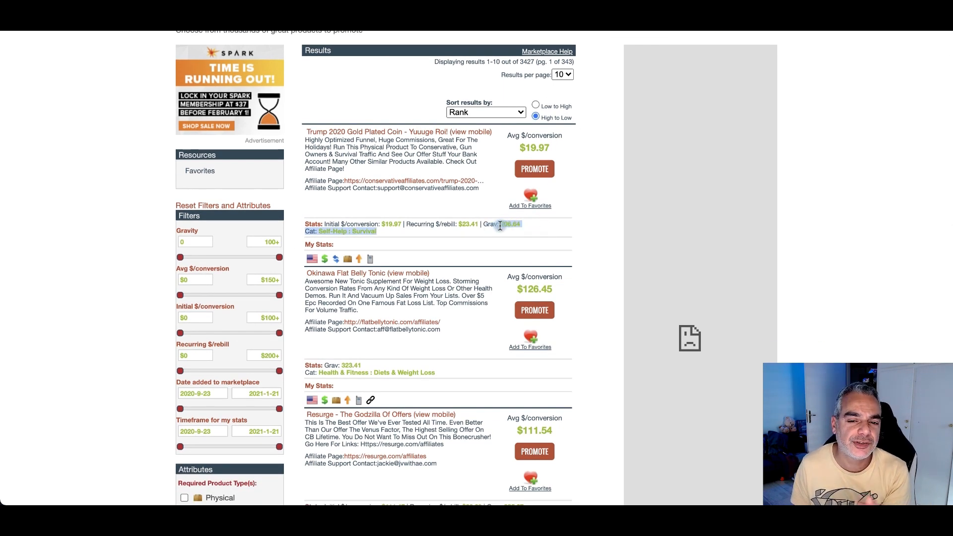
pyautogui.moveTo(534, 224); pyautogui.dragTo(504, 224)
pyautogui.scroll(-1, 523, 231)
pyautogui.scroll(-1, 523, 233)
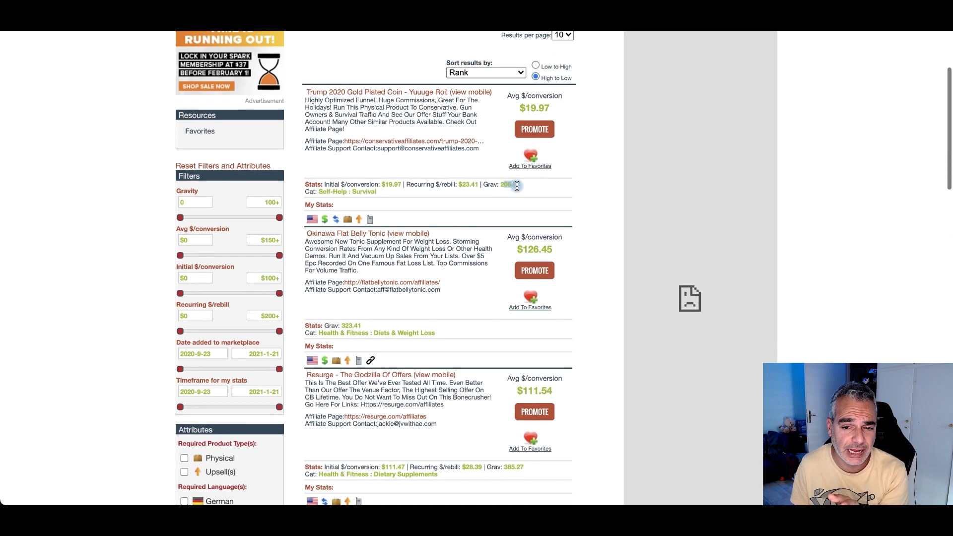
pyautogui.scroll(-1, 521, 198)
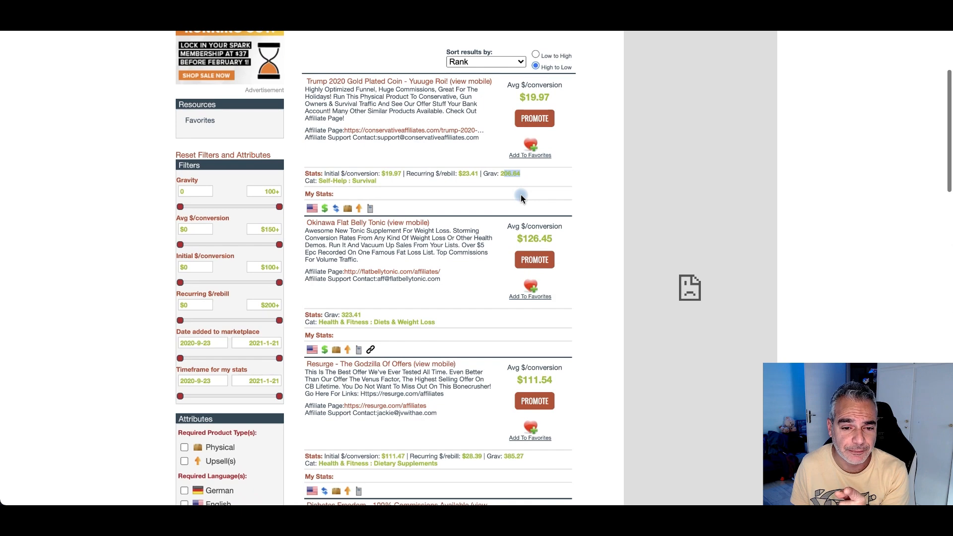
# Examine the Okinawa Flat Belly Tonic offer and highlight its gravity score.
pyautogui.scroll(-3, 521, 198)
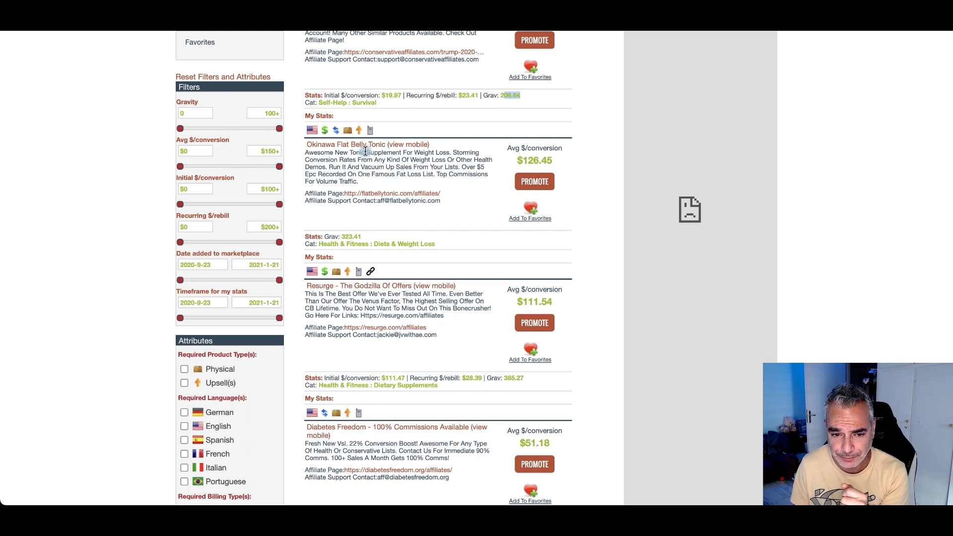
pyautogui.moveTo(361, 237); pyautogui.dragTo(344, 236)
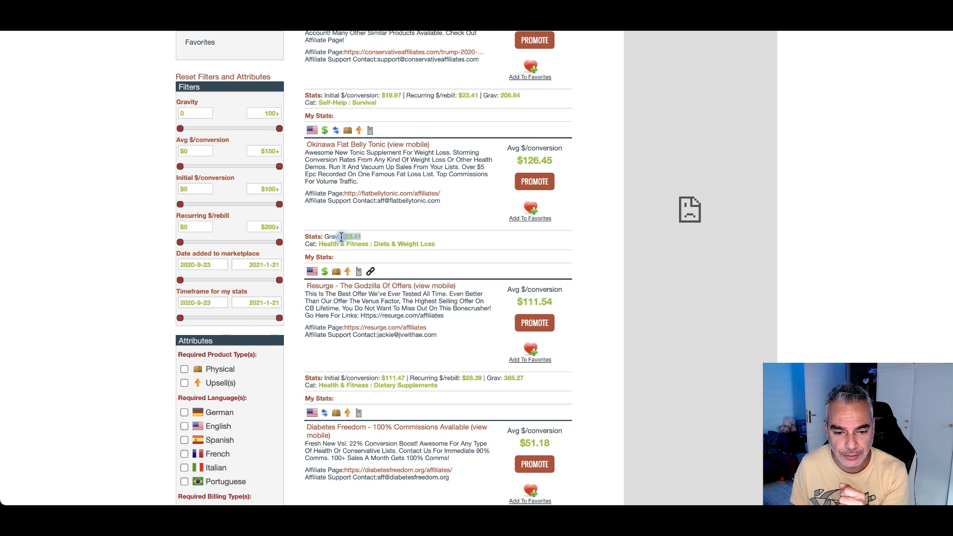
pyautogui.click(345, 237)
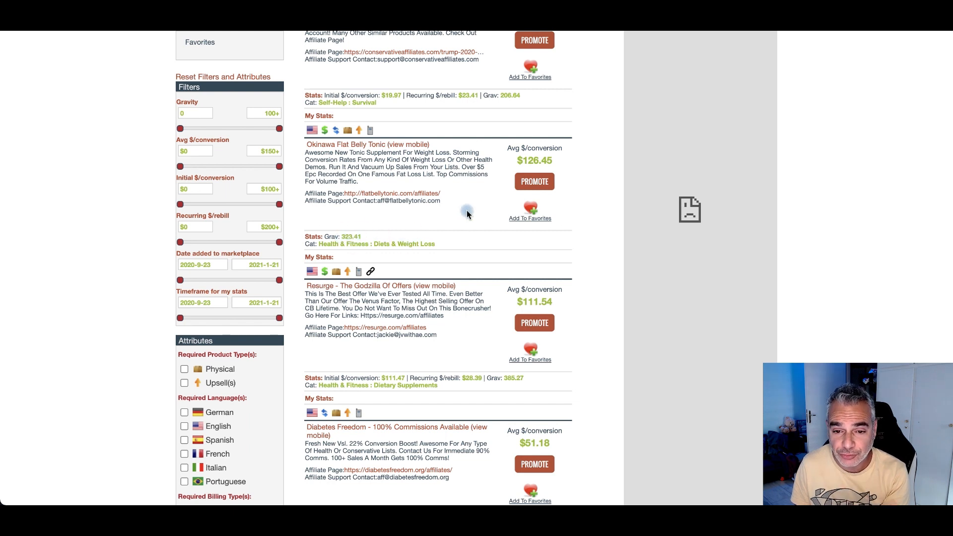
pyautogui.scroll(1, 466, 210)
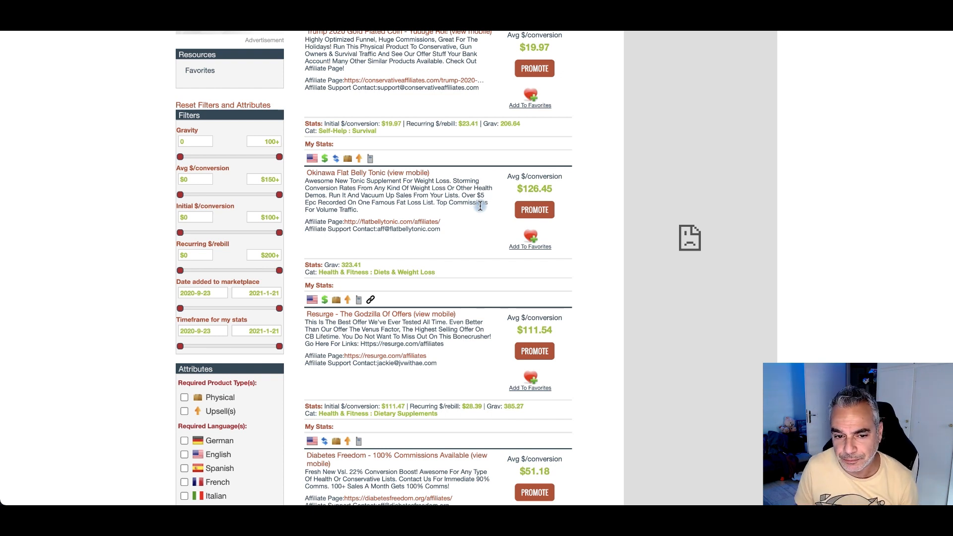
# Open the Okinawa Flat Belly Tonic affiliate resources page and find its hoplink generator.
pyautogui.click(421, 223)
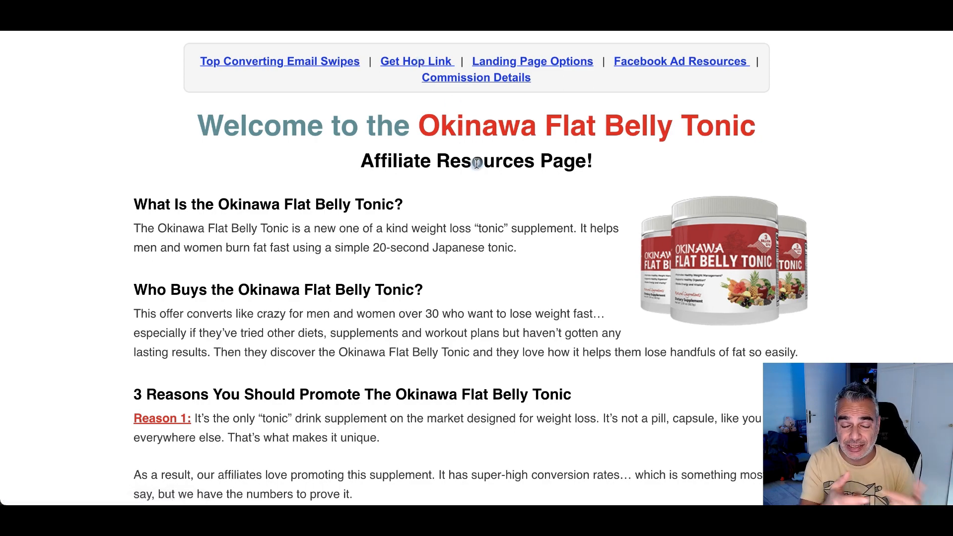
pyautogui.scroll(-15, 463, 163)
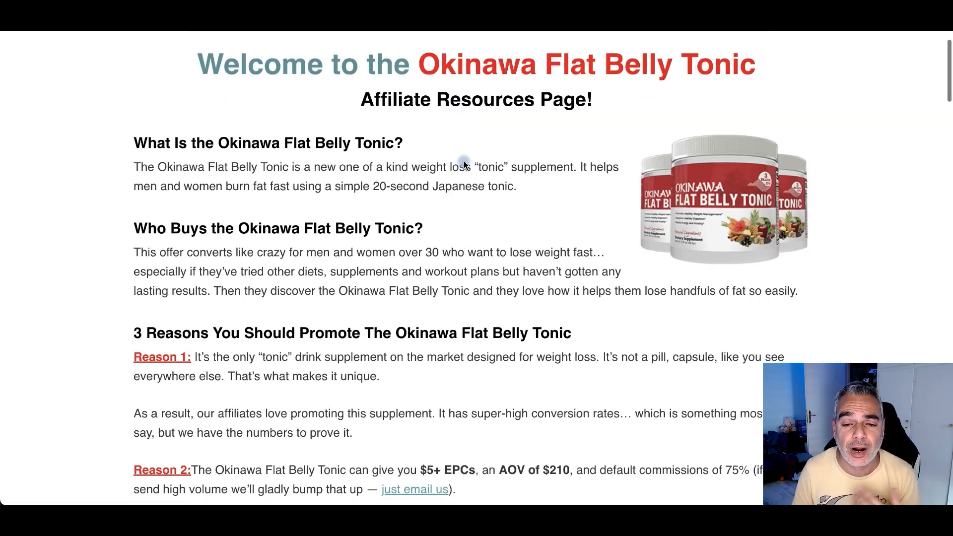
pyautogui.scroll(-4, 464, 164)
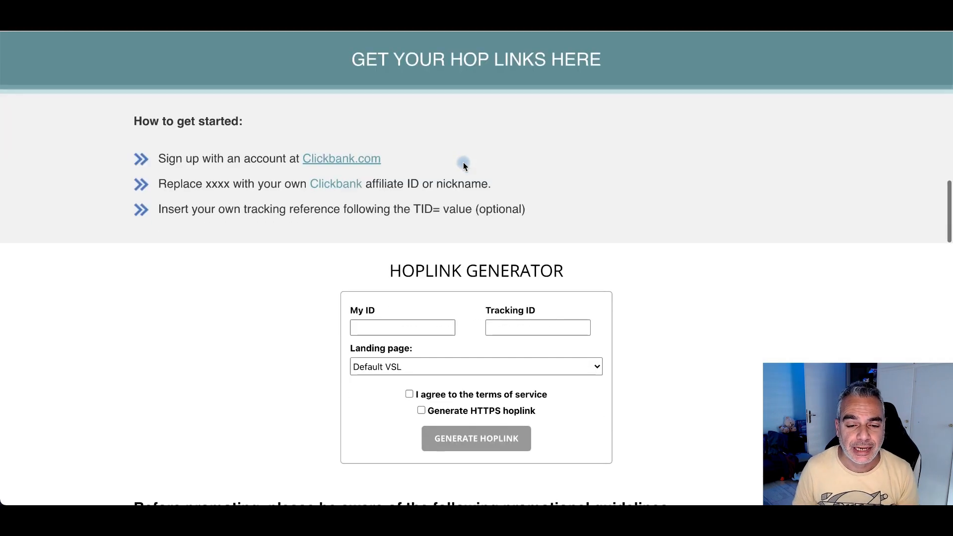
# Enter the ClickBank affiliate ID in the hoplink generator, keep the Default VSL landing page and agree to the terms of service.
pyautogui.click(379, 296)
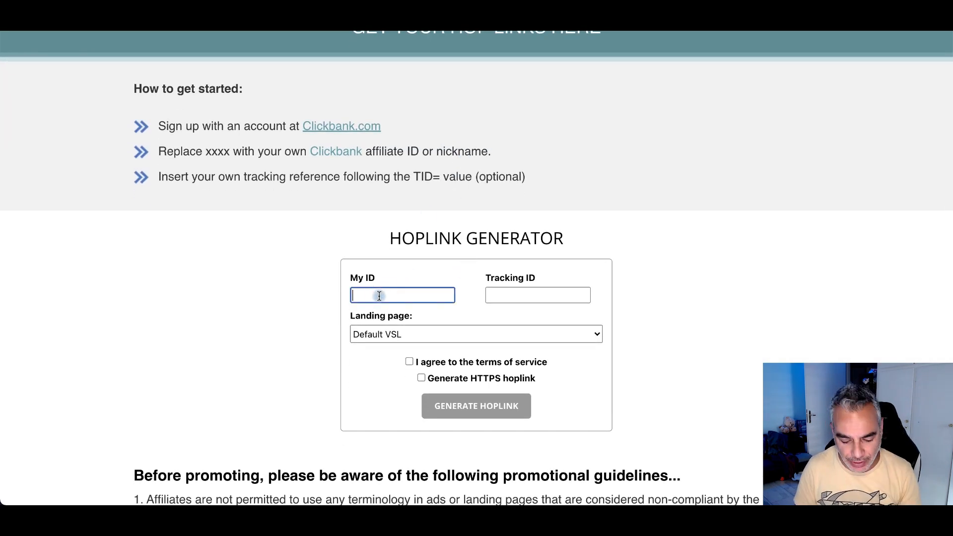
pyautogui.click(556, 295)
pyautogui.click(435, 336)
pyautogui.click(488, 330)
# Look over the promotional guidelines and generate an HTTPS hoplink for the Okinawa Flat Belly Tonic.
pyautogui.scroll(-8, 416, 367)
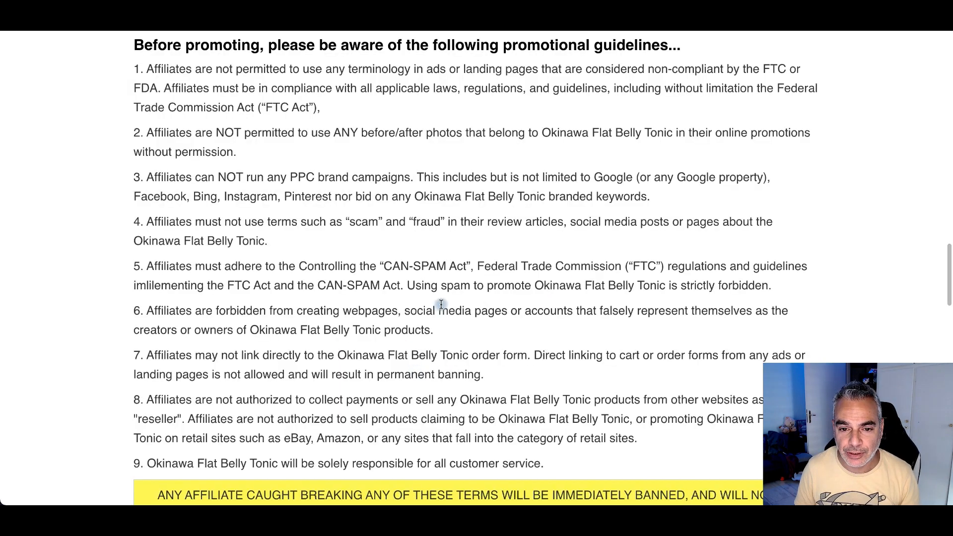
pyautogui.scroll(10, 439, 288)
pyautogui.scroll(-16, 444, 277)
pyautogui.scroll(8, 441, 308)
pyautogui.scroll(4, 441, 308)
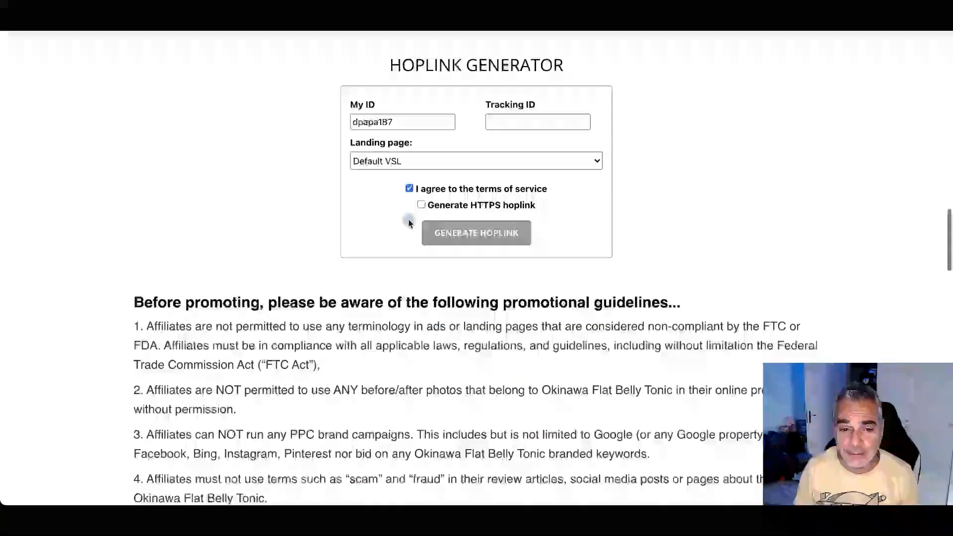
pyautogui.click(421, 213)
pyautogui.click(466, 245)
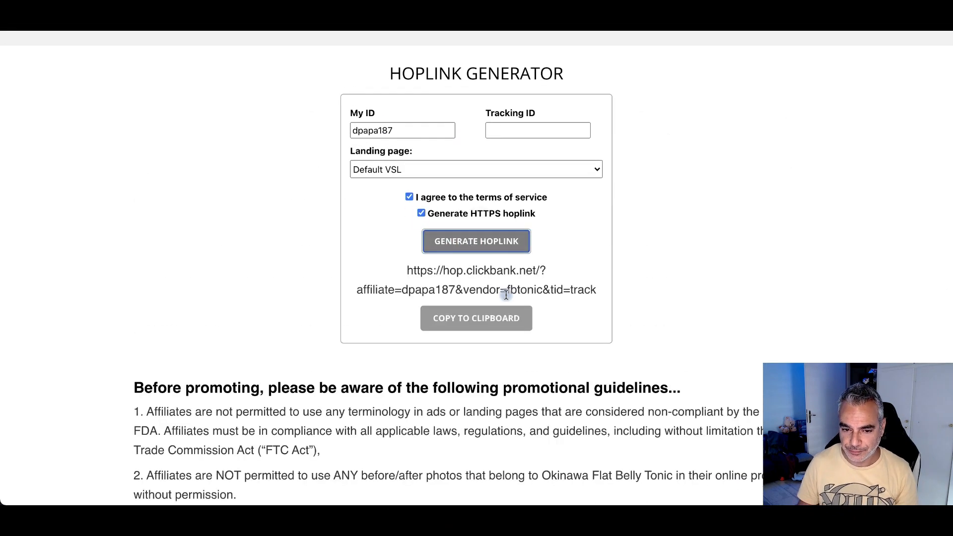
# Select the complete generated hoplink and copy it.
pyautogui.moveTo(393, 270); pyautogui.dragTo(597, 288)
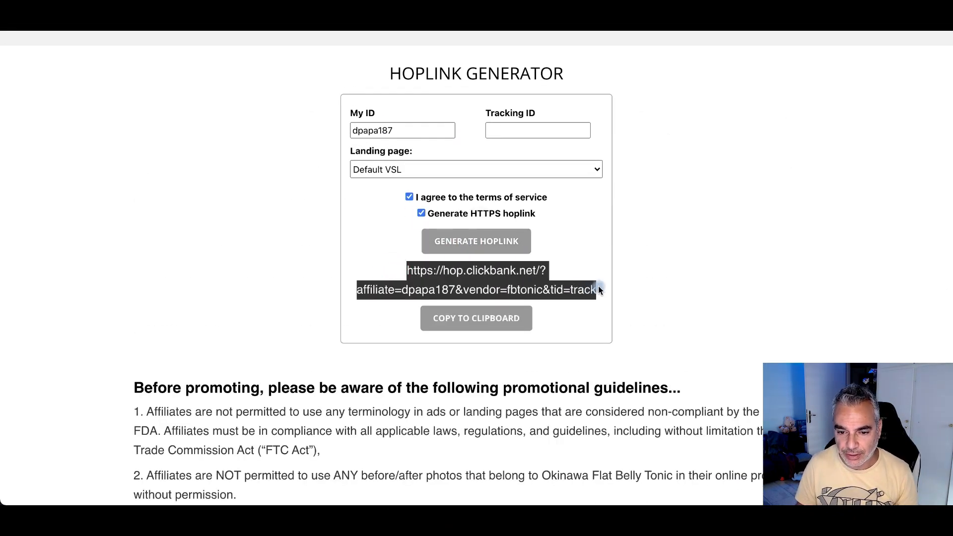
pyautogui.rightClick(598, 288)
pyautogui.click(601, 314)
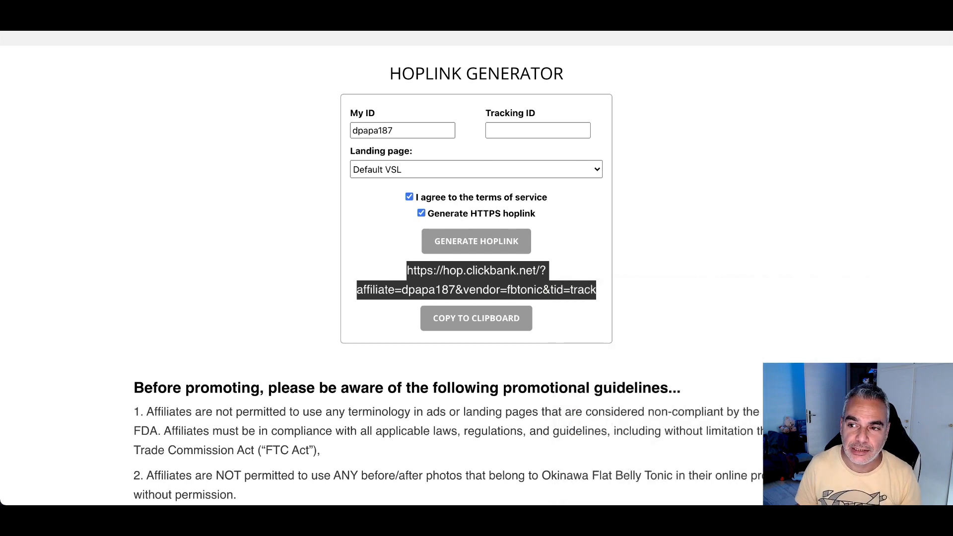
# Open the Vocal website, vocal.media, in a new browser tab.
pyautogui.press('super+t')
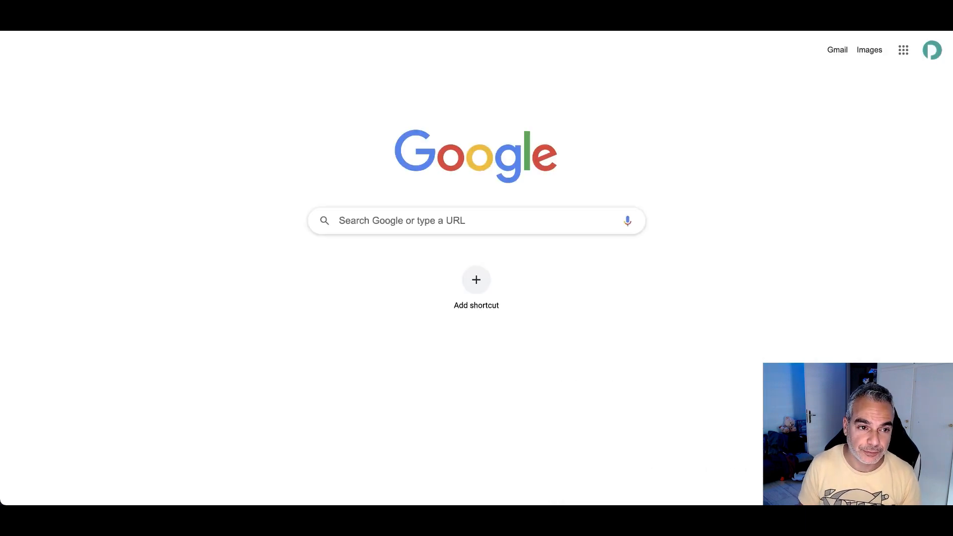
pyautogui.press('Return')
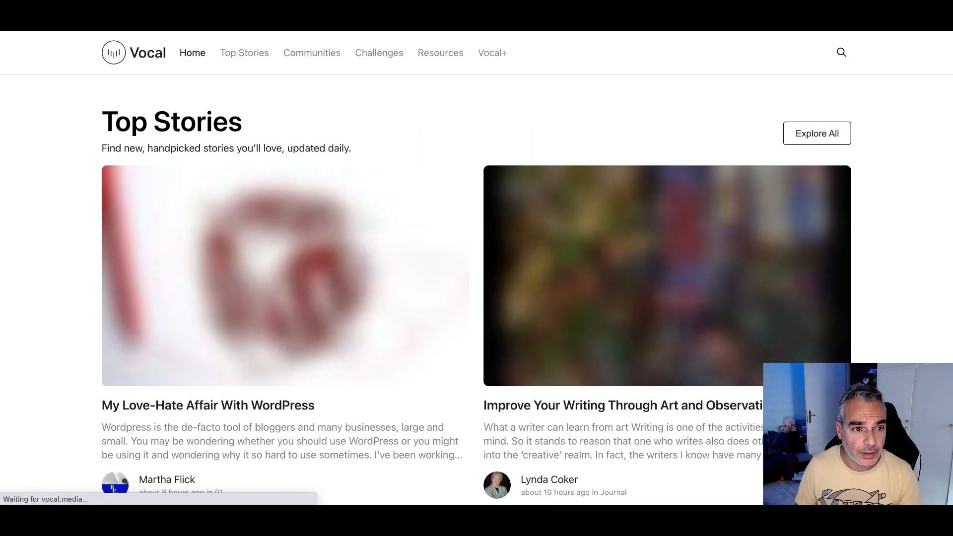
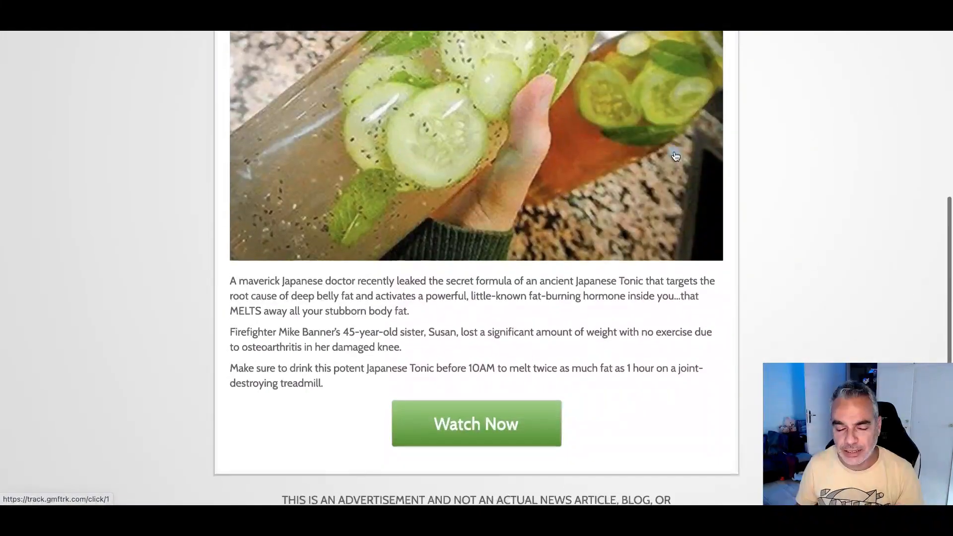
# Read through the Patriot HealthZone pre-sell page for the Japanese tonic, from its headline down to the Watch Now call to action.
pyautogui.scroll(10, 675, 157)
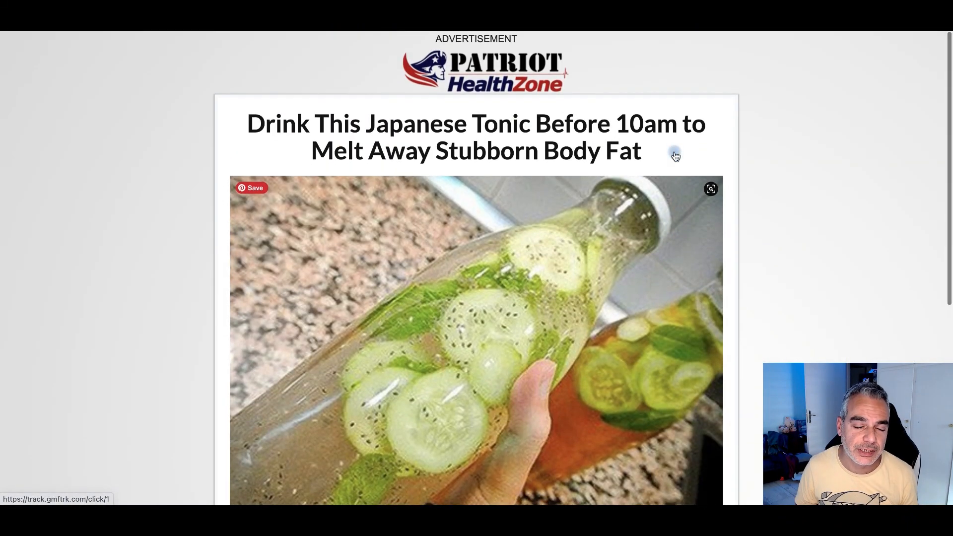
pyautogui.scroll(-2, 674, 153)
pyautogui.scroll(-8, 675, 153)
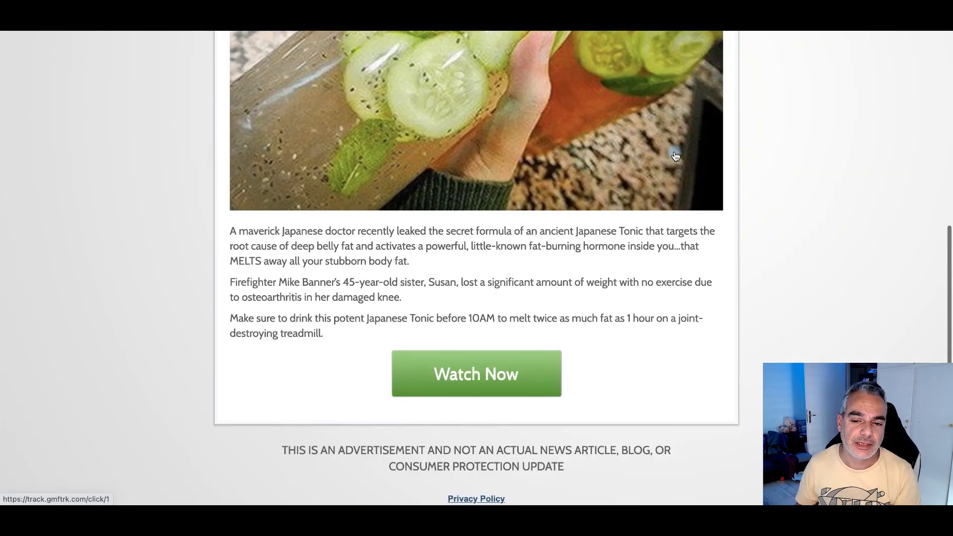
pyautogui.scroll(6, 675, 157)
pyautogui.scroll(4, 674, 153)
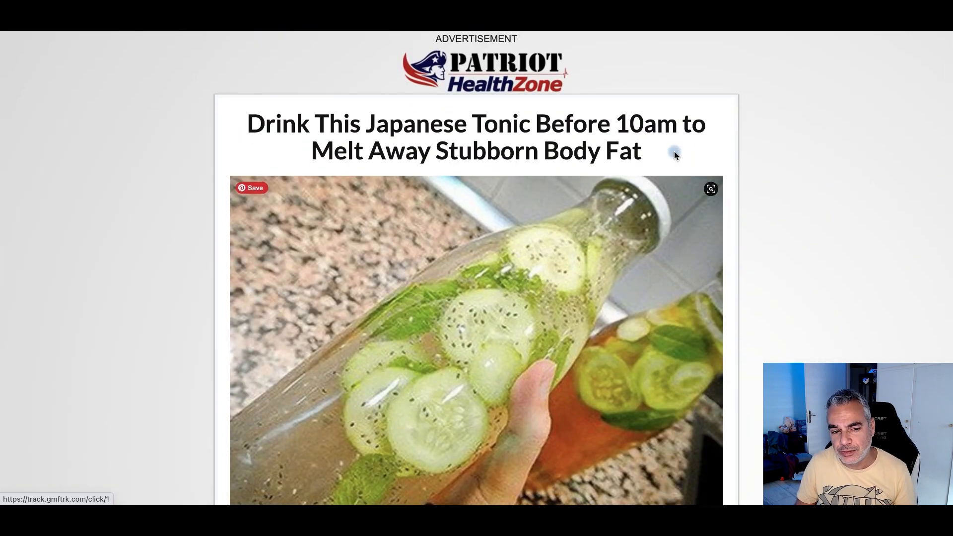
pyautogui.scroll(-6, 677, 156)
pyautogui.scroll(-4, 680, 159)
pyautogui.scroll(6, 680, 159)
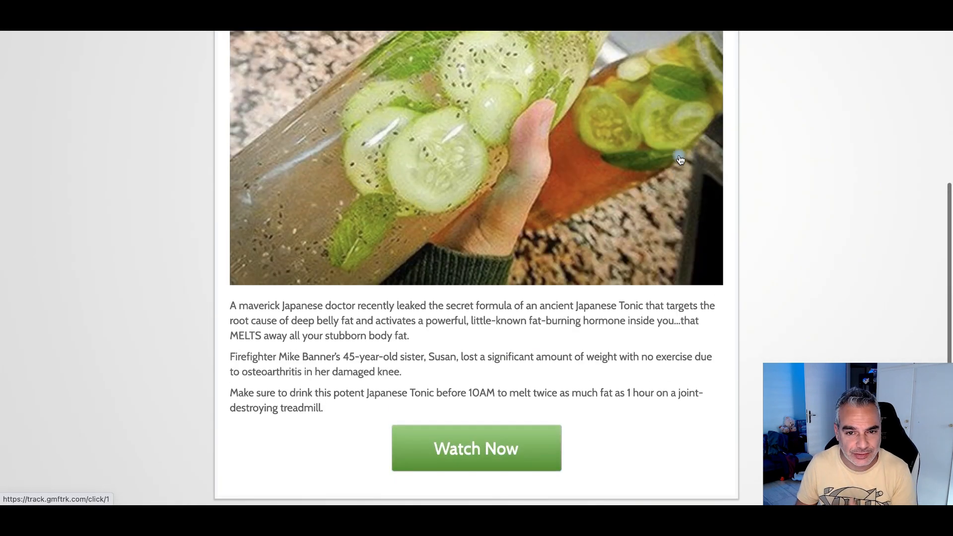
pyautogui.scroll(1, 678, 156)
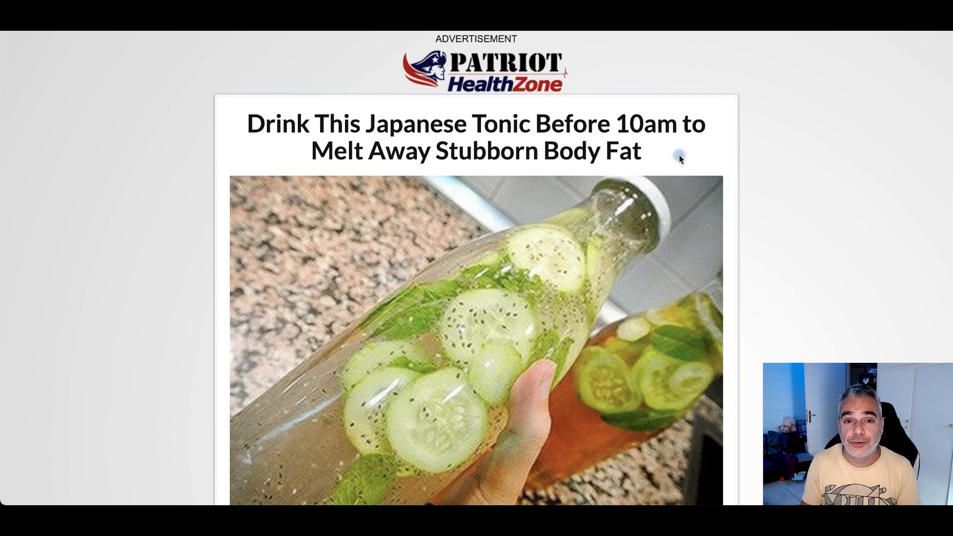
pyautogui.scroll(-5, 680, 158)
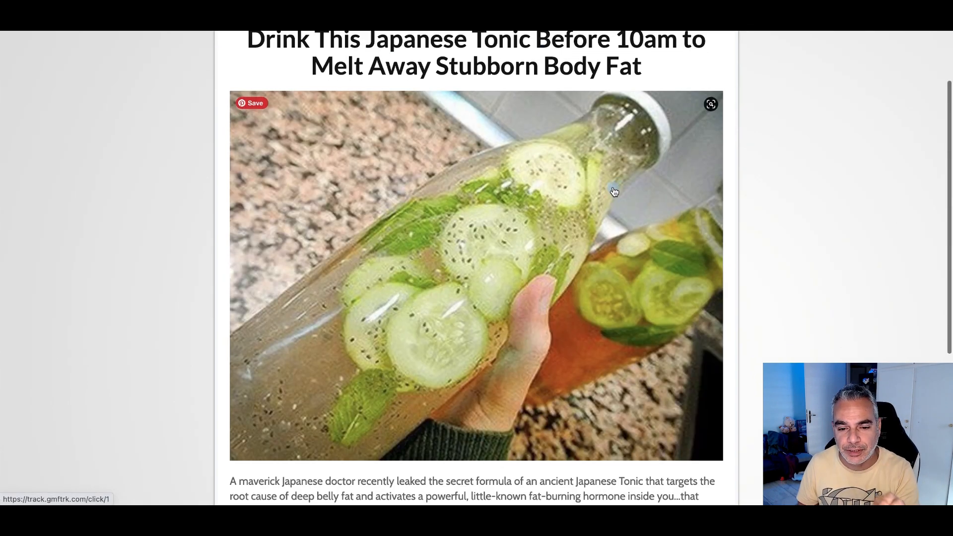
# Test the outgoing link of the Japanese tonic page, close the tab it opens and return to the page.
pyautogui.click(536, 367)
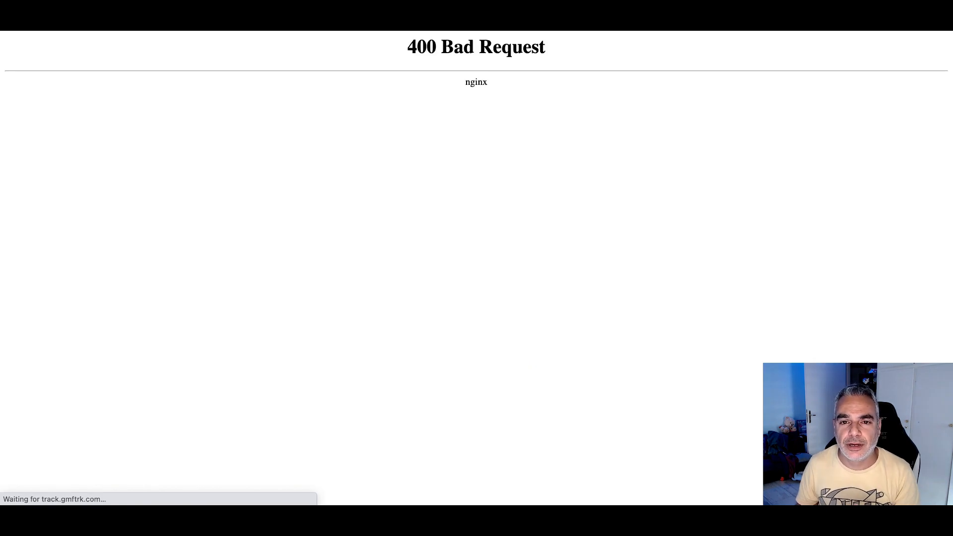
pyautogui.press('super+w')
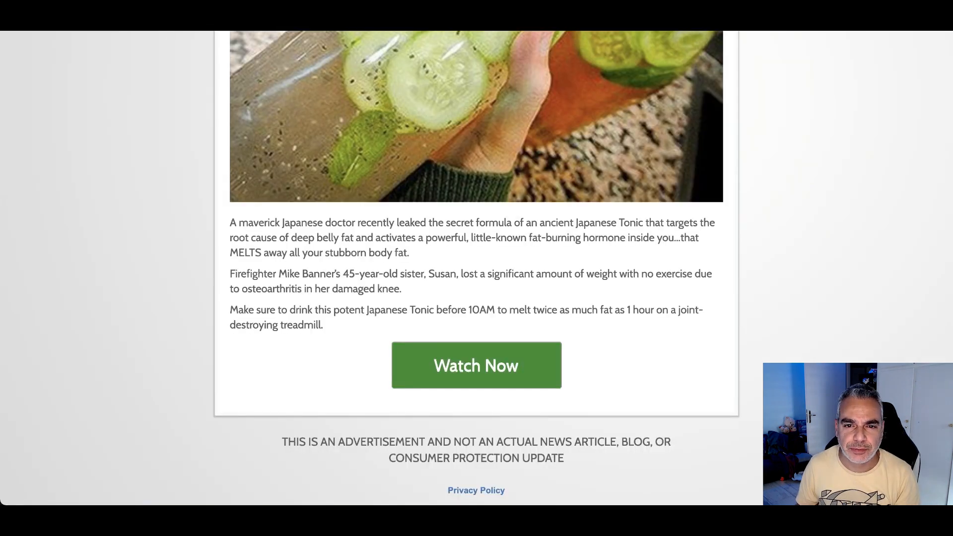
pyautogui.press('super+w')
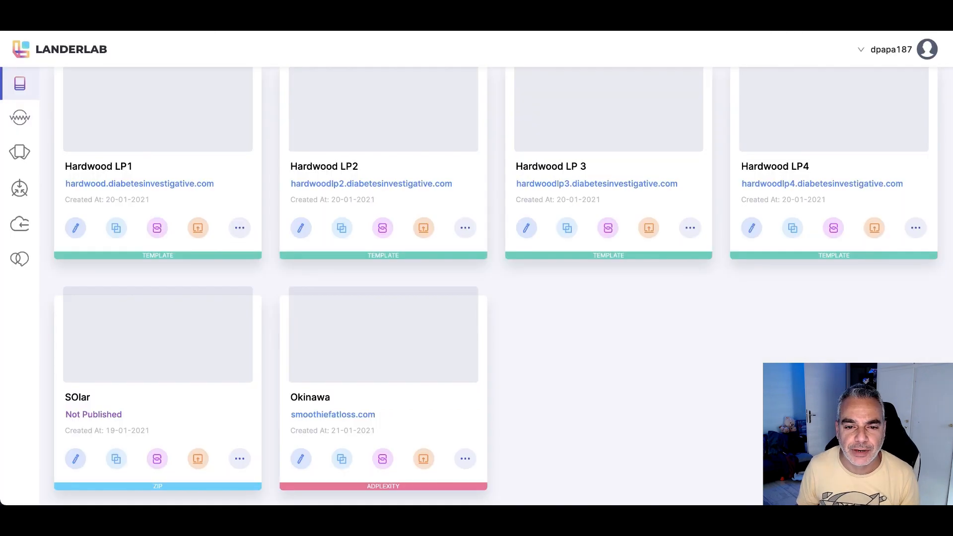
pyautogui.hotkey('ctrl', 'Tab')
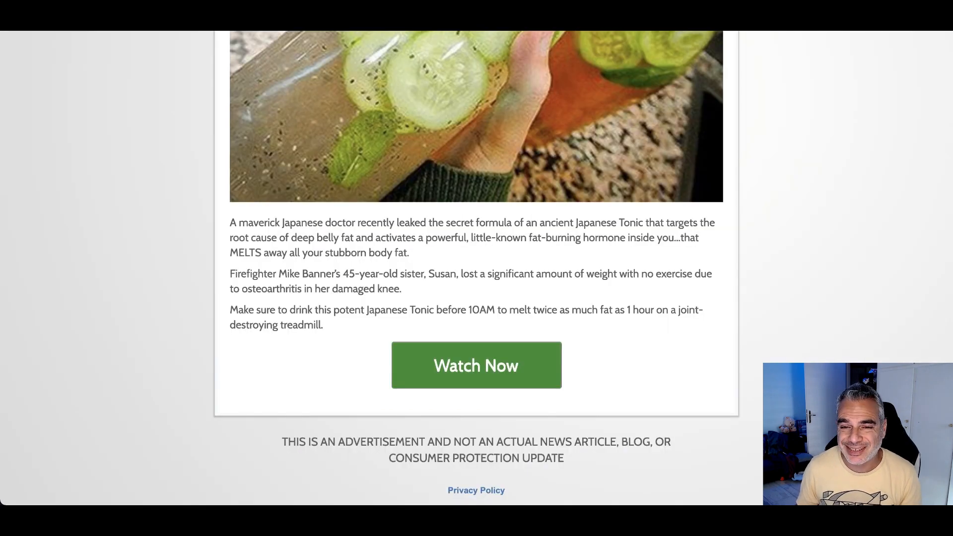
pyautogui.scroll(15, 501, 115)
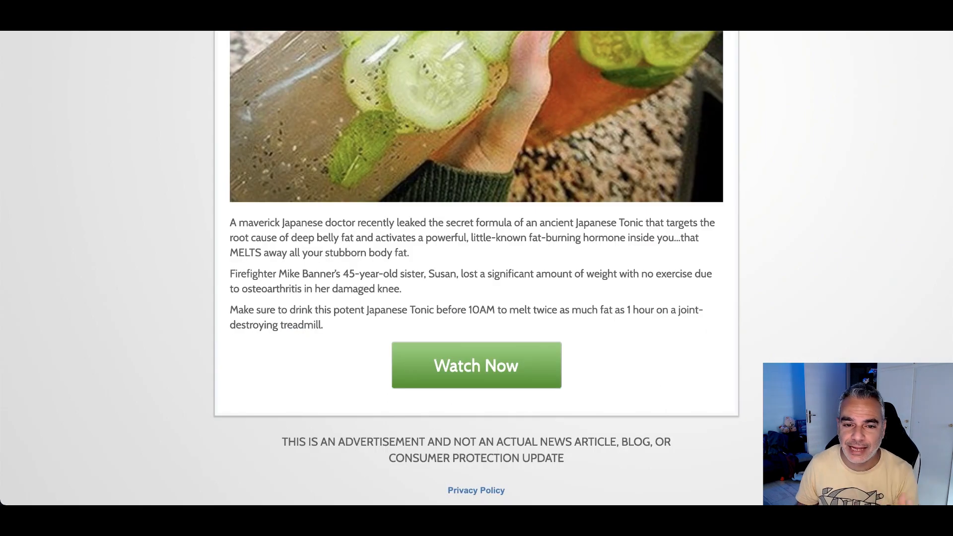
pyautogui.scroll(7, 288, 193)
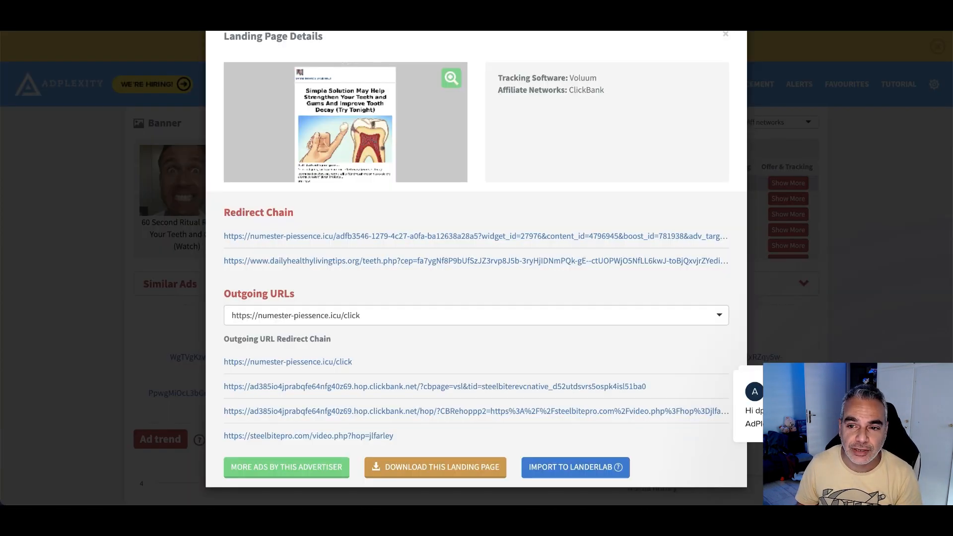
# Close the landing page details in AdPlexity and return to its keyword search start page.
pyautogui.click(772, 78)
pyautogui.scroll(2, 397, 82)
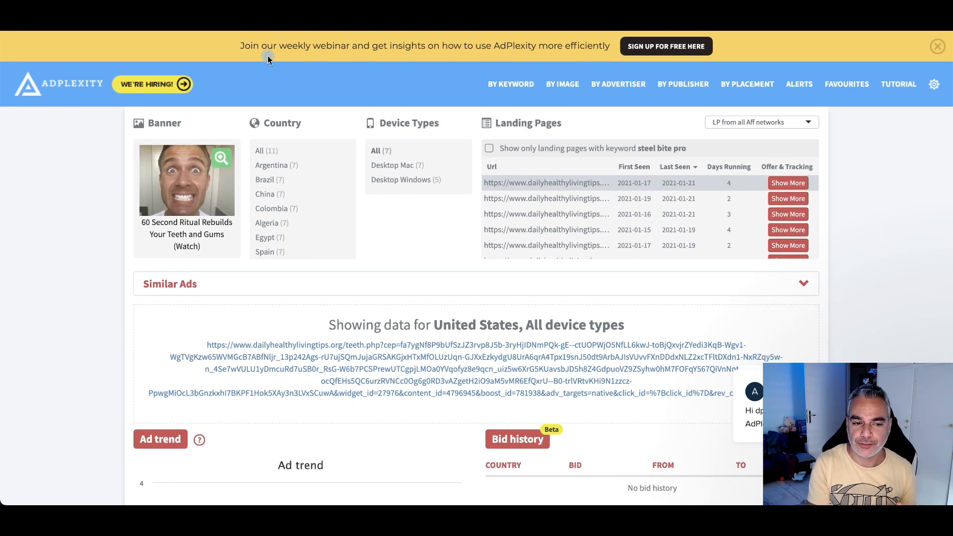
pyautogui.click(63, 94)
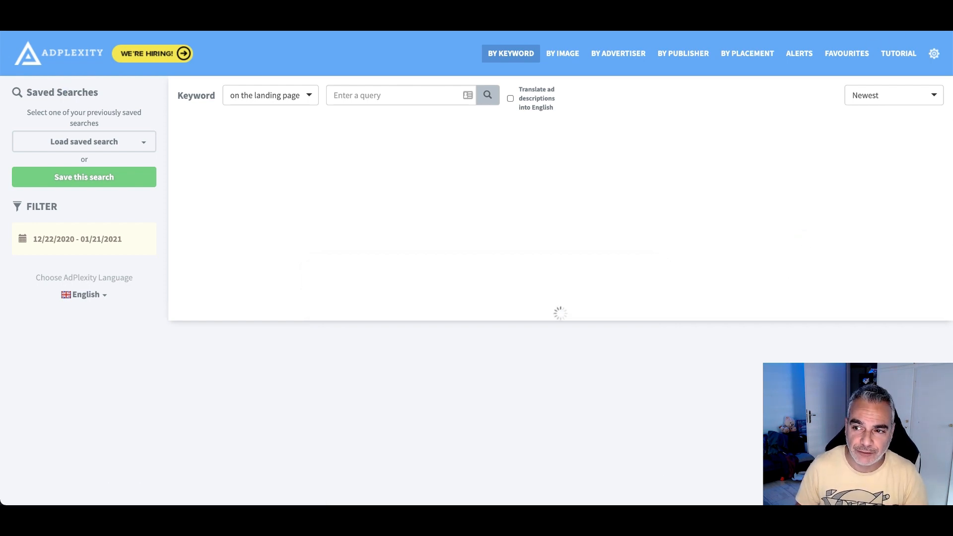
# Open the Anstrex website in a new browser tab and go to its sign-in.
pyautogui.hotkey('ctrl', 't')
pyautogui.write('anst')
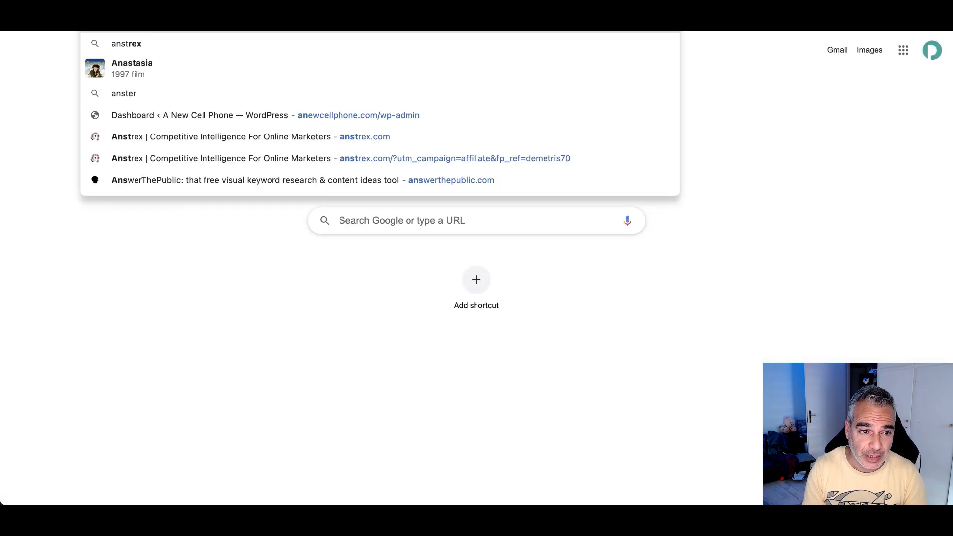
pyautogui.write('re')
pyautogui.press('Return')
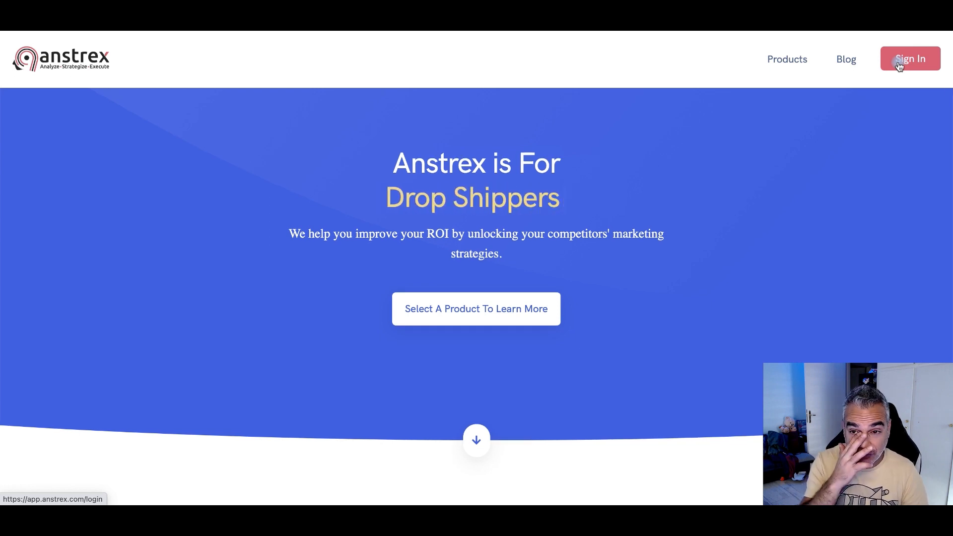
pyautogui.click(899, 64)
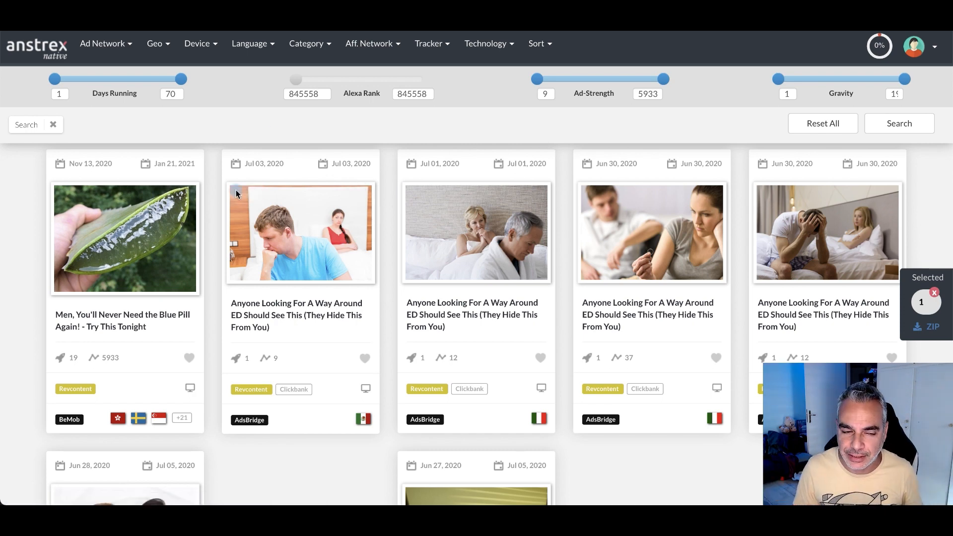
# Look over the listed native ads and inspect the details of the "Blue Pill" ad and an "Anyone Looking For A Way Around ED" ad.
pyautogui.scroll(-5, 187, 320)
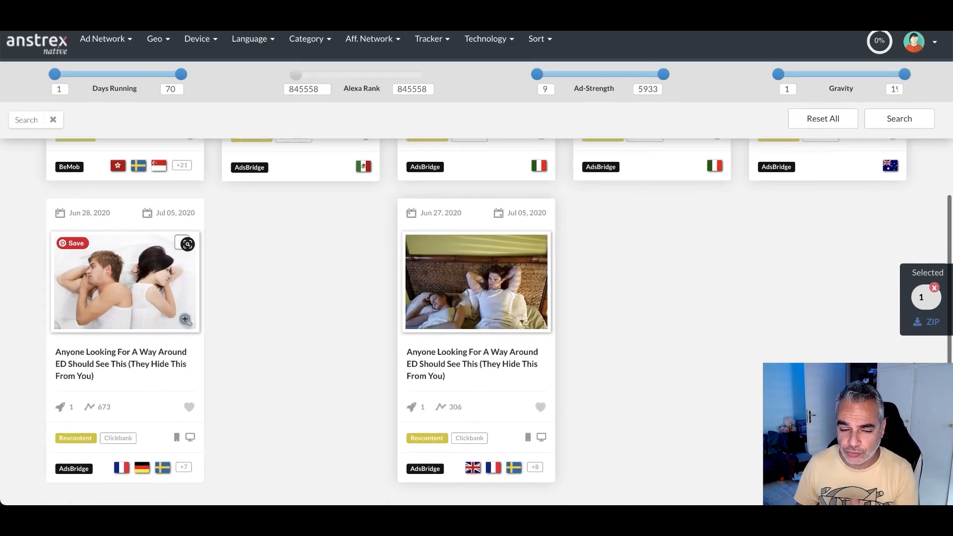
pyautogui.scroll(5, 187, 320)
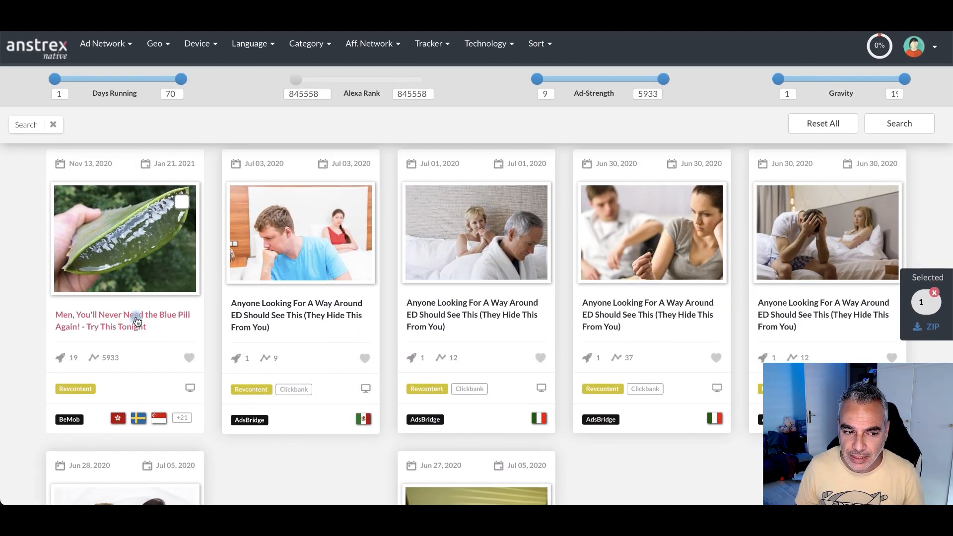
pyautogui.click(137, 321)
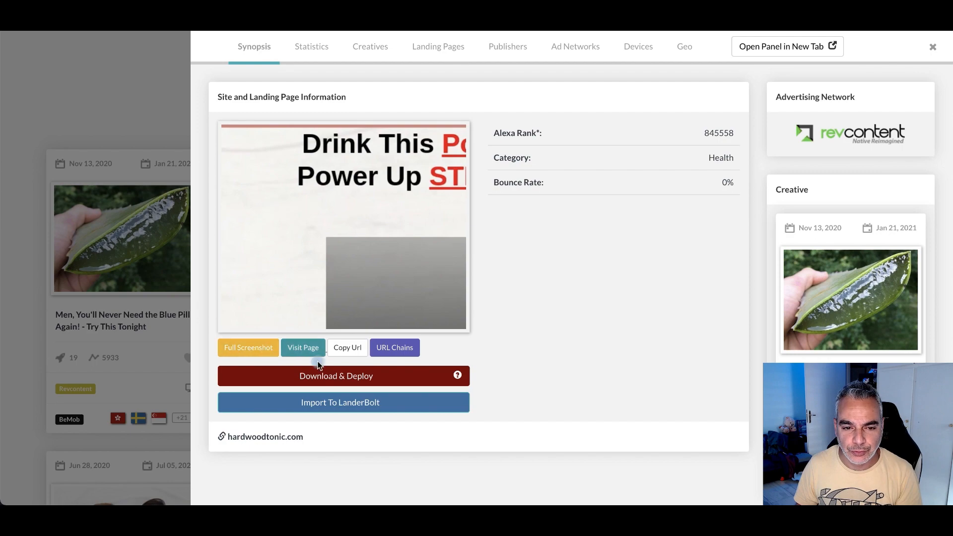
pyautogui.click(219, 254)
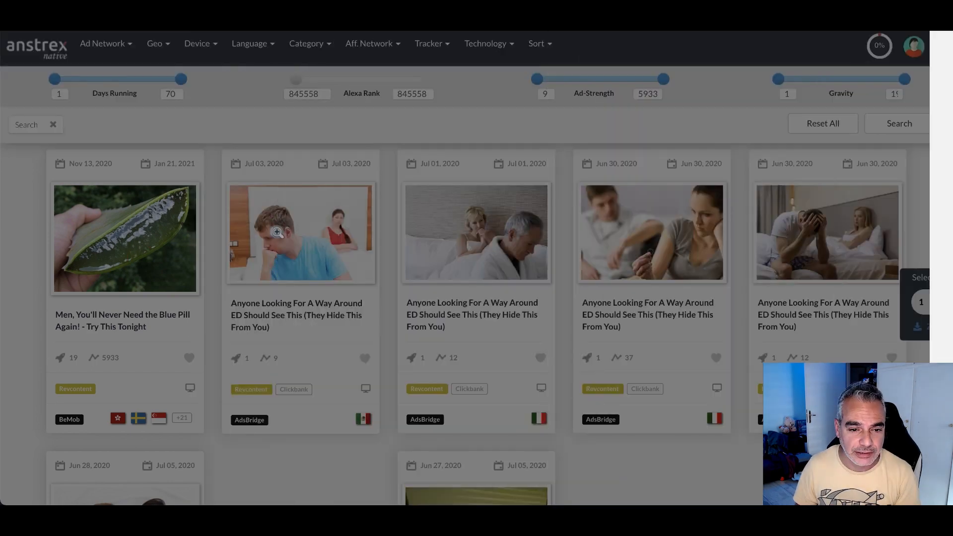
pyautogui.click(299, 233)
pyautogui.click(108, 350)
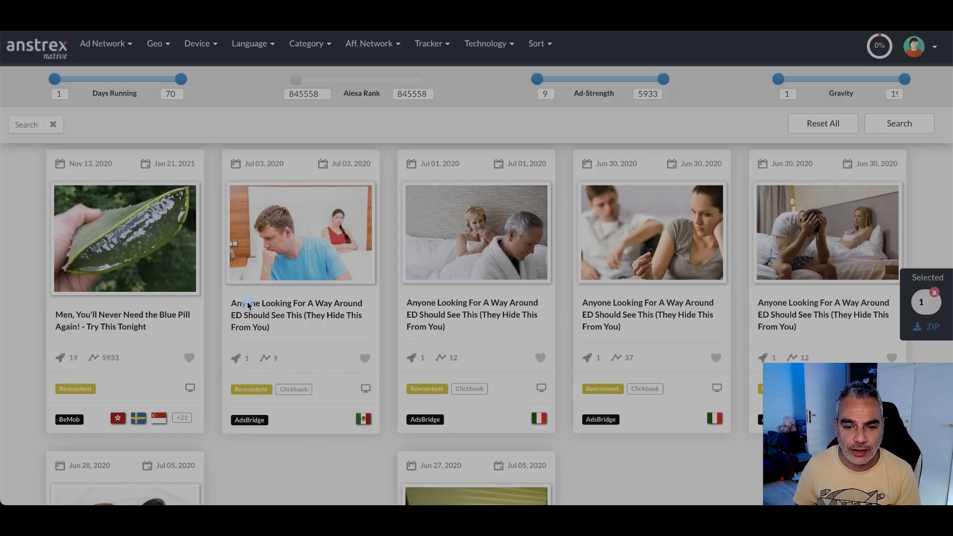
pyautogui.click(453, 305)
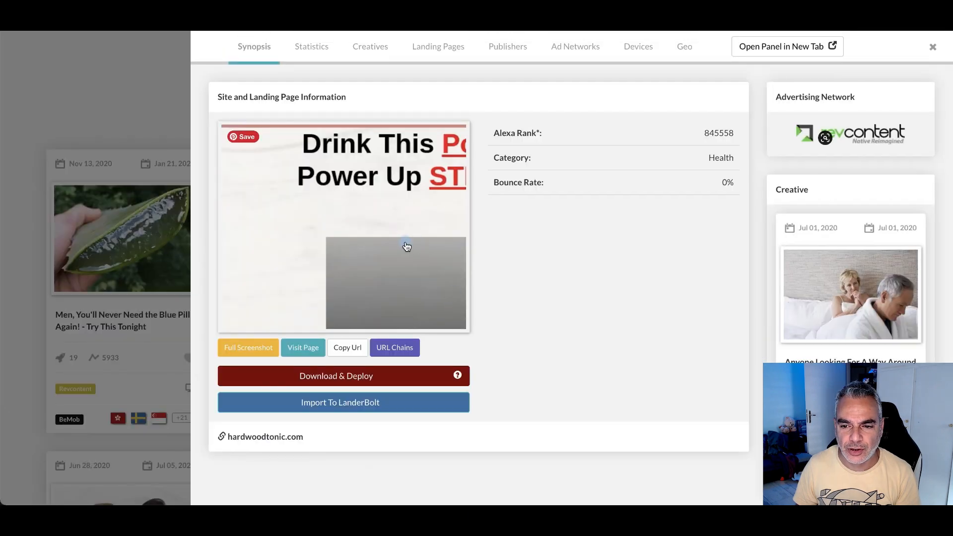
pyautogui.click(119, 258)
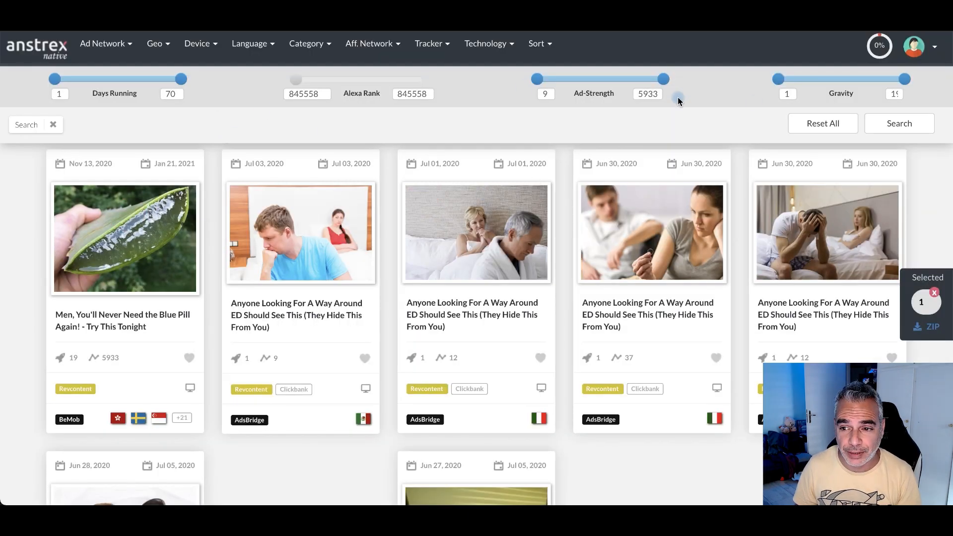
# Replace the basic search term and search the ads by landing page URL for "okinawa".
pyautogui.click(897, 124)
pyautogui.click(281, 260)
pyautogui.hotkey('ctrl', 'a')
pyautogui.press('BackSpace')
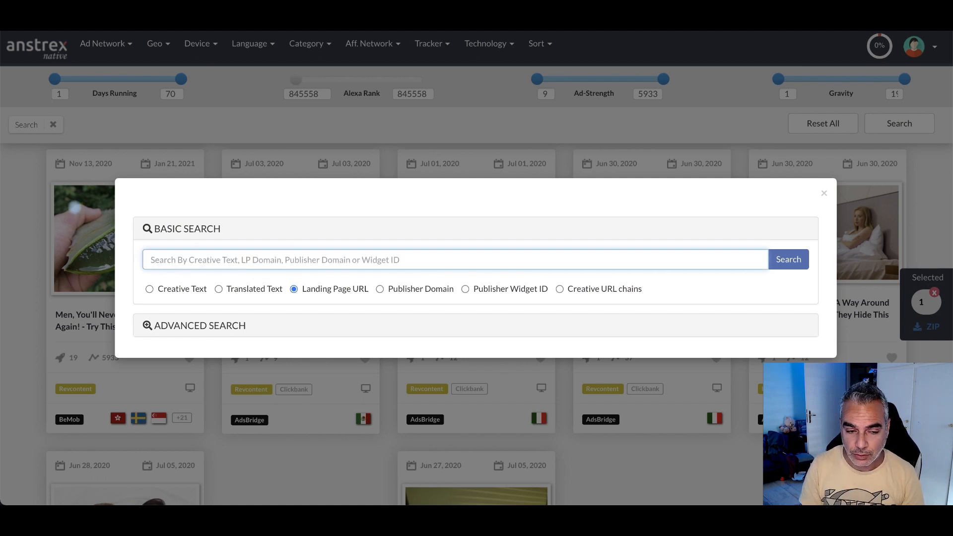
pyautogui.write('okinawa')
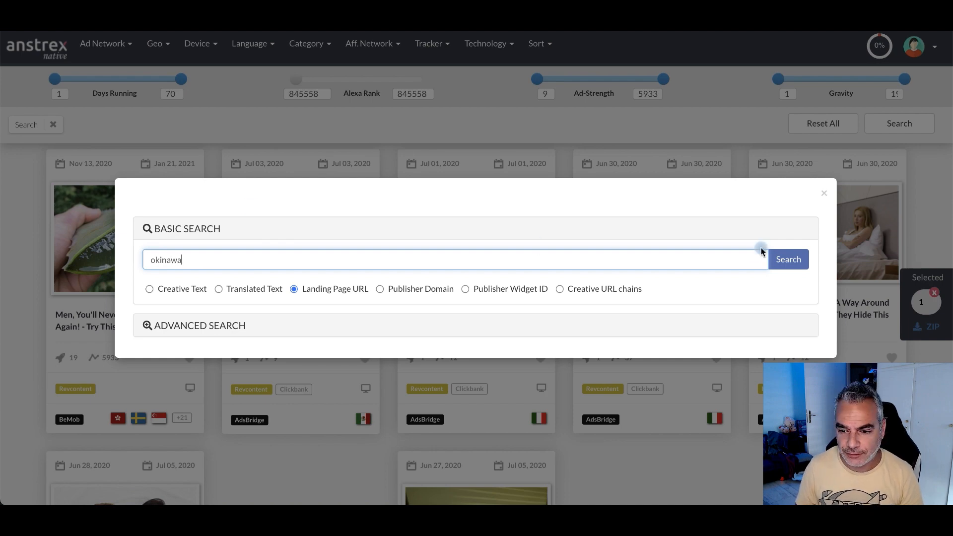
pyautogui.click(788, 257)
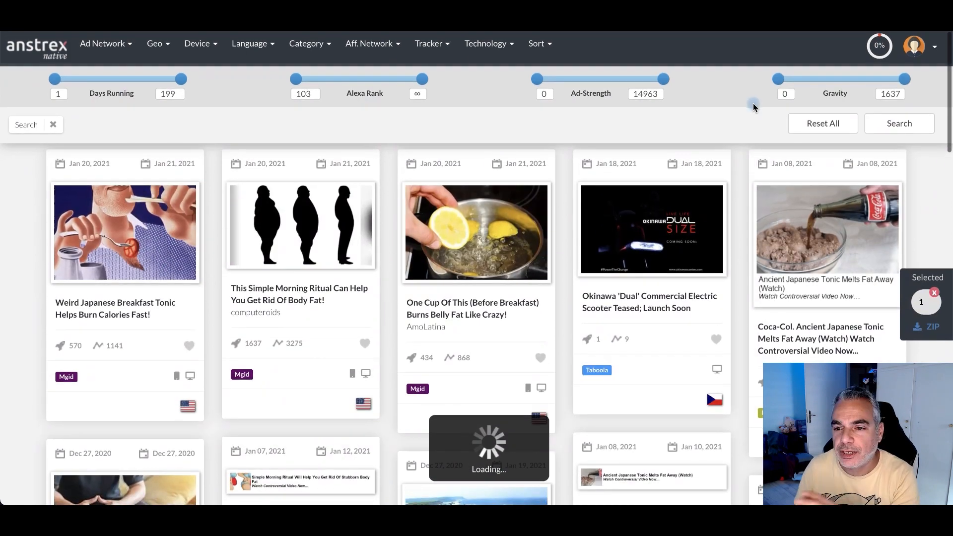
# Open the "Weird Japanese Breakfast Tonic Helps Burn Calories Fast!" ad's details and visit its landing page.
pyautogui.scroll(-1, 258, 229)
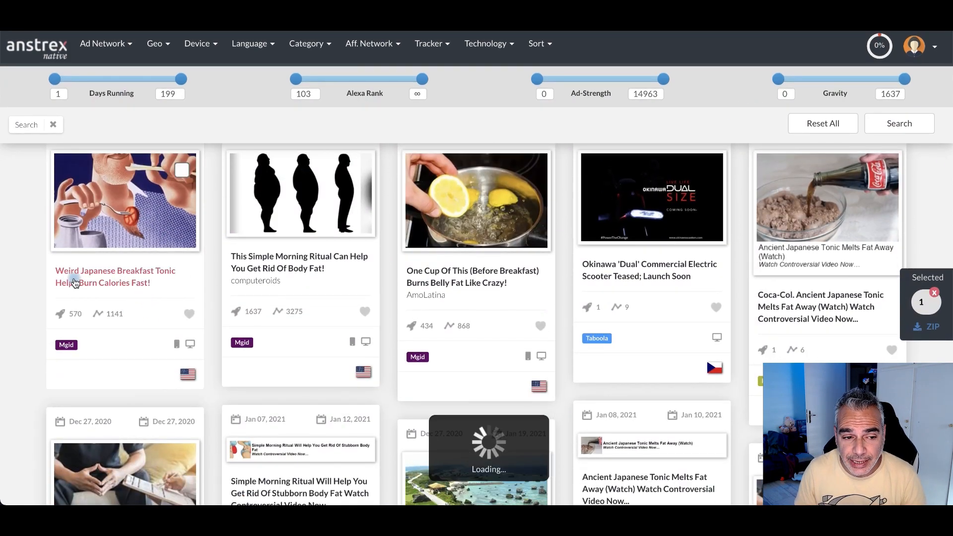
pyautogui.click(75, 281)
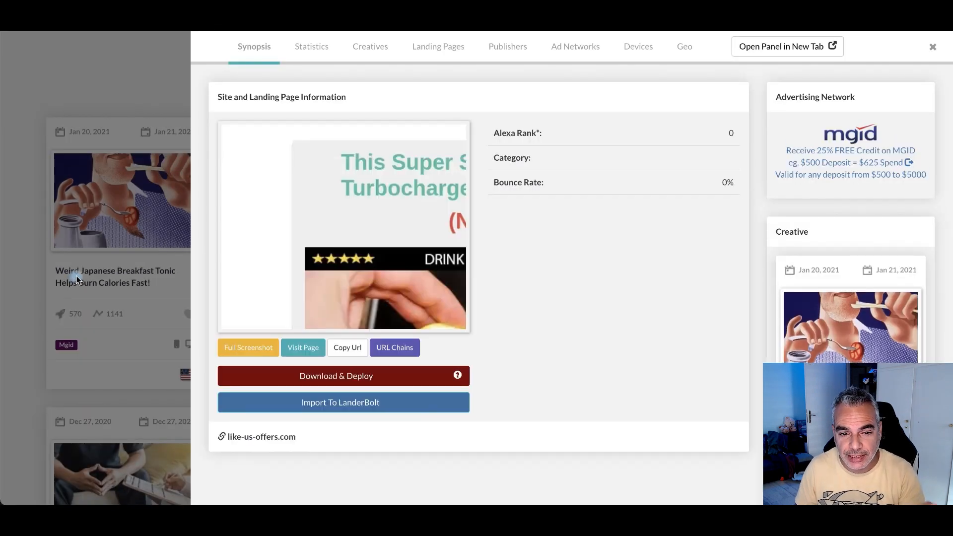
pyautogui.click(308, 348)
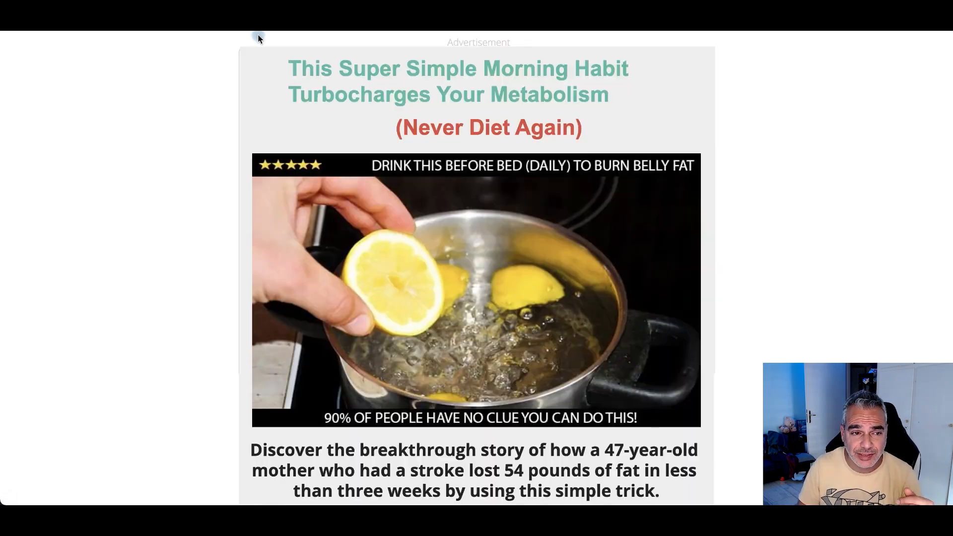
# Examine the "This Super Simple Morning Habit Turbocharges Your Metabolism" landing page, including its image, sales copy and video links.
pyautogui.scroll(-8, 219, 133)
pyautogui.scroll(8, 219, 133)
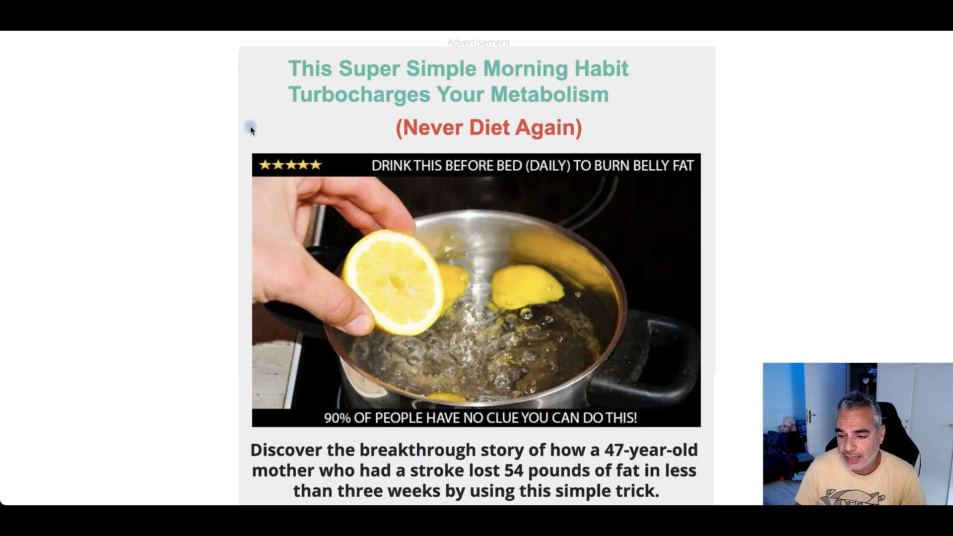
pyautogui.scroll(-7, 233, 125)
pyautogui.scroll(7, 247, 127)
pyautogui.scroll(-7, 246, 128)
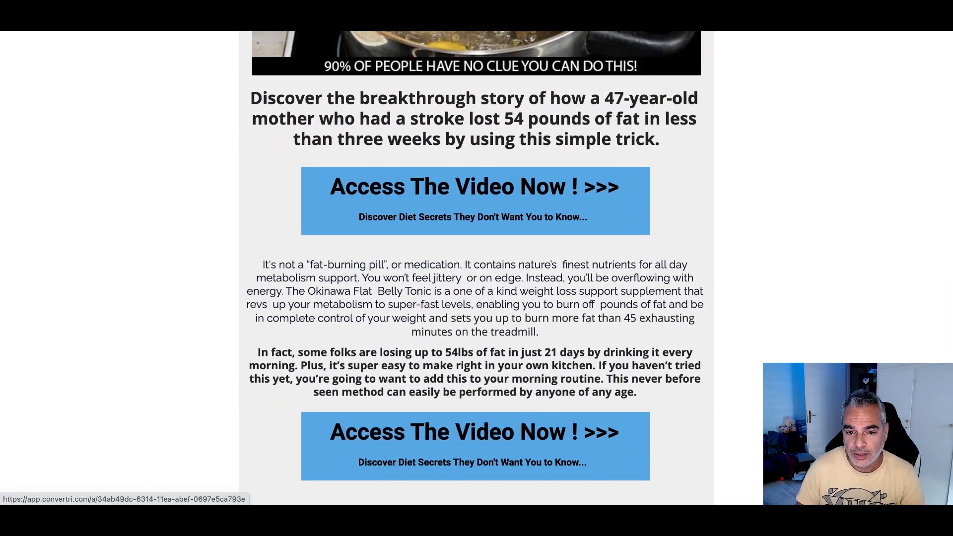
pyautogui.scroll(6, 514, 368)
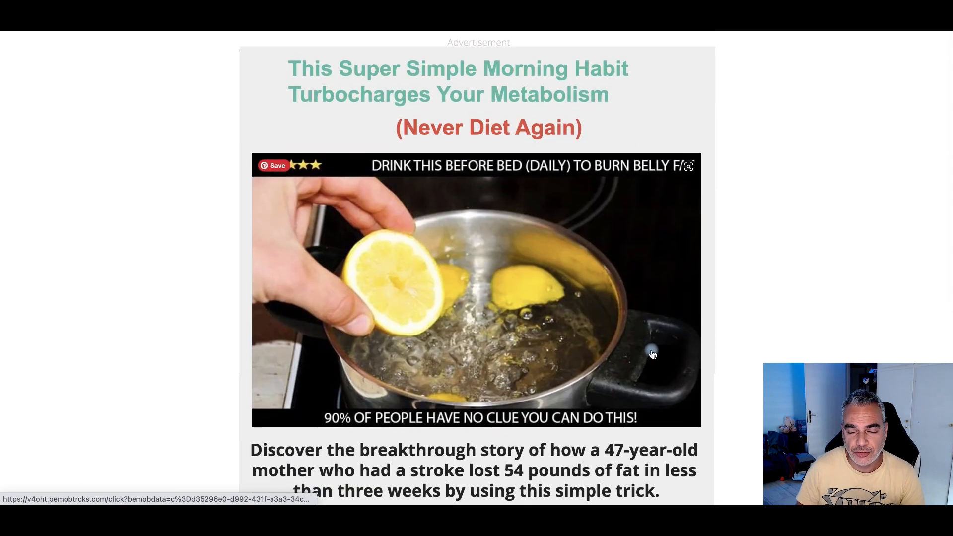
pyautogui.scroll(-3, 514, 367)
pyautogui.scroll(3, 586, 329)
pyautogui.scroll(-7, 586, 328)
pyautogui.scroll(8, 586, 329)
pyautogui.scroll(-2, 333, 204)
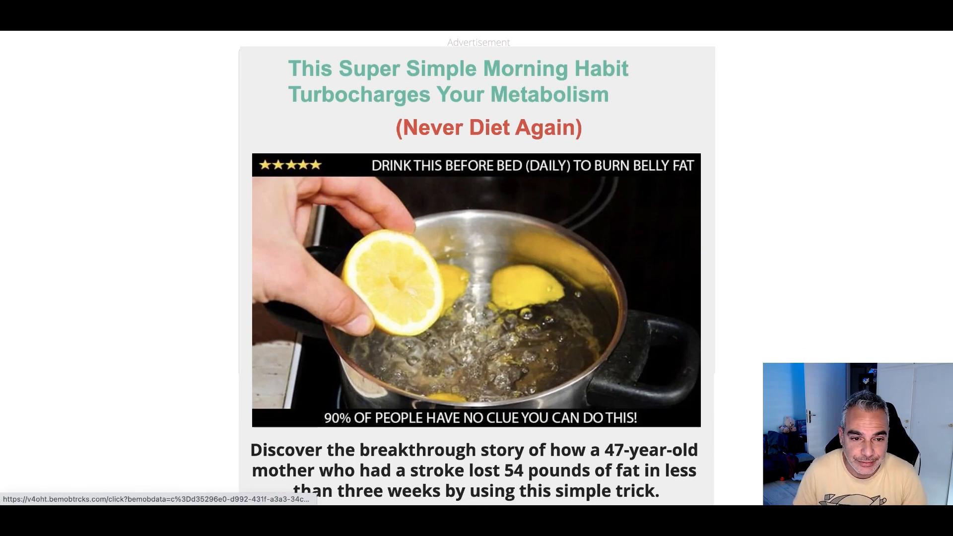
# Look further through the landing page and follow its link, and close the ad's details in Anstrex.
pyautogui.scroll(-8, 486, 449)
pyautogui.scroll(2, 486, 450)
pyautogui.click(489, 451)
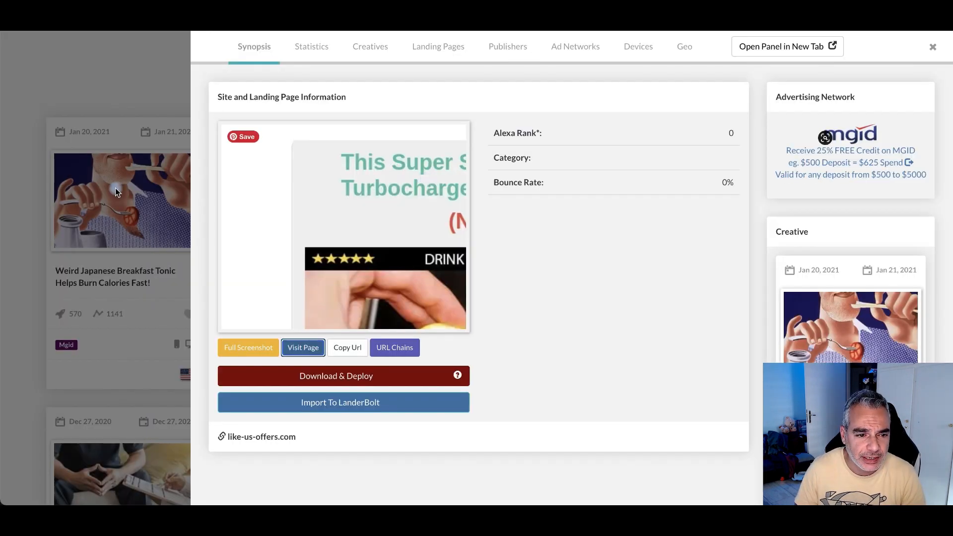
pyautogui.click(129, 192)
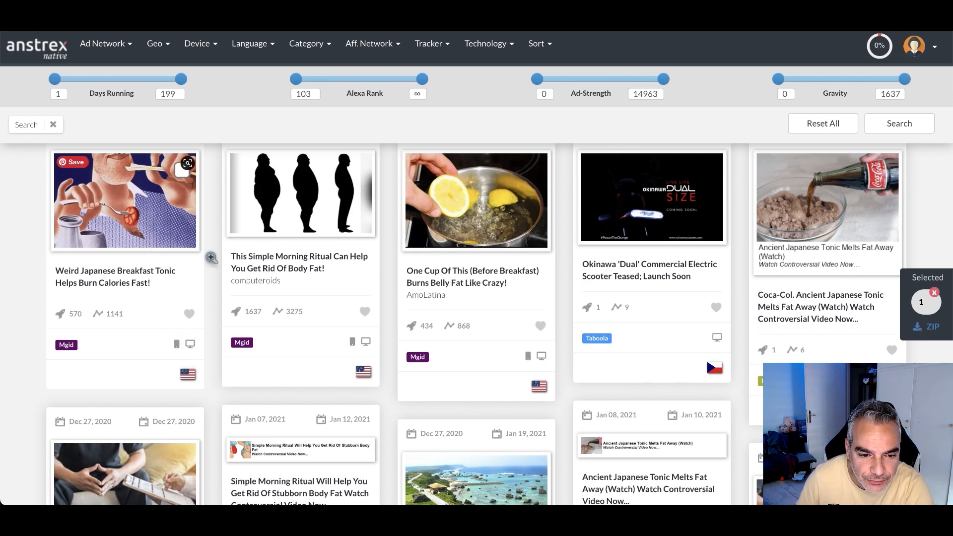
# Look over the native ads in the Anstrex results for the "okinawa" landing page URL search.
pyautogui.scroll(-5, 282, 305)
pyautogui.scroll(1, 282, 305)
pyautogui.scroll(-3, 283, 305)
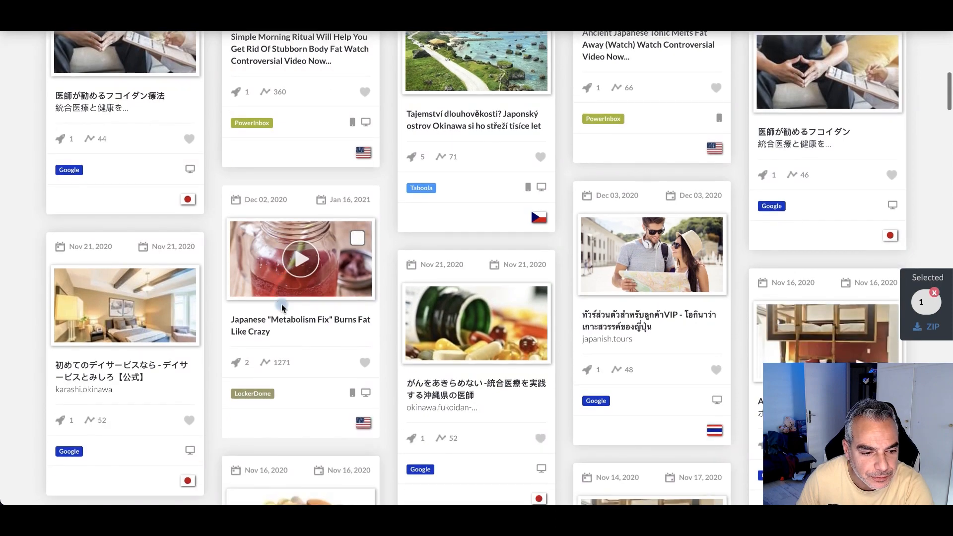
pyautogui.scroll(1, 282, 307)
pyautogui.scroll(-5, 282, 305)
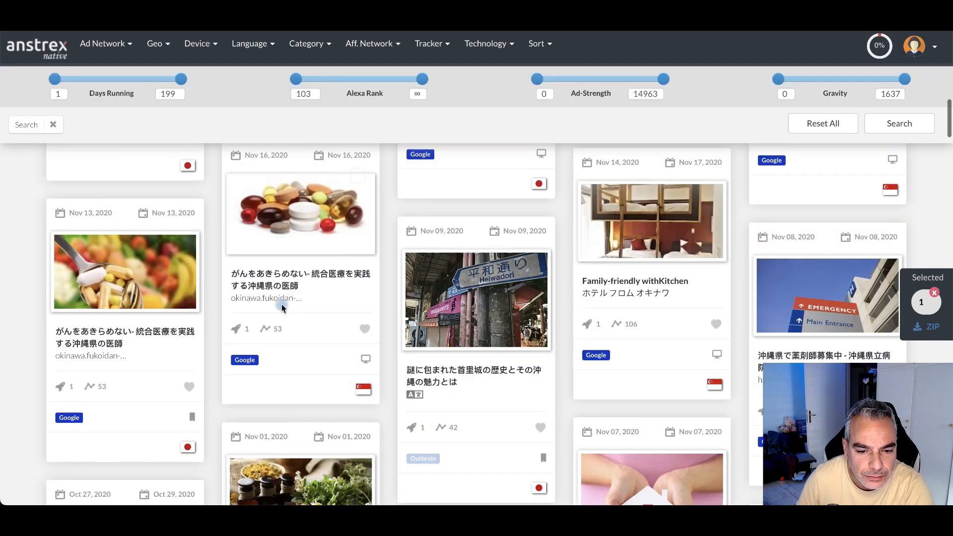
pyautogui.scroll(10, 281, 306)
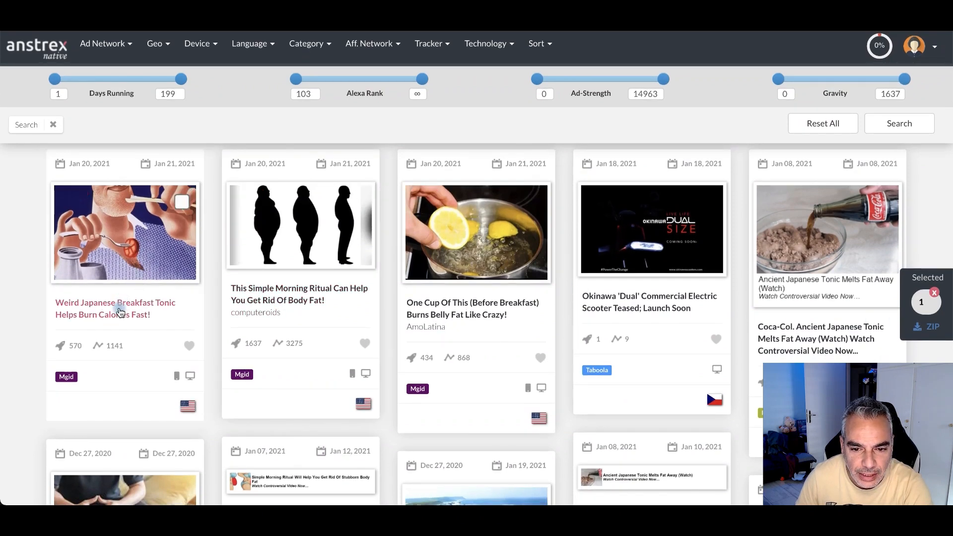
# Open the "Weird Japanese Breakfast Tonic Helps Burn Calories Fast!" ad's details and view its statistics and the advertiser's other creatives.
pyautogui.click(121, 312)
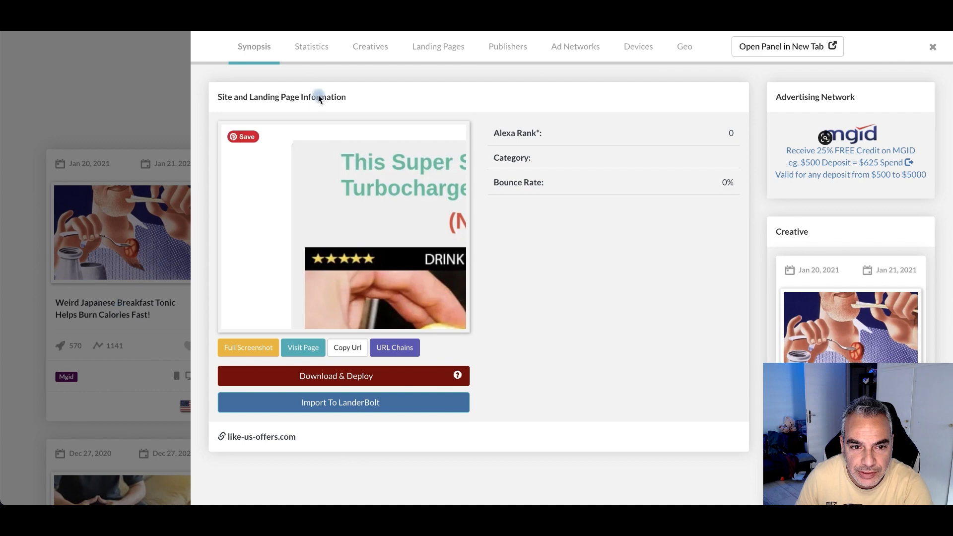
pyautogui.click(320, 51)
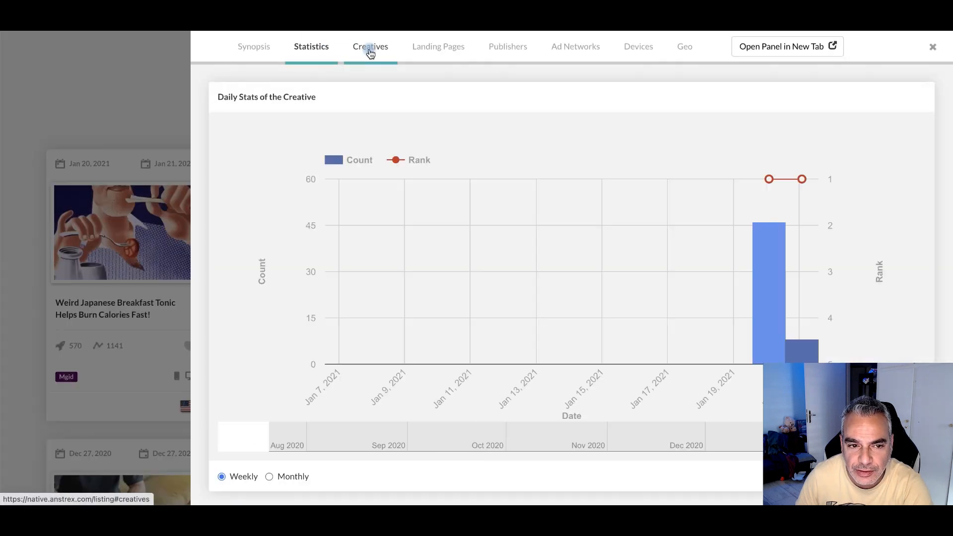
pyautogui.click(370, 53)
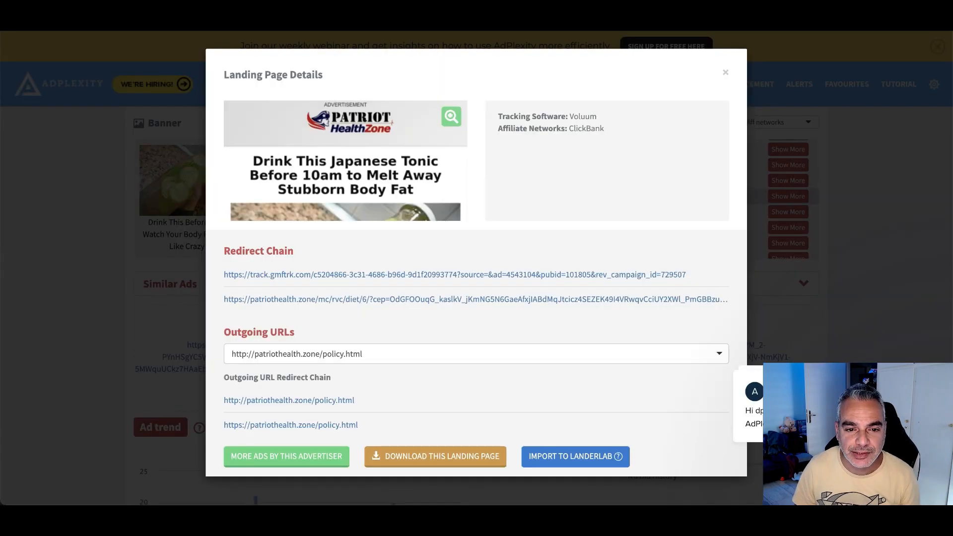
# Switch to AdPlexity, close the landing page details and search ads by the landing page keyword "okinawa".
pyautogui.click(77, 135)
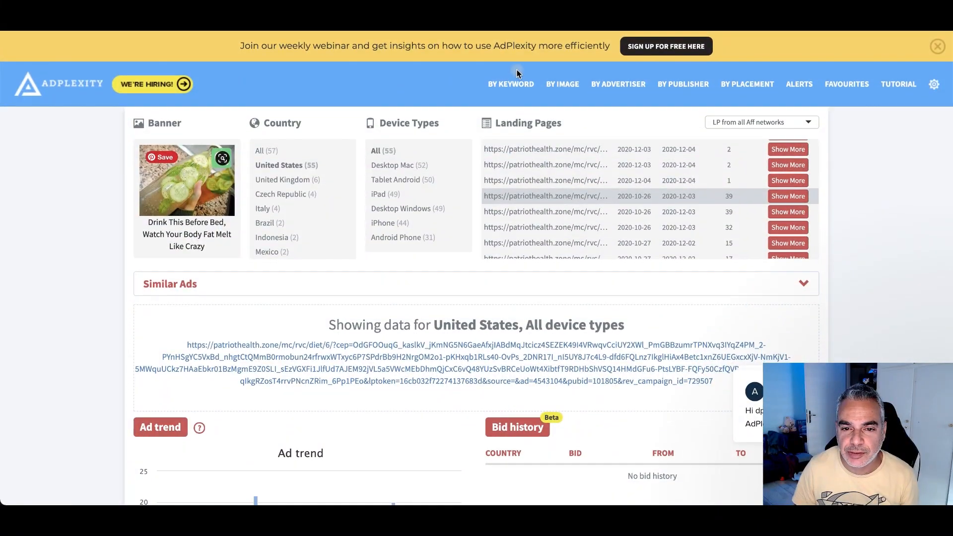
pyautogui.click(508, 92)
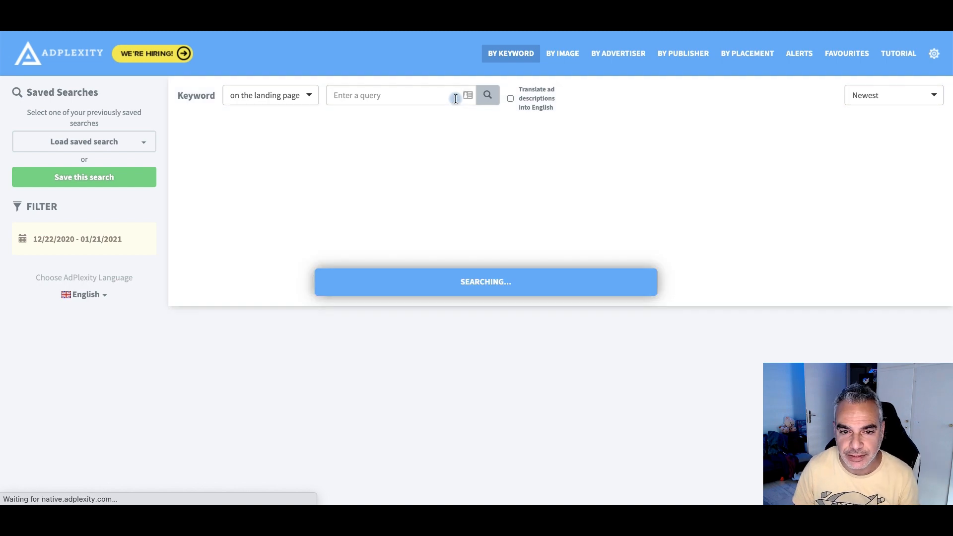
pyautogui.click(417, 95)
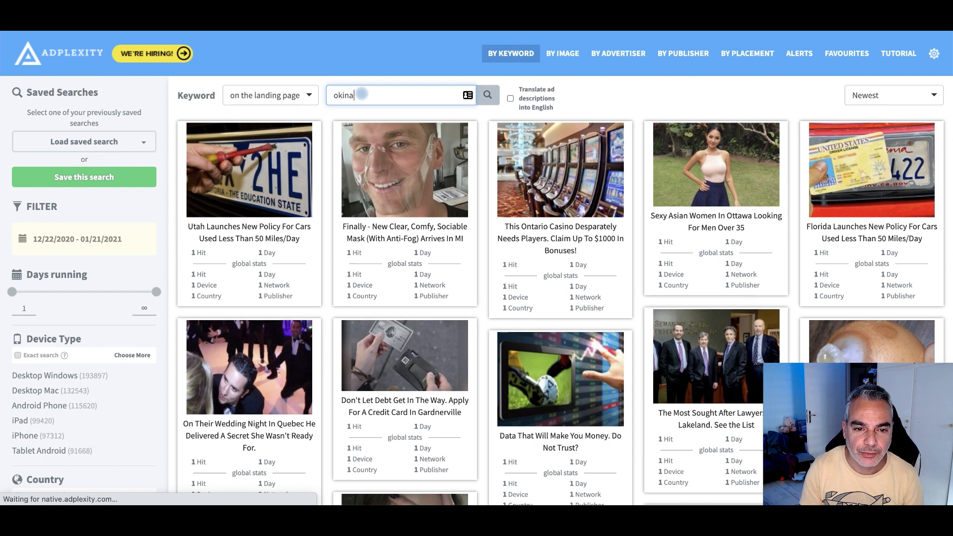
pyautogui.press('Return')
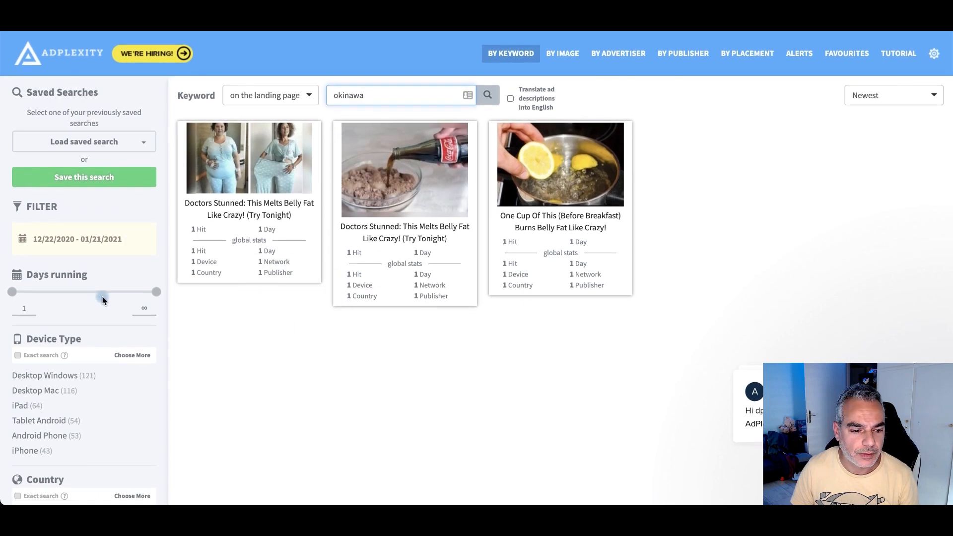
# Filter the "okinawa" results in AdPlexity by the ClickBank affiliate network.
pyautogui.scroll(-1, 103, 297)
pyautogui.scroll(-15, 104, 297)
pyautogui.scroll(2, 89, 396)
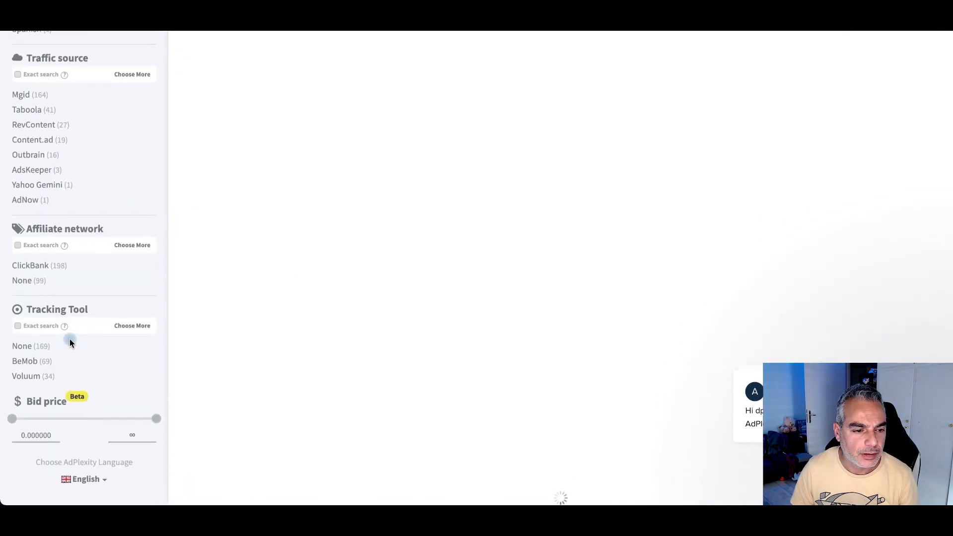
pyautogui.click(47, 295)
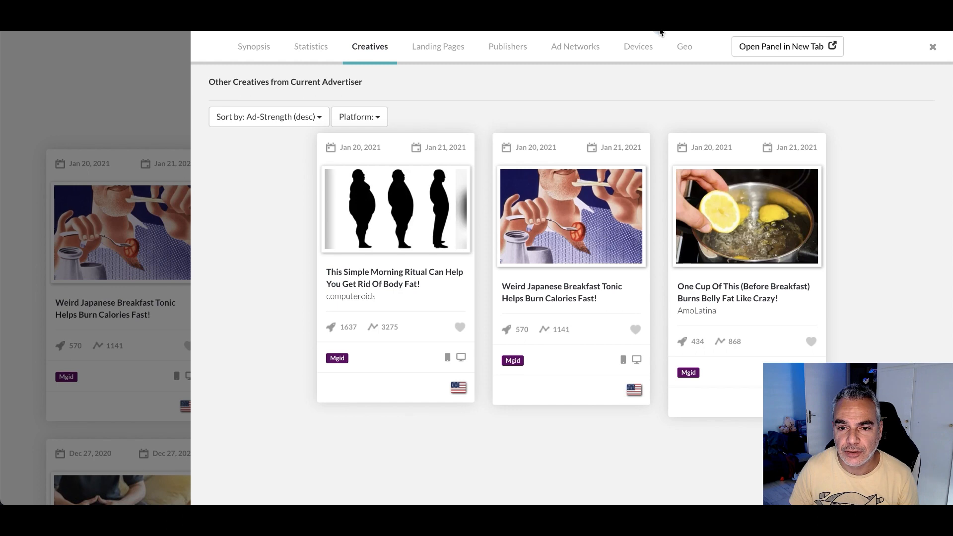
# Switch to Anstrex, check the open ad's network data, and filter the listed ads by the Clickbank affiliate network.
pyautogui.click(573, 44)
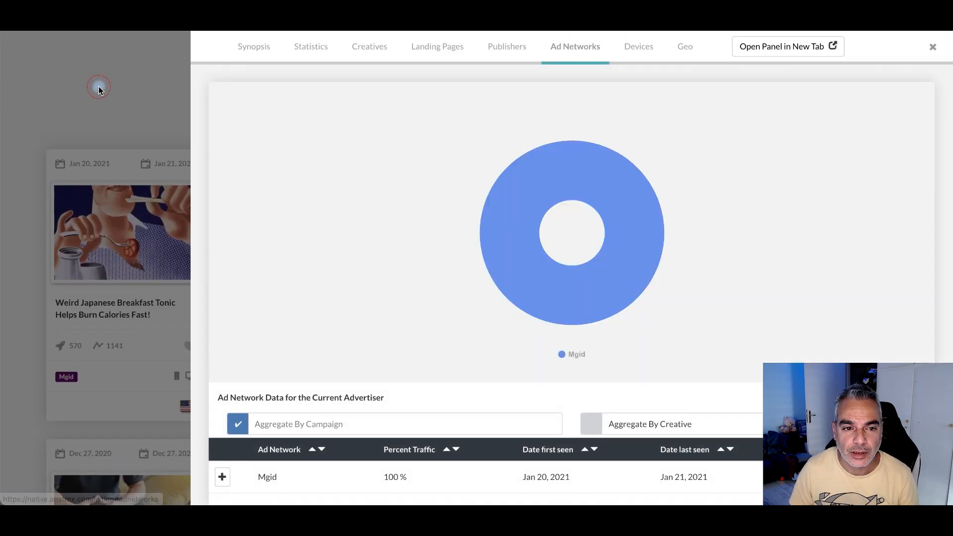
pyautogui.click(152, 101)
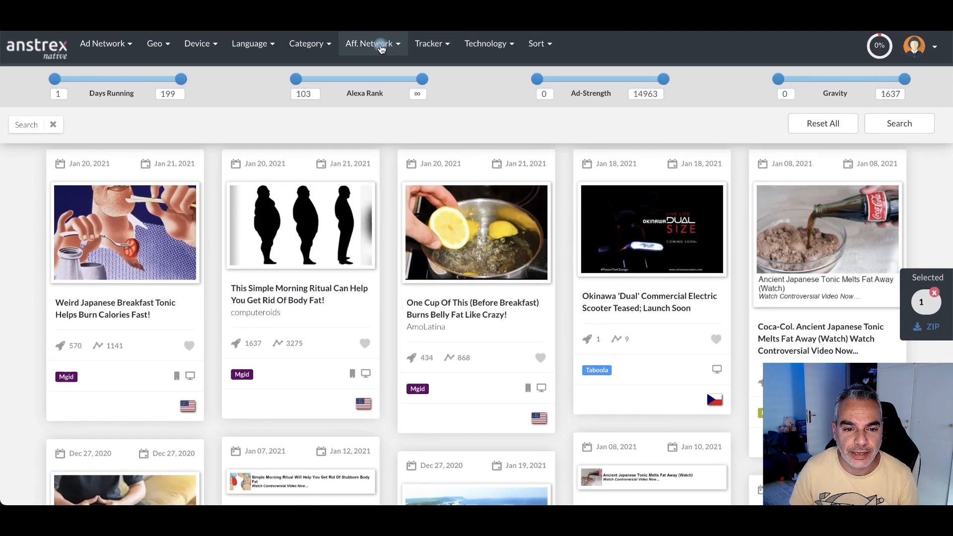
pyautogui.click(381, 47)
pyautogui.moveTo(384, 154)
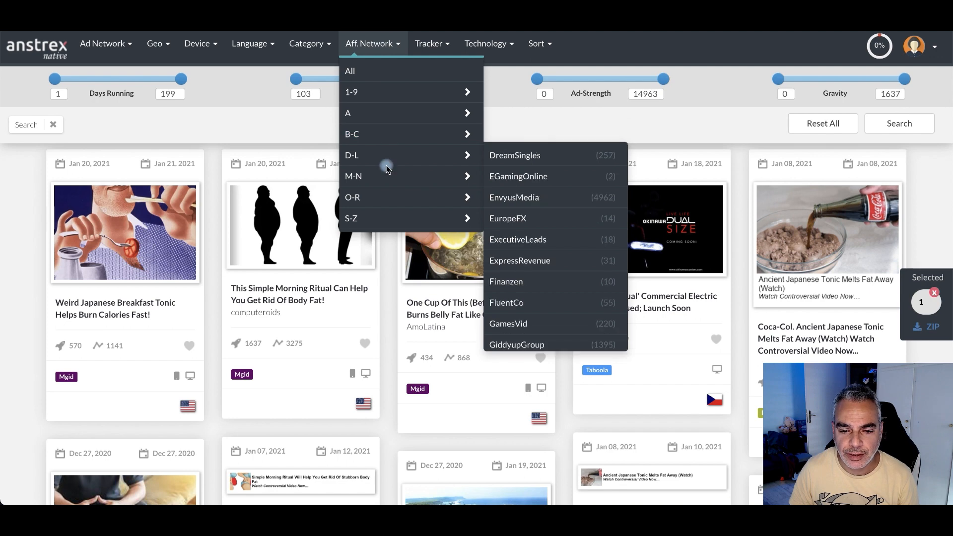
pyautogui.moveTo(404, 131)
pyautogui.scroll(-1, 511, 176)
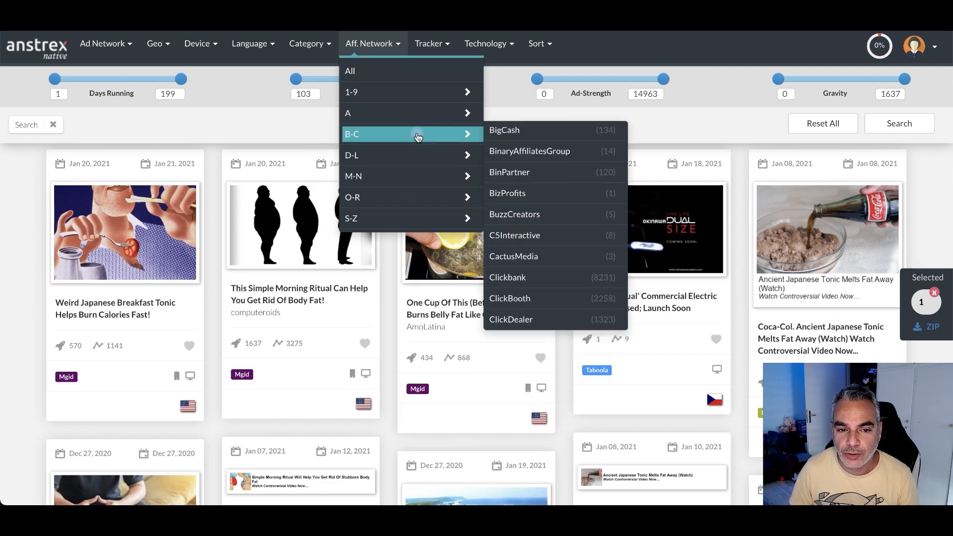
pyautogui.click(519, 276)
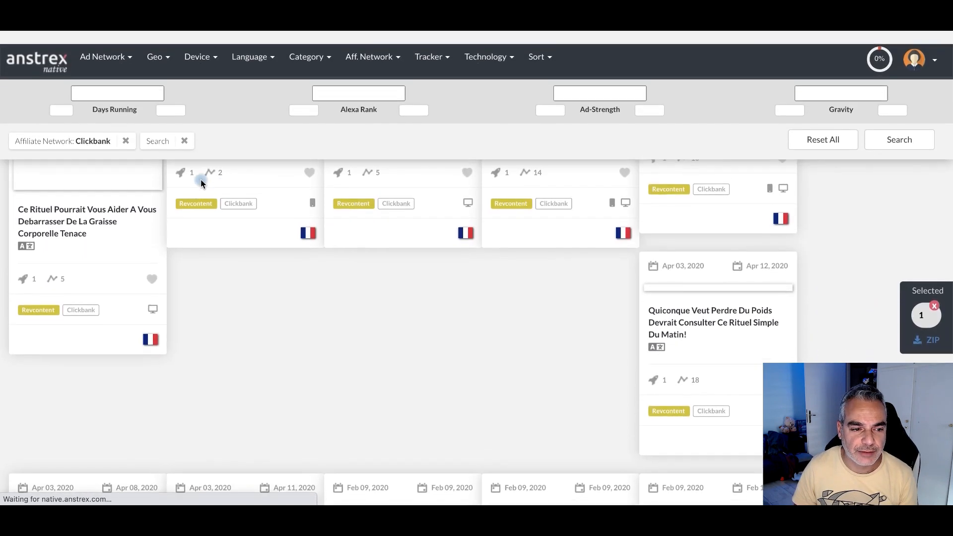
# Look over the ads in the Clickbank-filtered Anstrex results, including their images, headlines, ad networks, dates and countries.
pyautogui.scroll(3, 285, 225)
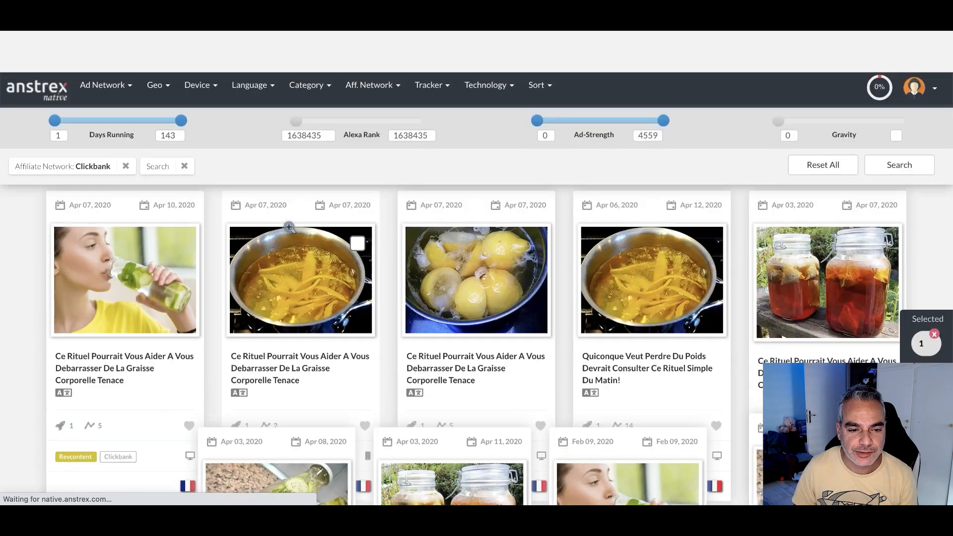
pyautogui.scroll(-1, 278, 233)
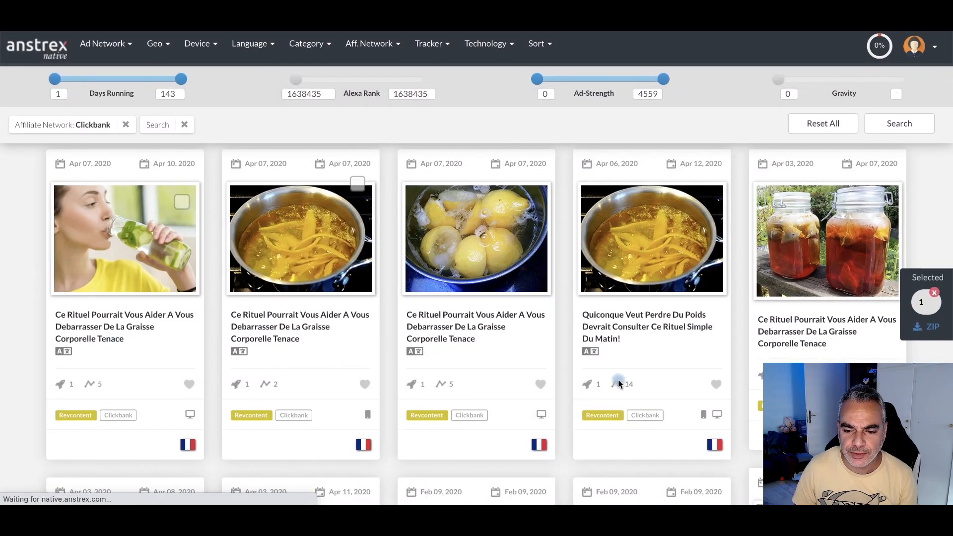
pyautogui.scroll(-7, 797, 349)
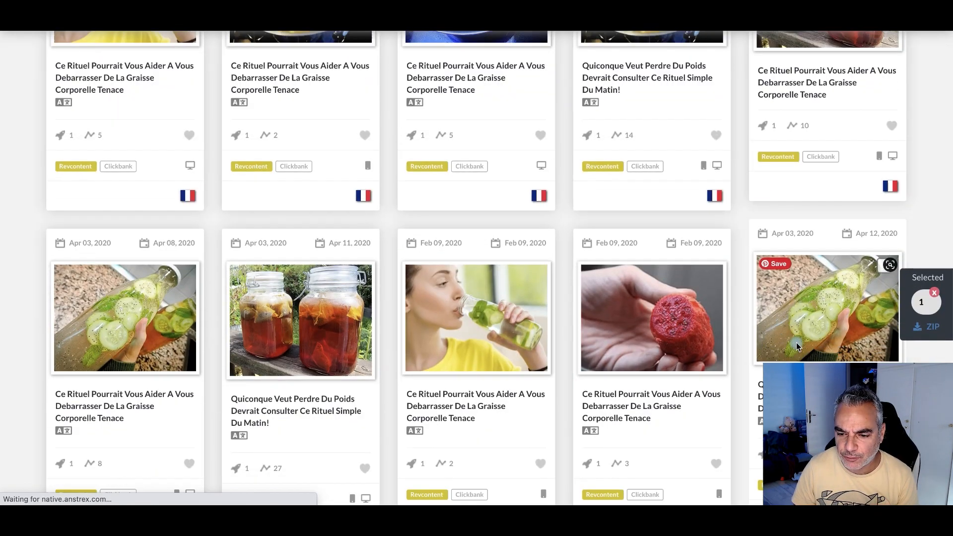
pyautogui.scroll(-5, 296, 319)
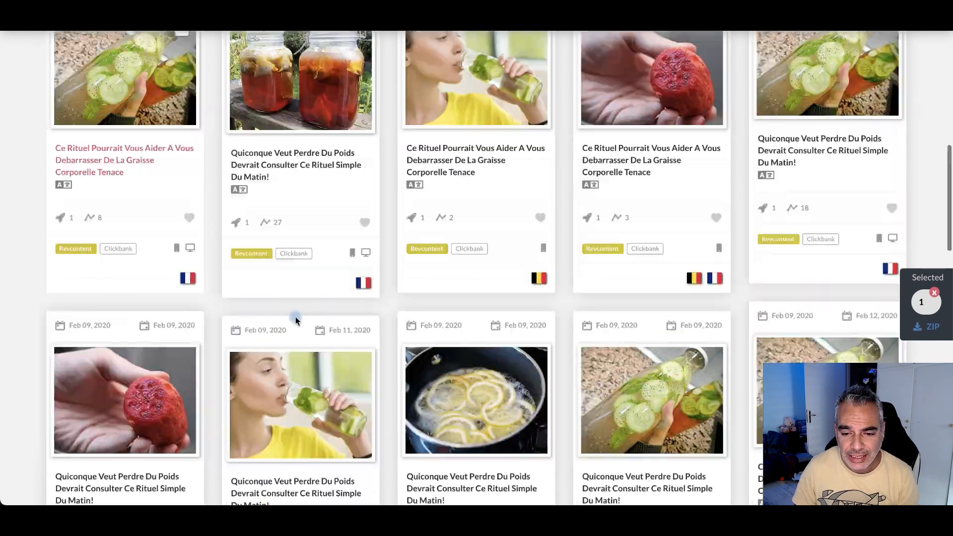
pyautogui.scroll(12, 268, 324)
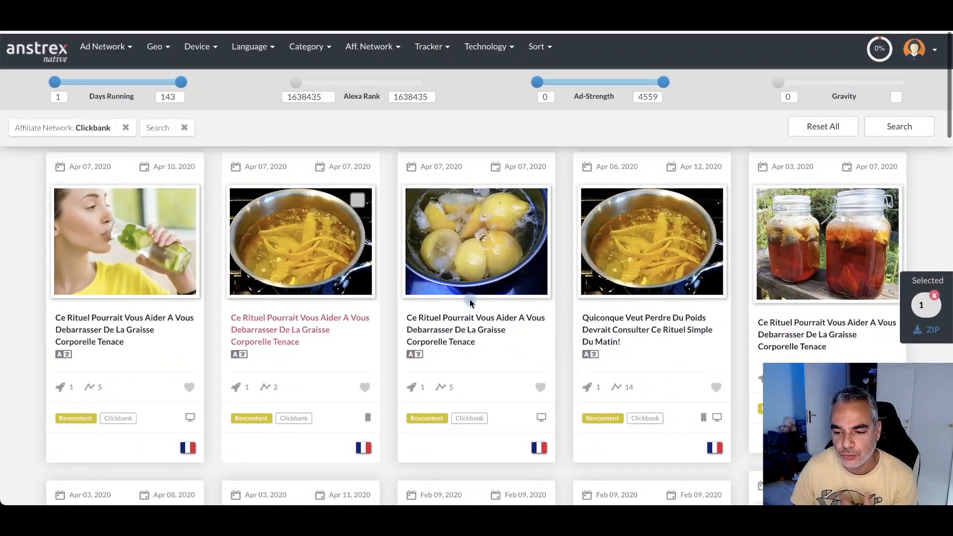
pyautogui.scroll(-3, 471, 304)
pyautogui.scroll(-1, 688, 391)
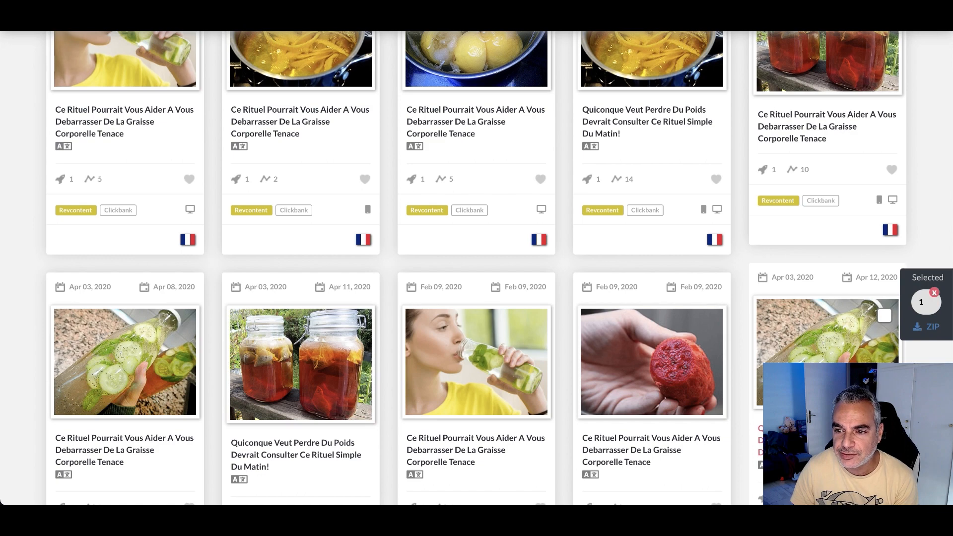
pyautogui.scroll(2, 446, 274)
pyautogui.scroll(2, 446, 273)
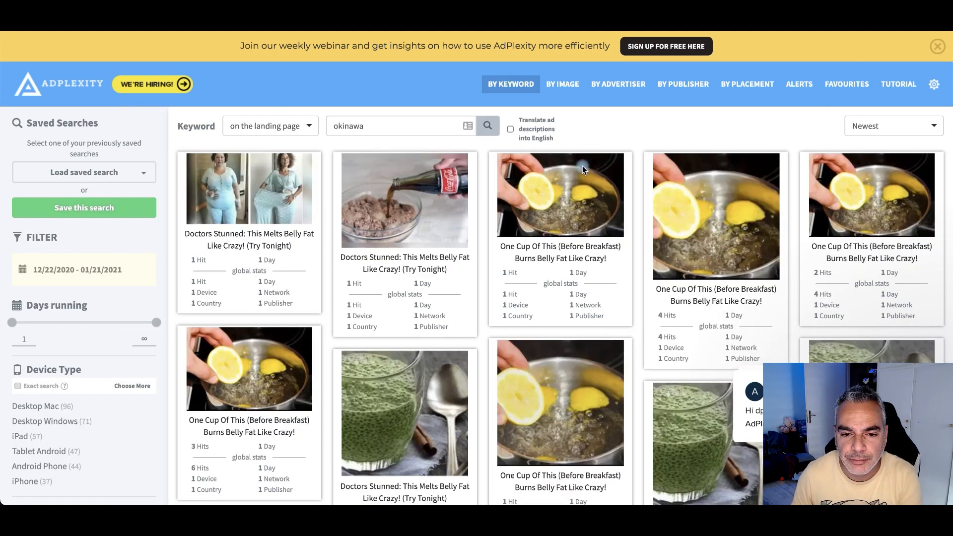
# Switch to AdPlexity and sort the "okinawa" results by Running longest.
pyautogui.scroll(-3, 402, 211)
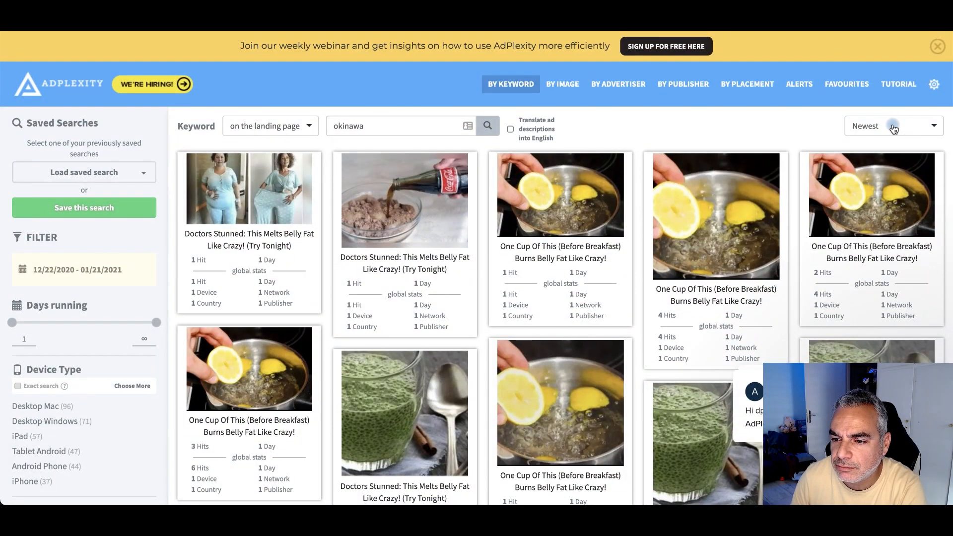
pyautogui.click(893, 129)
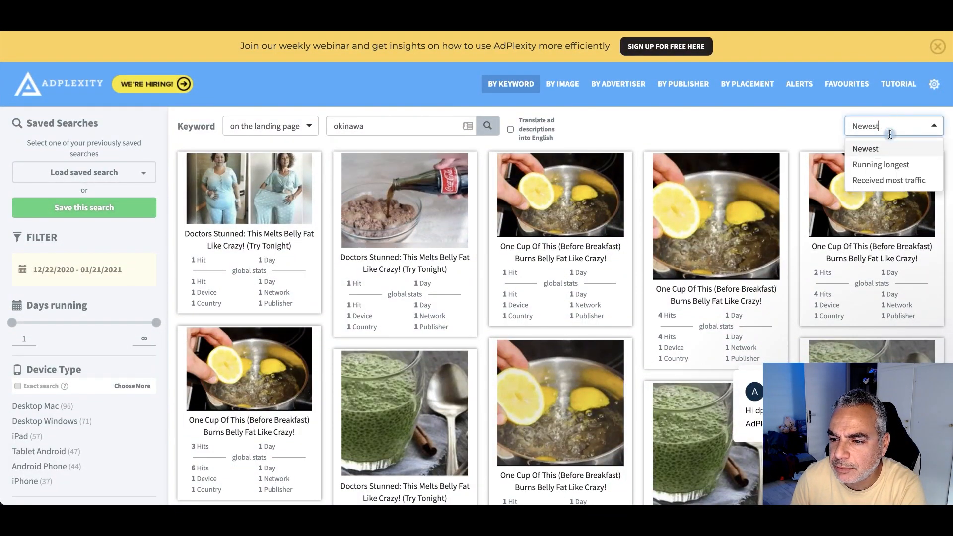
pyautogui.click(895, 166)
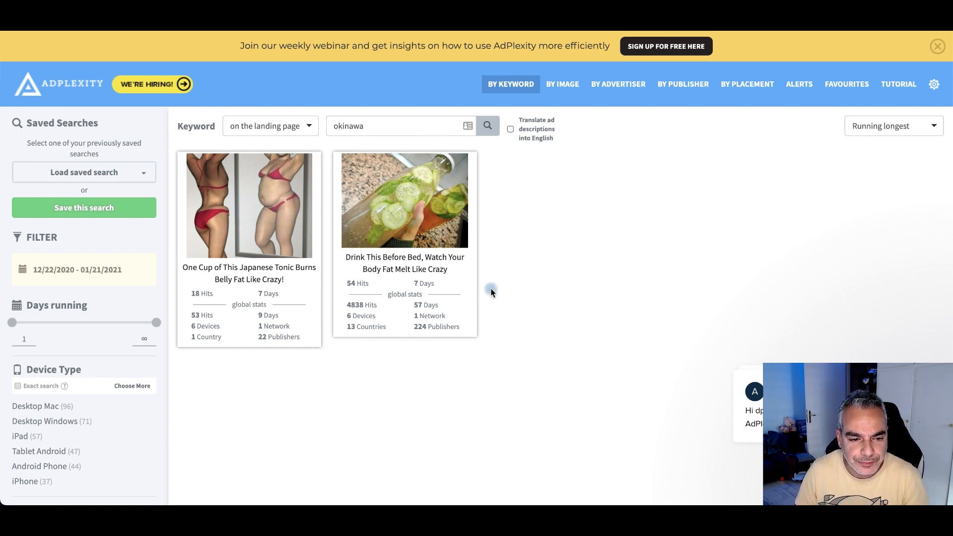
# Check the traffic stats and networks of the "Drink This Before Bed, Watch Your Body Fat Melt Like Crazy" ad and open its details.
pyautogui.moveTo(458, 284)
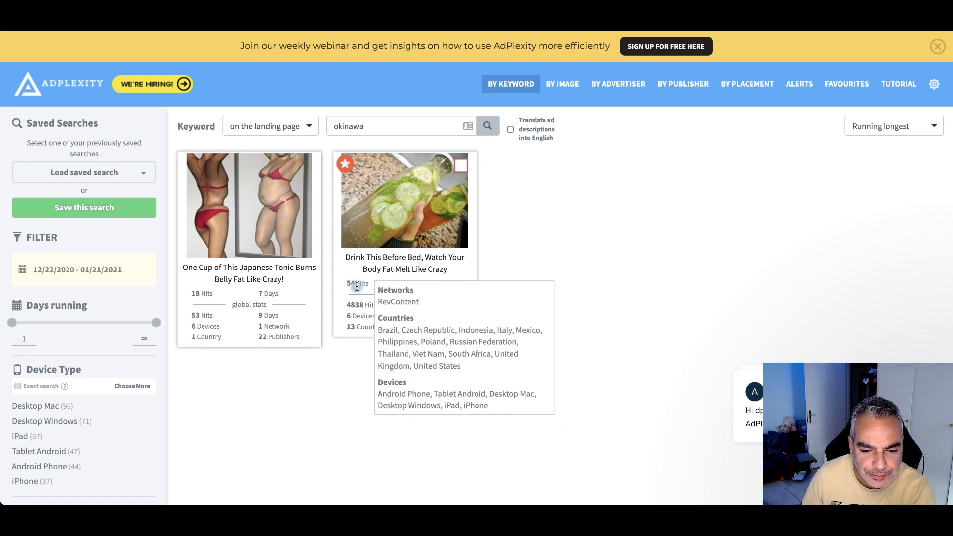
pyautogui.scroll(-6, 541, 424)
pyautogui.scroll(6, 541, 424)
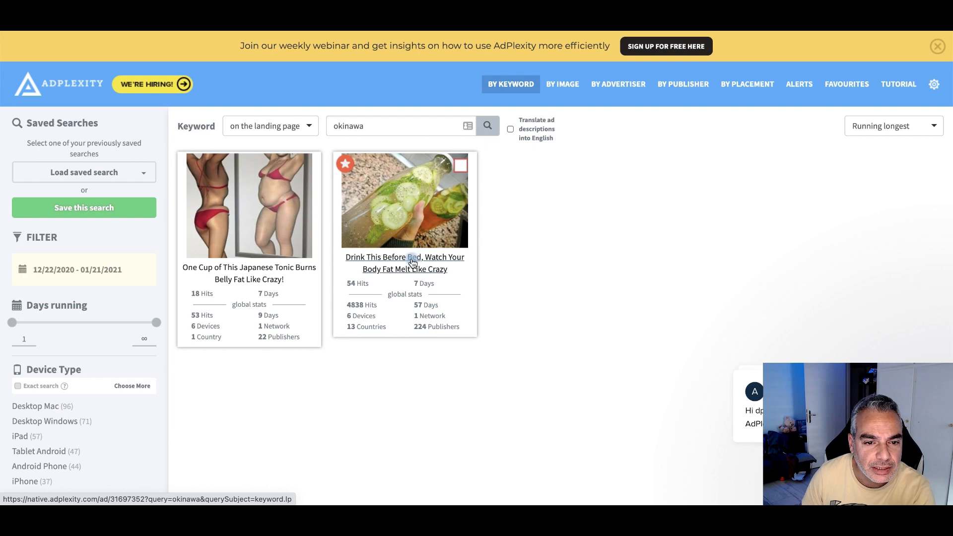
pyautogui.click(412, 261)
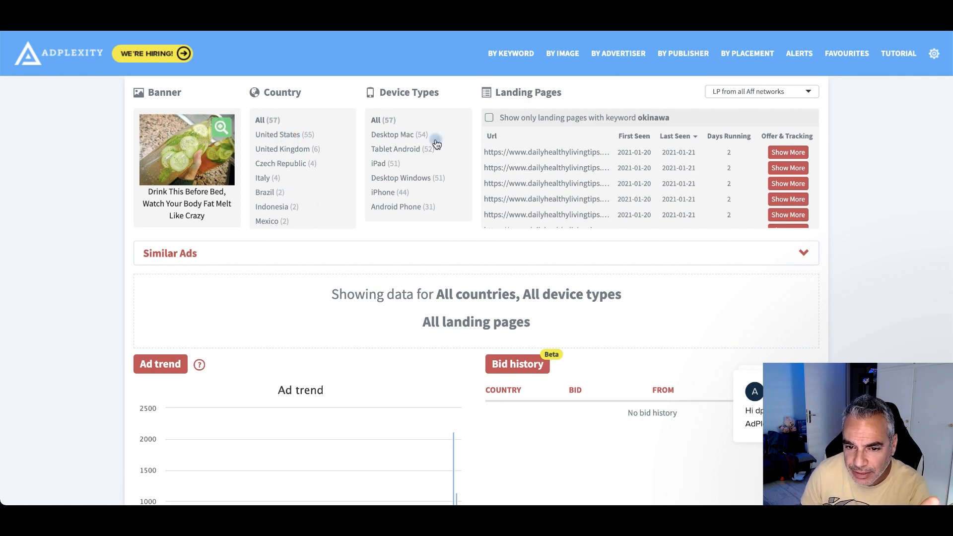
# Compare the first-seen and last-seen dates and days running of the ad's landing pages to find the longest-running ones.
pyautogui.scroll(-10, 639, 173)
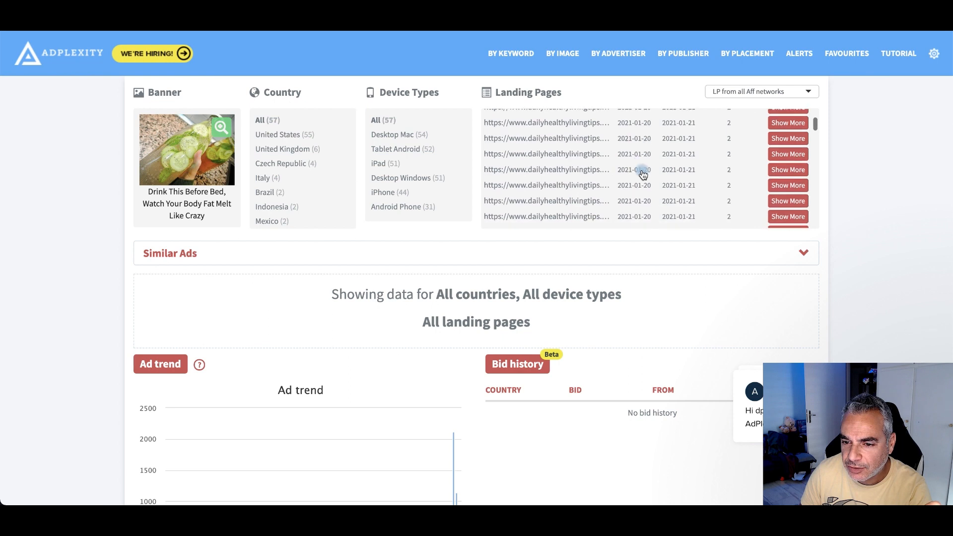
pyautogui.scroll(-10, 741, 162)
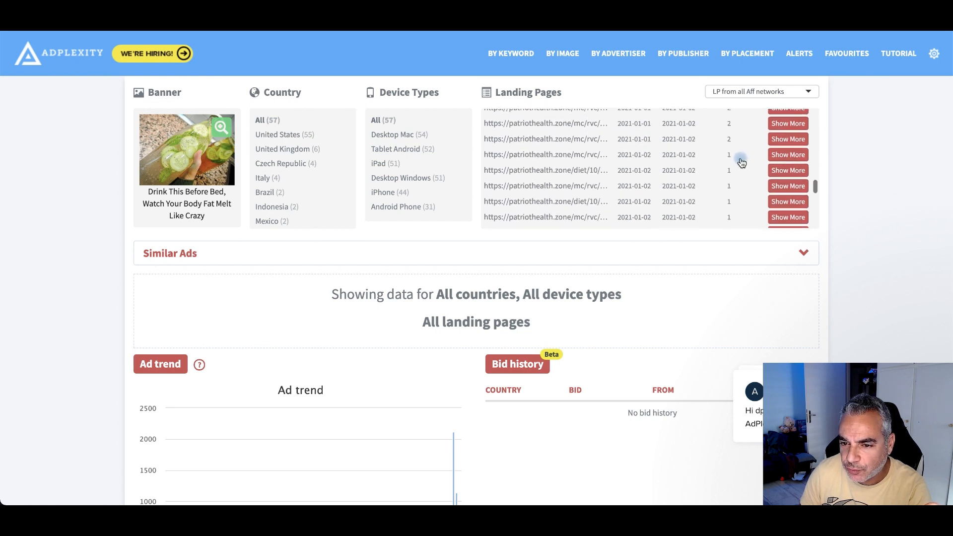
pyautogui.scroll(3, 740, 164)
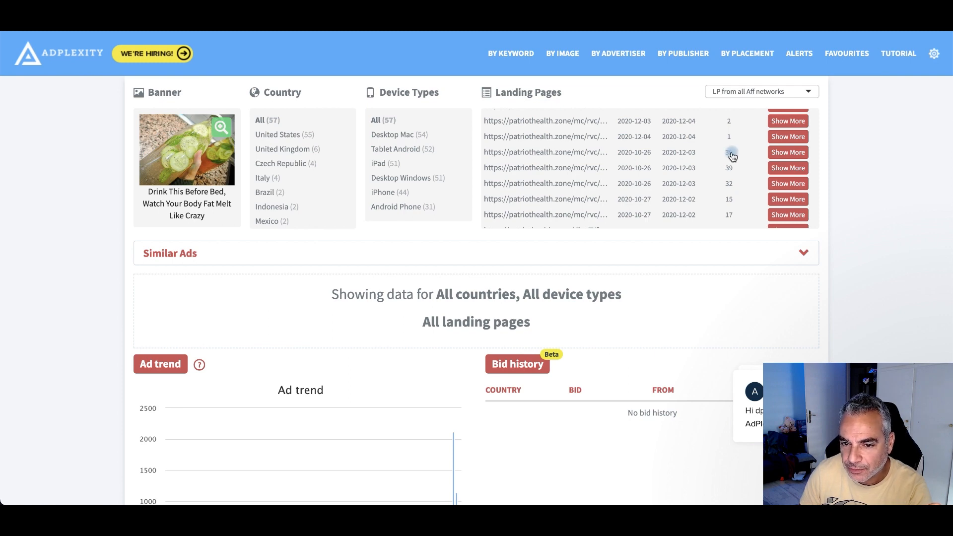
pyautogui.scroll(15, 733, 158)
pyautogui.scroll(-5, 702, 168)
pyautogui.scroll(-2, 702, 170)
pyautogui.scroll(2, 704, 156)
pyautogui.scroll(-3, 701, 172)
pyautogui.scroll(-8, 700, 179)
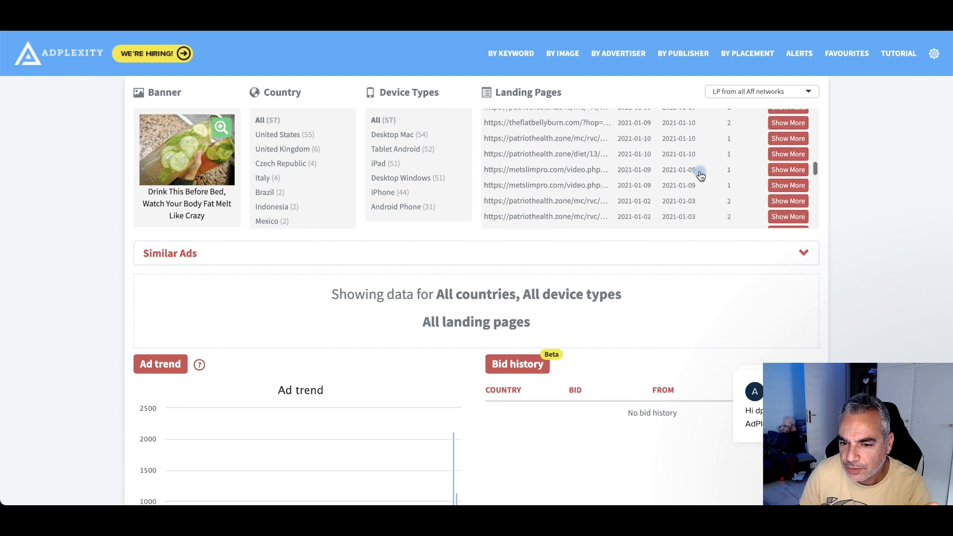
pyautogui.scroll(-8, 711, 187)
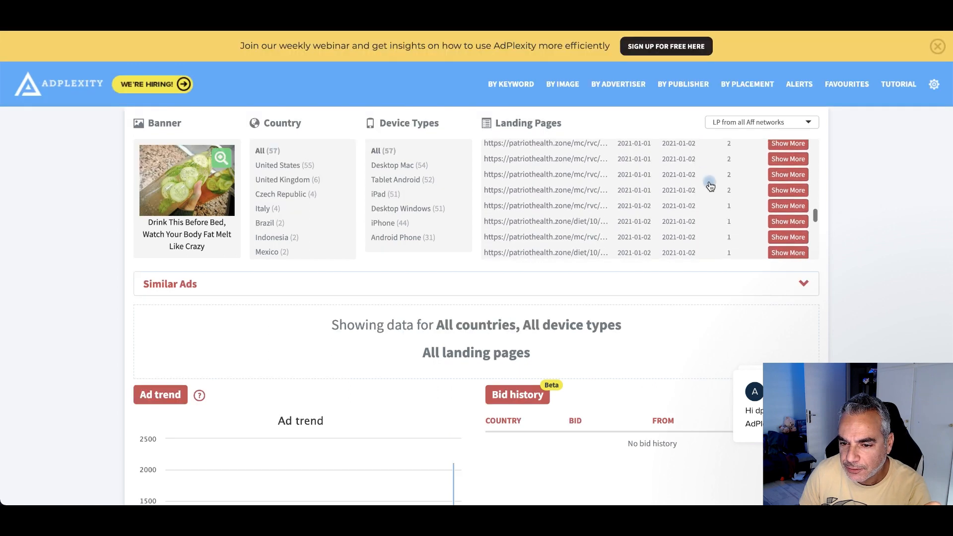
pyautogui.scroll(3, 710, 185)
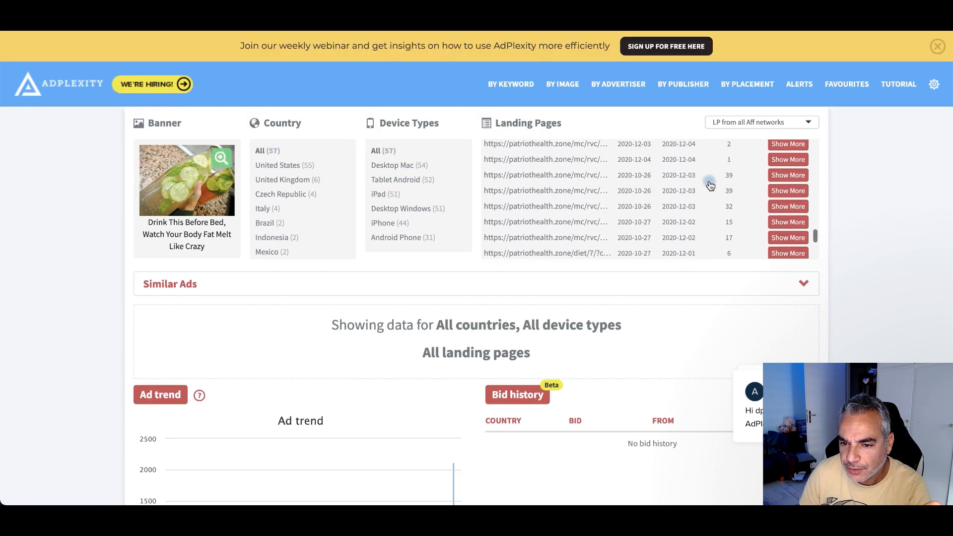
pyautogui.scroll(-1, 744, 204)
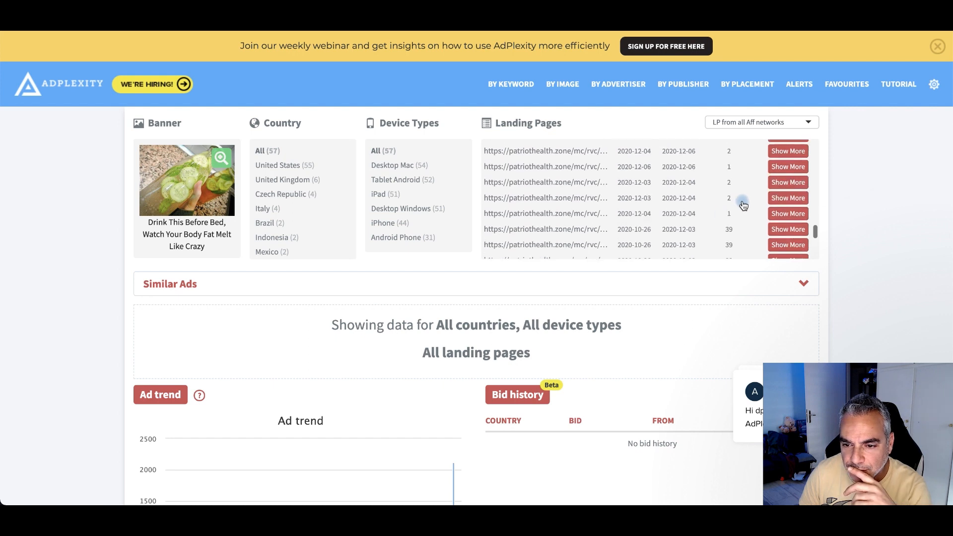
# Select the first patriothealth.zone landing page with 39 days running and open the live page through its redirect link.
pyautogui.click(546, 214)
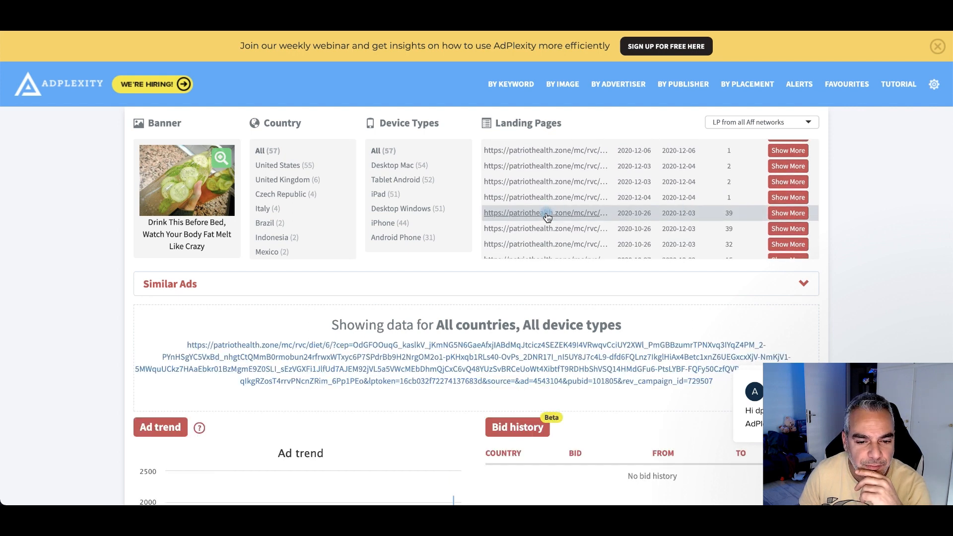
pyautogui.click(432, 355)
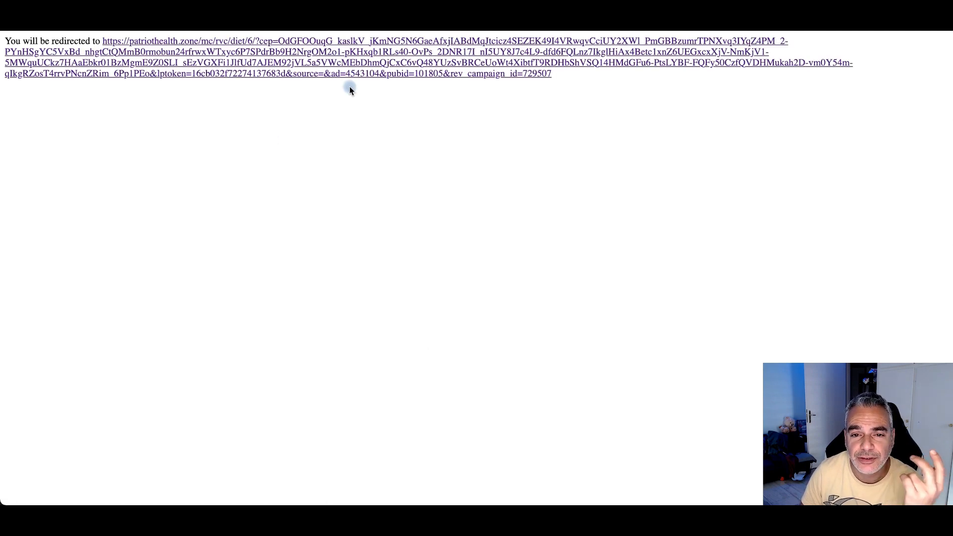
pyautogui.click(345, 55)
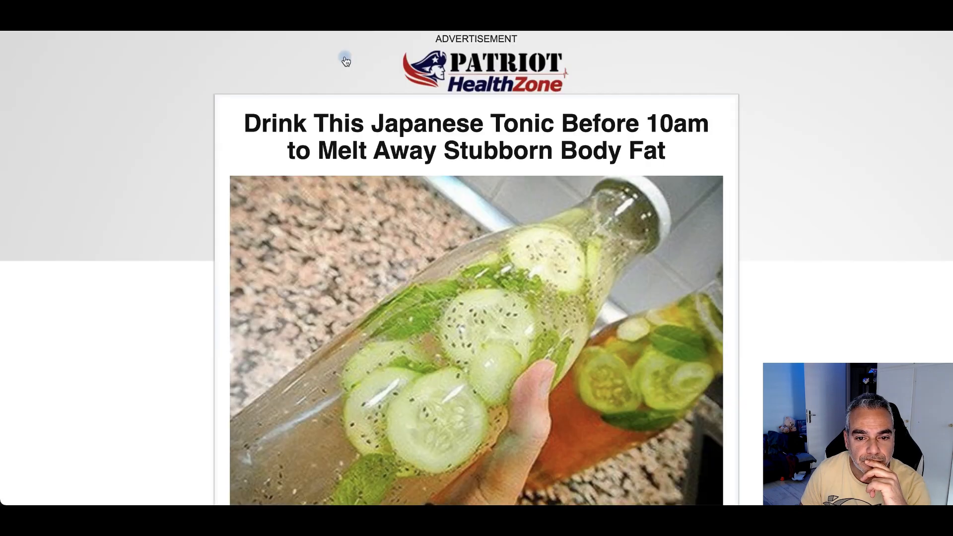
# Read through the "Drink This Japanese Tonic Before 10am" landing page, including its image, body copy and Watch Now call to action.
pyautogui.scroll(-7, 426, 216)
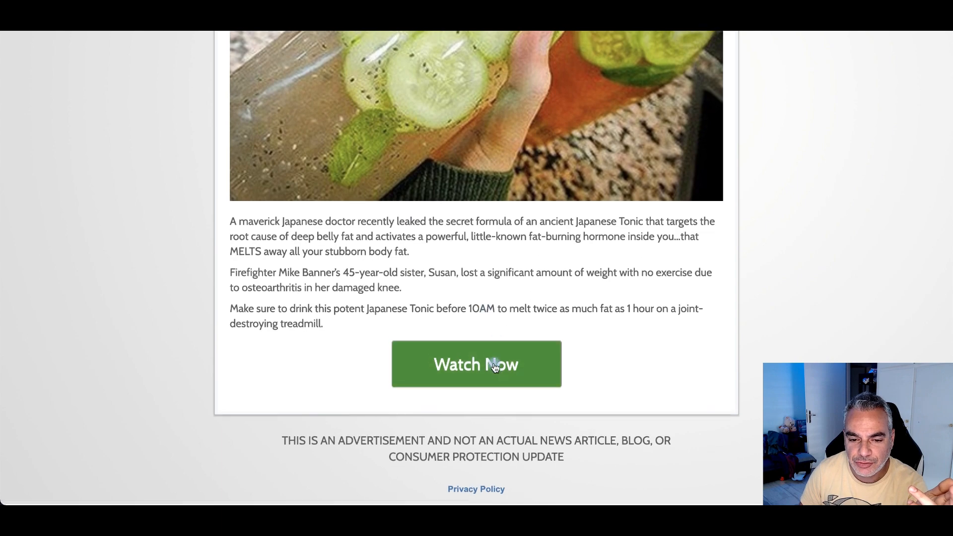
pyautogui.click(493, 365)
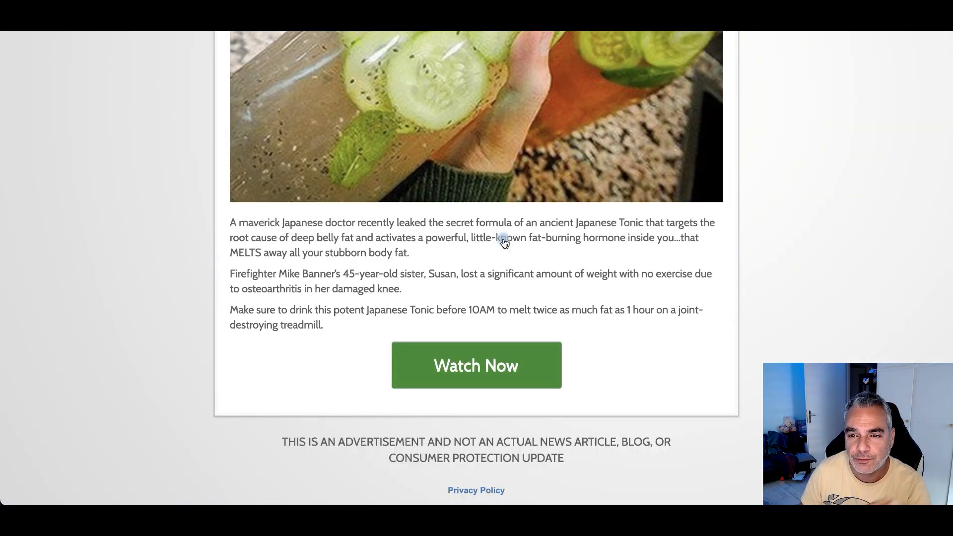
pyautogui.scroll(7, 516, 244)
pyautogui.scroll(-7, 516, 244)
pyautogui.scroll(7, 516, 246)
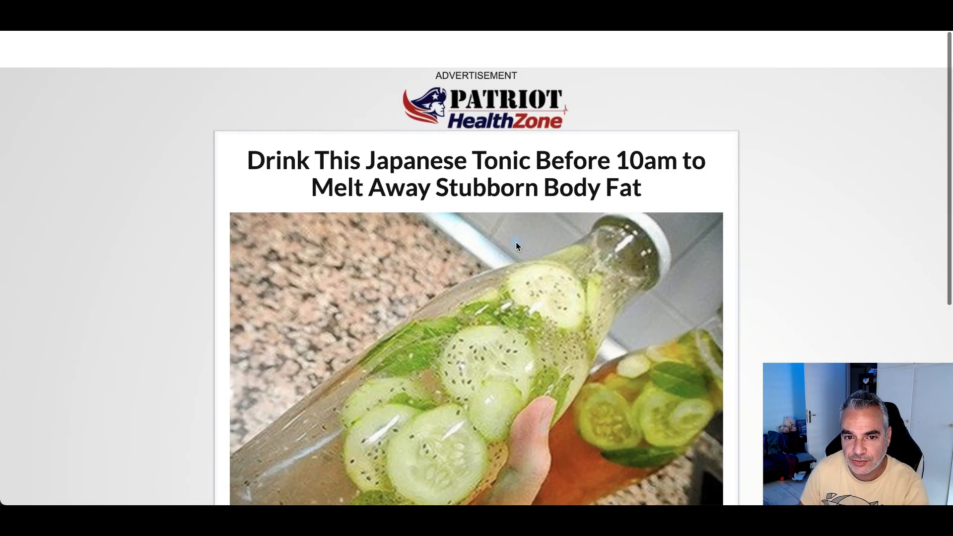
pyautogui.scroll(-6, 516, 247)
pyautogui.scroll(2, 518, 246)
pyautogui.scroll(-3, 517, 246)
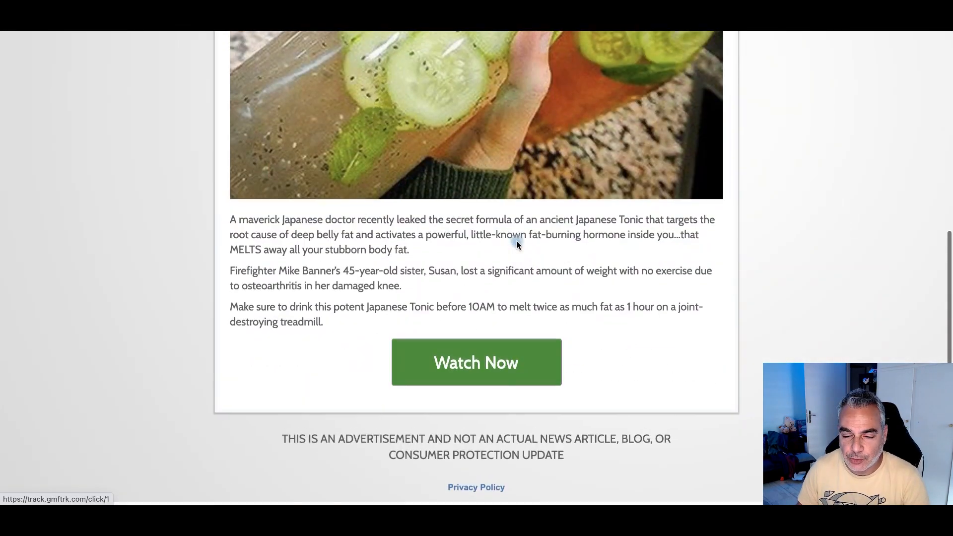
pyautogui.scroll(7, 518, 246)
pyautogui.scroll(-5, 517, 246)
pyautogui.scroll(-2, 518, 246)
pyautogui.scroll(1, 517, 246)
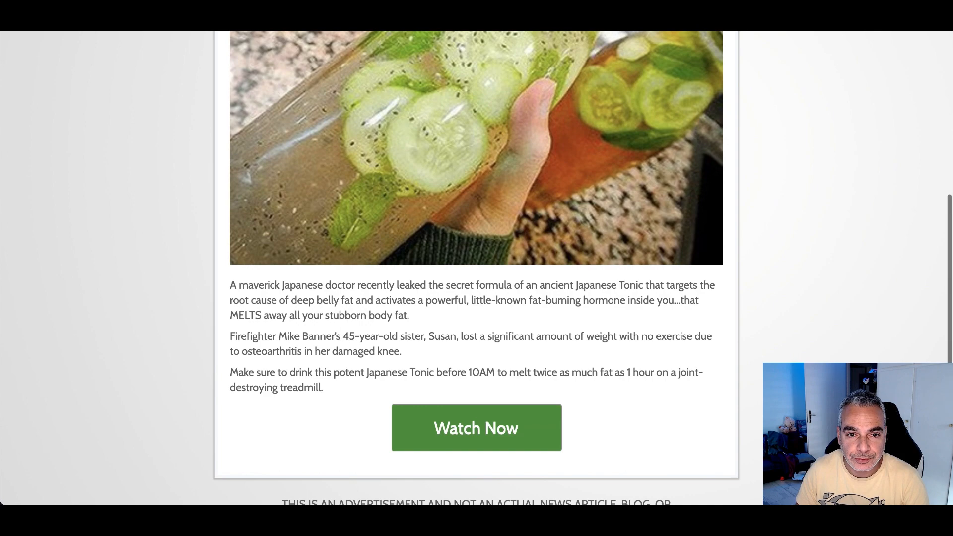
# Return to AdPlexity and examine the selected landing page's top publishers, publisher placement IDs and traffic sources by duration and volume.
pyautogui.click(437, 25)
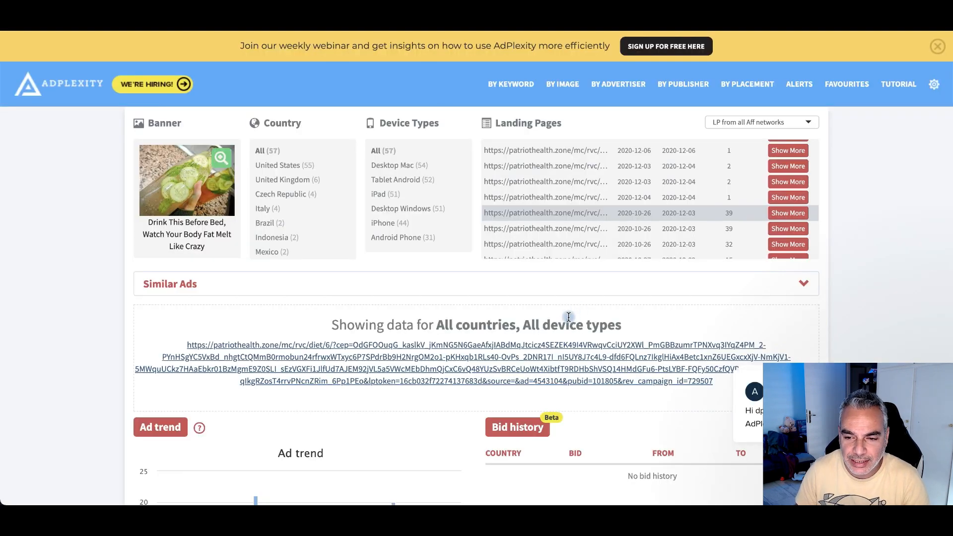
pyautogui.scroll(-12, 568, 317)
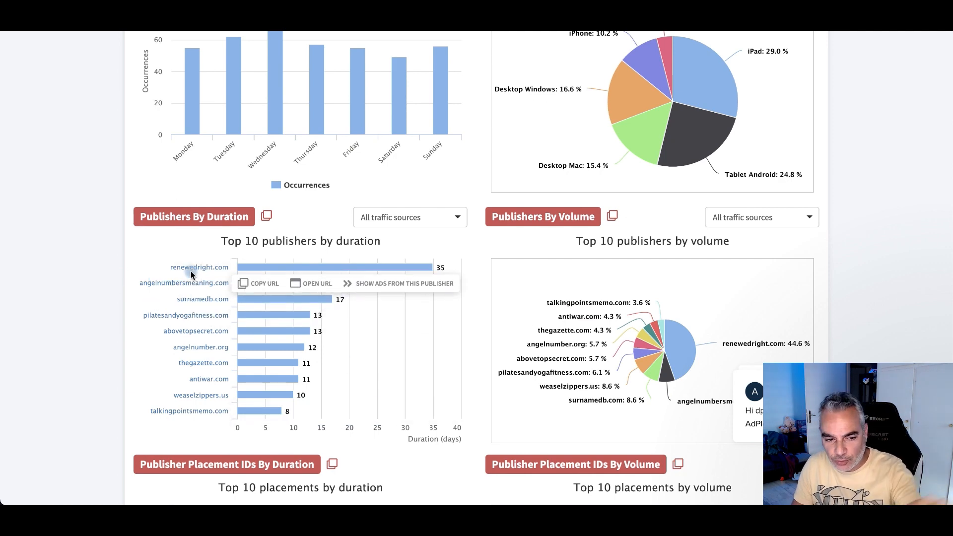
pyautogui.scroll(-2, 194, 368)
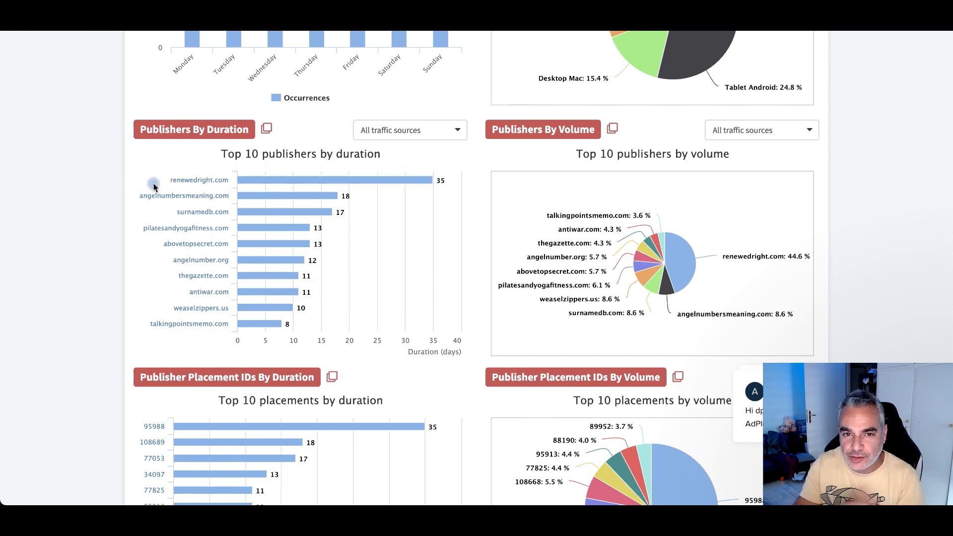
pyautogui.moveTo(180, 184)
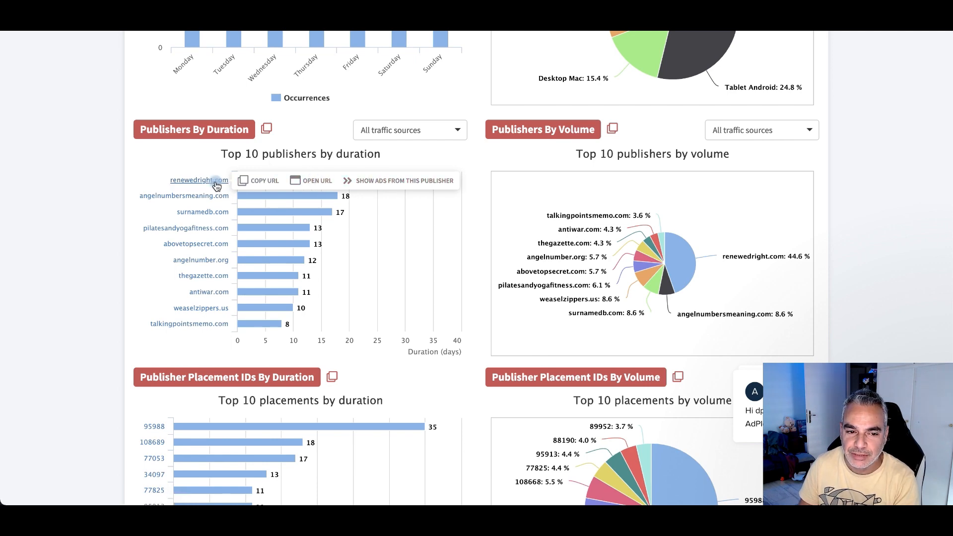
pyautogui.scroll(-3, 217, 182)
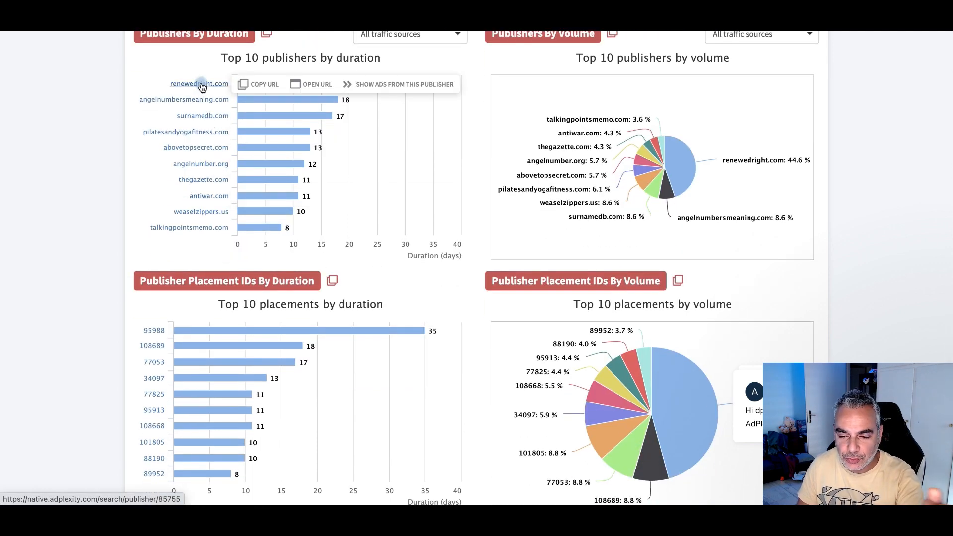
pyautogui.scroll(-3, 322, 157)
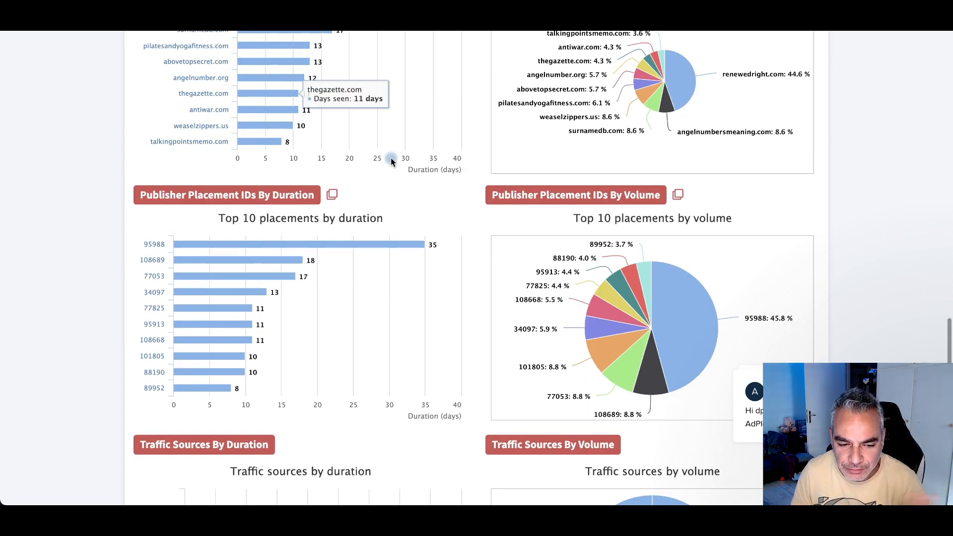
pyautogui.scroll(-5, 389, 154)
pyautogui.scroll(15, 389, 161)
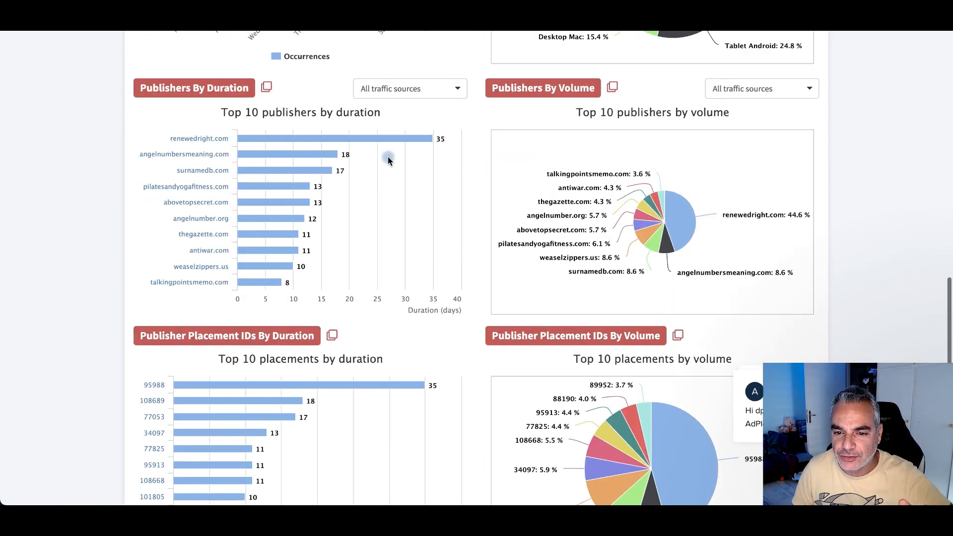
pyautogui.scroll(-15, 389, 160)
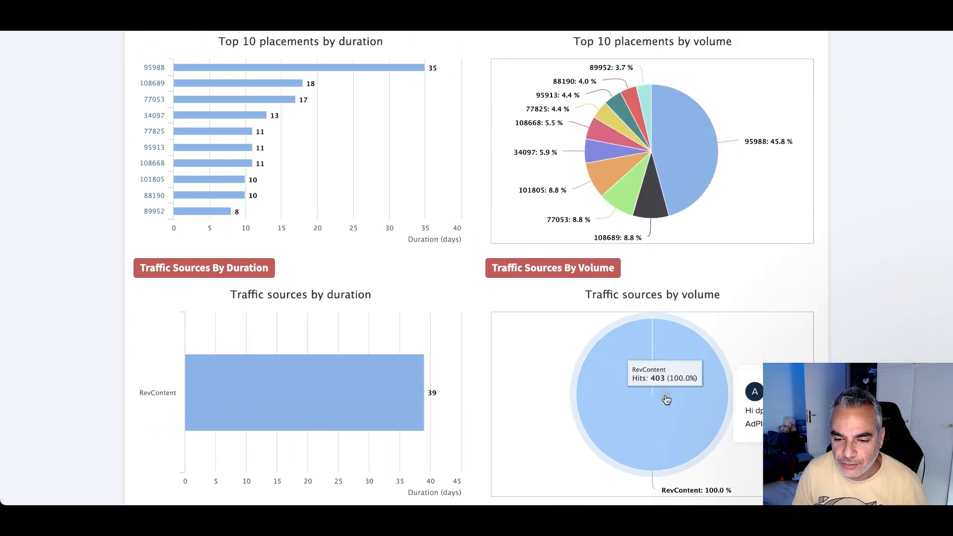
pyautogui.scroll(15, 665, 394)
pyautogui.scroll(-4, 666, 392)
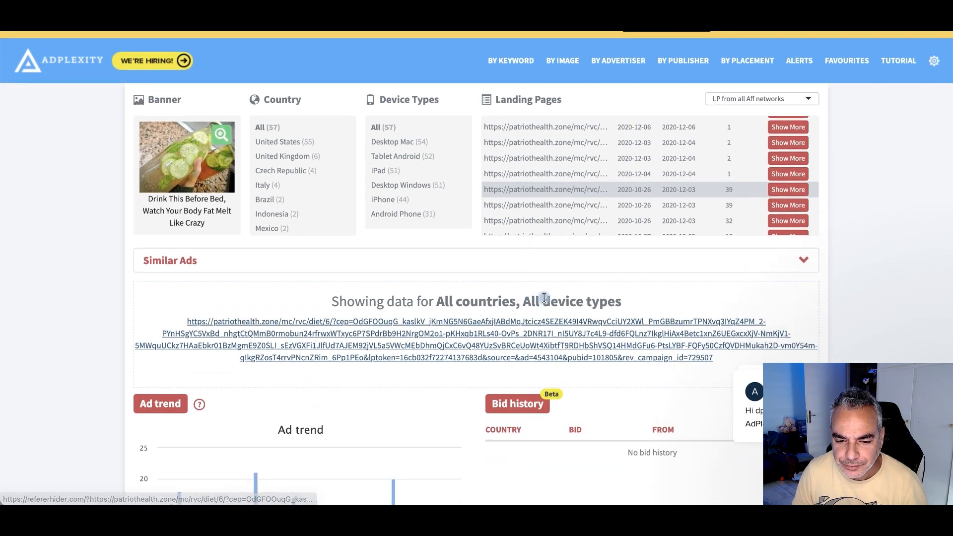
pyautogui.scroll(-5, 511, 244)
pyautogui.scroll(6, 514, 248)
pyautogui.scroll(2, 520, 252)
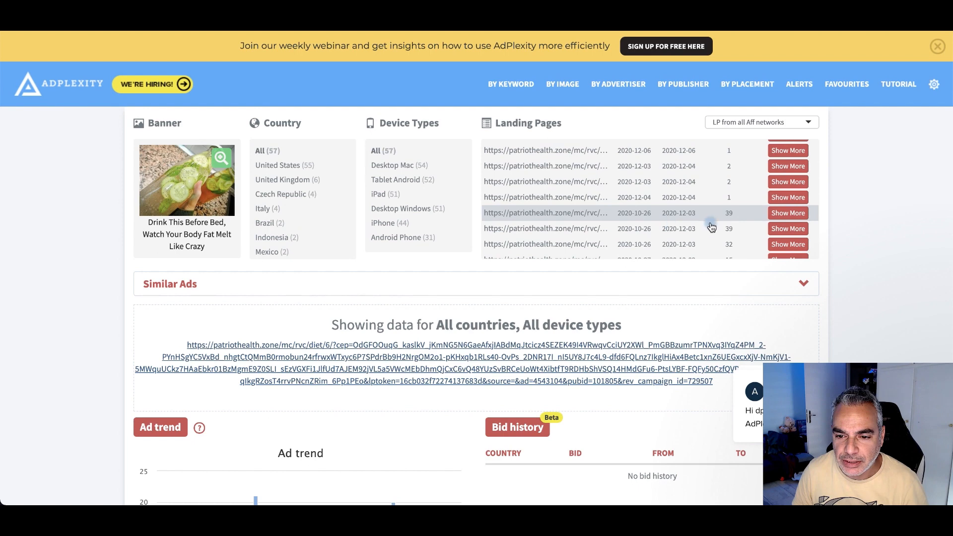
# Open the details of the selected 39-day patriothealth.zone landing page and send it to LanderLab for import.
pyautogui.click(786, 213)
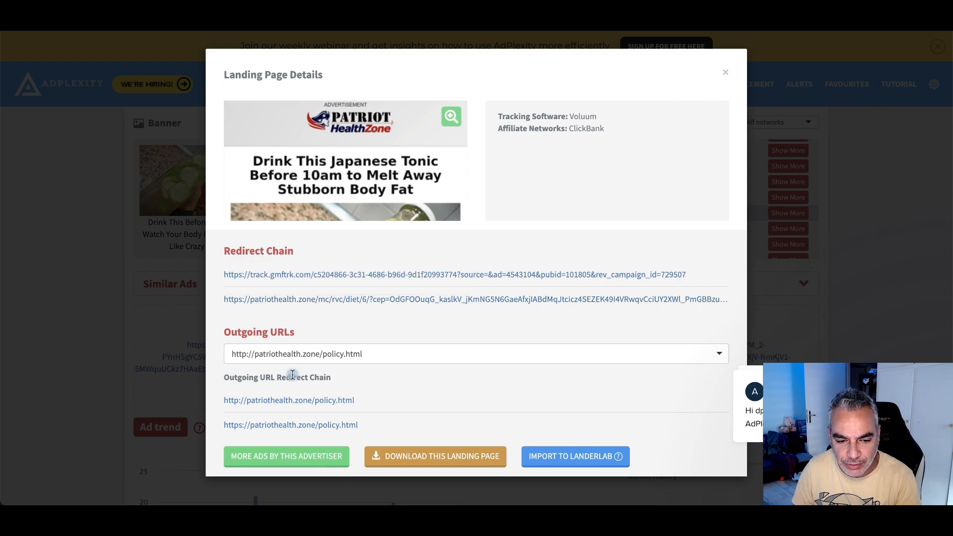
pyautogui.click(567, 461)
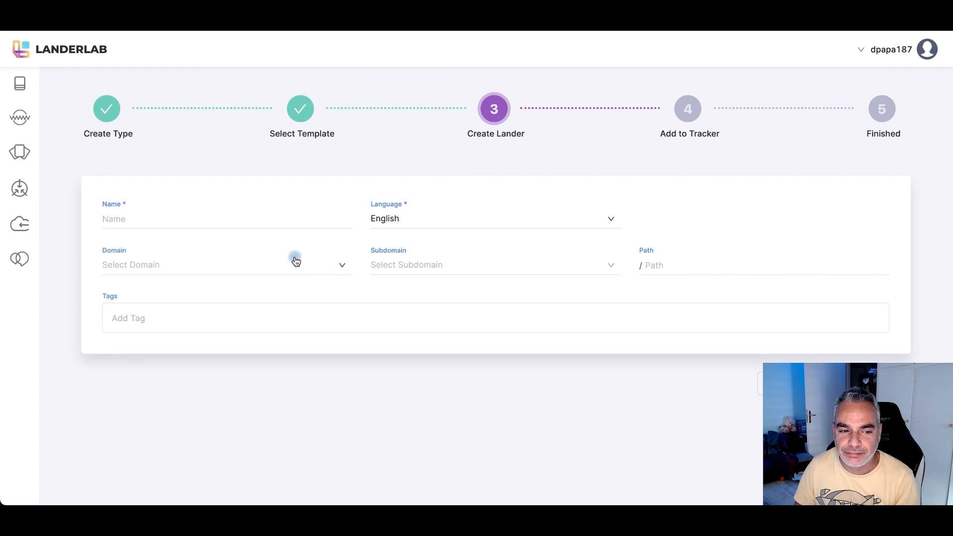
pyautogui.click(237, 222)
pyautogui.click(215, 262)
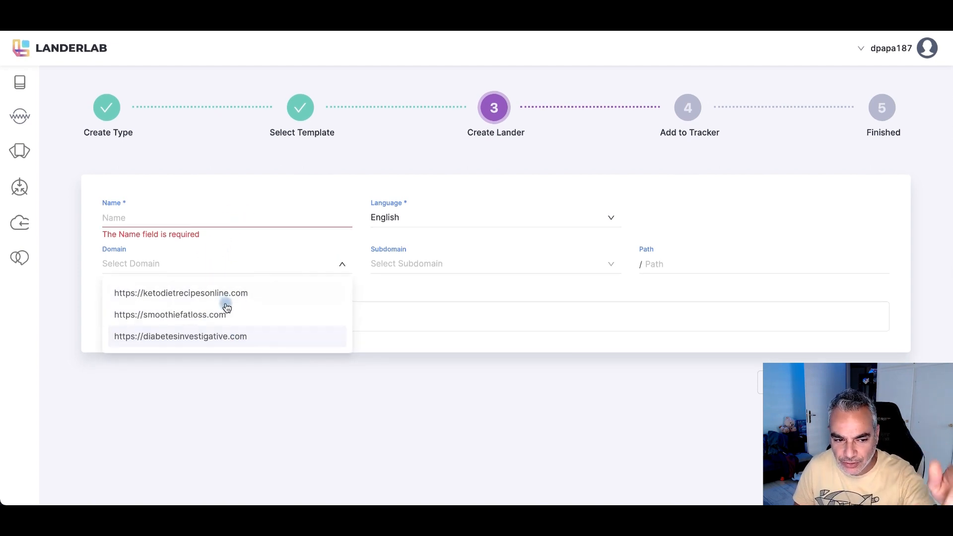
pyautogui.click(242, 317)
pyautogui.click(191, 219)
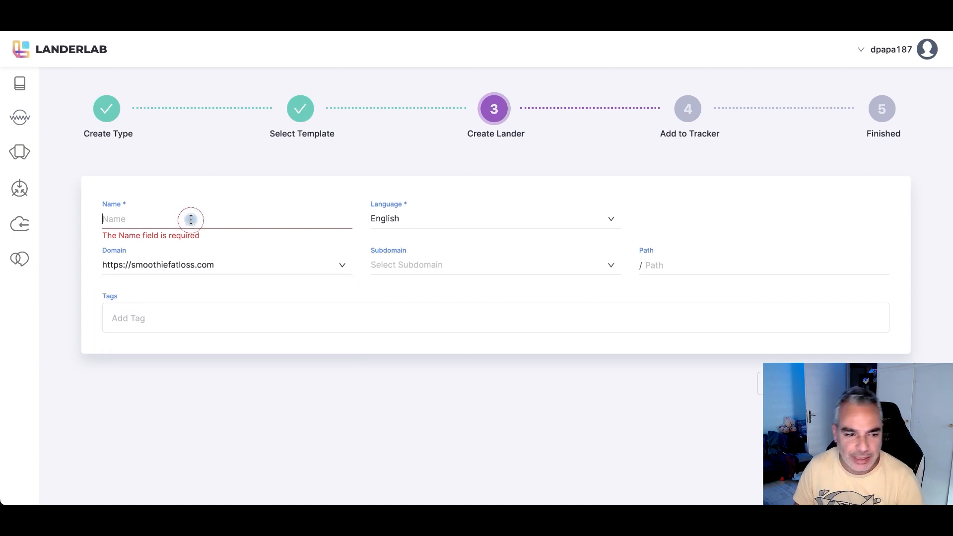
pyautogui.write('Okinawa 2')
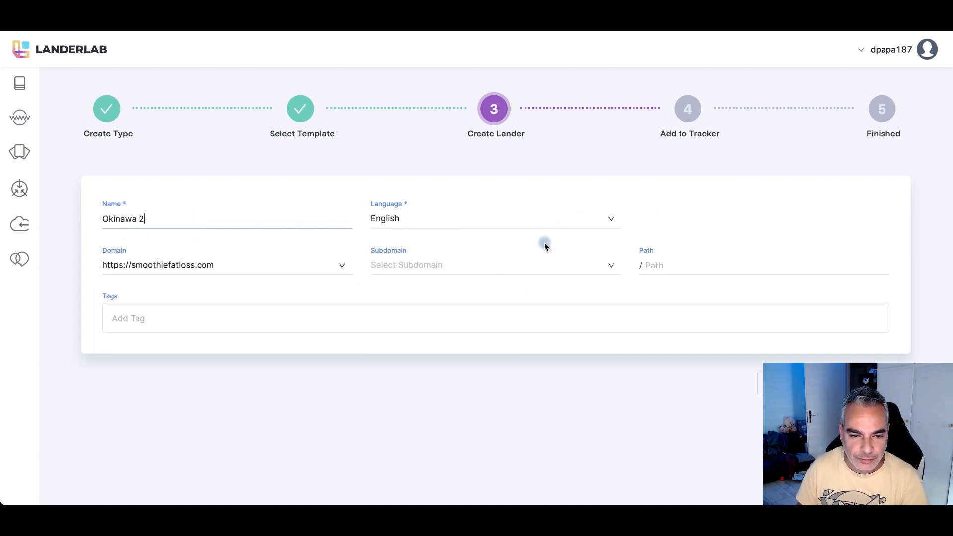
pyautogui.click(872, 384)
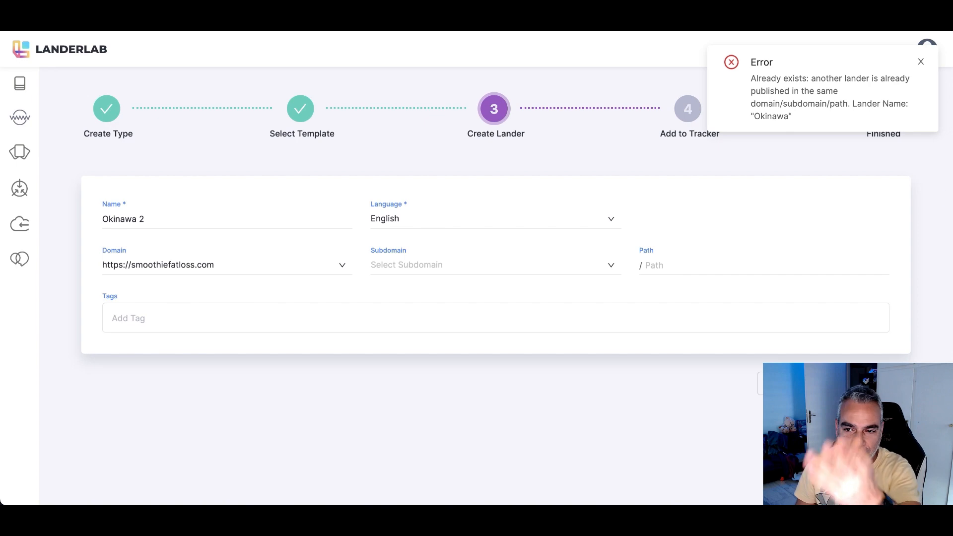
# Find the existing Okinawa lander among the saved landers and review its published page at smoothiefatloss.com.
pyautogui.click(20, 84)
pyautogui.scroll(-7, 264, 198)
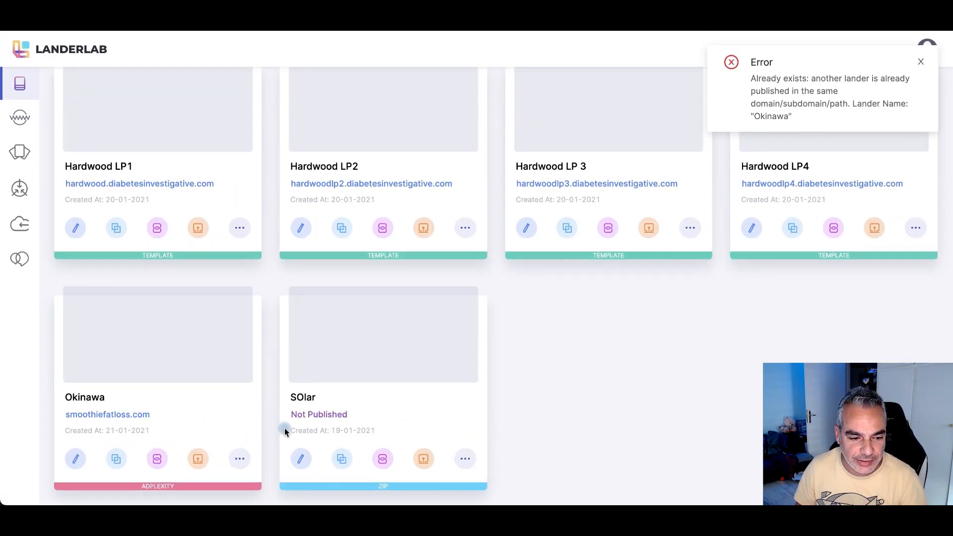
pyautogui.click(120, 415)
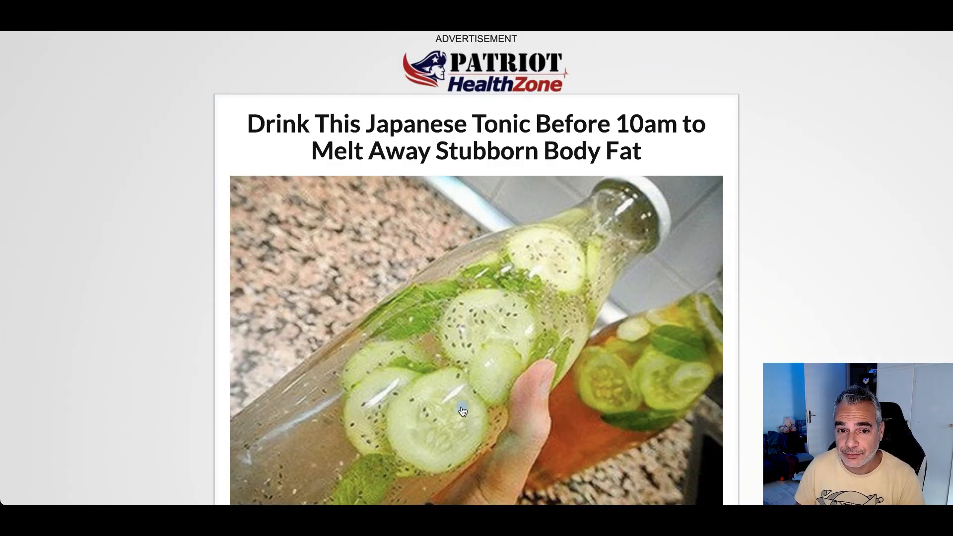
pyautogui.scroll(-10, 467, 404)
pyautogui.scroll(8, 467, 404)
pyautogui.click(277, 22)
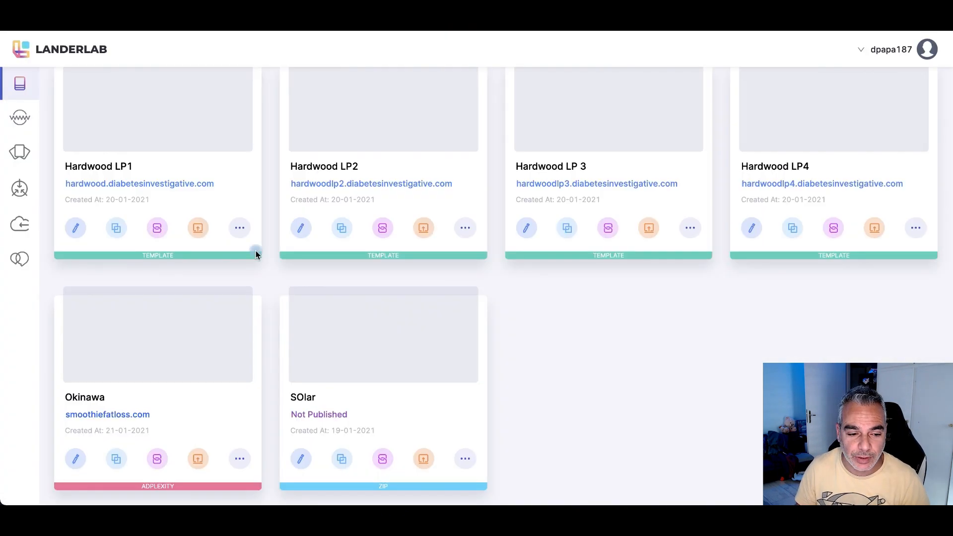
# Open the saved Okinawa lander in the editor and review the options for replacing its outgoing links, including a specific URL.
pyautogui.click(75, 458)
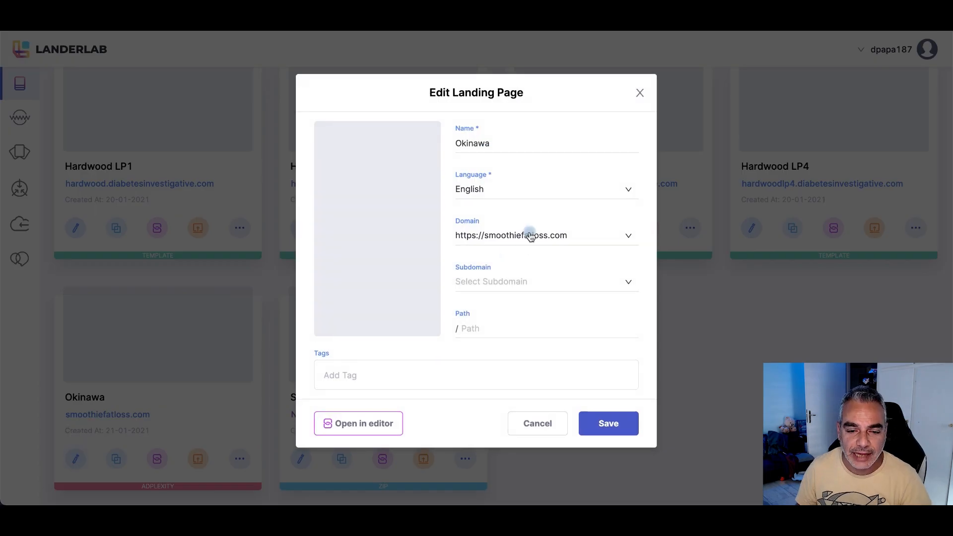
pyautogui.click(346, 425)
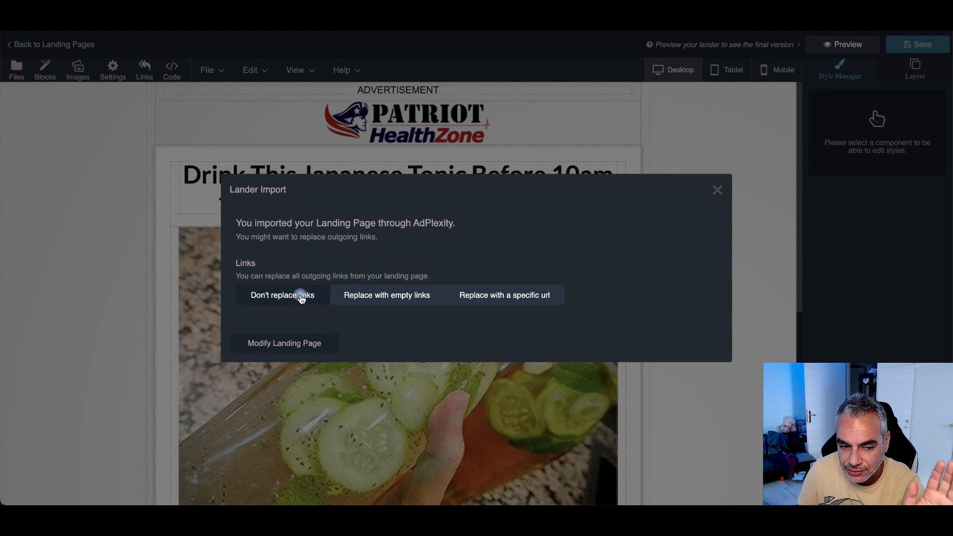
pyautogui.click(404, 294)
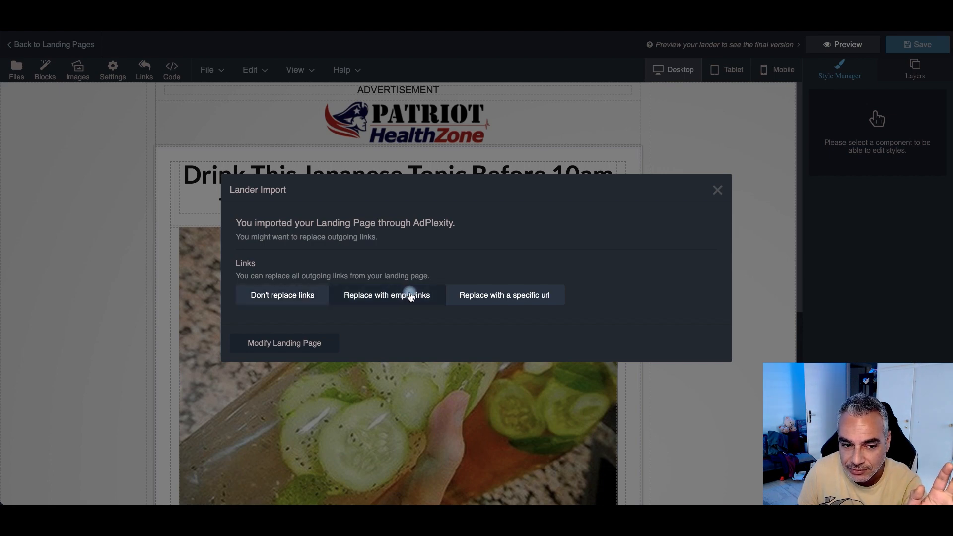
pyautogui.click(469, 298)
pyautogui.click(359, 311)
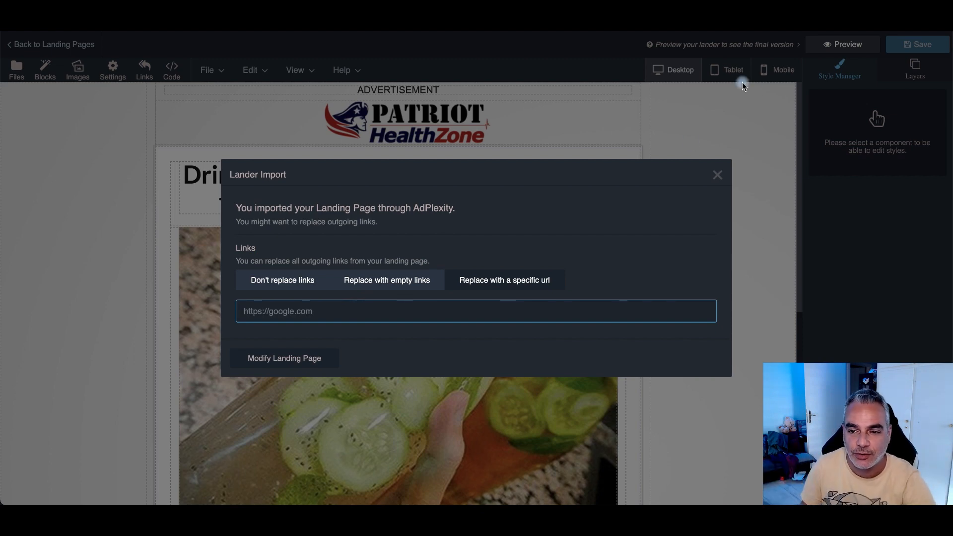
pyautogui.click(717, 175)
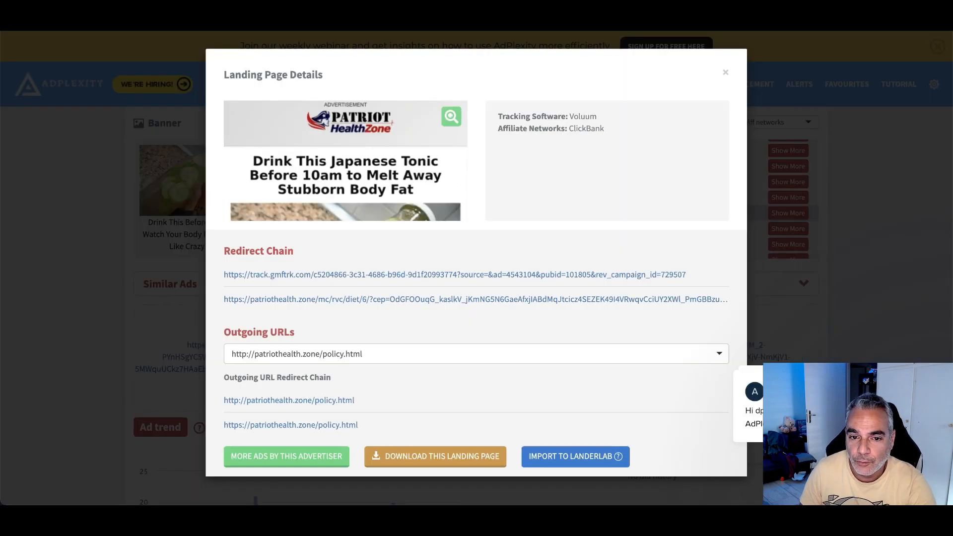
# Return to AdPlexity, copy the ad's banner image and select its headline "Drink This Before Bed, Watch Your Body Fat Melt Like Crazy".
pyautogui.click(725, 72)
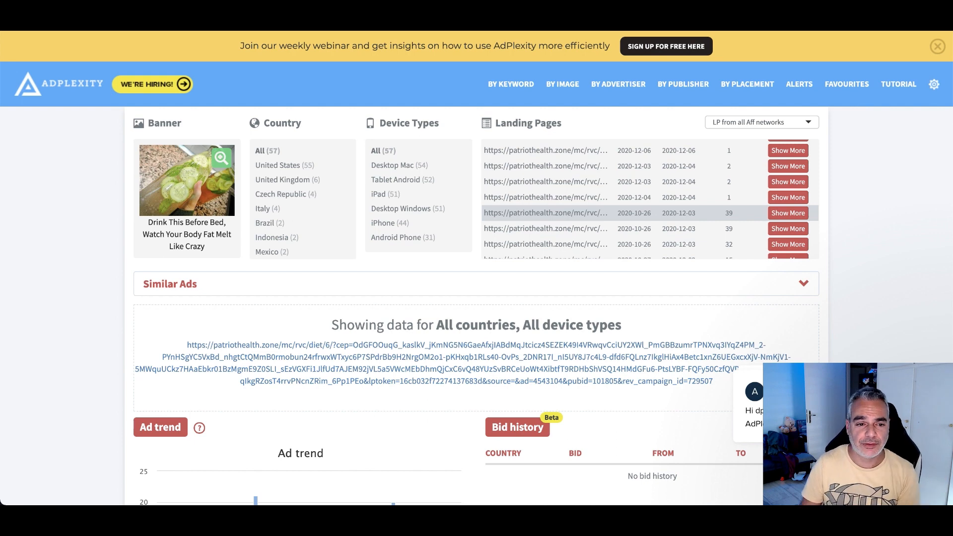
pyautogui.moveTo(157, 192)
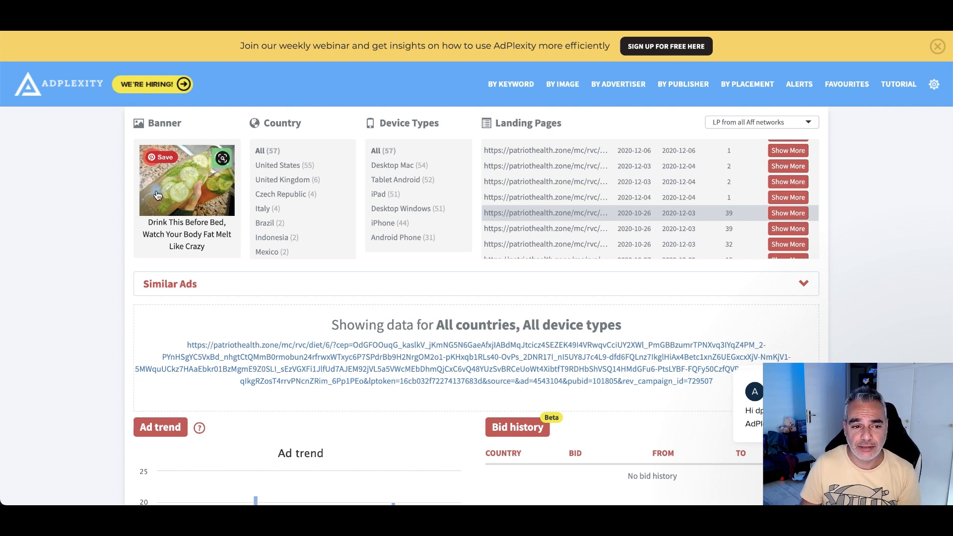
pyautogui.rightClick(175, 173)
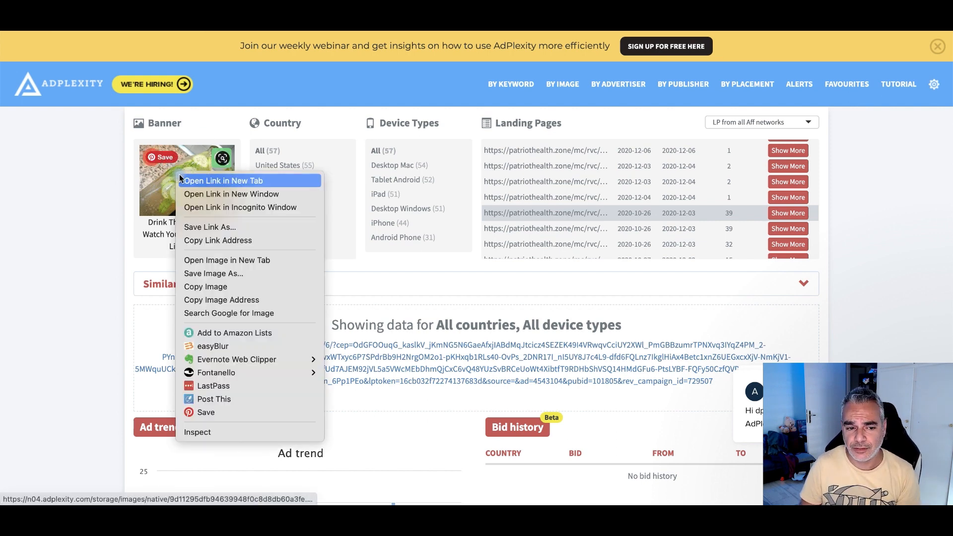
pyautogui.click(210, 286)
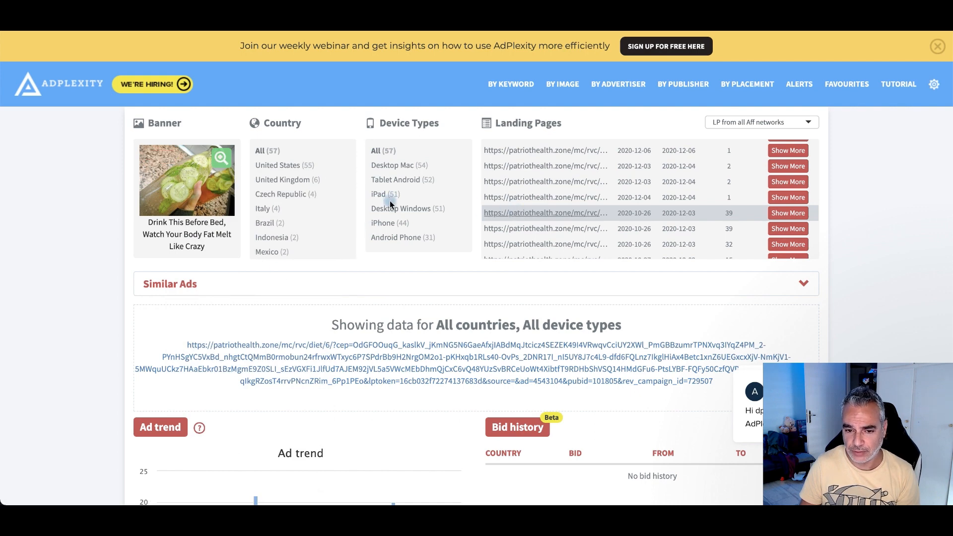
pyautogui.moveTo(220, 243); pyautogui.dragTo(135, 224)
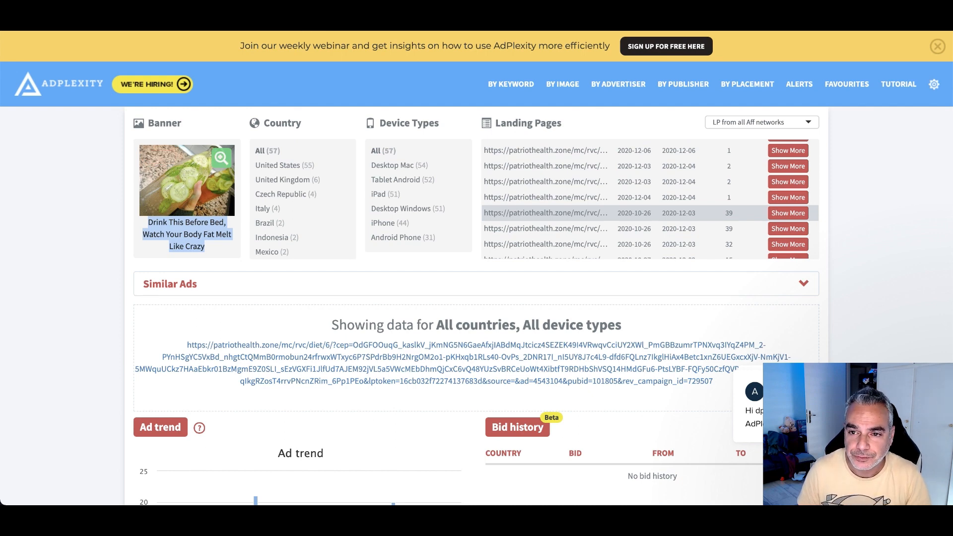
# Switch to the Voluum tracker and open its list of offers.
pyautogui.hotkey('ctrl', 'Tab')
pyautogui.click(343, 179)
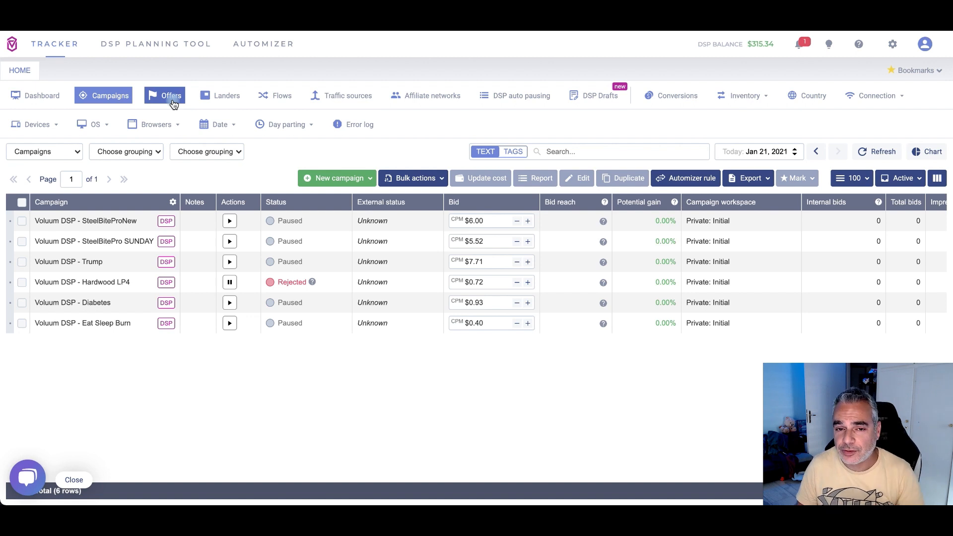
pyautogui.click(569, 146)
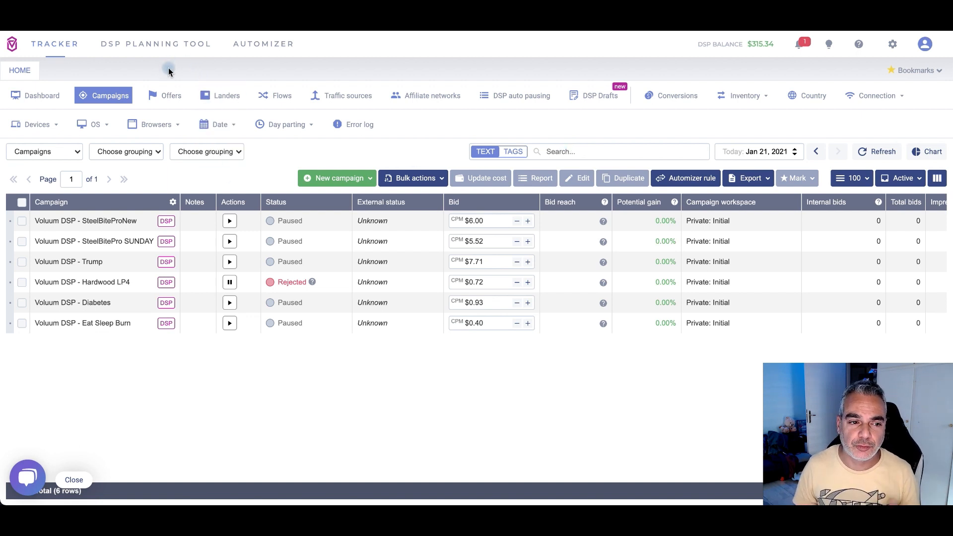
pyautogui.click(173, 99)
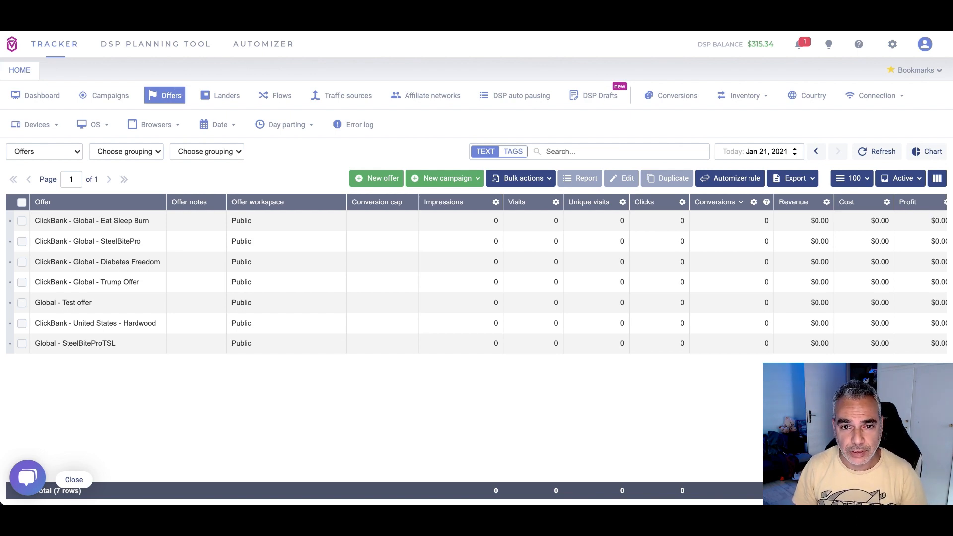
# Switch to the ClickBank marketplace and open the affiliate resources page of the Okinawa Flat Belly Tonic offer.
pyautogui.click(873, 15)
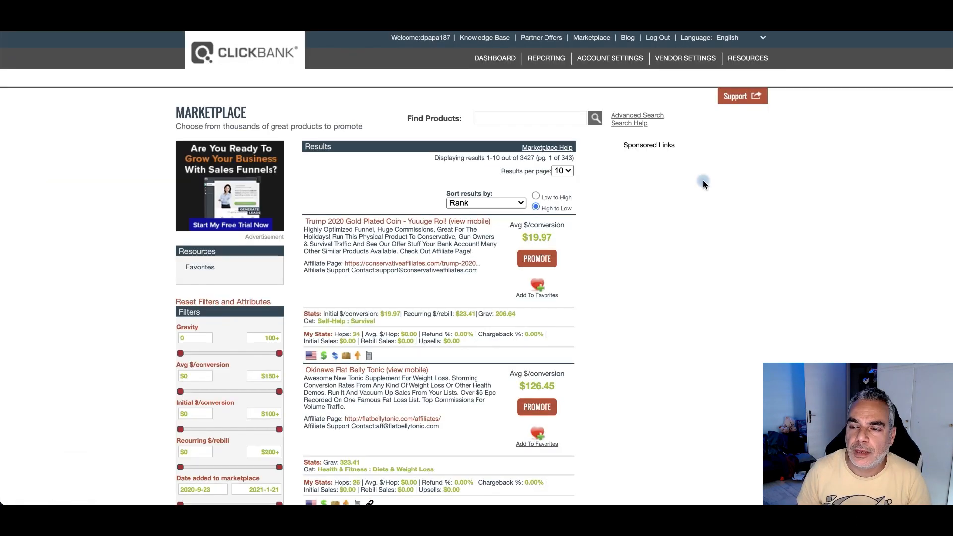
pyautogui.click(545, 407)
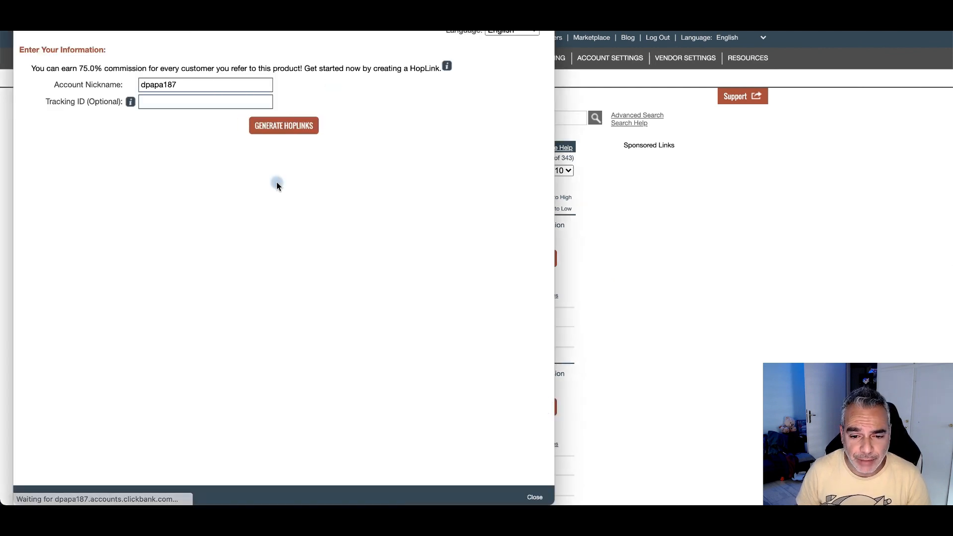
pyautogui.click(534, 497)
pyautogui.click(408, 420)
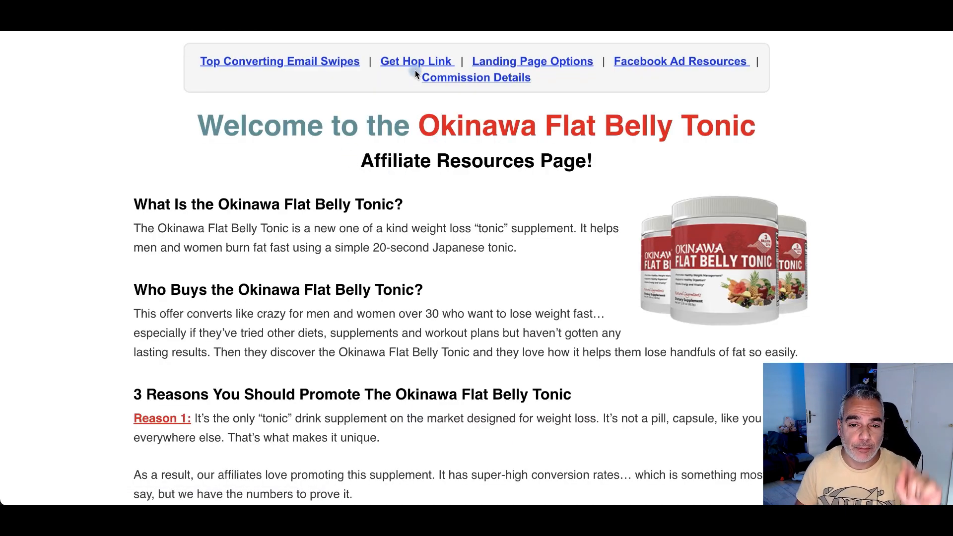
# Generate an HTTPS hoplink for the Default VSL landing page with the affiliate's account nickname, accepting the terms of service, and copy the link.
pyautogui.click(414, 63)
pyautogui.click(431, 323)
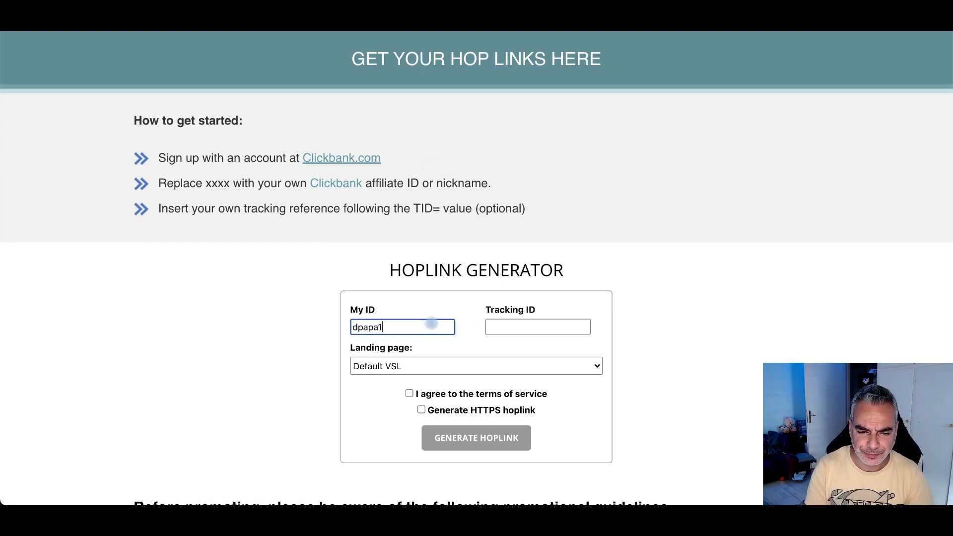
pyautogui.press('Tab')
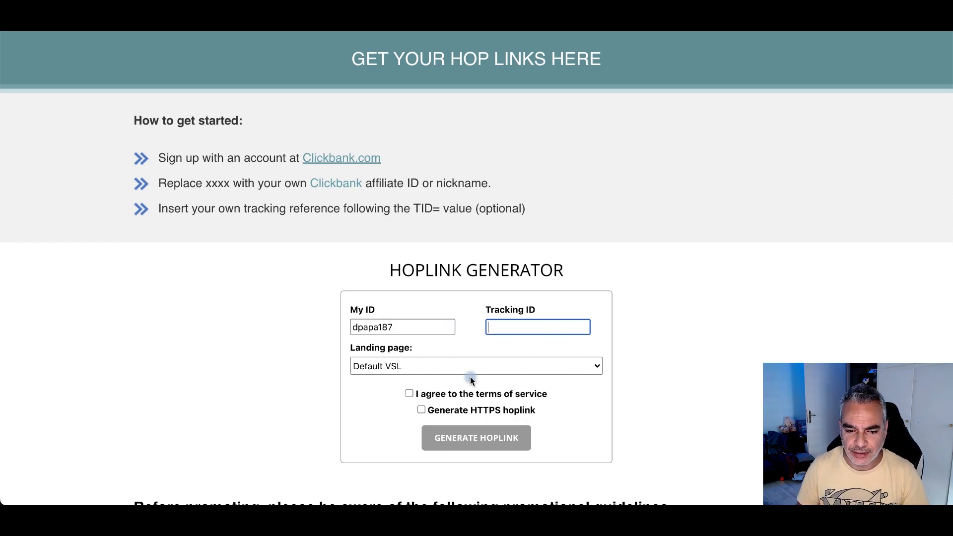
pyautogui.scroll(-10, 412, 392)
pyautogui.scroll(-15, 420, 373)
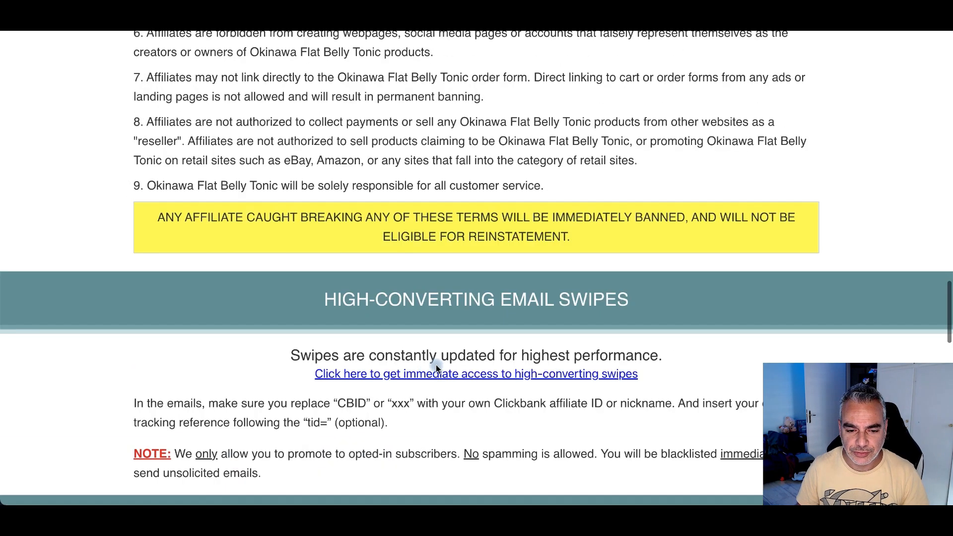
pyautogui.scroll(-10, 445, 355)
pyautogui.scroll(20, 445, 356)
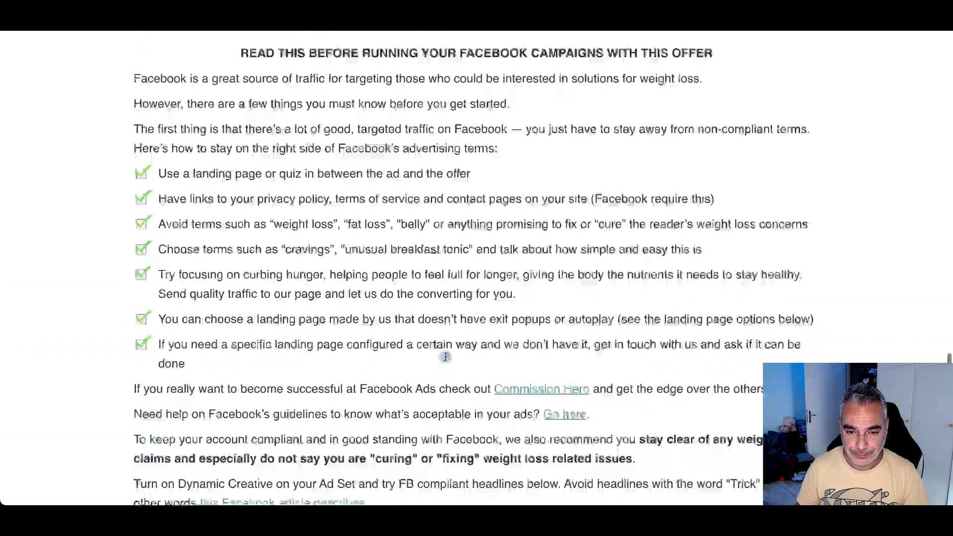
pyautogui.click(421, 209)
pyautogui.click(447, 238)
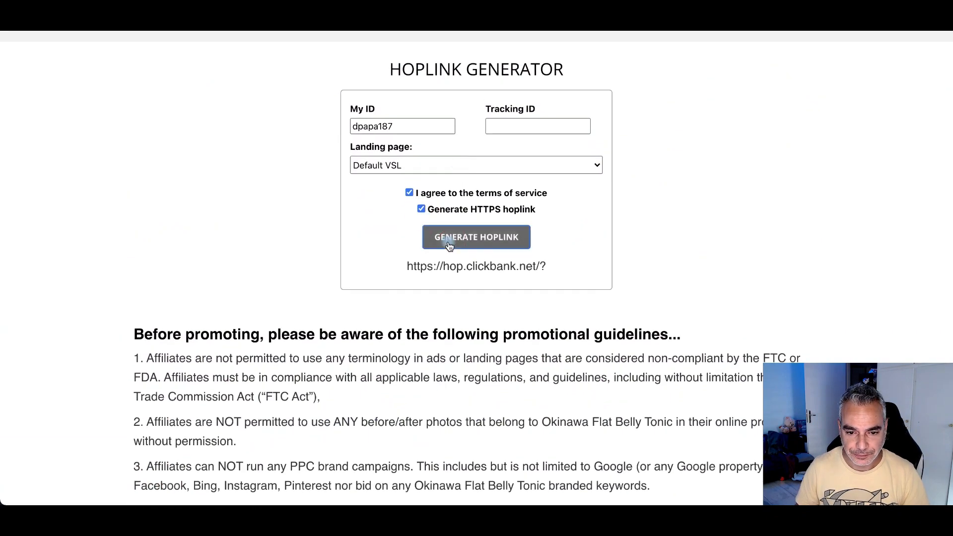
pyautogui.moveTo(385, 273); pyautogui.dragTo(586, 281)
pyautogui.rightClick(586, 281)
pyautogui.click(609, 309)
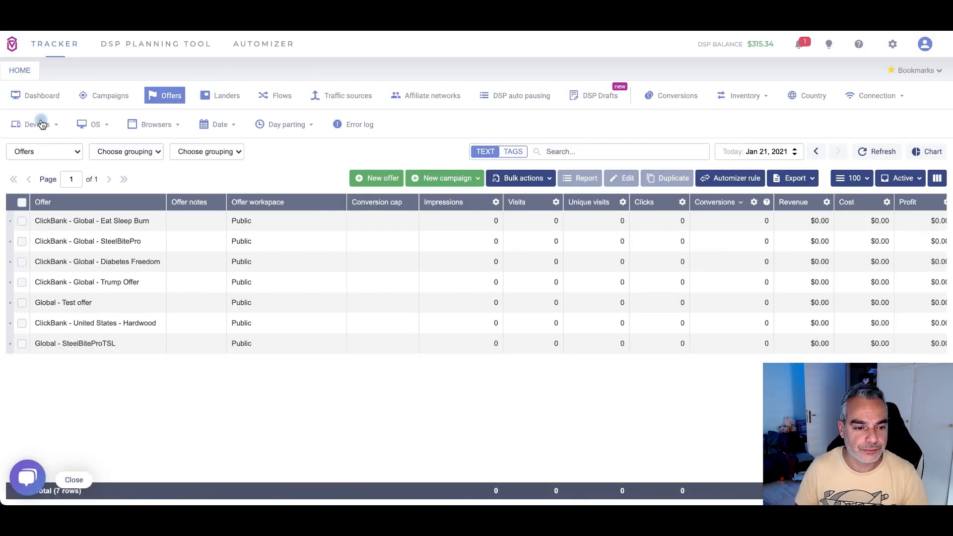
pyautogui.click(382, 178)
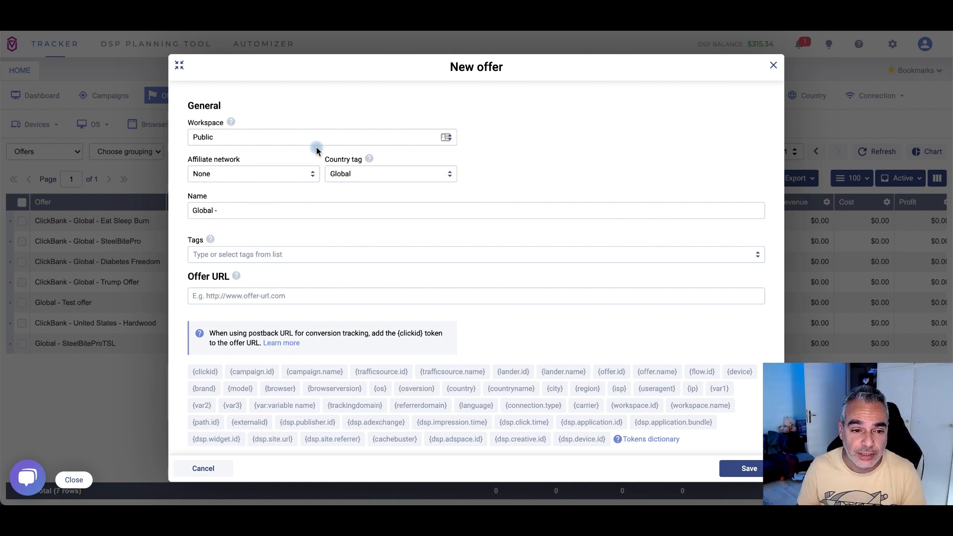
pyautogui.click(276, 174)
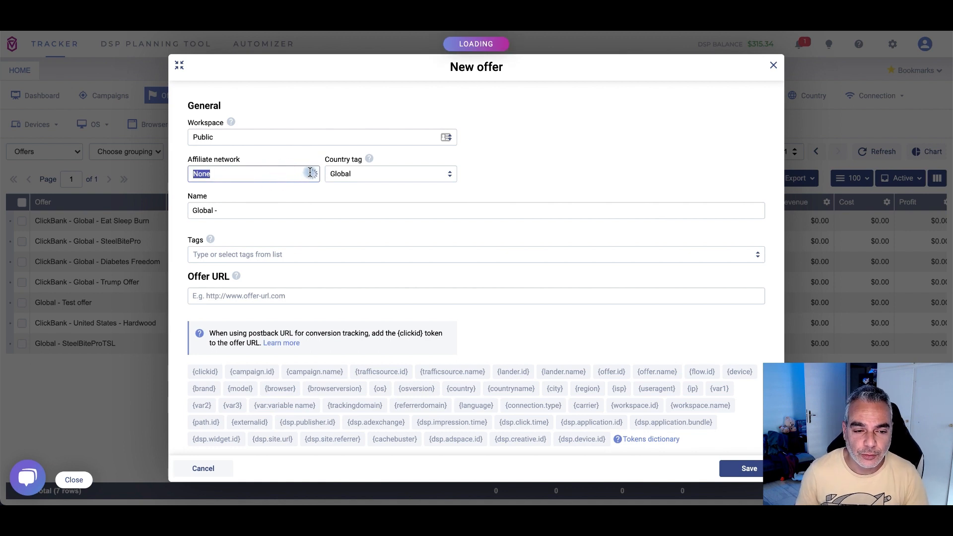
pyautogui.click(213, 211)
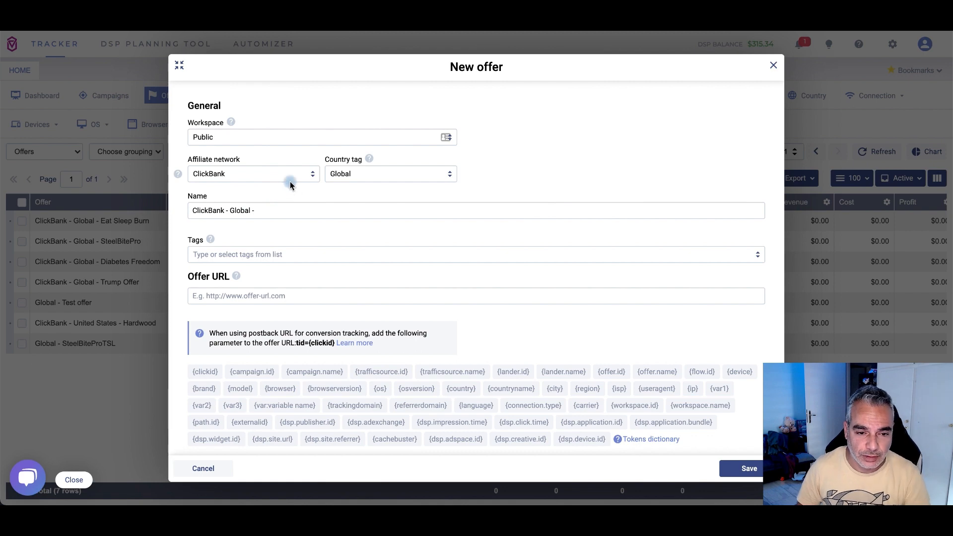
pyautogui.click(773, 66)
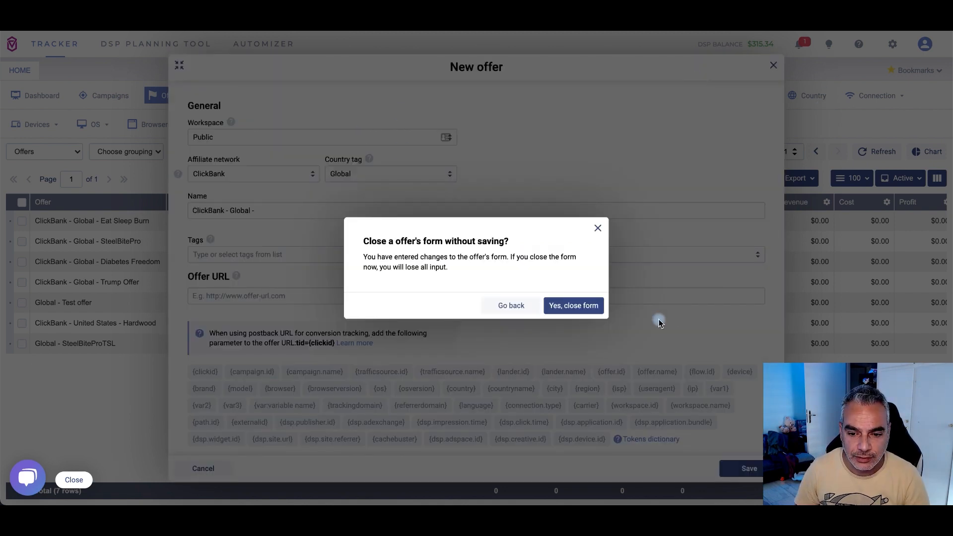
pyautogui.click(576, 305)
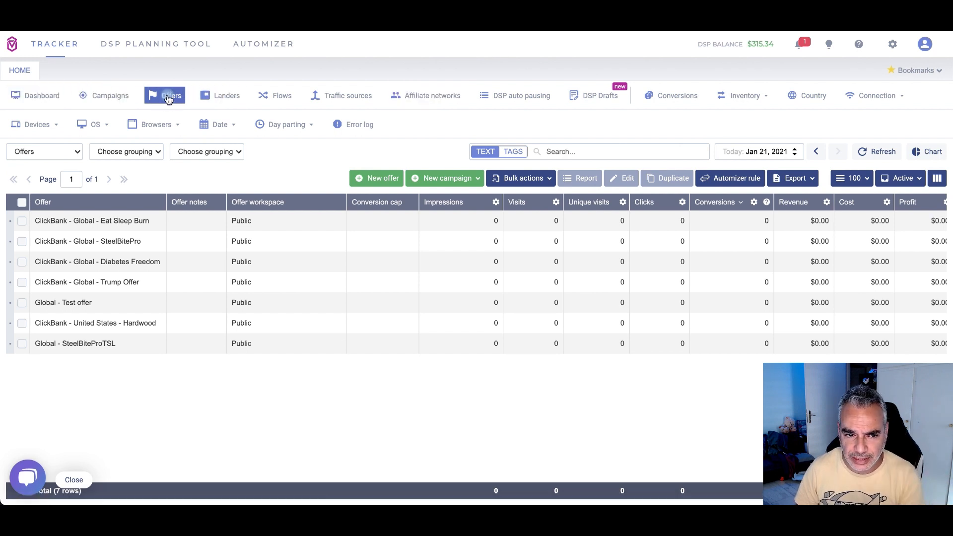
# Start a new offer in Voluum with ClickBank as affiliate network and United States as country tag.
pyautogui.click(373, 177)
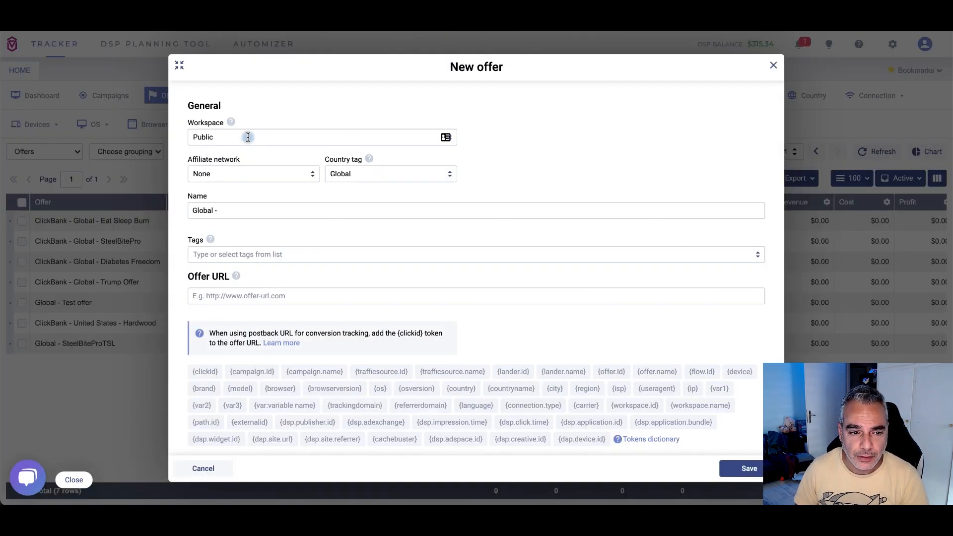
pyautogui.click(242, 175)
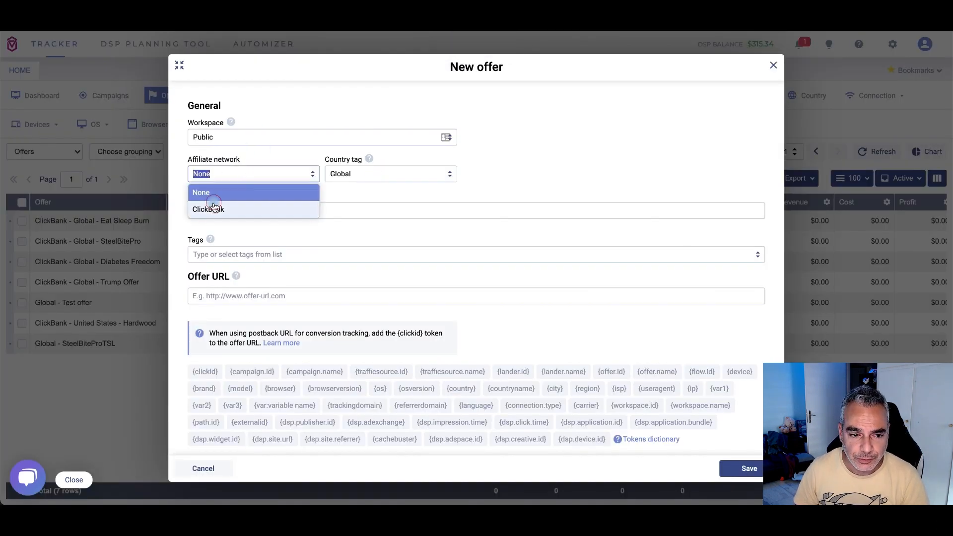
pyautogui.click(211, 207)
pyautogui.click(376, 172)
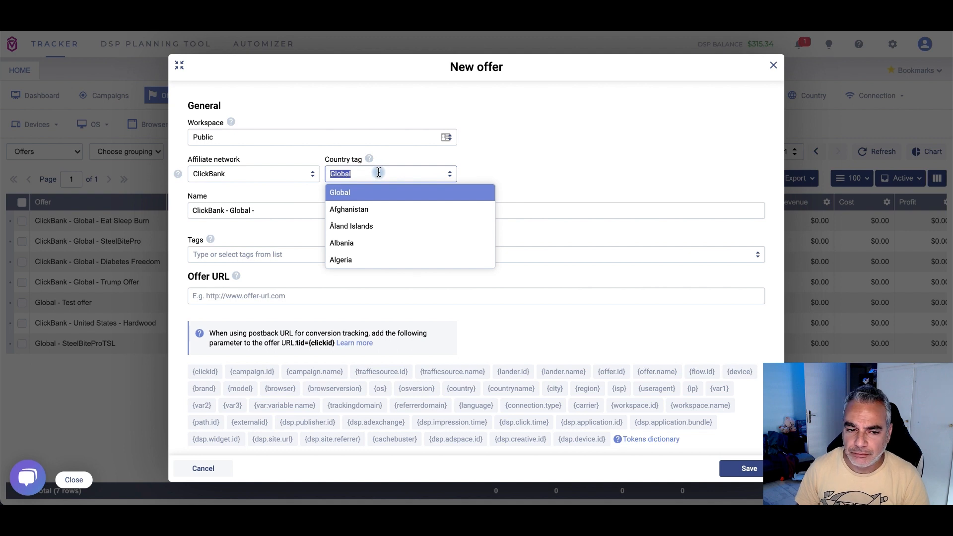
pyautogui.write('ted')
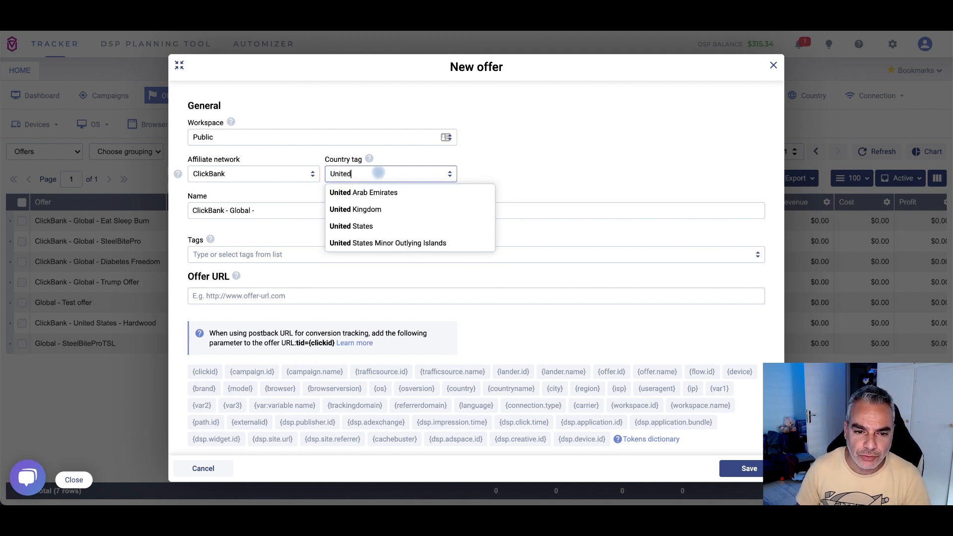
pyautogui.click(370, 225)
# Name the offer "ClickBank - United States - Okinawa" and add the new tag "okinawa".
pyautogui.click(298, 209)
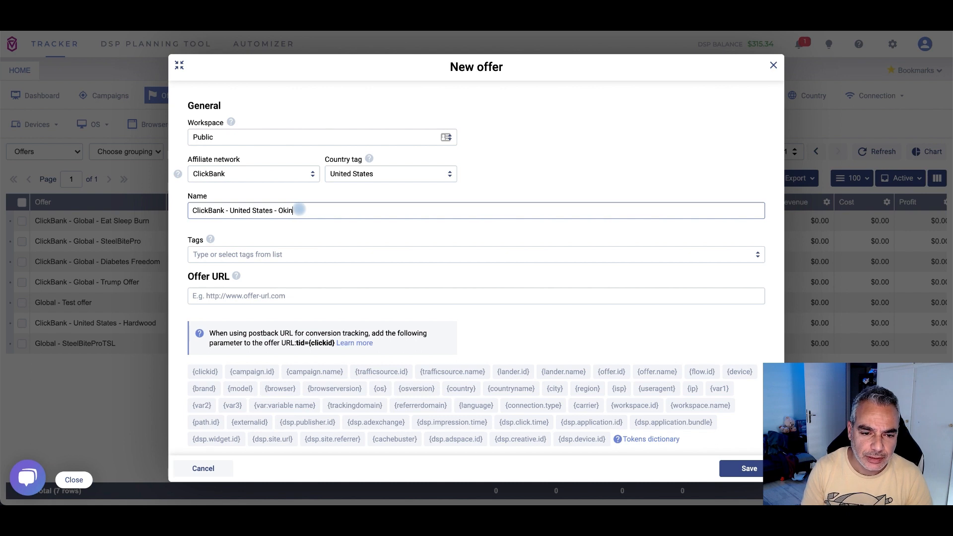
pyautogui.click(295, 254)
pyautogui.write('okinawa')
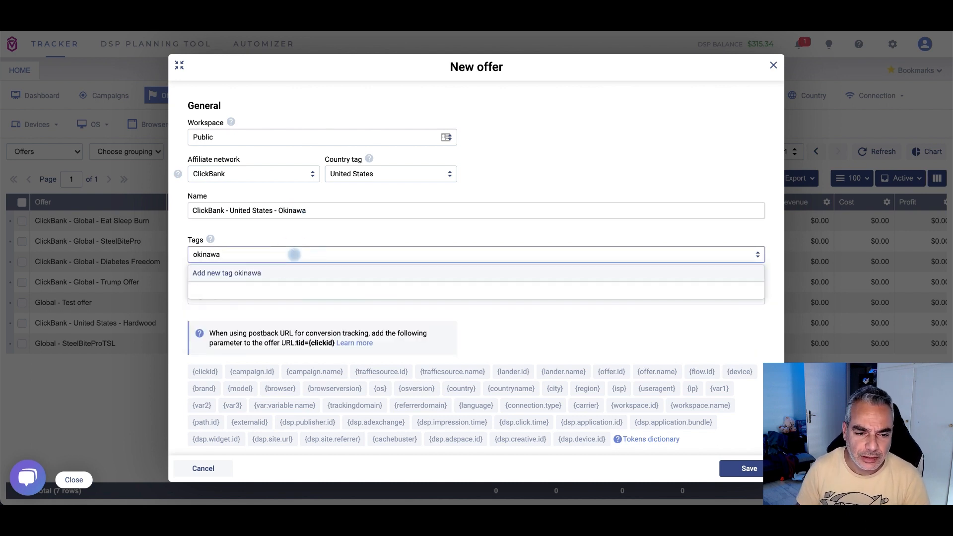
pyautogui.press('Return')
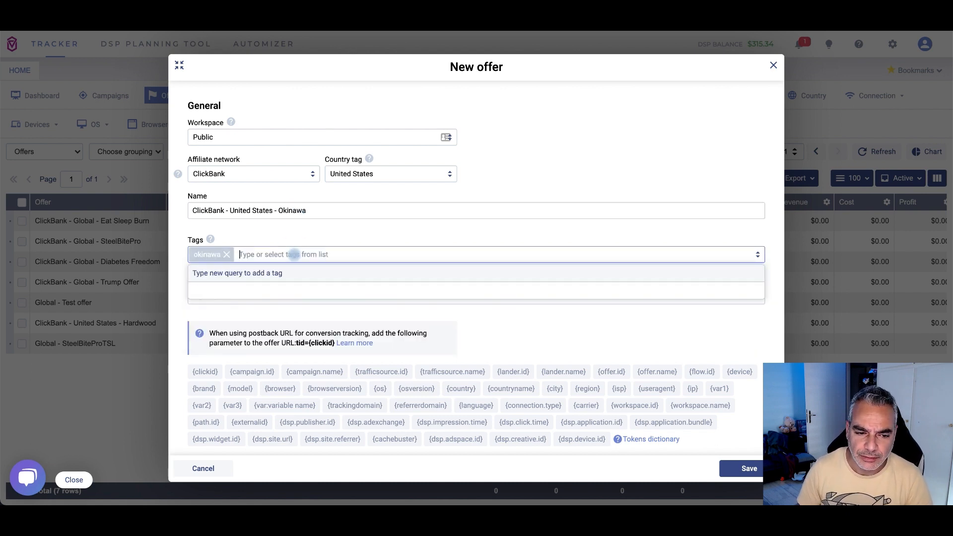
# Enter the ClickBank hoplink for vendor fbtonic as the offer URL, with the {clickid} token as its tid parameter.
pyautogui.click(196, 305)
pyautogui.click(265, 294)
pyautogui.write('https://hop.clickbank.net/?affiliate=papa187&vendor=fbtonic&tid=track')
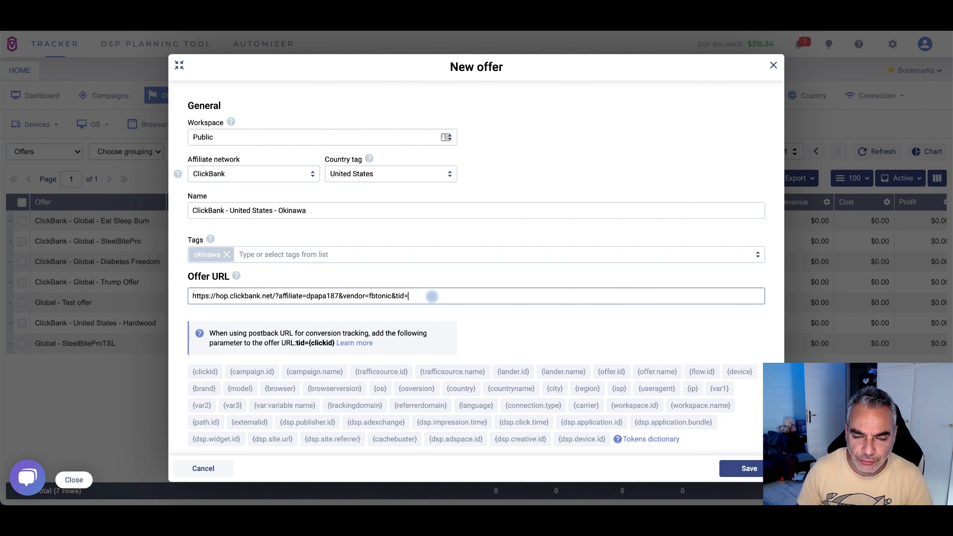
pyautogui.click(205, 372)
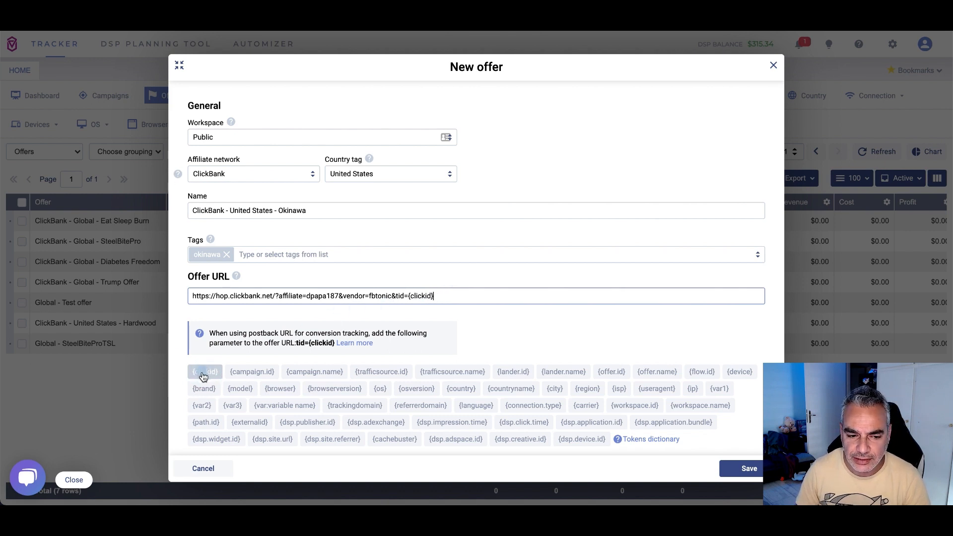
# Check the tid={clickid} tracking parameter in the offer URL and save the Okinawa offer.
pyautogui.moveTo(439, 296); pyautogui.dragTo(412, 297)
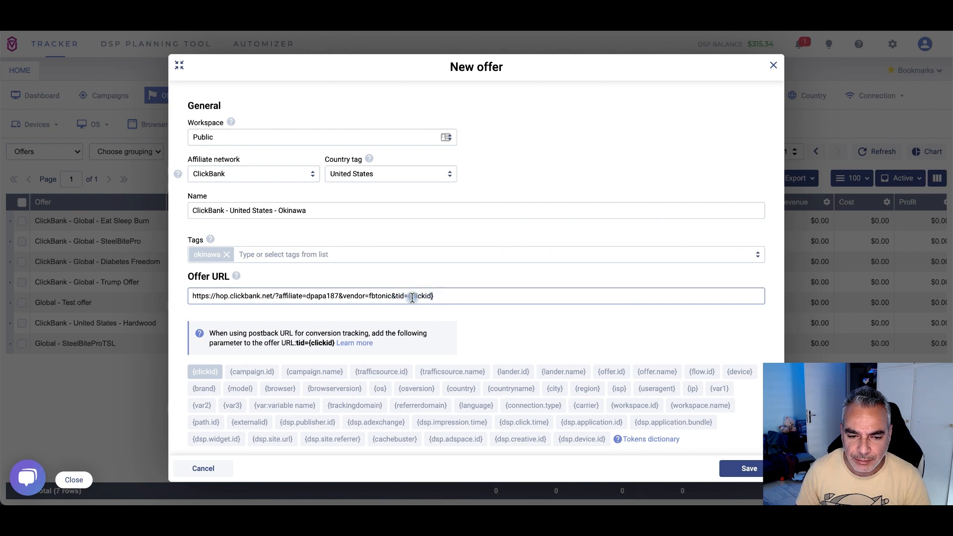
pyautogui.click(394, 296)
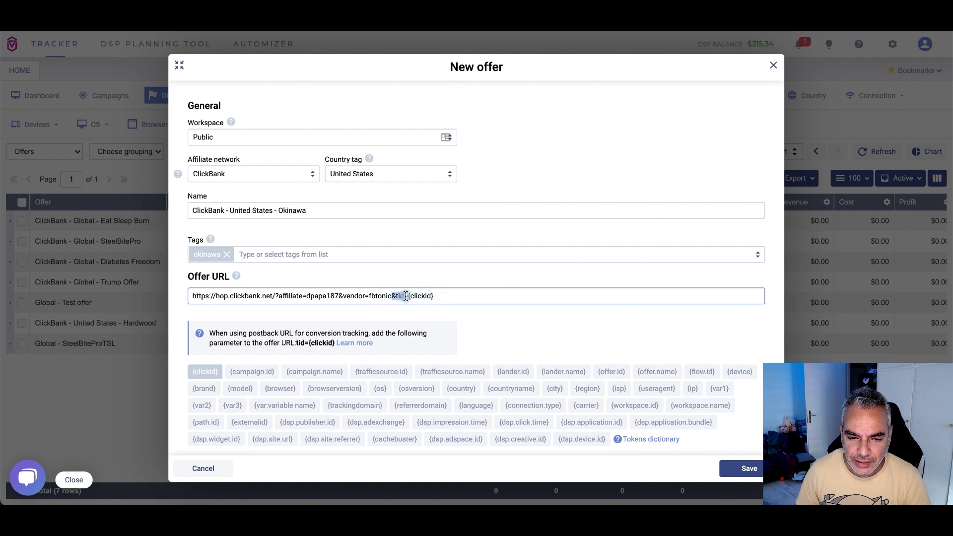
pyautogui.moveTo(407, 296); pyautogui.dragTo(447, 297)
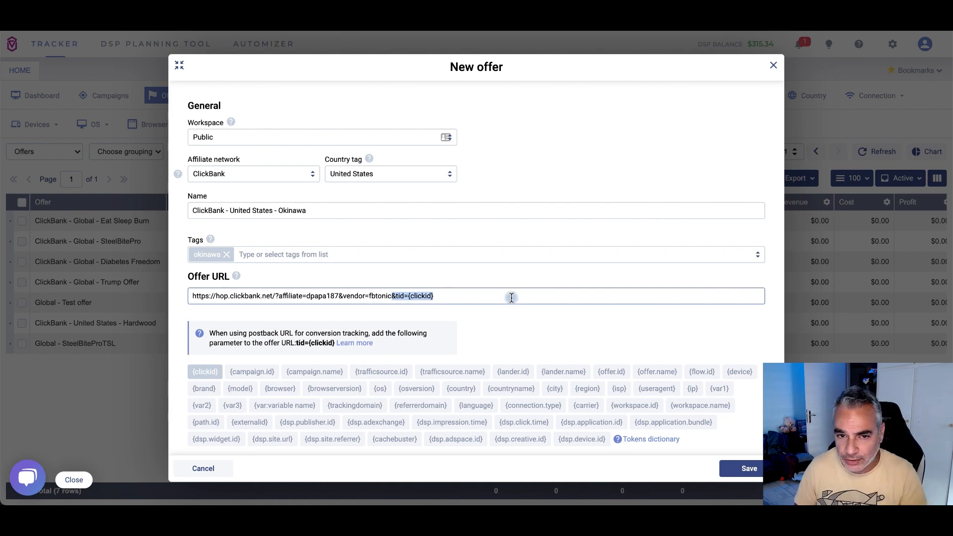
pyautogui.scroll(-1, 508, 296)
pyautogui.click(479, 255)
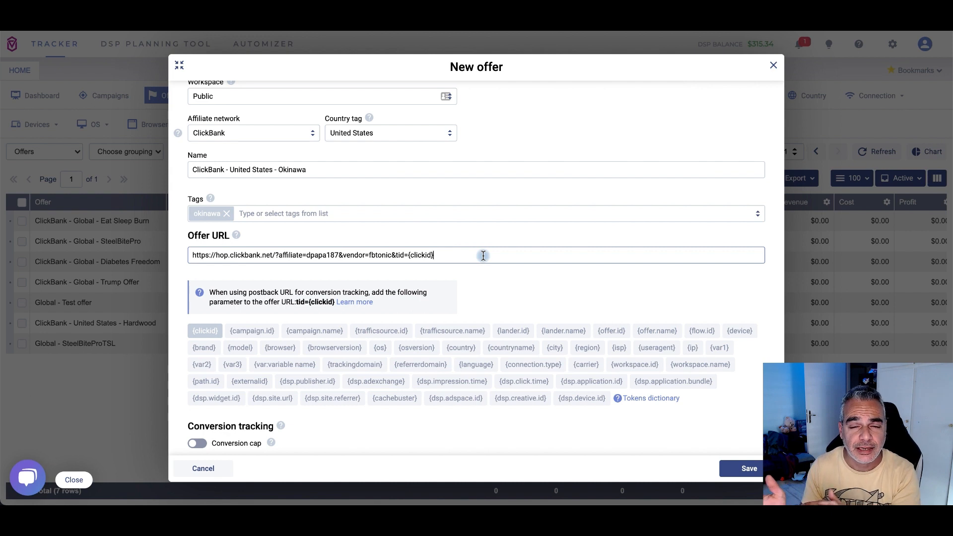
pyautogui.moveTo(460, 258); pyautogui.dragTo(408, 254)
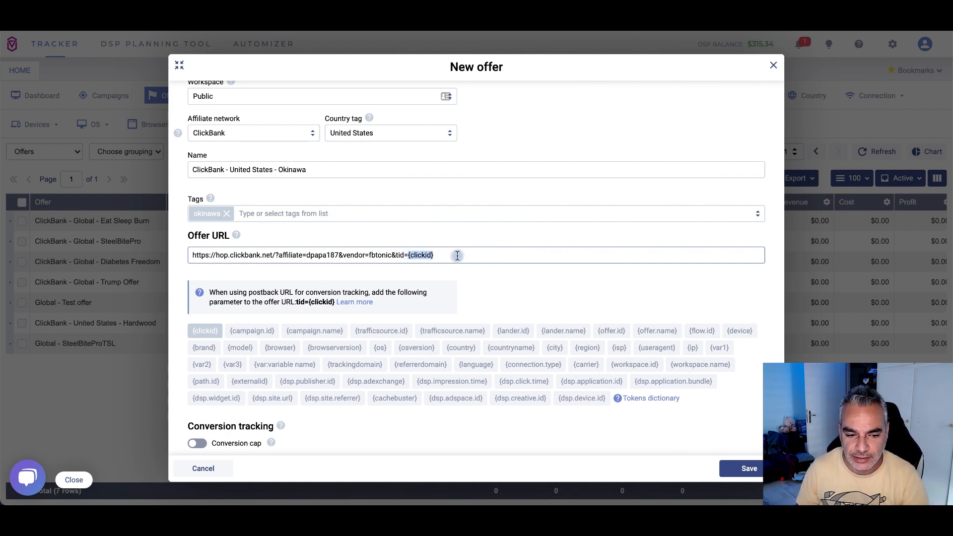
pyautogui.scroll(-1, 454, 257)
pyautogui.click(743, 469)
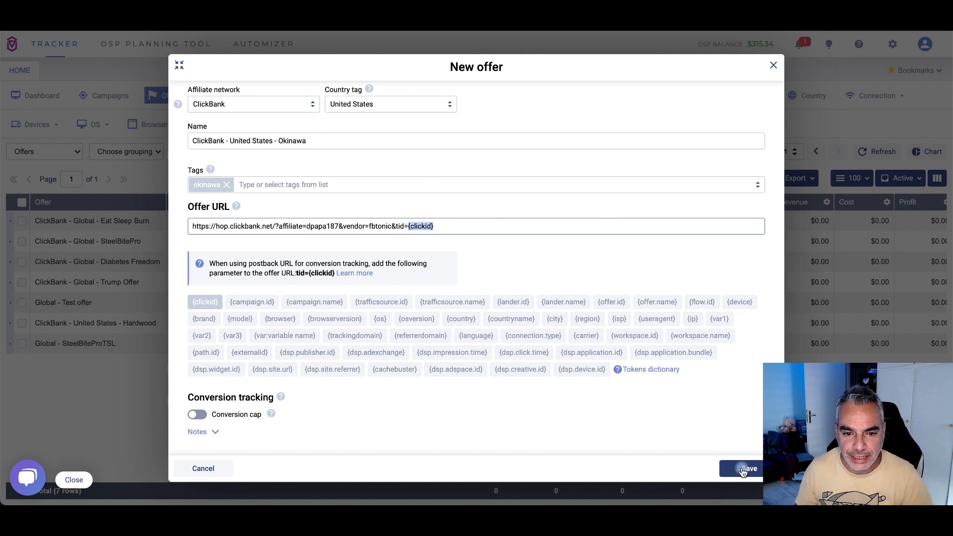
pyautogui.click(563, 151)
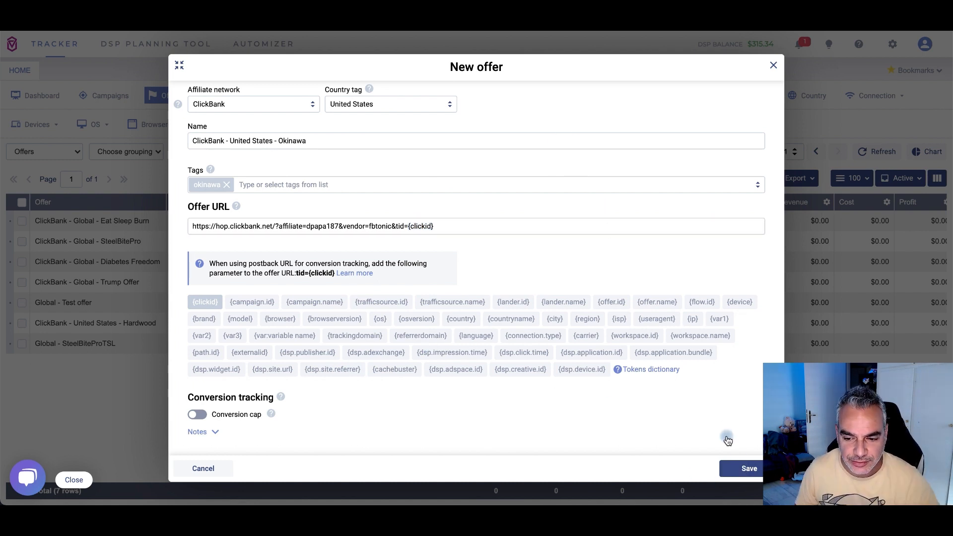
pyautogui.click(746, 467)
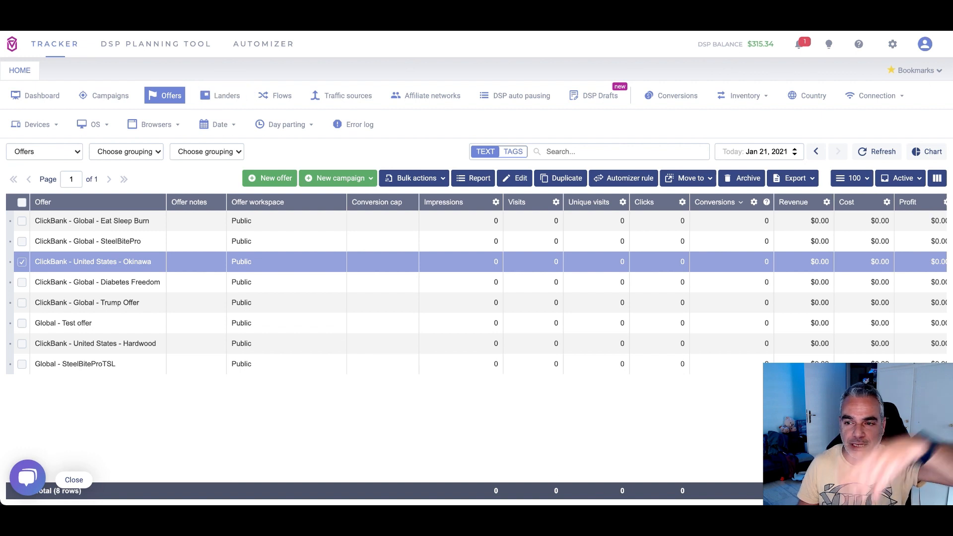
# Start a new lander in the Landers section with Global as country tag.
pyautogui.click(233, 100)
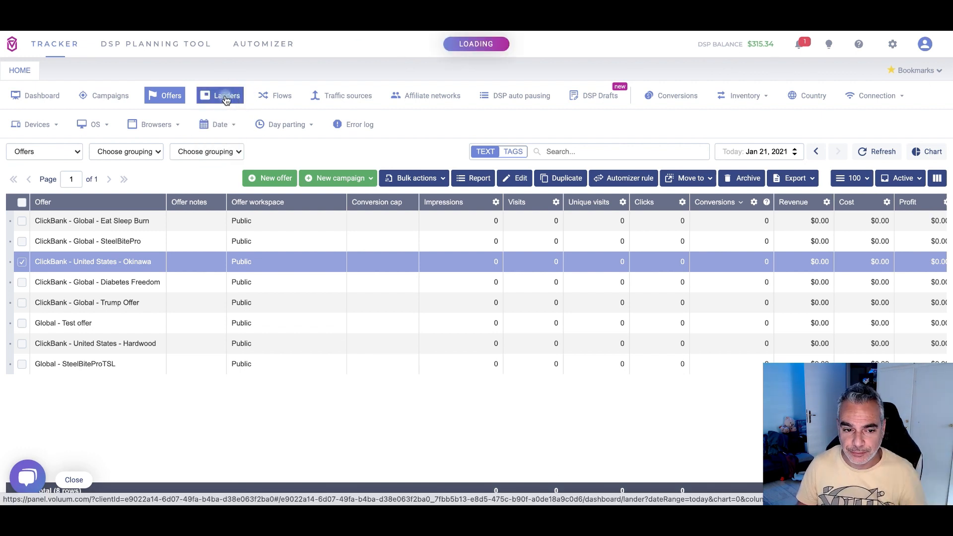
pyautogui.click(454, 185)
pyautogui.click(436, 199)
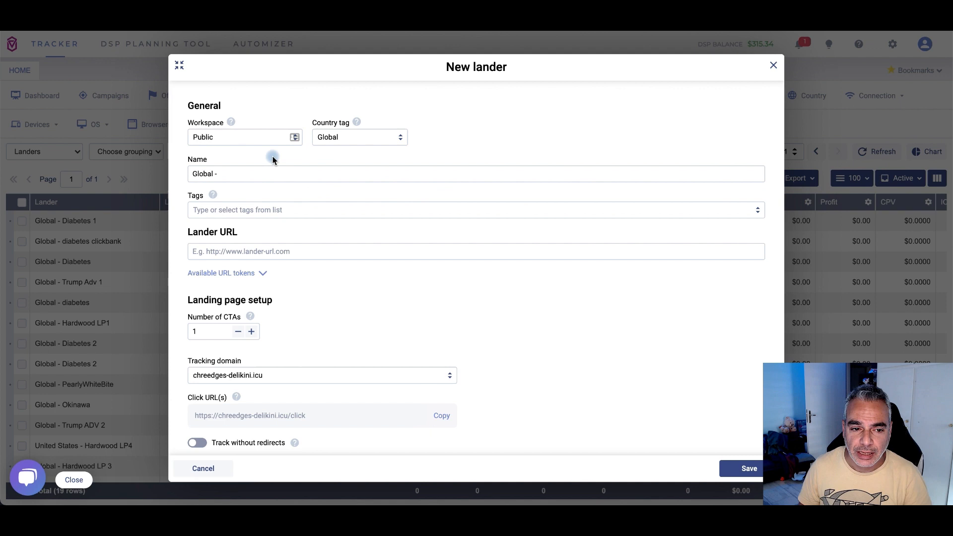
pyautogui.click(270, 170)
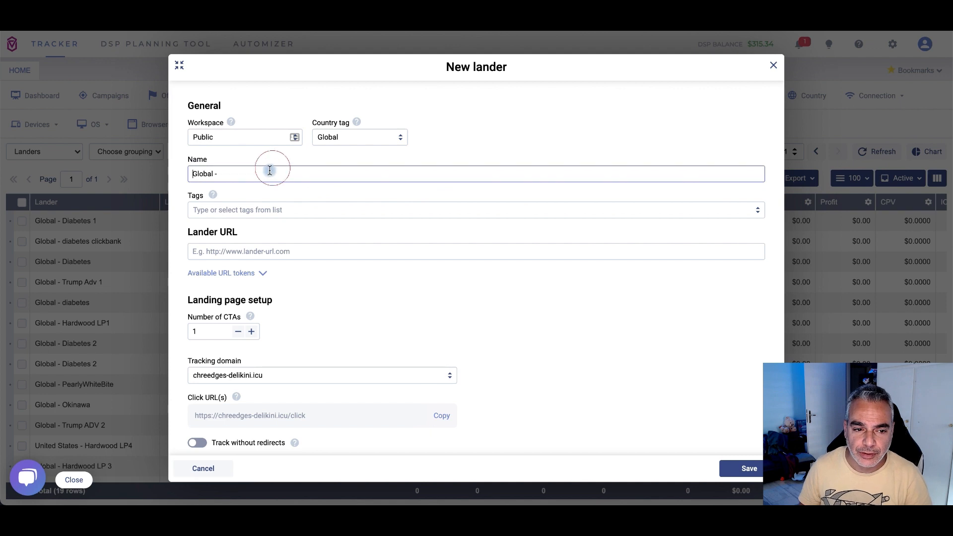
pyautogui.click(357, 137)
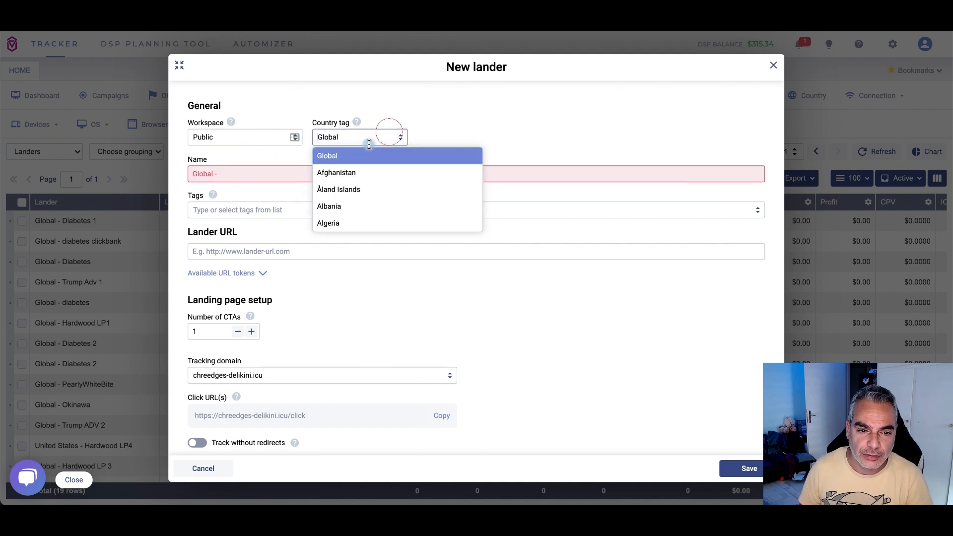
pyautogui.click(227, 179)
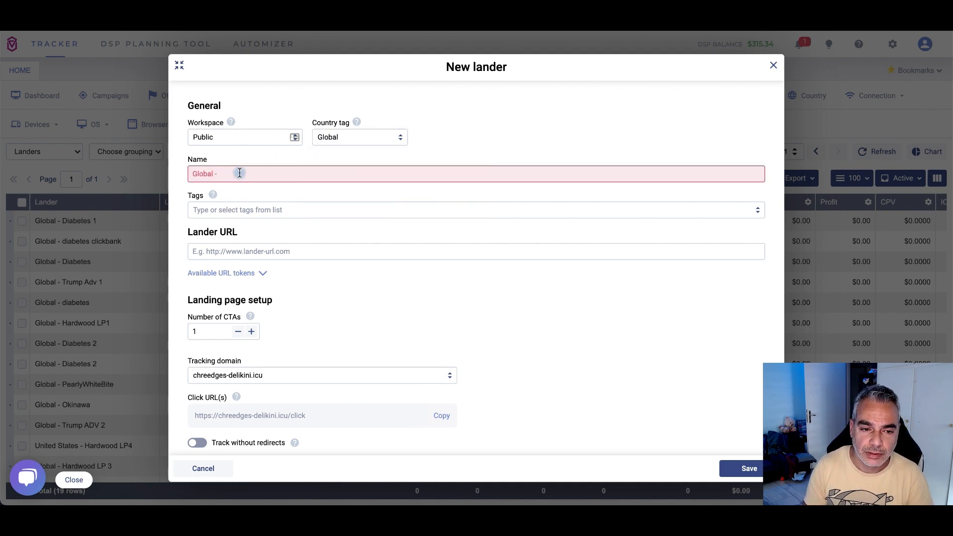
# Name the lander "Global - Okinawa LP1" and add the new tag "okinawa".
pyautogui.click(240, 173)
pyautogui.write('Okinawa LP1')
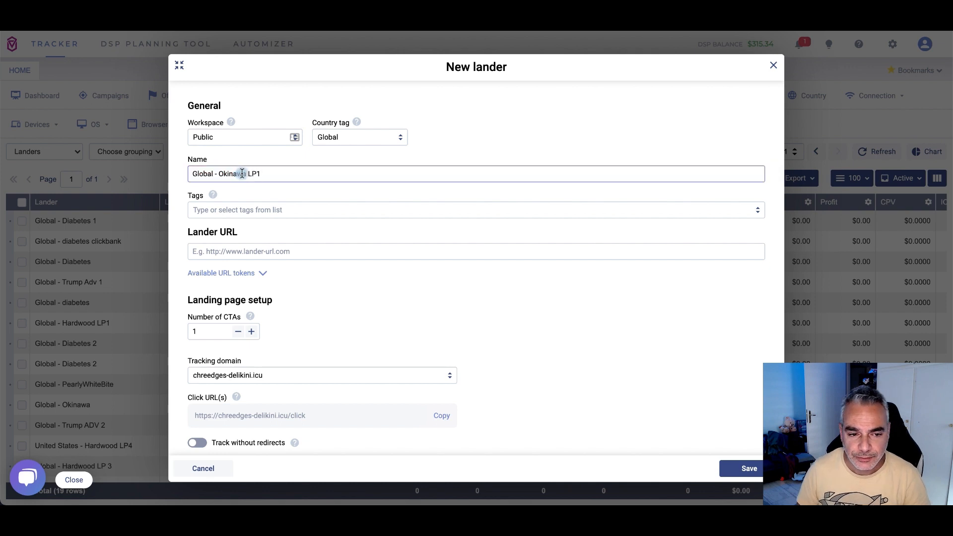
pyautogui.click(277, 208)
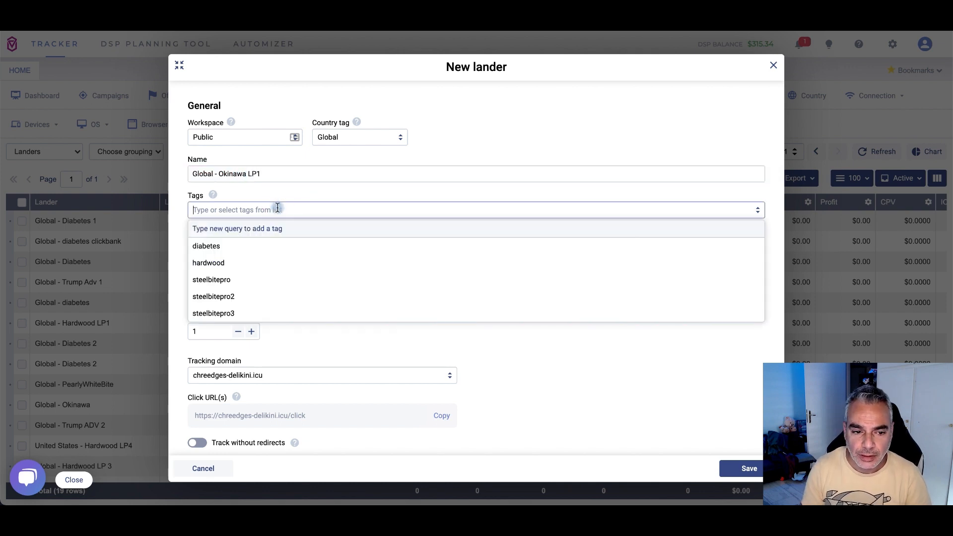
pyautogui.write('okinawa')
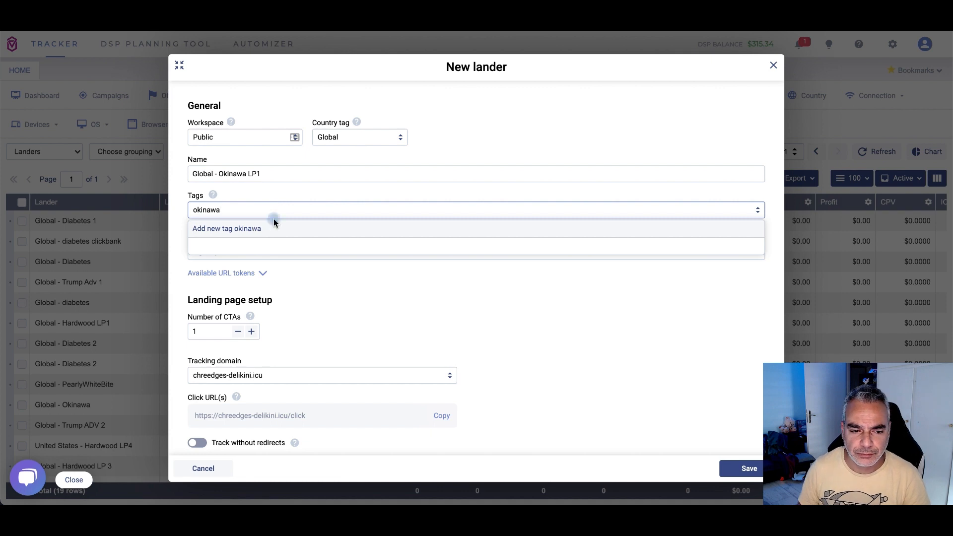
pyautogui.click(262, 227)
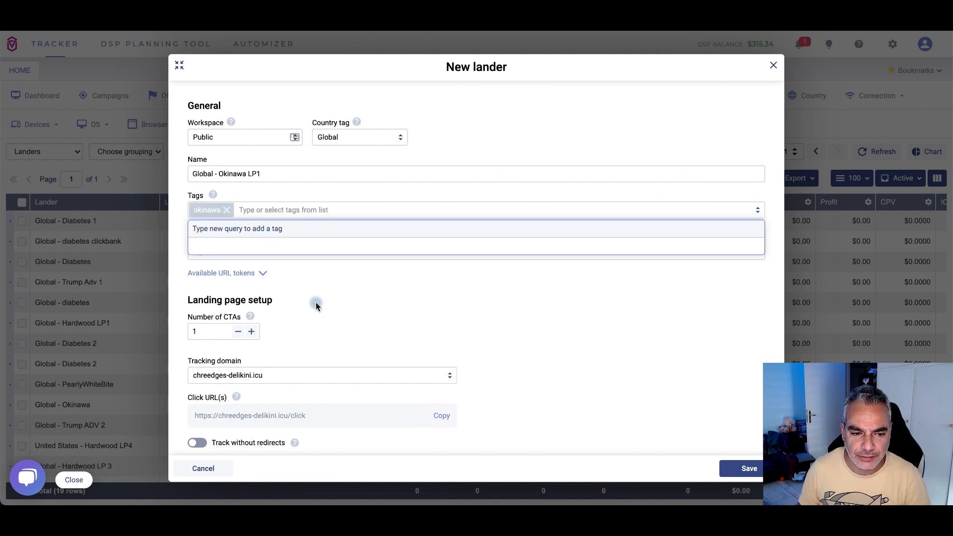
# Switch to LanderLab, reload the landing pages list and locate the Okinawa landing page in it.
pyautogui.click(354, 282)
pyautogui.click(287, 251)
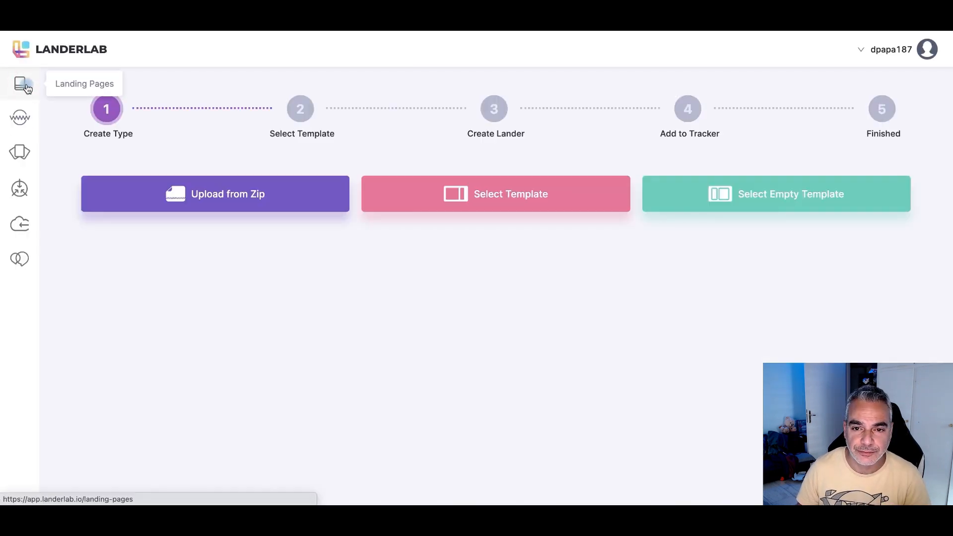
pyautogui.click(27, 88)
pyautogui.scroll(-10, 126, 379)
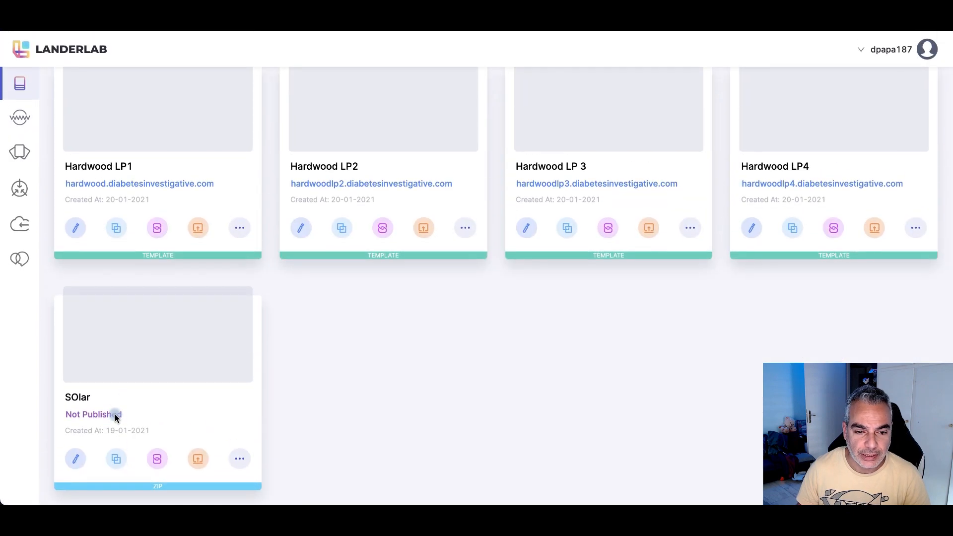
pyautogui.scroll(10, 752, 163)
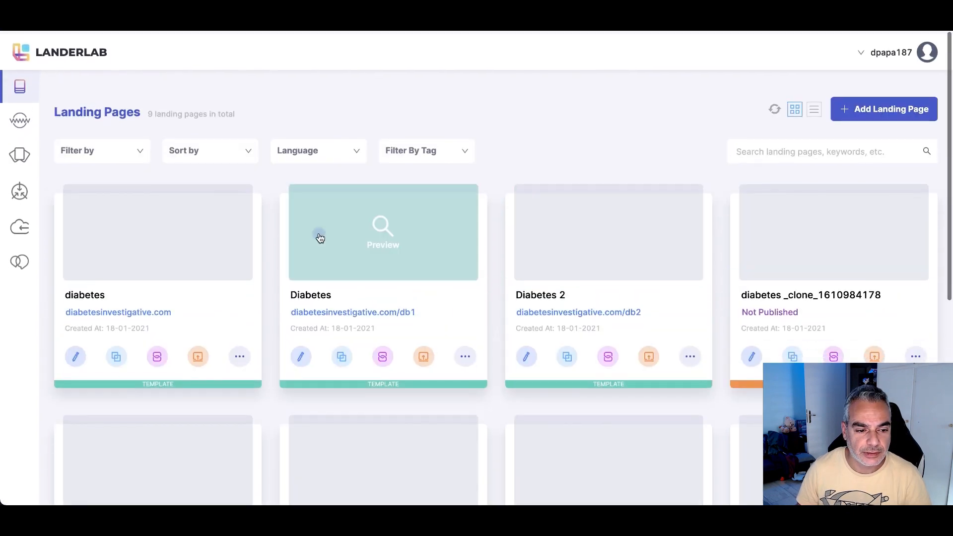
pyautogui.scroll(-8, 626, 297)
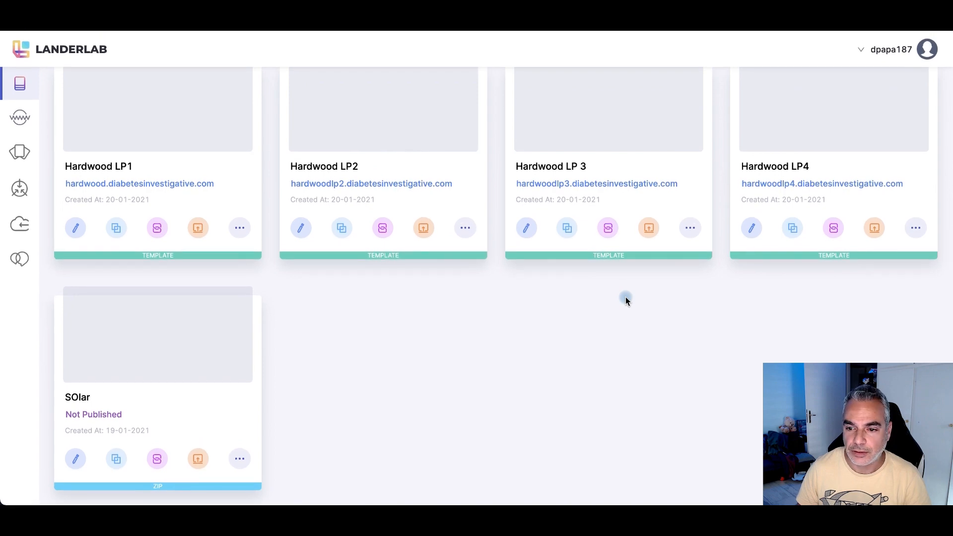
pyautogui.scroll(5, 625, 299)
pyautogui.scroll(3, 627, 301)
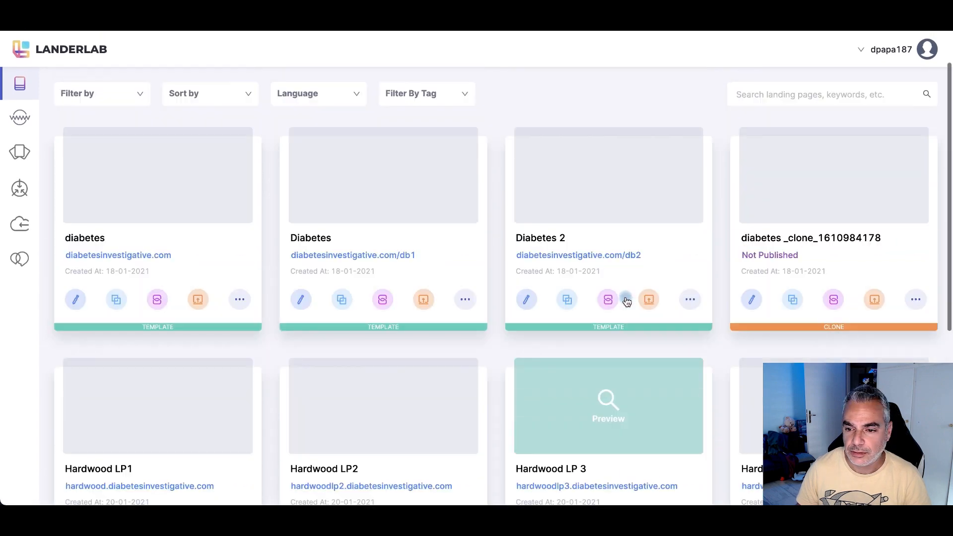
pyautogui.scroll(2, 627, 300)
pyautogui.scroll(-8, 627, 298)
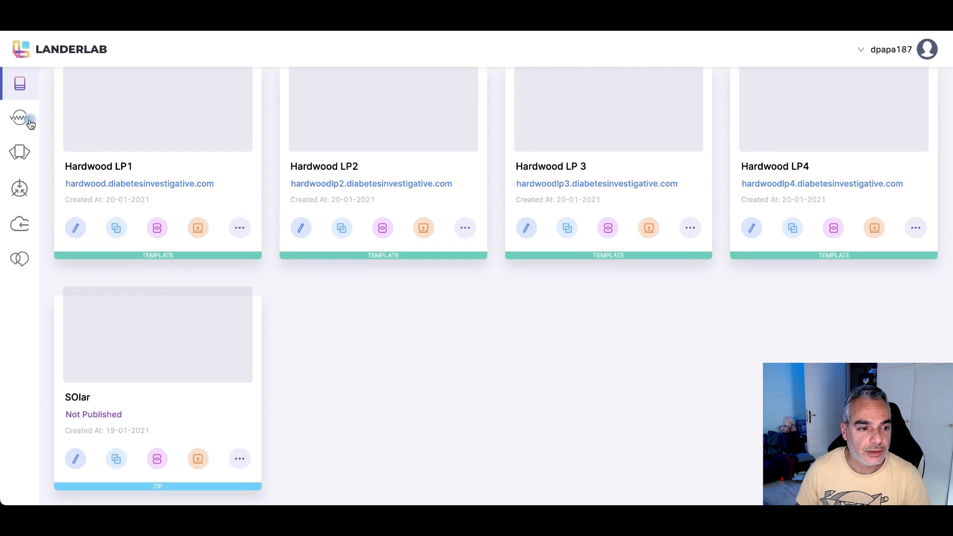
pyautogui.click(22, 83)
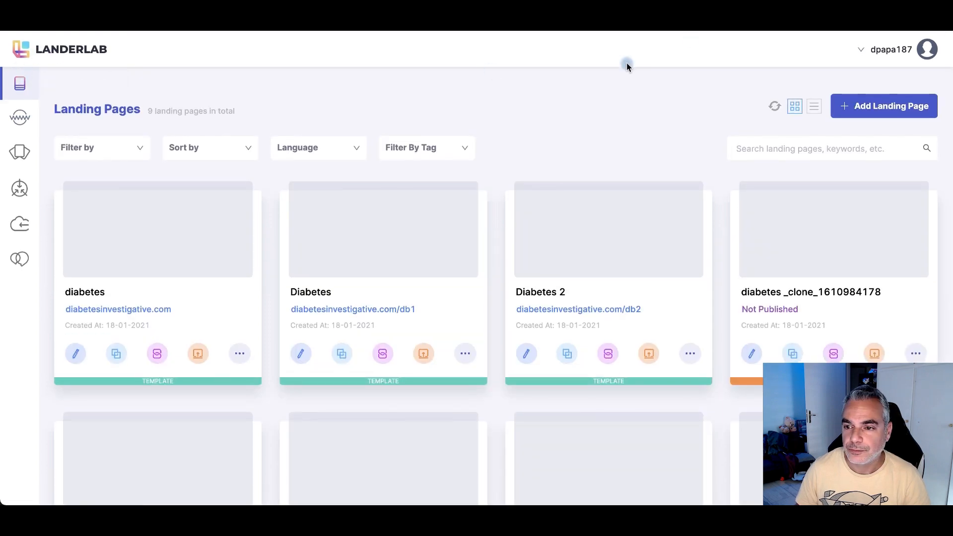
pyautogui.scroll(-7, 882, 30)
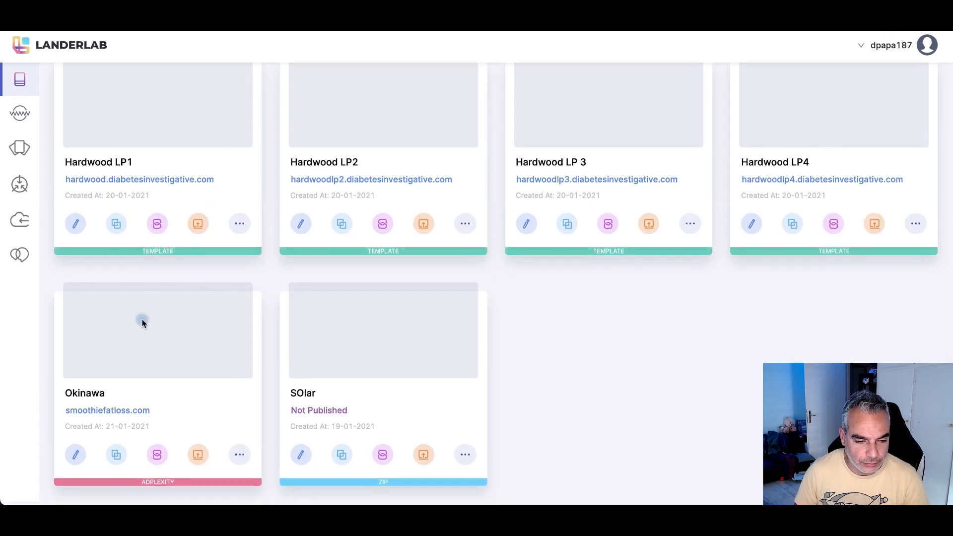
pyautogui.click(165, 412)
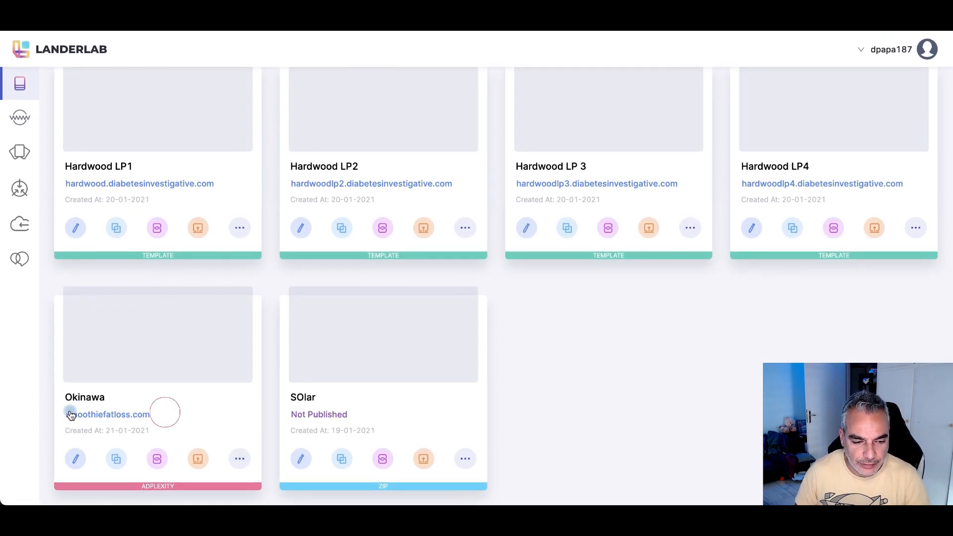
pyautogui.click(97, 415)
pyautogui.rightClick(171, 31)
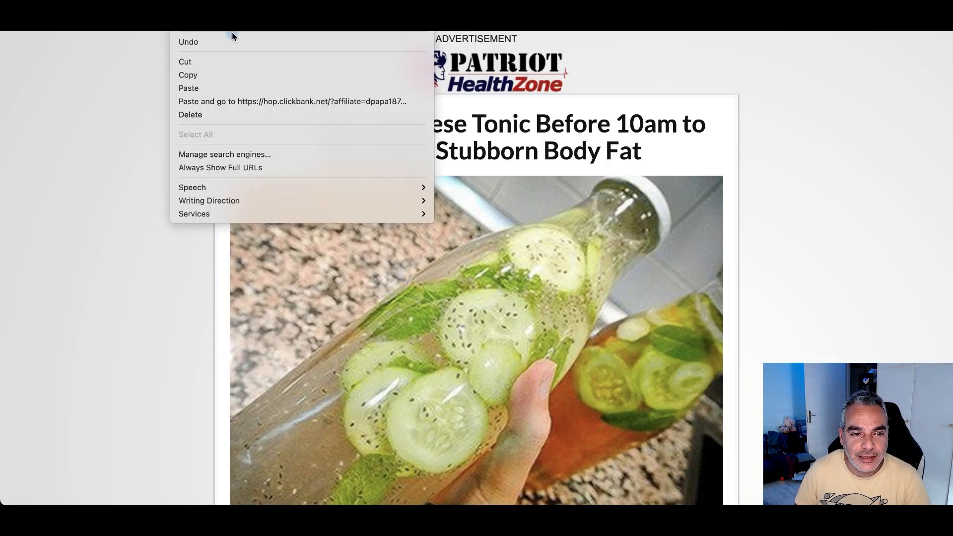
pyautogui.click(238, 74)
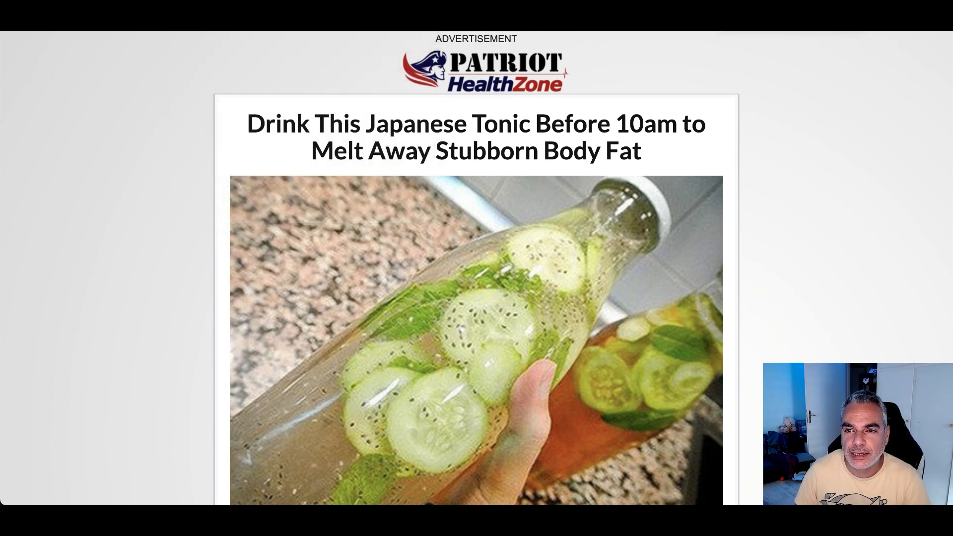
pyautogui.press('super+t')
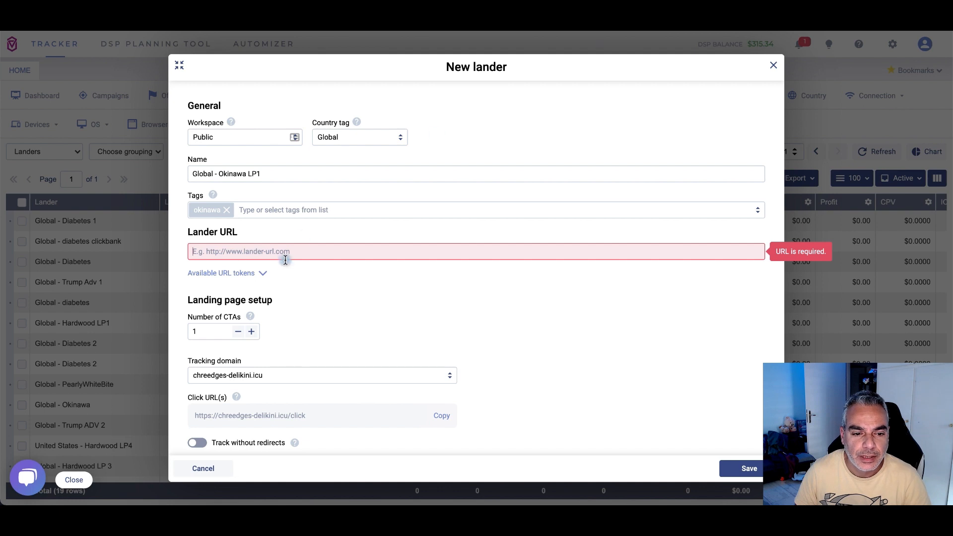
pyautogui.click(291, 252)
pyautogui.press('super+v')
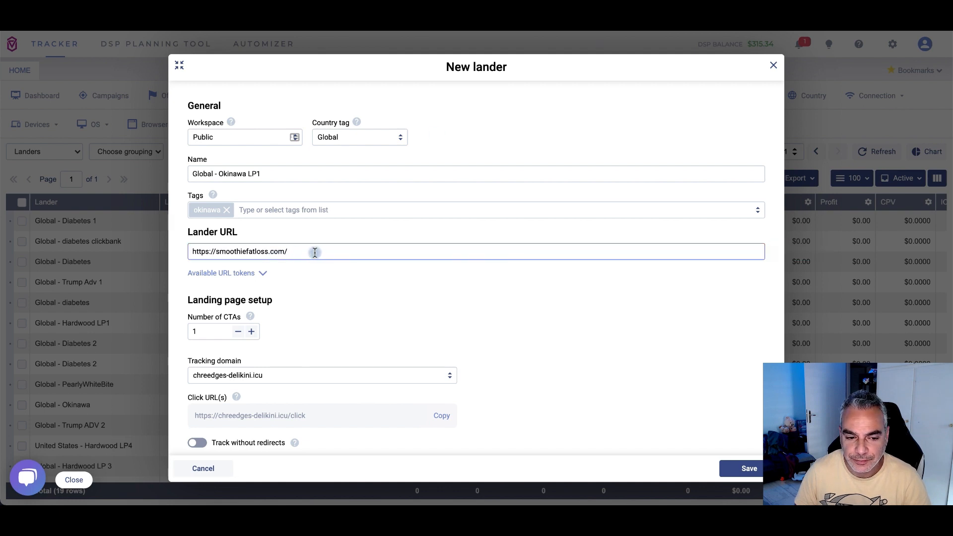
pyautogui.scroll(-2, 315, 252)
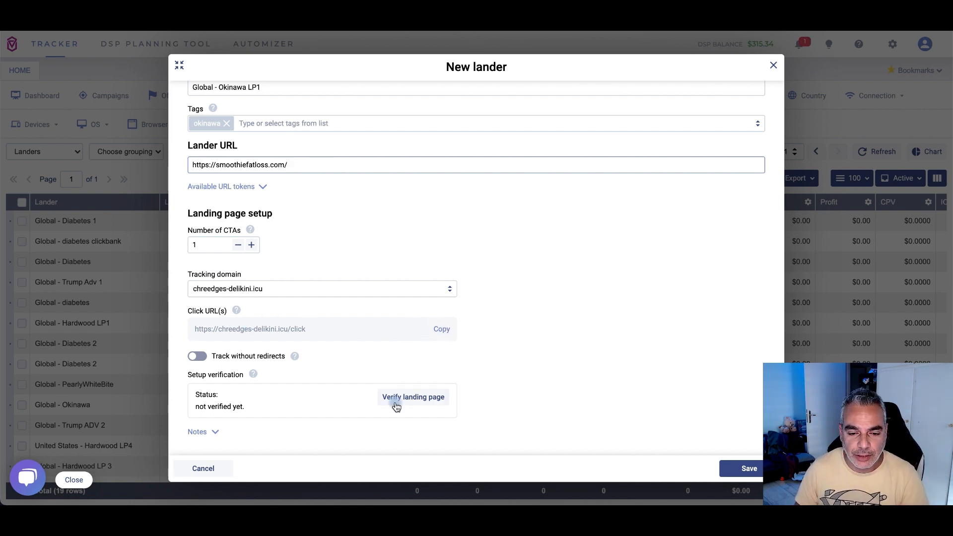
pyautogui.click(446, 338)
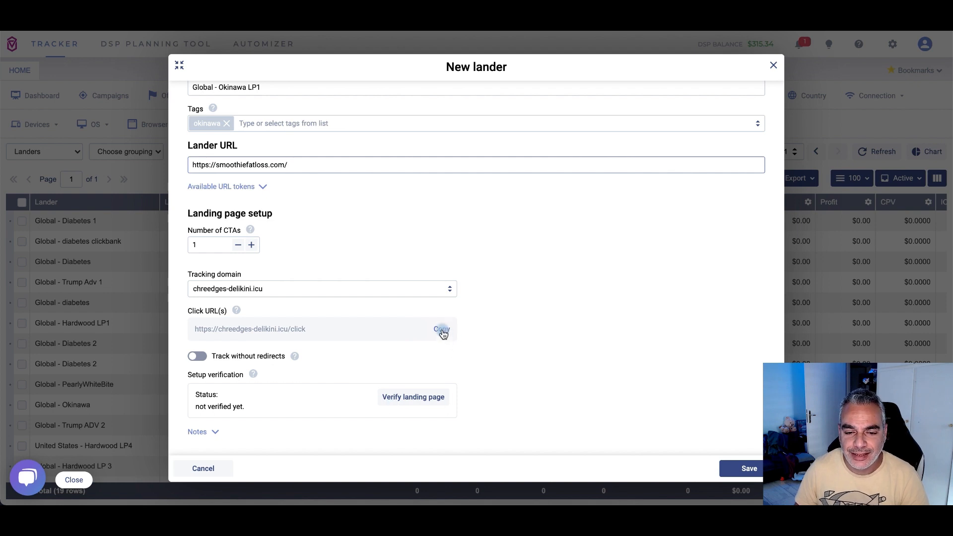
pyautogui.click(443, 334)
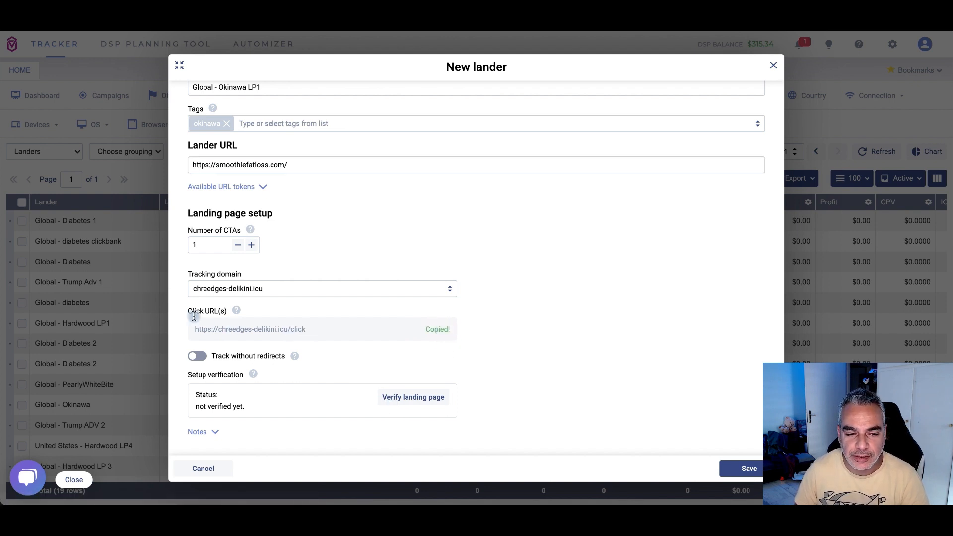
pyautogui.moveTo(314, 329); pyautogui.dragTo(195, 329)
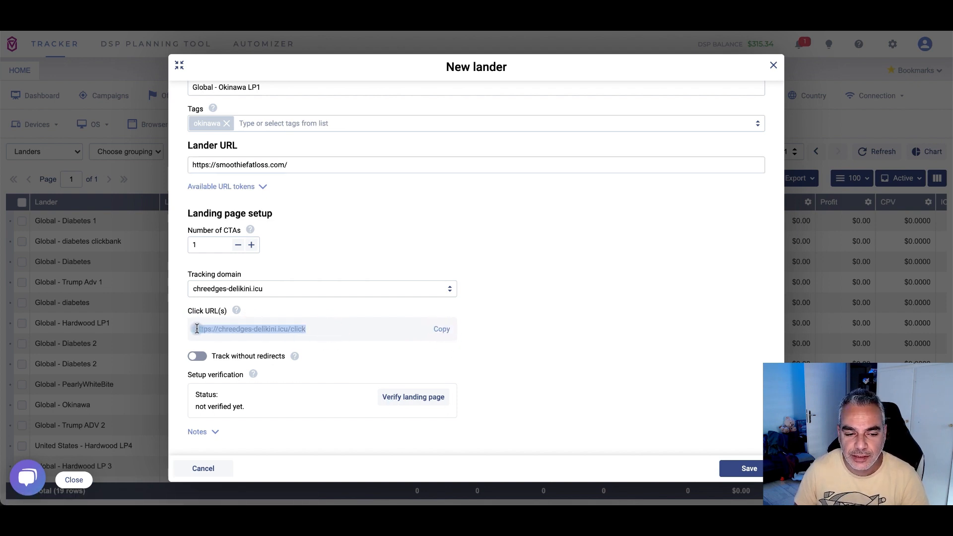
pyautogui.click(442, 332)
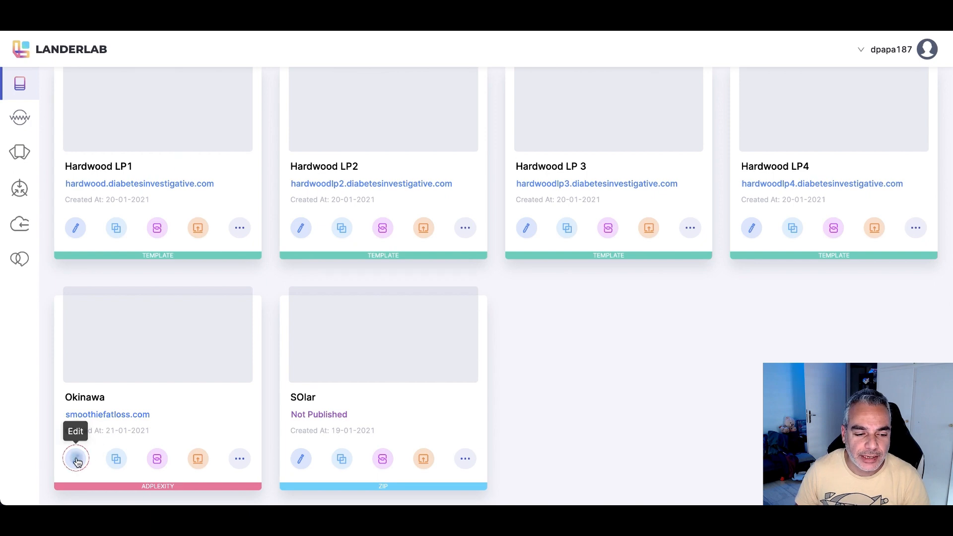
# Open the Okinawa landing page for editing in LanderLab and dismiss the Lander Import dialog without modifying the page.
pyautogui.click(75, 457)
pyautogui.click(356, 424)
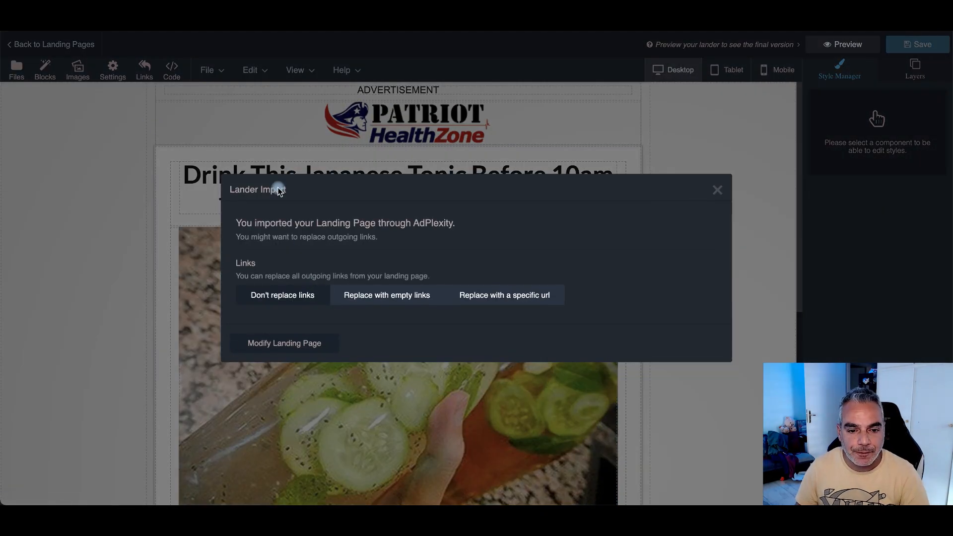
pyautogui.click(147, 74)
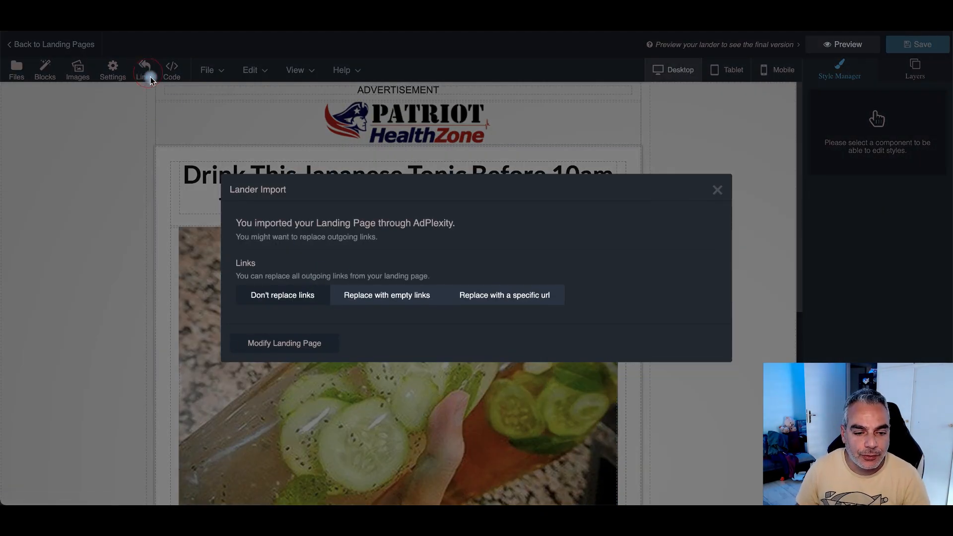
pyautogui.click(696, 207)
pyautogui.click(150, 75)
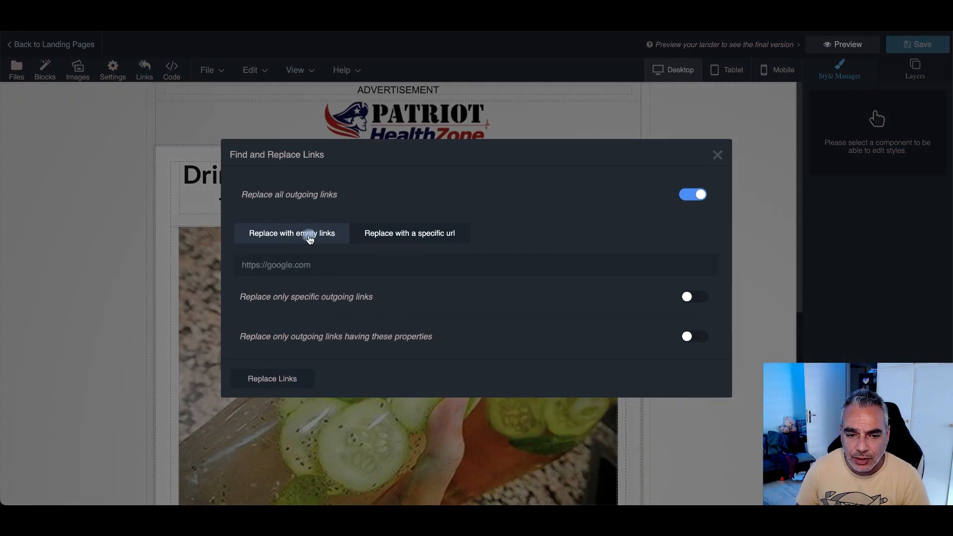
pyautogui.click(328, 263)
pyautogui.hotkey('ctrl', 'v')
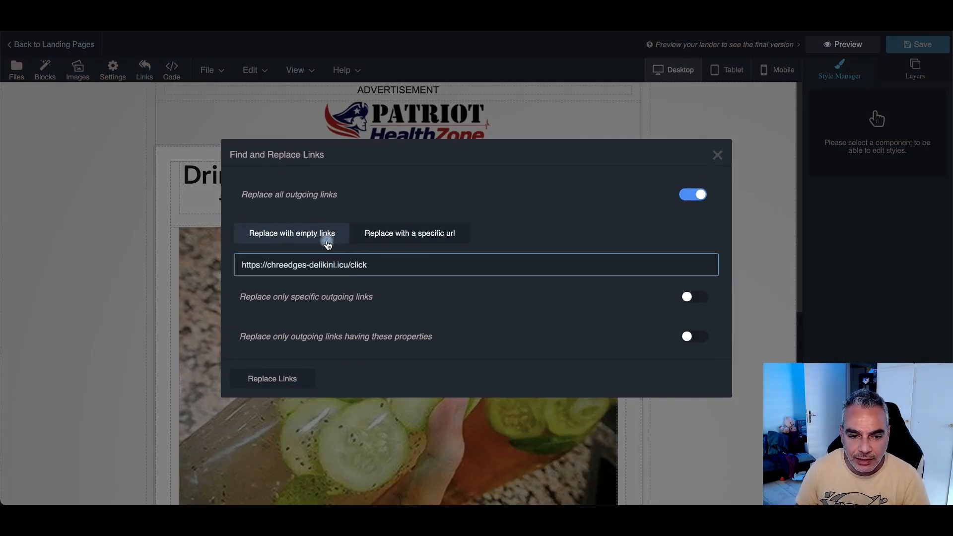
pyautogui.click(302, 236)
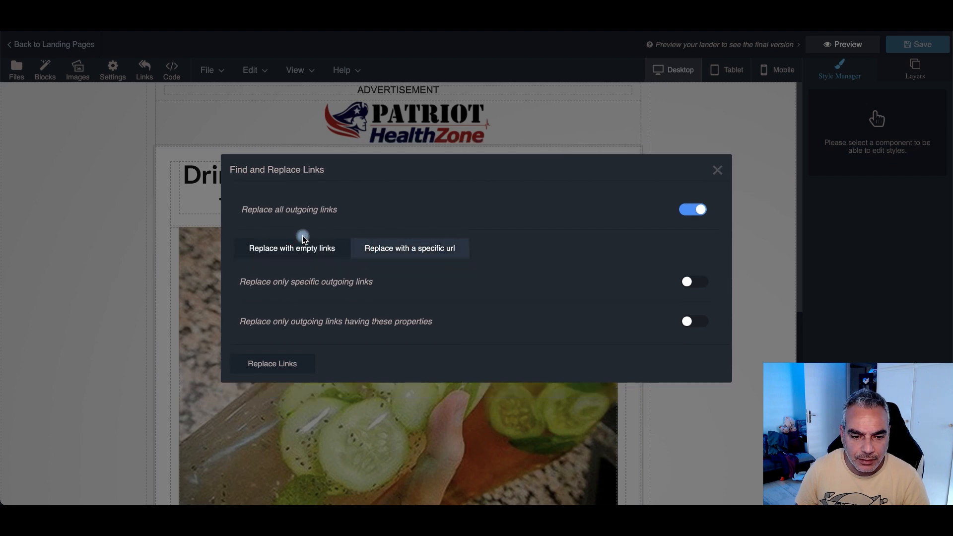
pyautogui.click(317, 248)
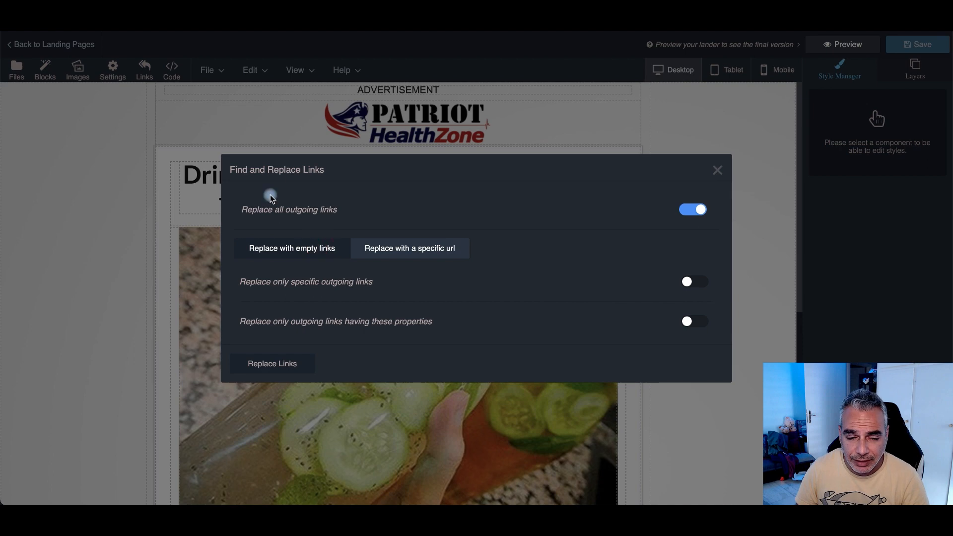
pyautogui.click(286, 249)
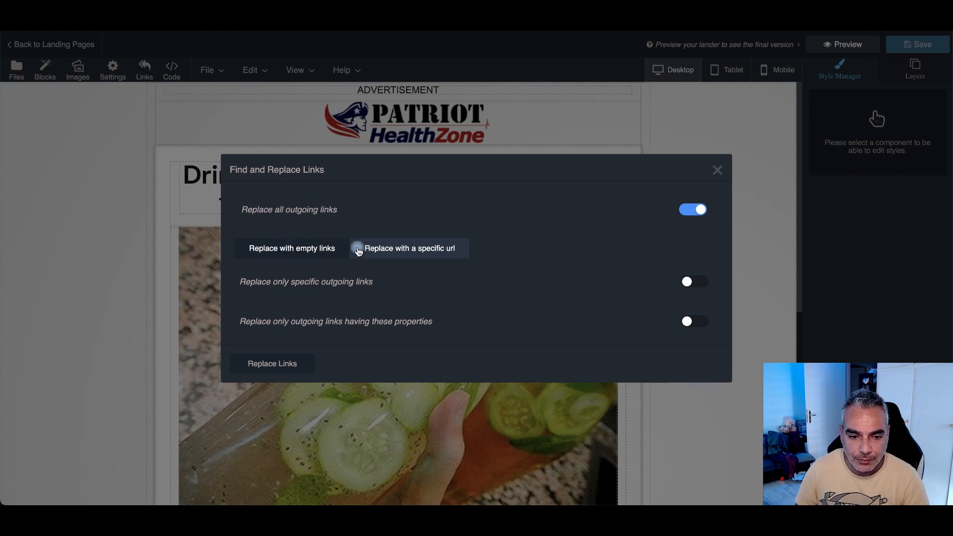
pyautogui.click(372, 248)
# Replace all the Okinawa page's outgoing links with the entered click URL, save the lander and return to the landing pages.
pyautogui.click(342, 268)
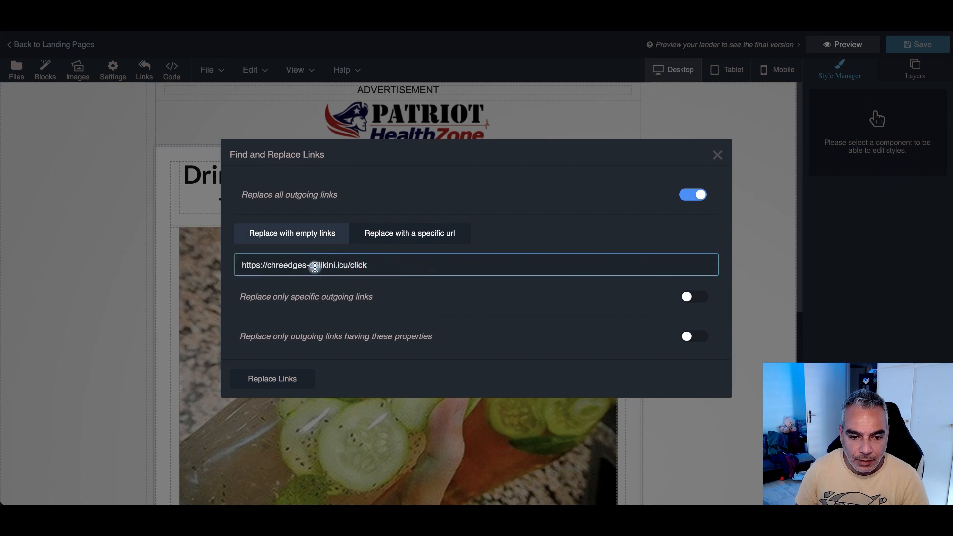
pyautogui.moveTo(383, 268); pyautogui.dragTo(251, 261)
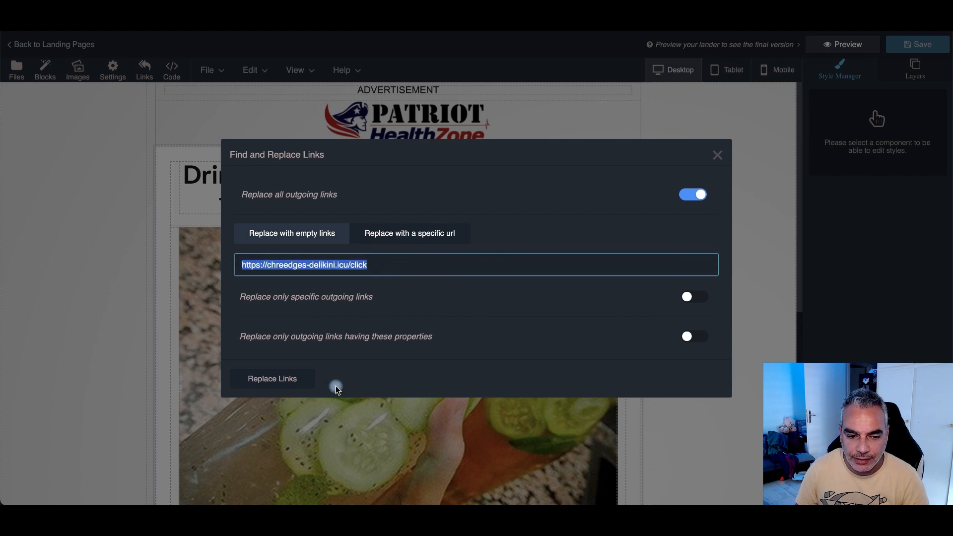
pyautogui.click(285, 379)
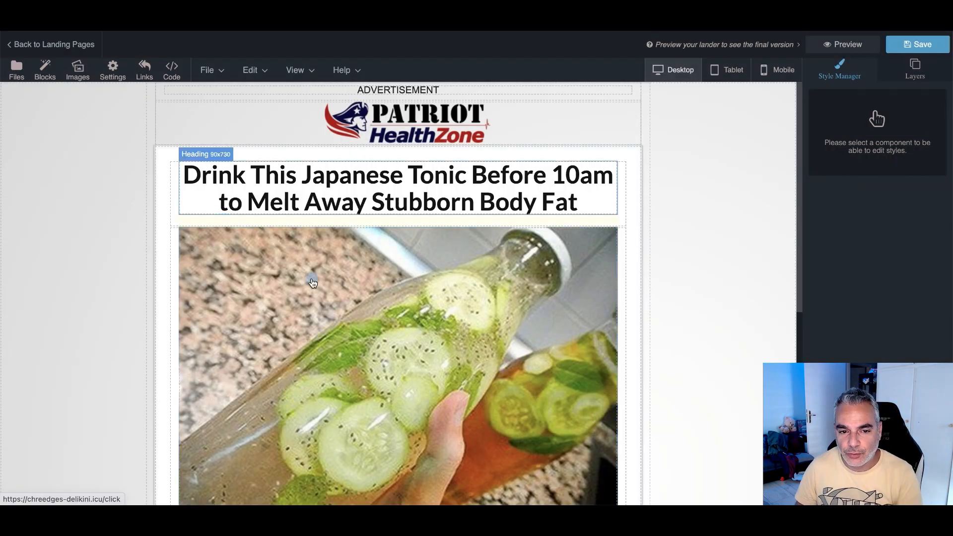
pyautogui.scroll(-10, 480, 278)
pyautogui.scroll(10, 480, 279)
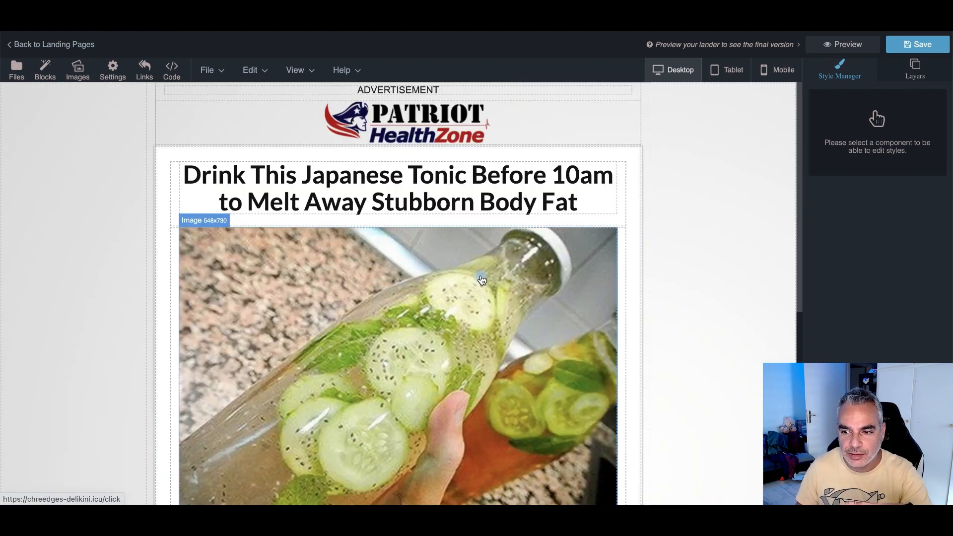
pyautogui.click(917, 45)
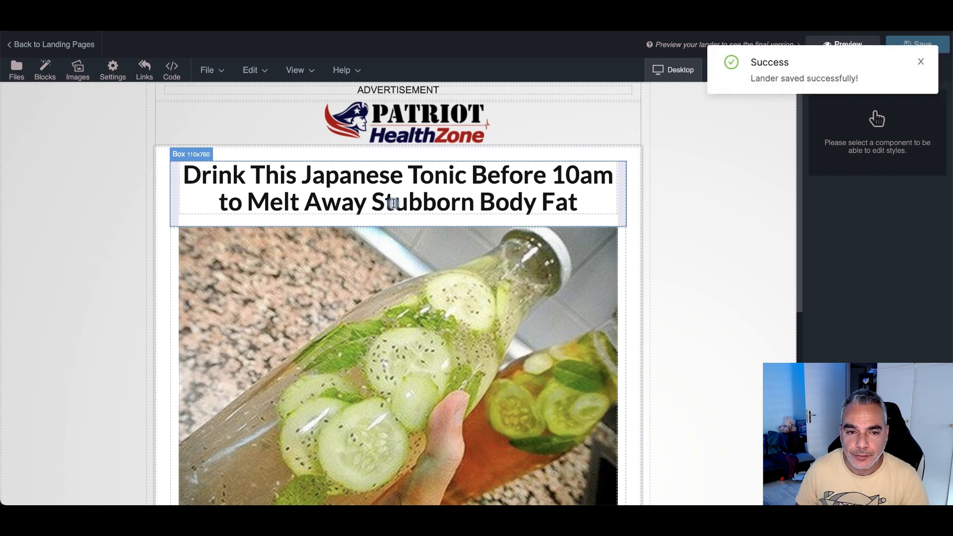
pyautogui.click(32, 44)
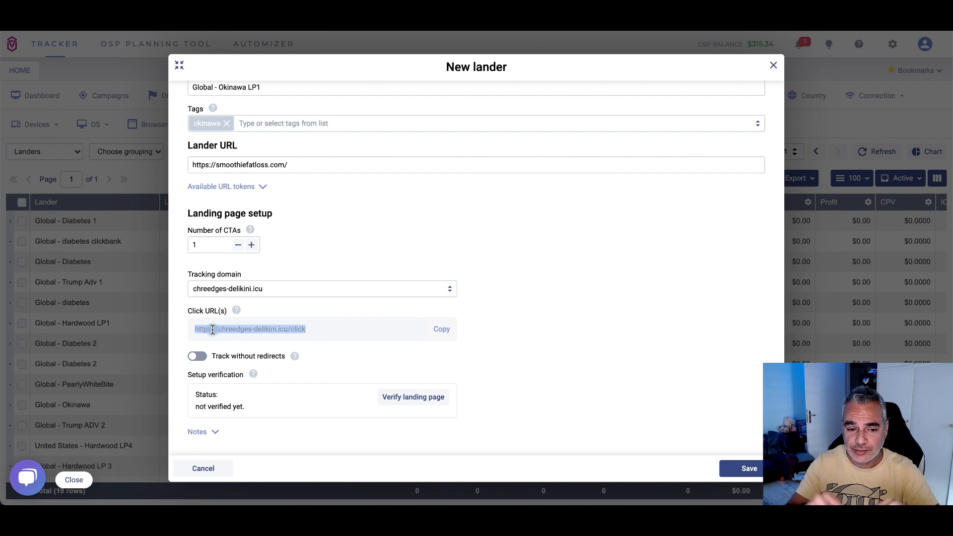
# Verify the landing page setup of Global - Okinawa LP1 in the tracker and save the new lander.
pyautogui.moveTo(315, 329); pyautogui.dragTo(155, 325)
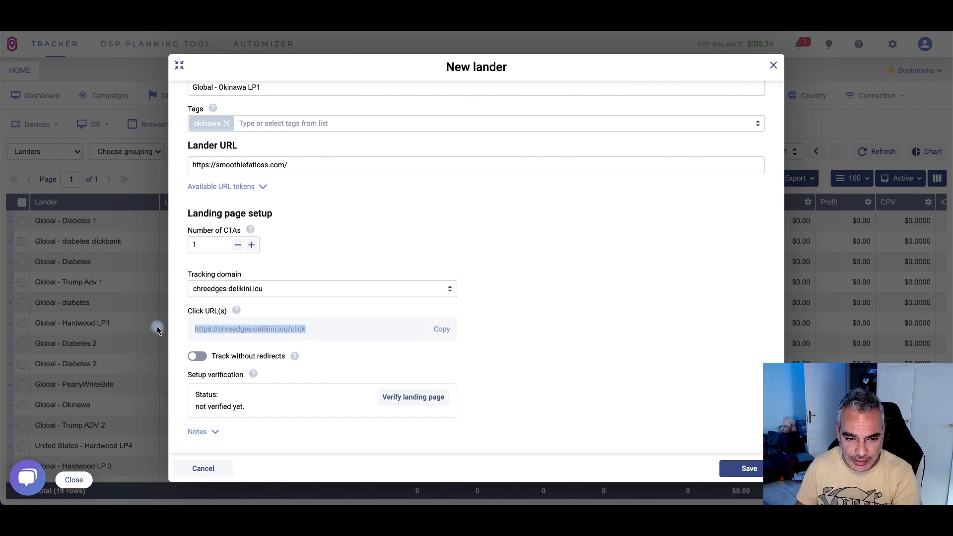
pyautogui.click(335, 333)
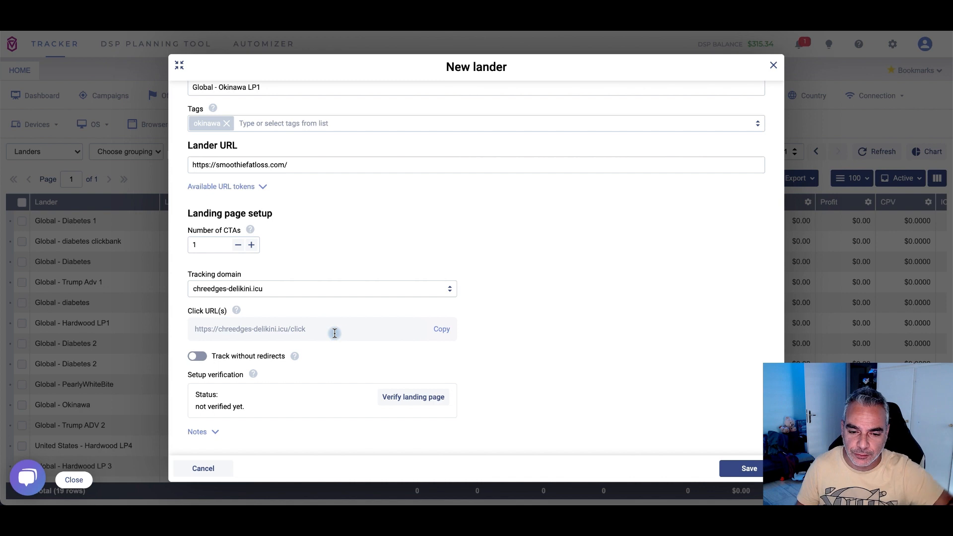
pyautogui.click(391, 400)
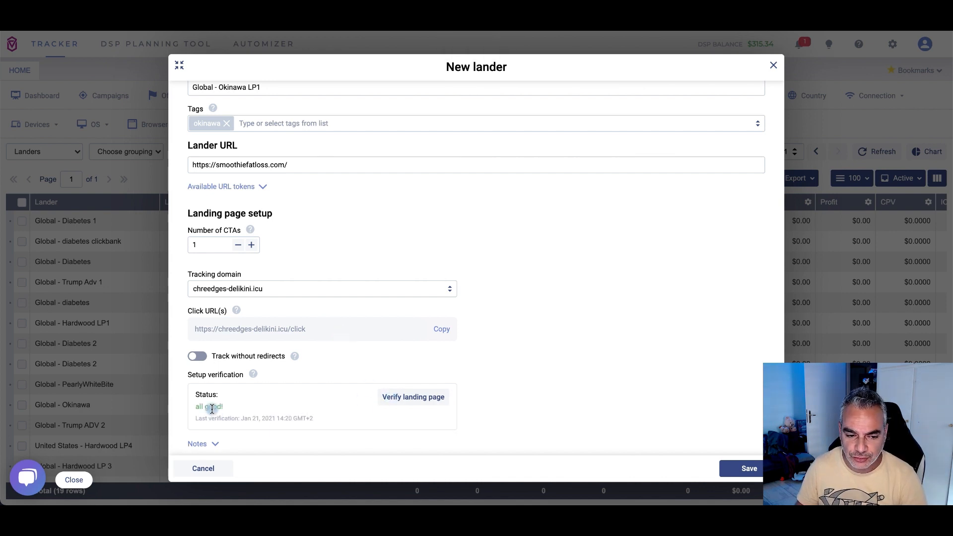
pyautogui.click(729, 470)
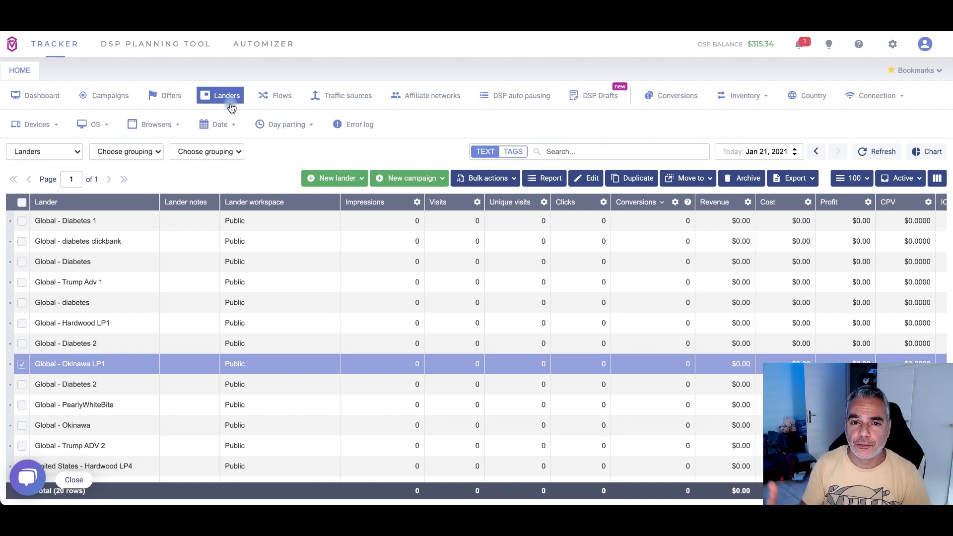
# Start a new flow with the Global country tag and name it Okinawa LP1.
pyautogui.click(275, 98)
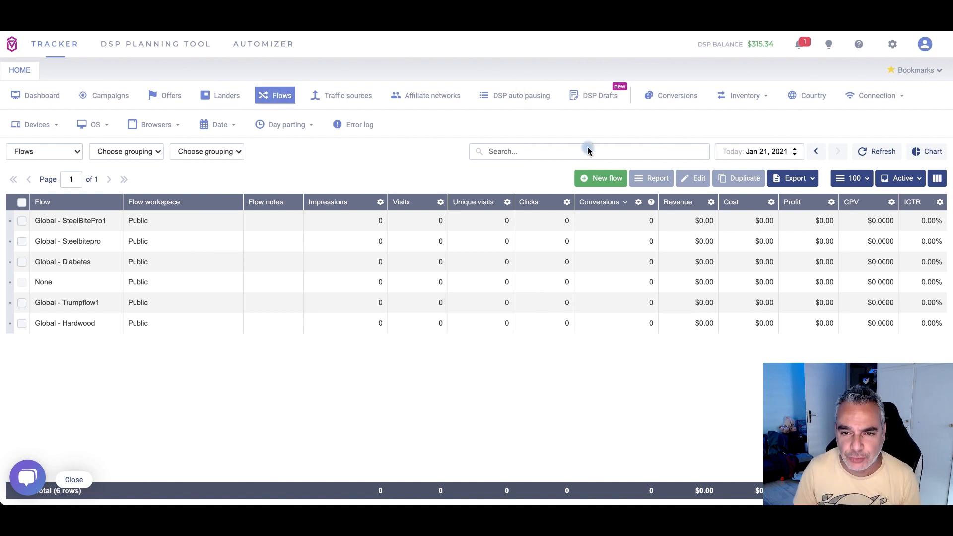
pyautogui.click(602, 180)
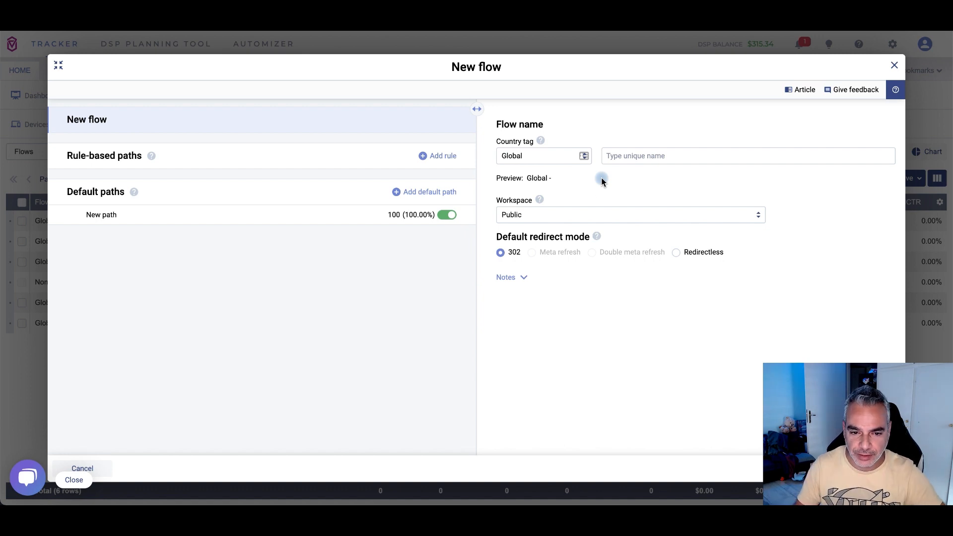
pyautogui.moveTo(236, 219)
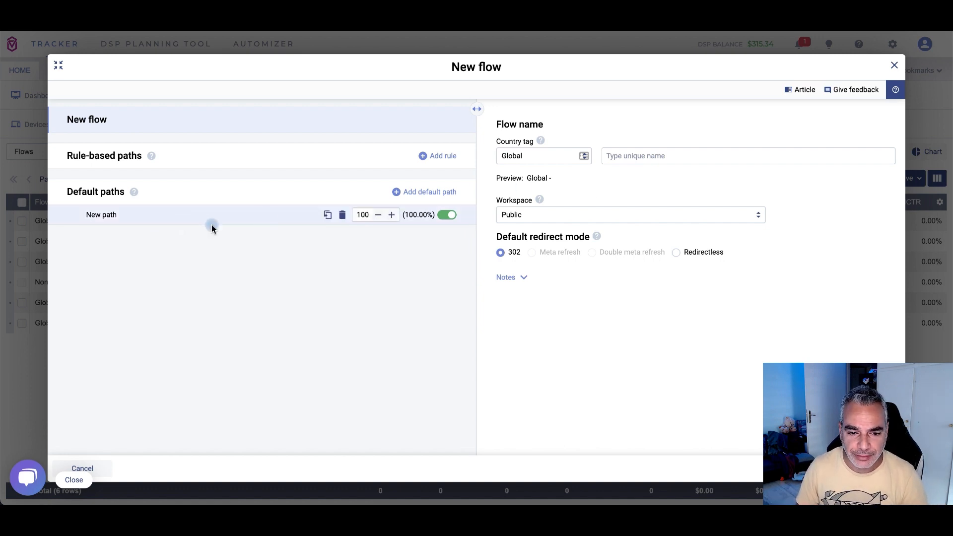
pyautogui.click(755, 155)
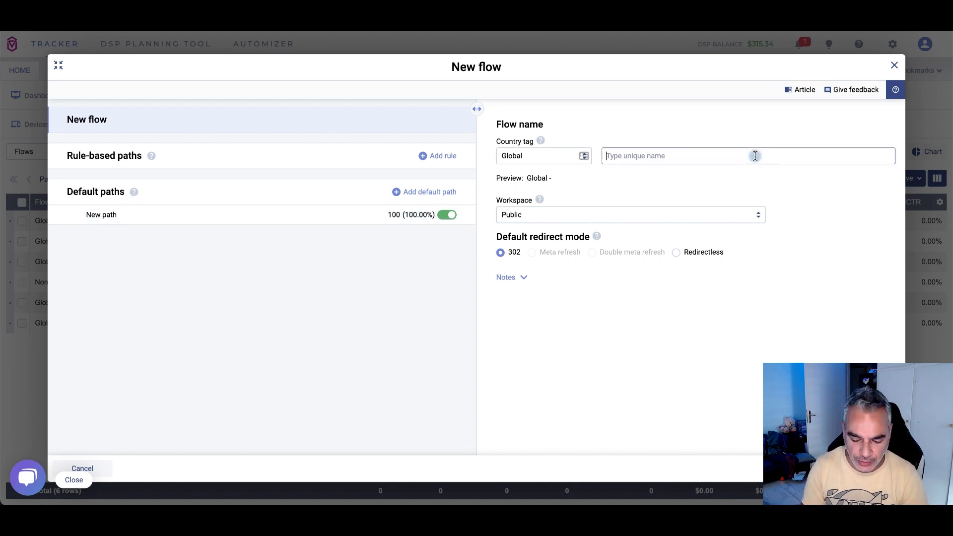
pyautogui.write('Okinawa')
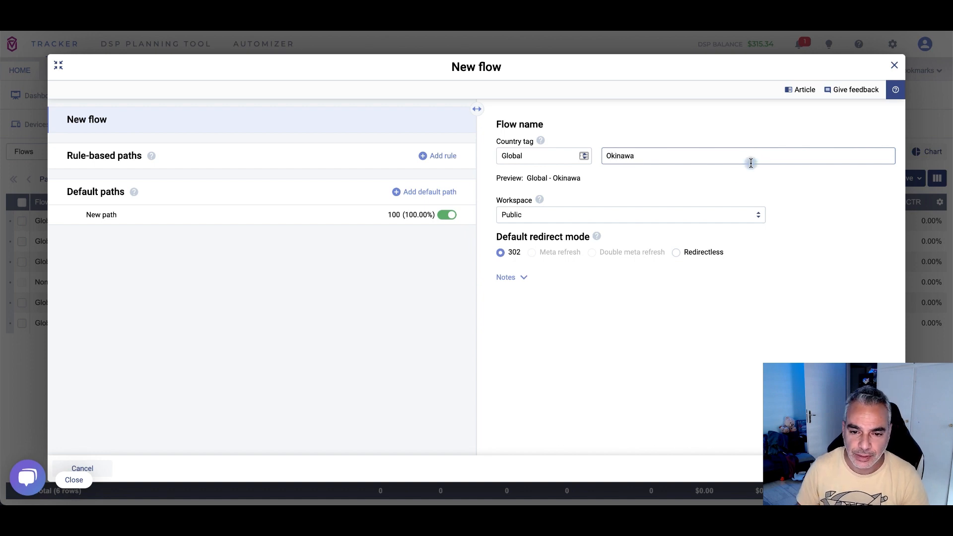
pyautogui.click(583, 216)
pyautogui.click(637, 179)
pyautogui.click(668, 163)
pyautogui.write('LP1')
# Open the flow's default path for editing and select Global - Okinawa LP1 as its lander.
pyautogui.click(340, 215)
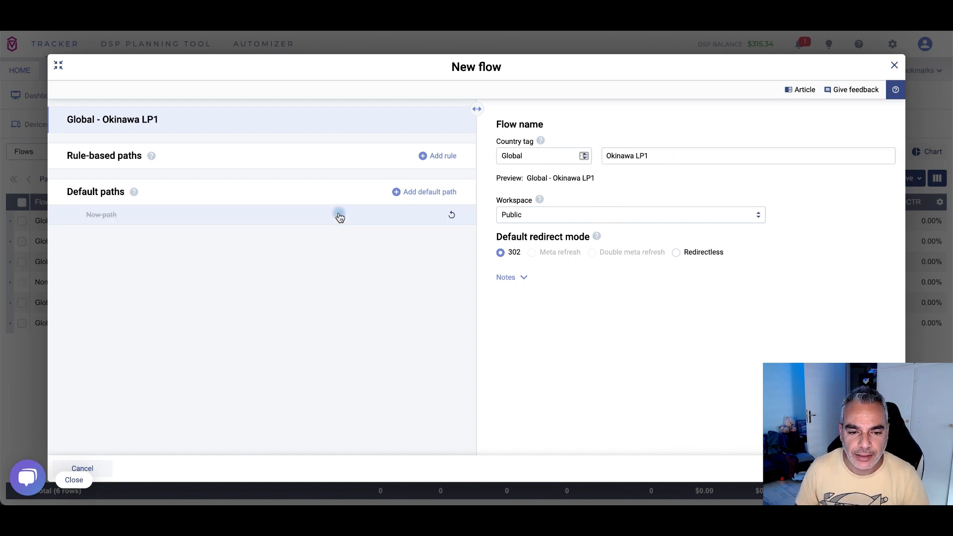
pyautogui.click(229, 215)
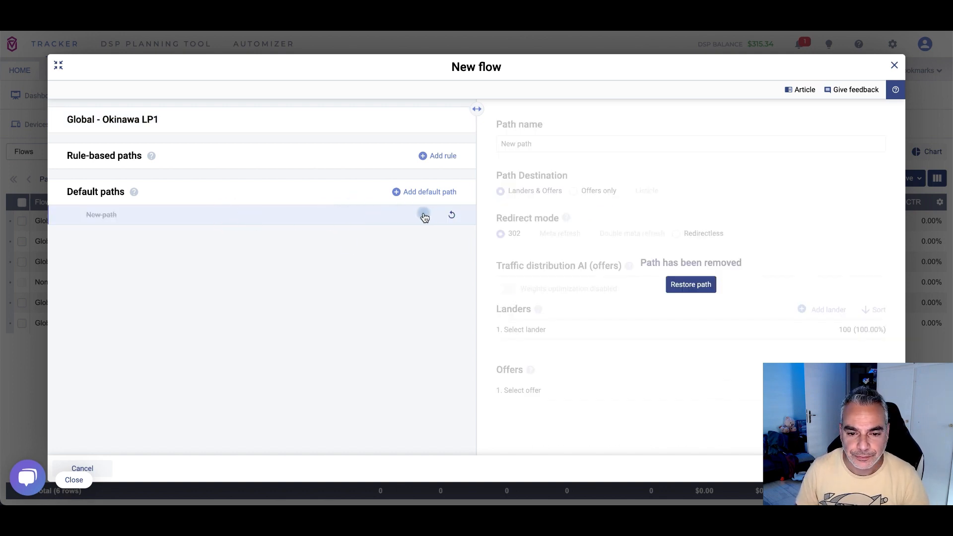
pyautogui.click(451, 215)
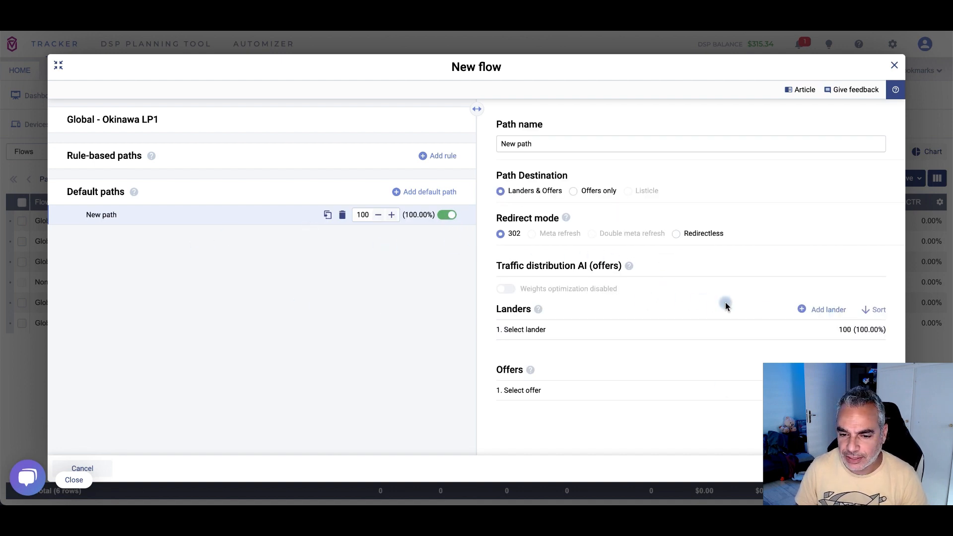
pyautogui.click(789, 328)
pyautogui.click(622, 330)
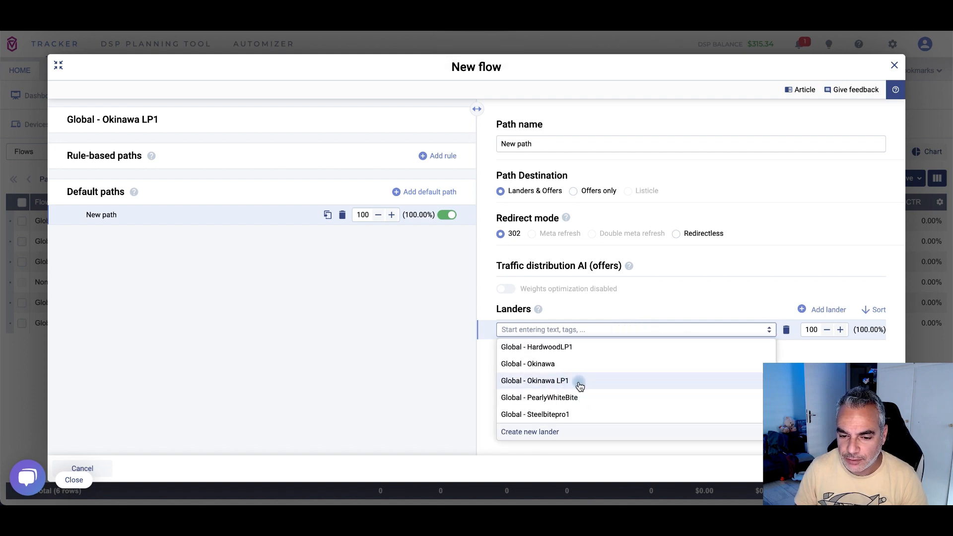
pyautogui.click(568, 380)
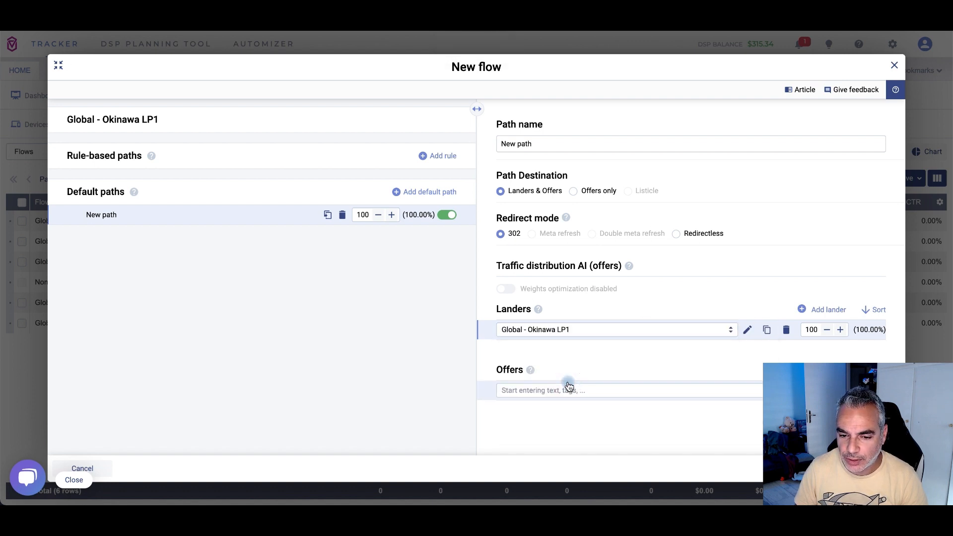
pyautogui.click(598, 326)
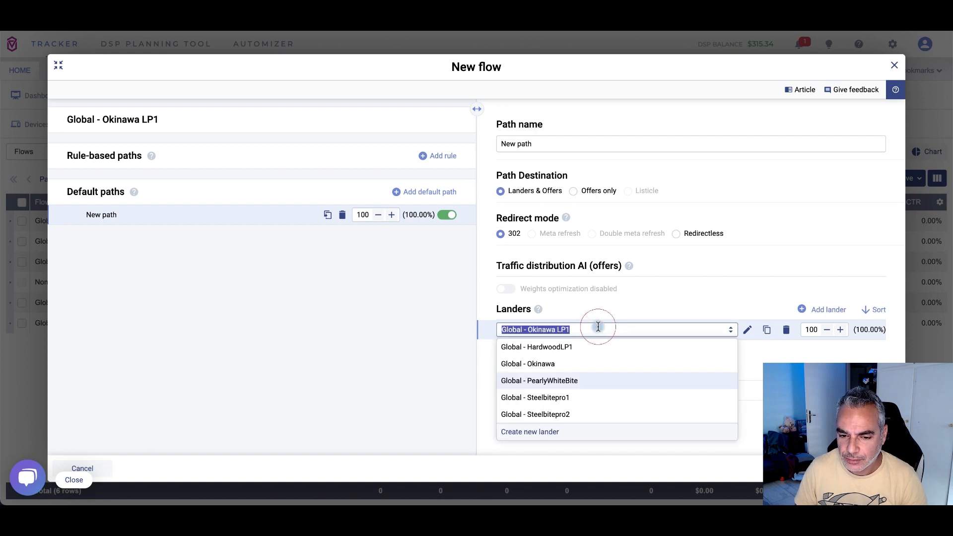
pyautogui.click(620, 329)
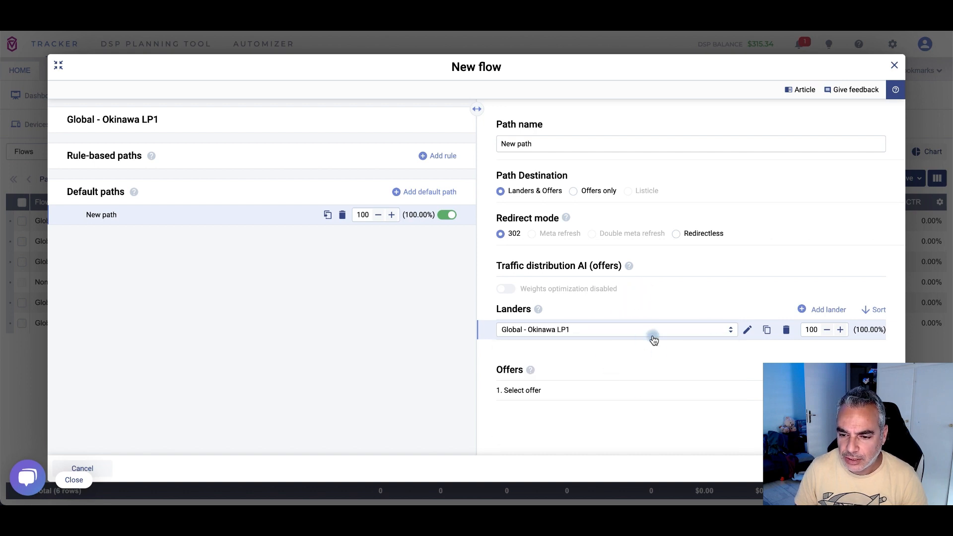
# Add Global - Okinawa as a second lander in the default path and remove it again.
pyautogui.click(826, 309)
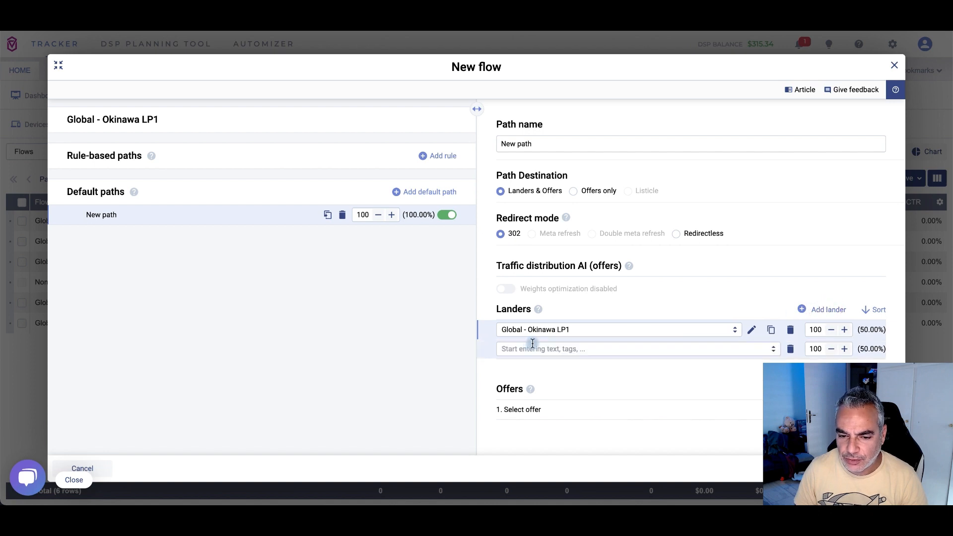
pyautogui.click(595, 348)
pyautogui.scroll(-3, 578, 399)
pyautogui.scroll(-3, 579, 400)
pyautogui.scroll(3, 580, 400)
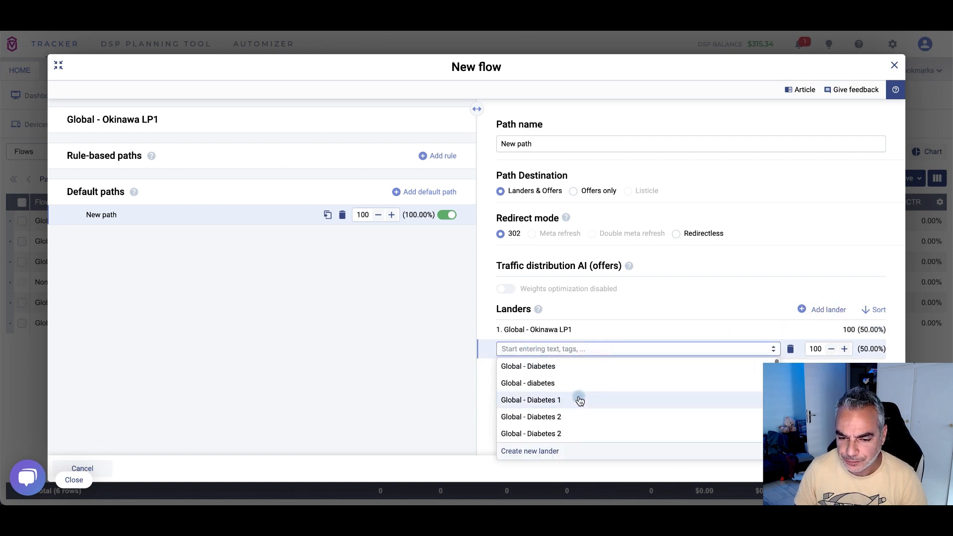
pyautogui.scroll(-5, 580, 400)
pyautogui.scroll(-2, 580, 400)
pyautogui.scroll(2, 576, 397)
pyautogui.click(557, 384)
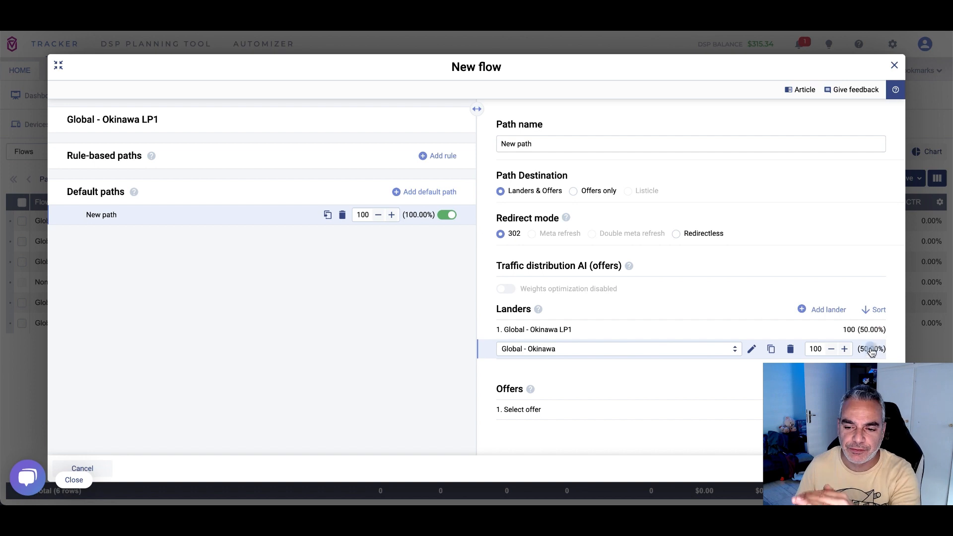
pyautogui.click(788, 350)
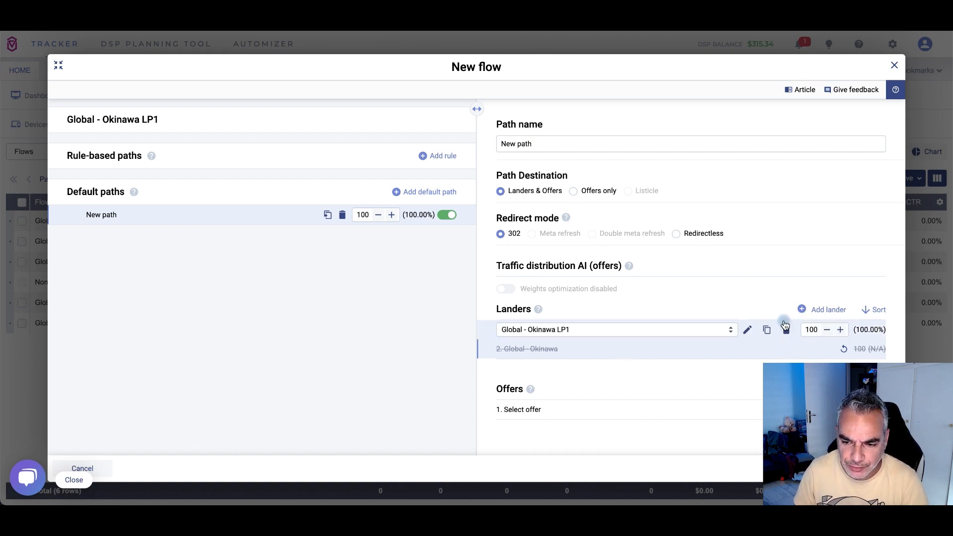
# Select ClickBank - United States - Okinawa as the default path's offer.
pyautogui.click(554, 410)
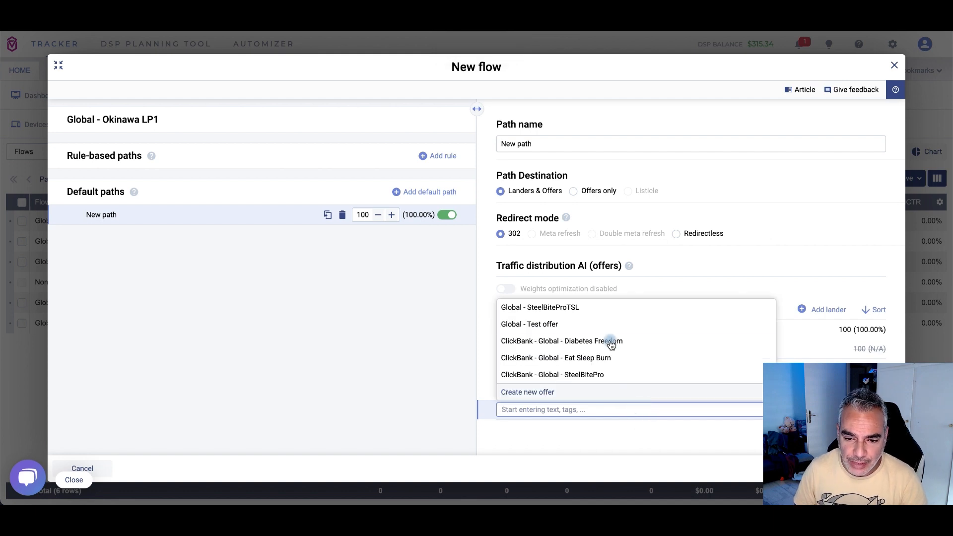
pyautogui.scroll(-2, 622, 335)
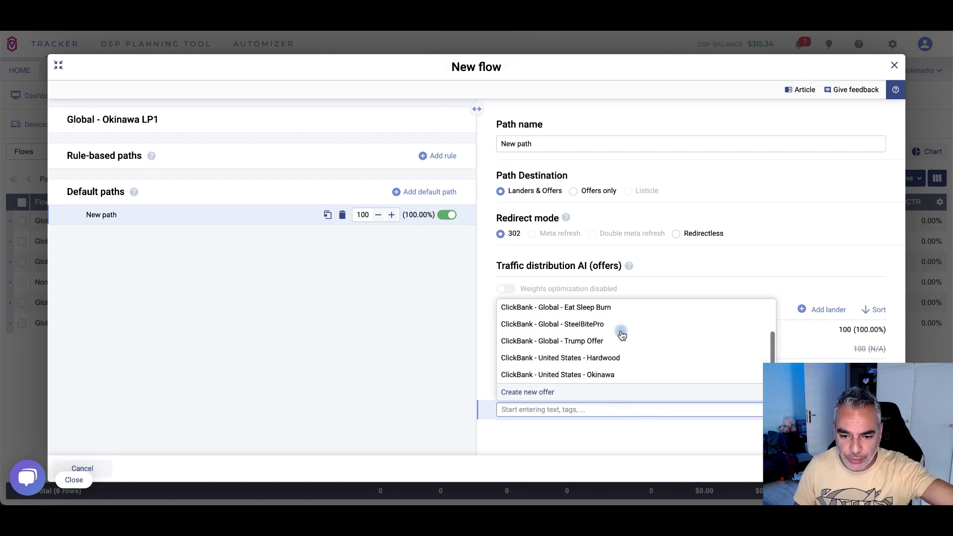
pyautogui.click(598, 376)
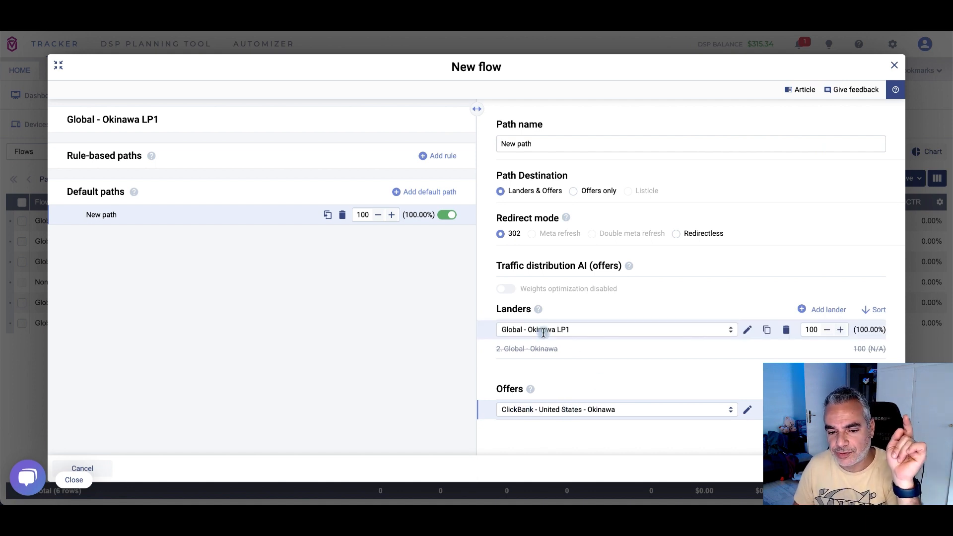
# Replace the default path's name with an Okinawa name and save the new flow.
pyautogui.moveTo(550, 145); pyautogui.dragTo(510, 141)
pyautogui.press('BackSpace')
pyautogui.press('BackSpace')
pyautogui.press('BackSpace')
pyautogui.write('Ok')
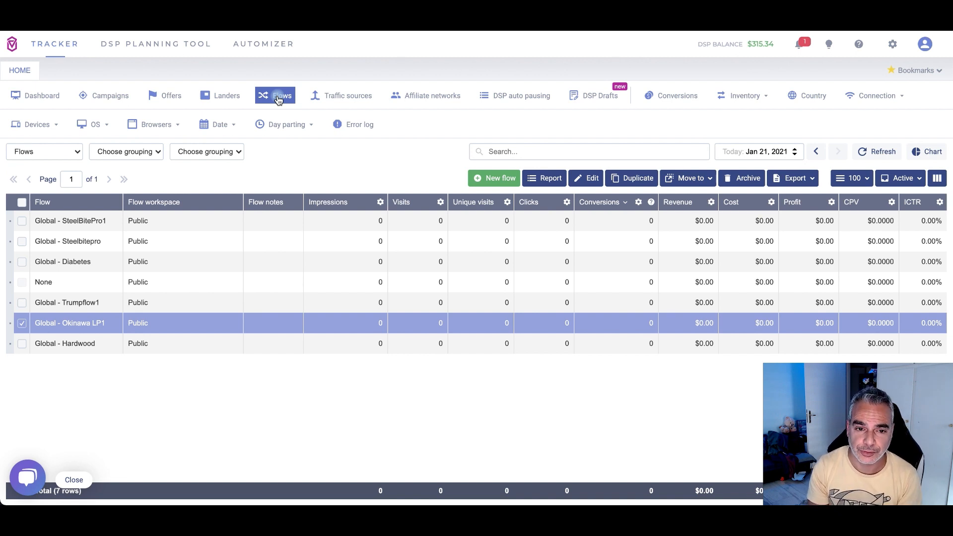
# Start adding a new affiliate network to the tracker using the ClickBank template.
pyautogui.click(350, 95)
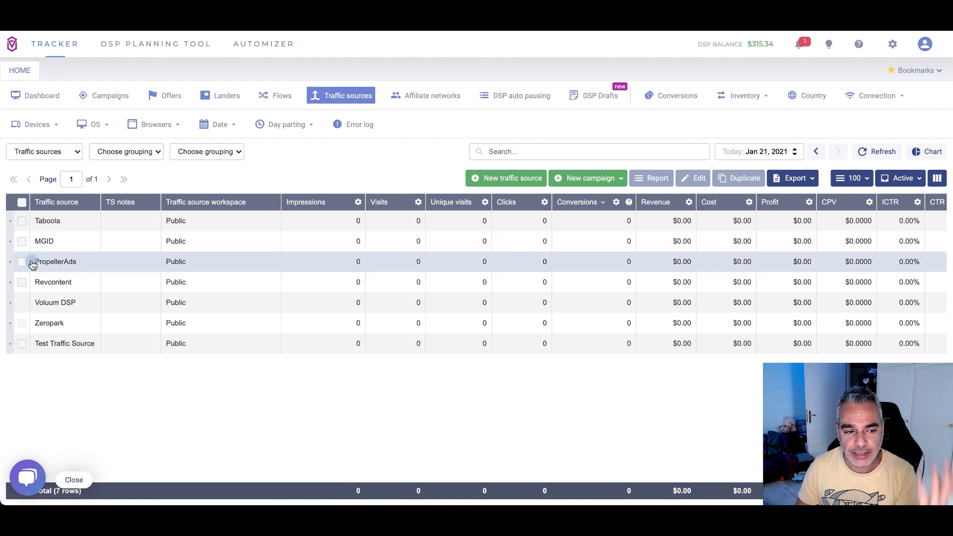
pyautogui.click(433, 97)
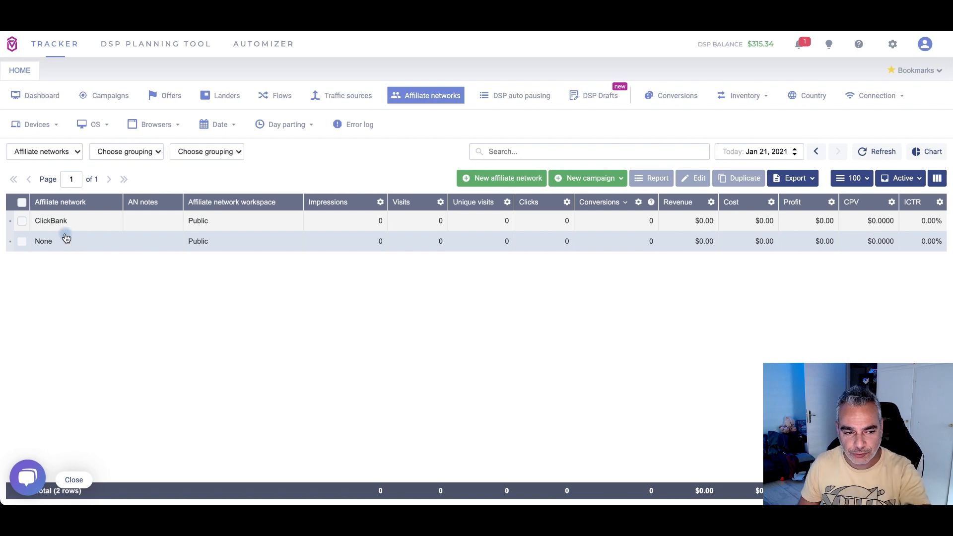
pyautogui.click(508, 181)
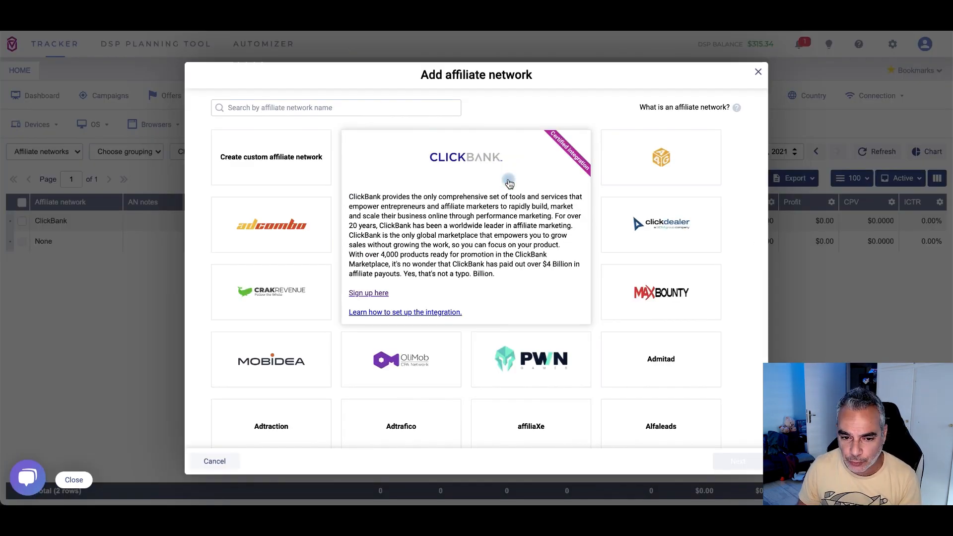
pyautogui.moveTo(467, 154)
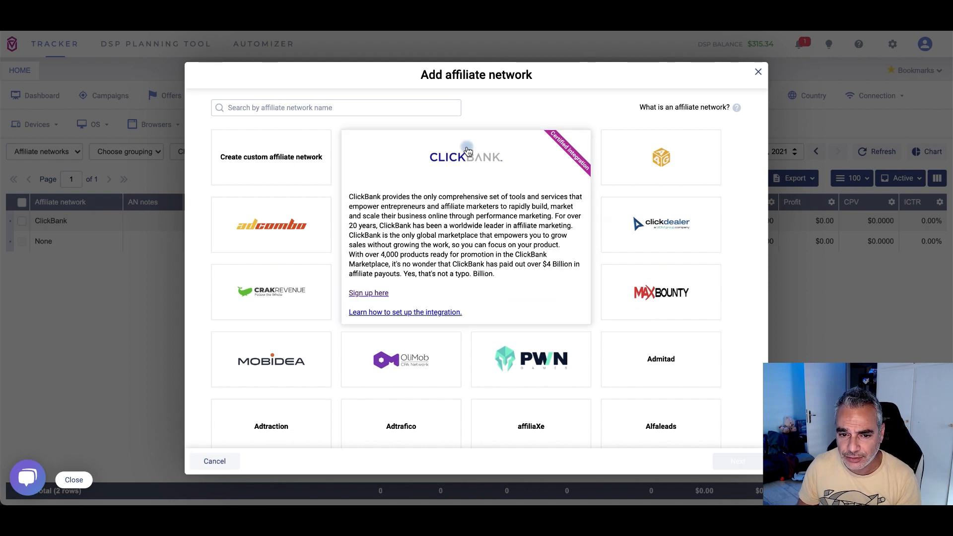
pyautogui.click(468, 155)
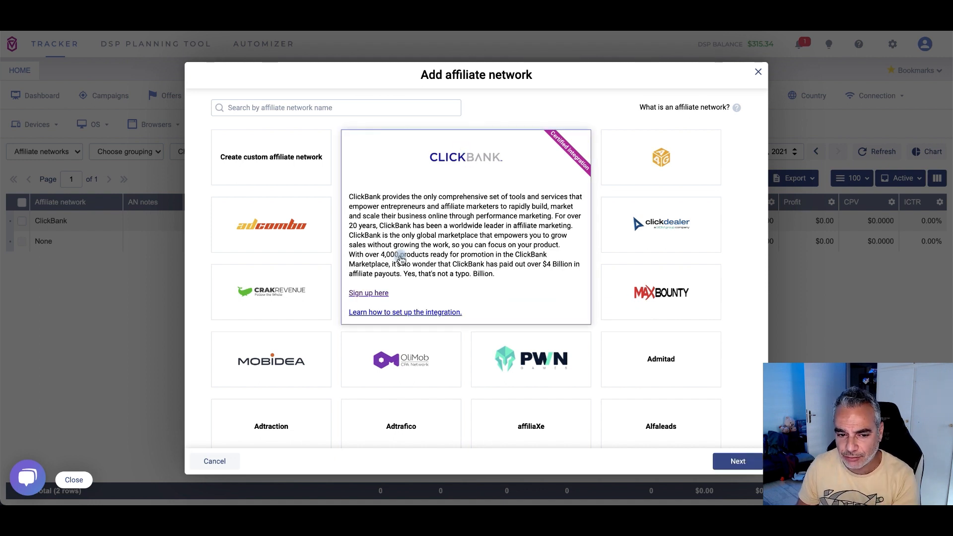
pyautogui.click(735, 461)
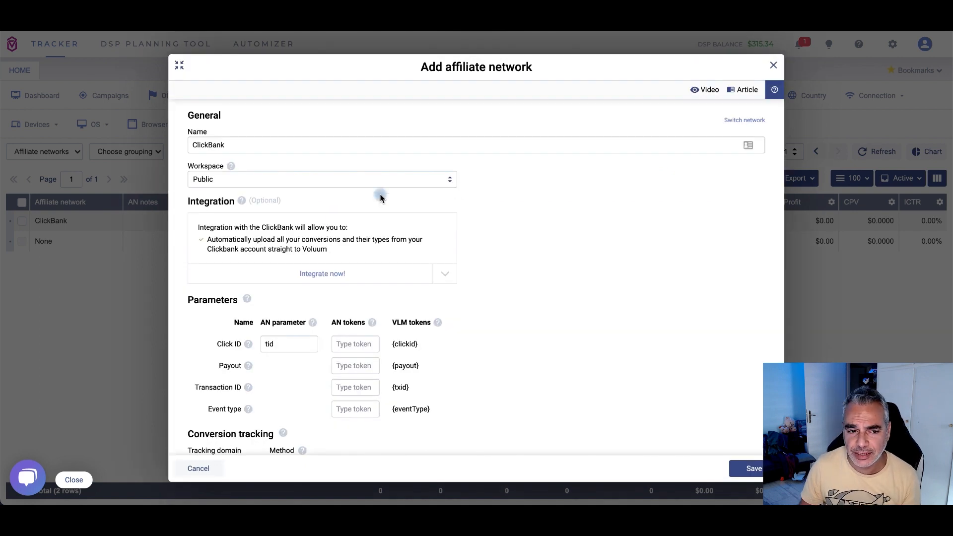
# Copy the S2S postback URL from the ClickBank network's conversion tracking settings.
pyautogui.scroll(-5, 297, 226)
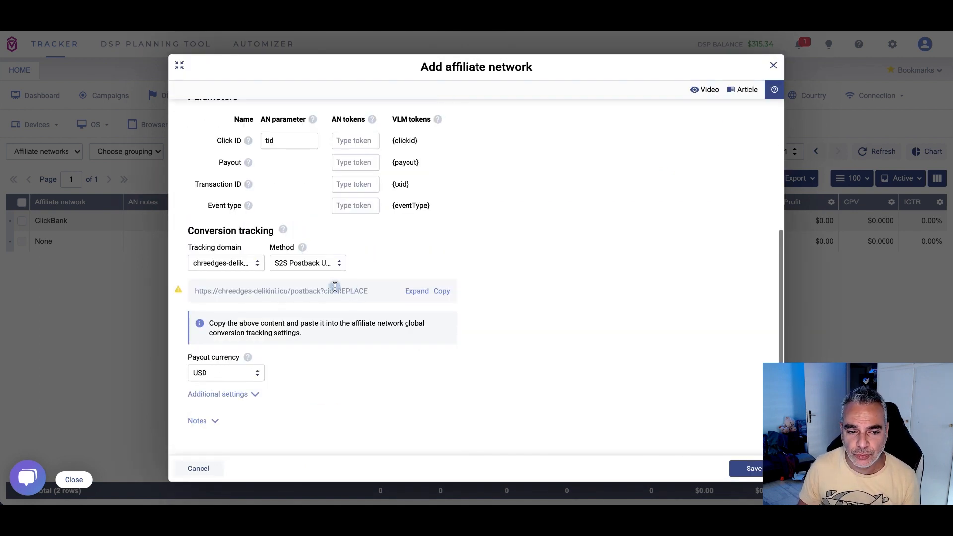
pyautogui.click(441, 292)
pyautogui.moveTo(367, 291); pyautogui.dragTo(187, 292)
pyautogui.click(269, 295)
pyautogui.moveTo(368, 291); pyautogui.dragTo(196, 290)
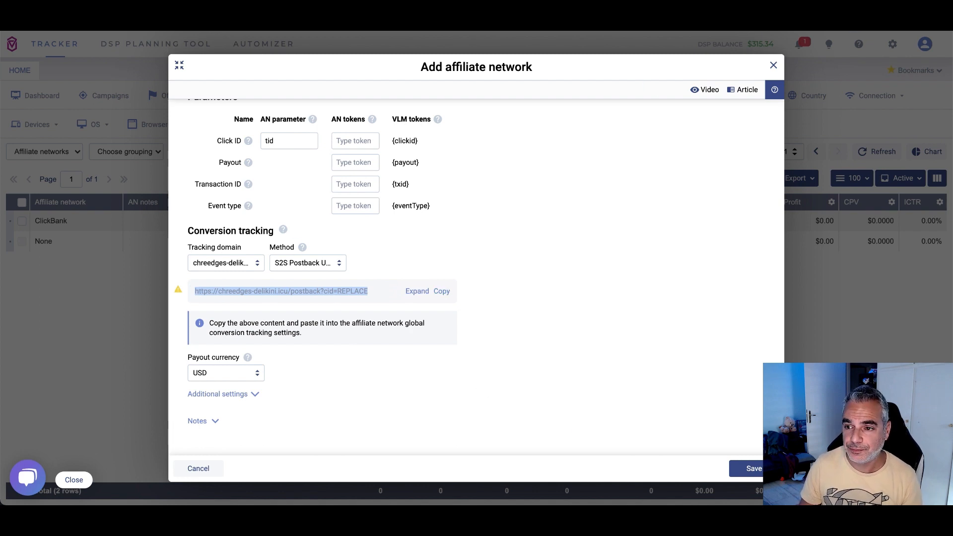
# Switch to the ClickBank account and start adding a tracking code from the vendor site settings.
pyautogui.hotkey('ctrl', 'Tab')
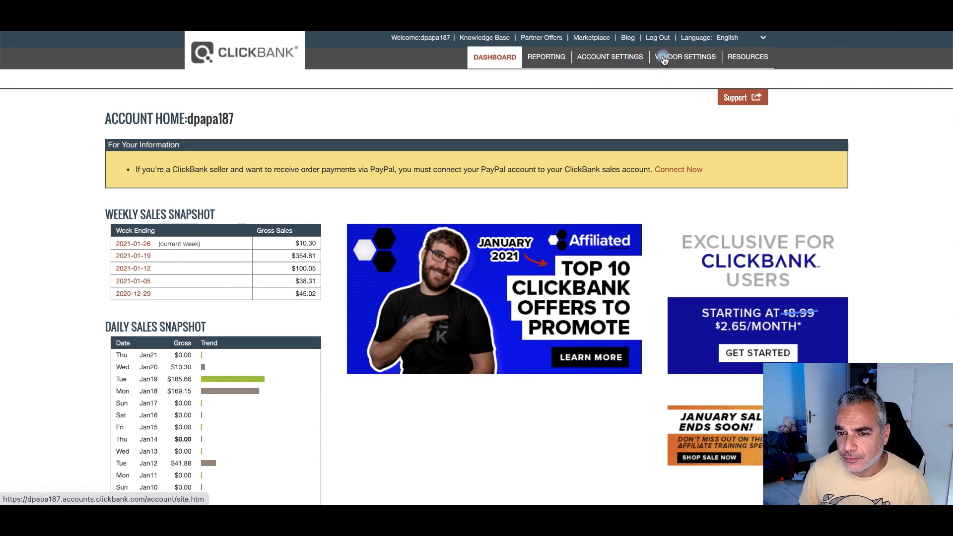
pyautogui.click(685, 56)
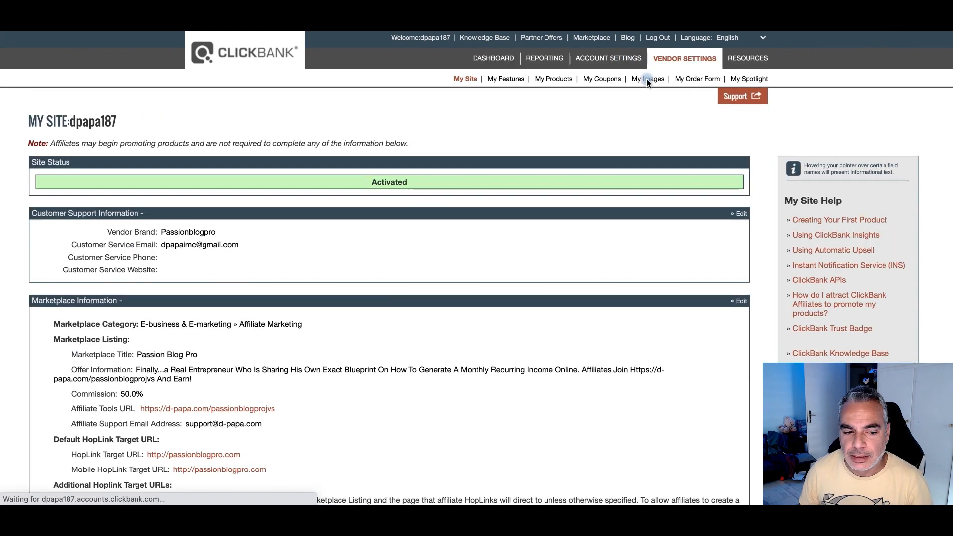
pyautogui.scroll(-1, 599, 100)
pyautogui.scroll(1, 629, 74)
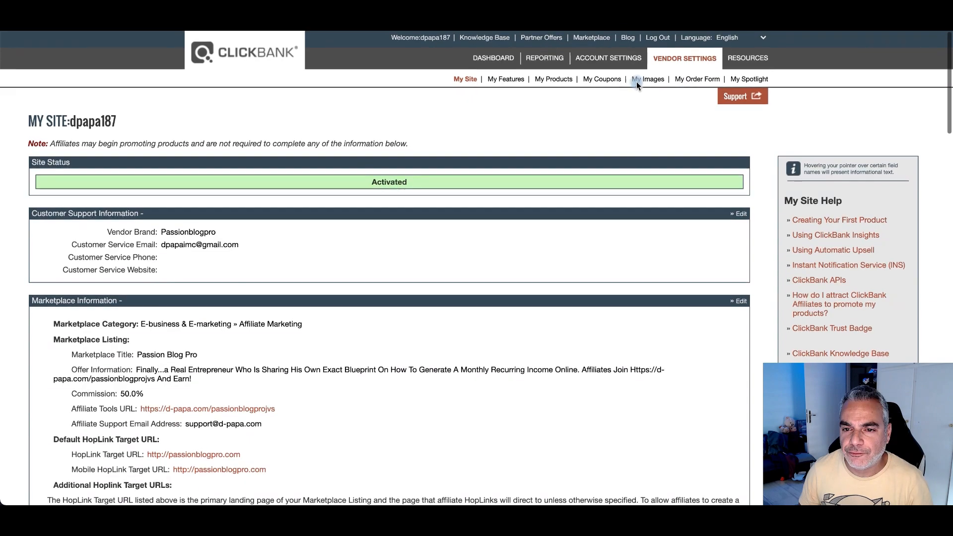
pyautogui.scroll(-15, 578, 114)
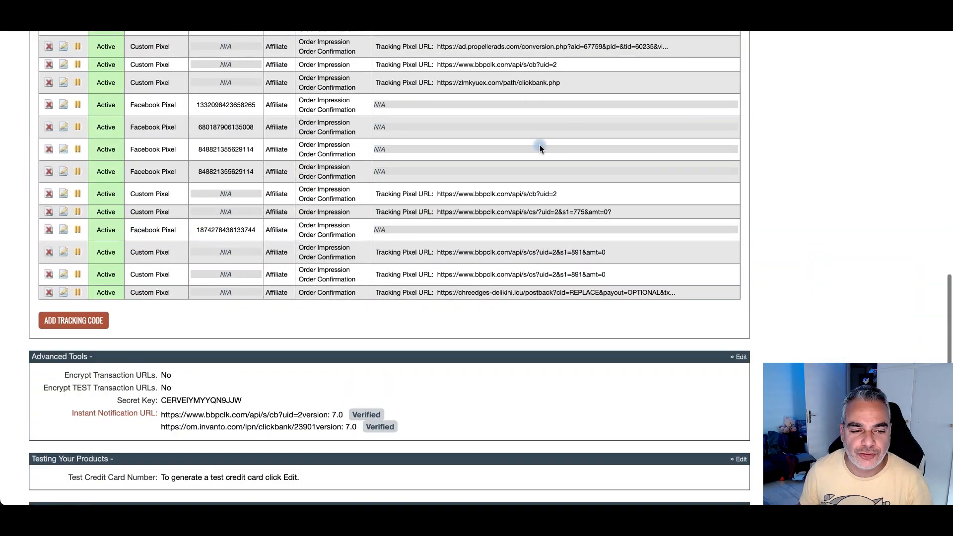
pyautogui.click(86, 323)
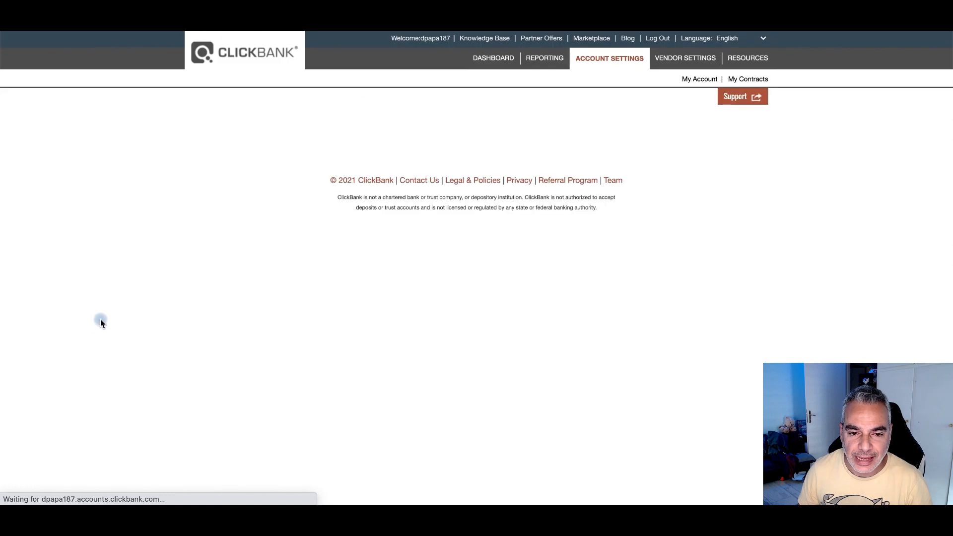
# Add a Tracking Pixel entry in ClickBank's tracking code creator.
pyautogui.click(351, 180)
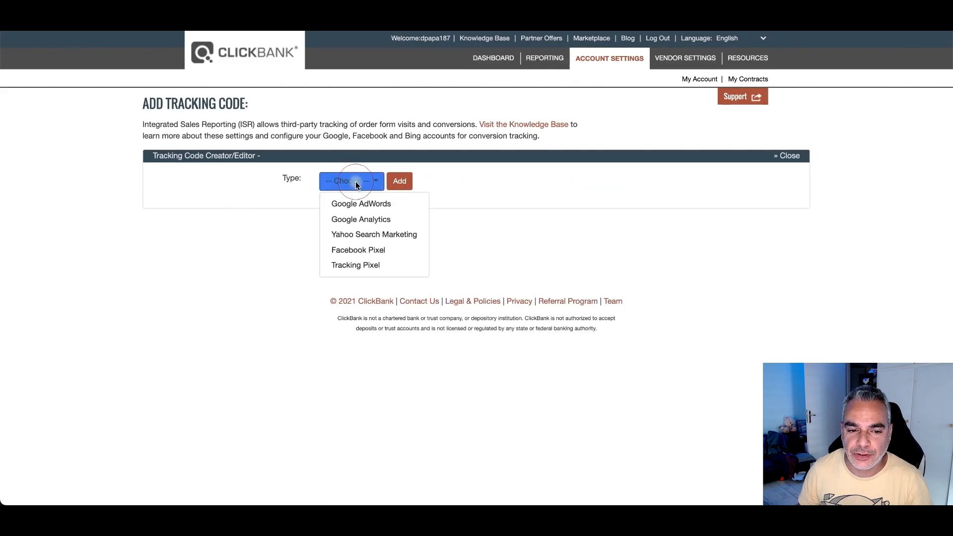
pyautogui.click(332, 266)
pyautogui.click(400, 182)
pyautogui.click(362, 262)
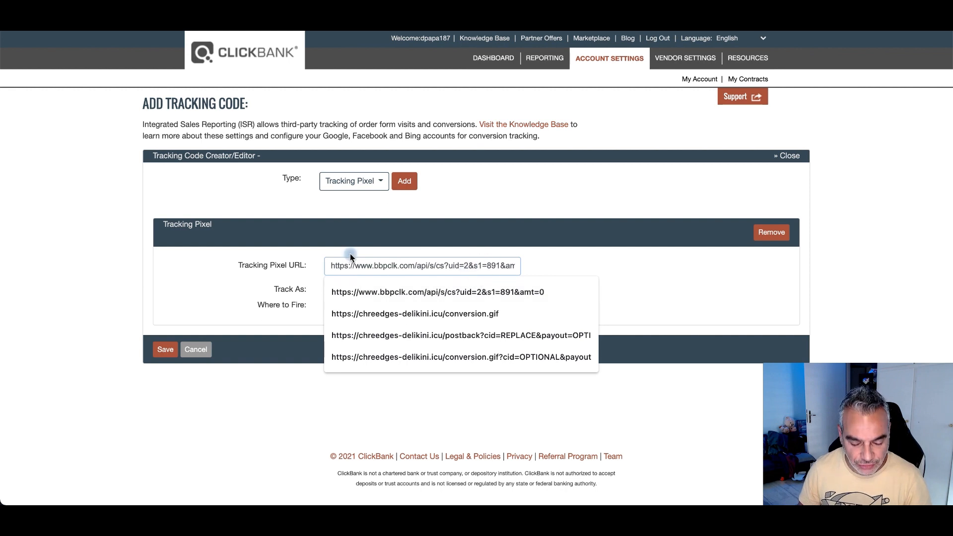
pyautogui.click(333, 263)
pyautogui.click(392, 289)
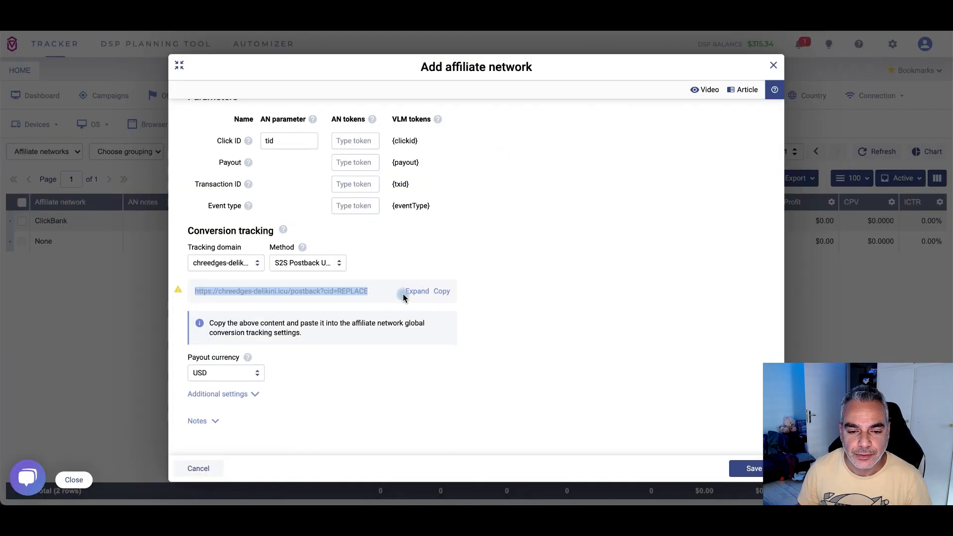
pyautogui.click(437, 291)
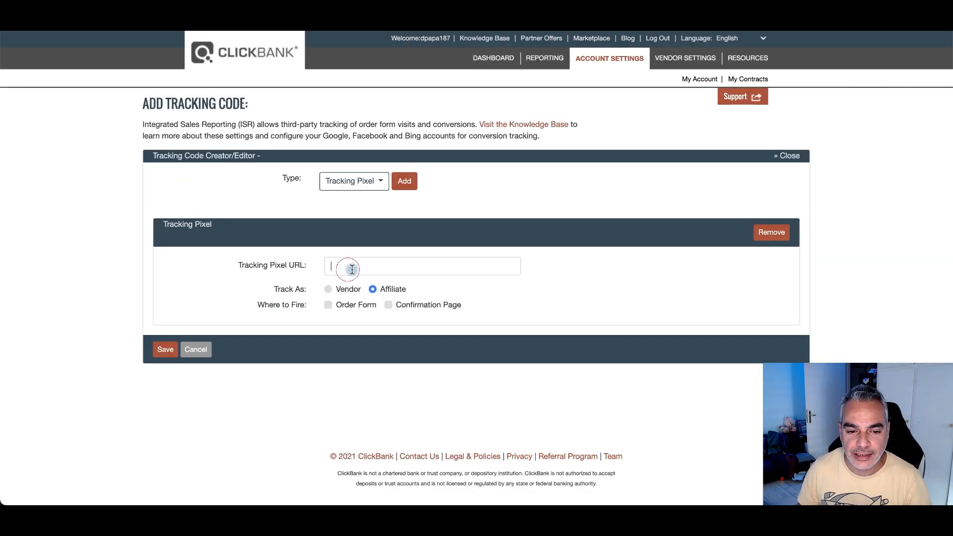
pyautogui.write('https://chreedges-delikini.icu/postback?cid=REPLACE')
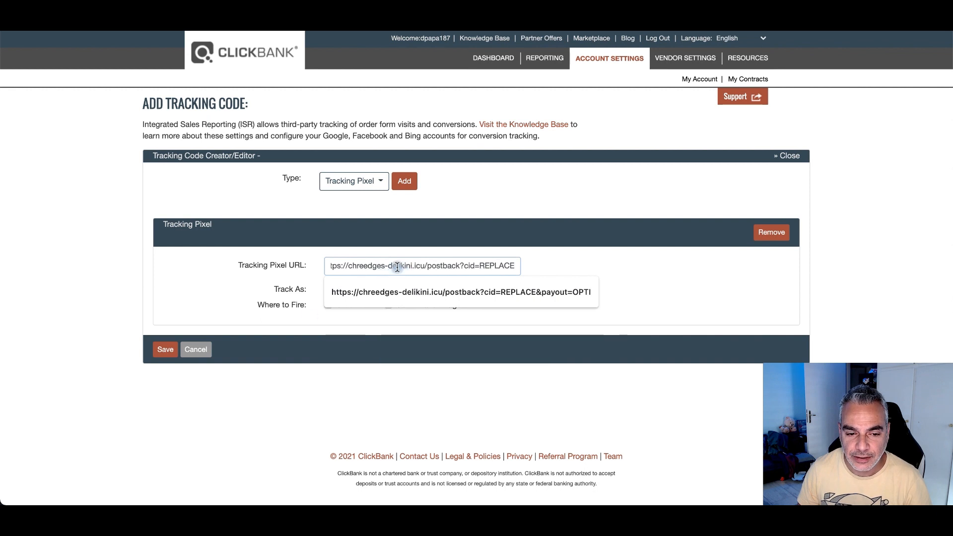
pyautogui.click(210, 291)
# Set the pixel to fire on the Confirmation Page and review the event parameters offered for it.
pyautogui.click(328, 305)
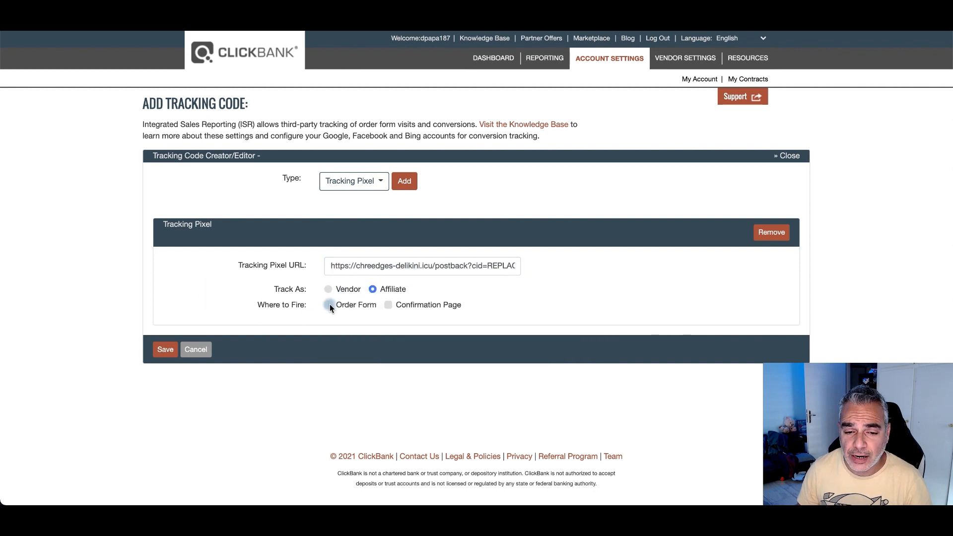
pyautogui.click(387, 305)
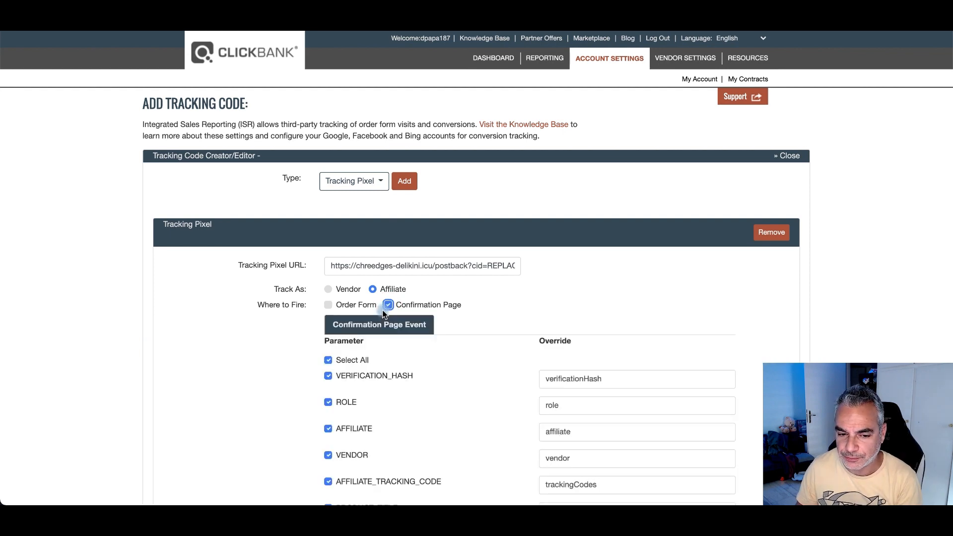
pyautogui.scroll(-7, 403, 343)
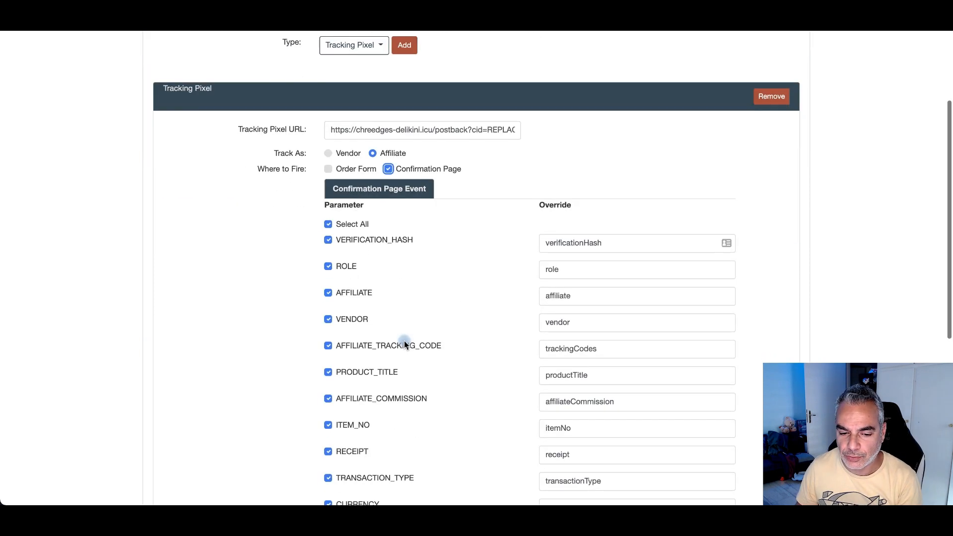
pyautogui.scroll(10, 402, 348)
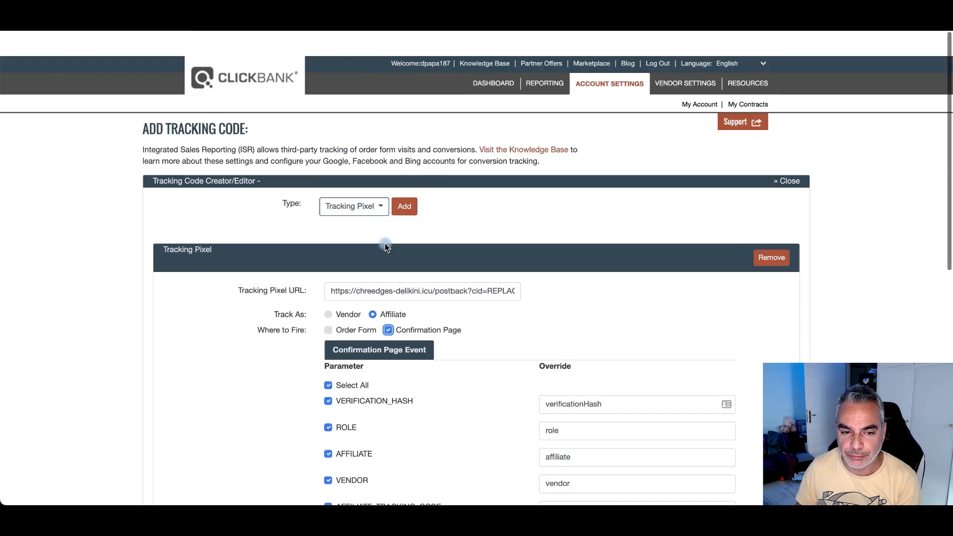
# Set the pixel to fire on the Order Form instead of the Confirmation Page and review the order form parameters.
pyautogui.click(329, 306)
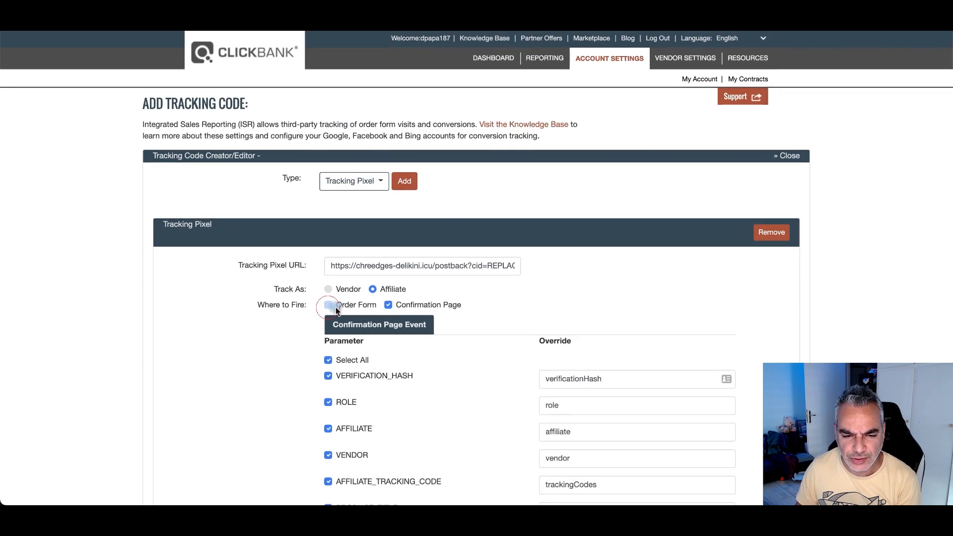
pyautogui.click(388, 305)
pyautogui.scroll(-5, 369, 324)
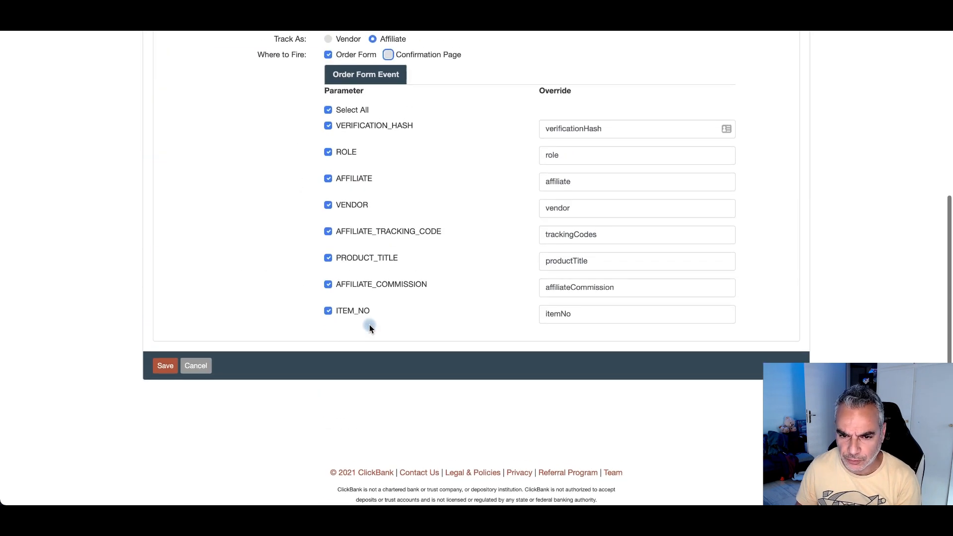
pyautogui.scroll(2, 355, 324)
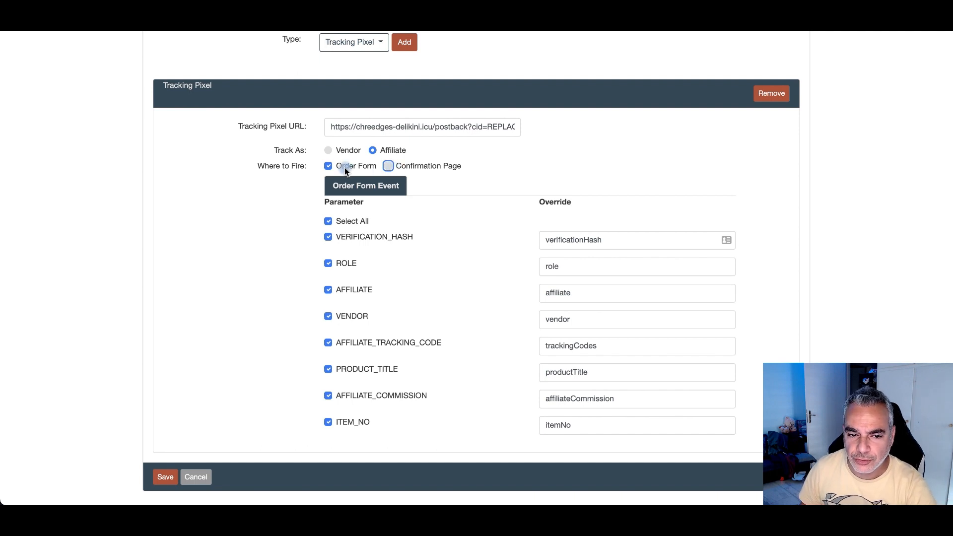
# Make the pixel fire on both the Order Form and the Confirmation Page and show the confirmation page event parameters.
pyautogui.click(387, 166)
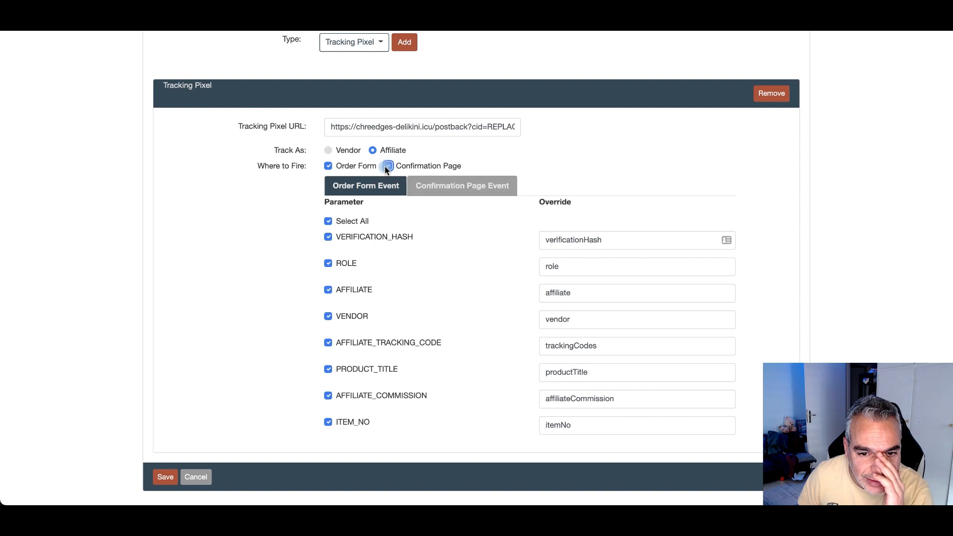
pyautogui.click(327, 166)
pyautogui.click(328, 166)
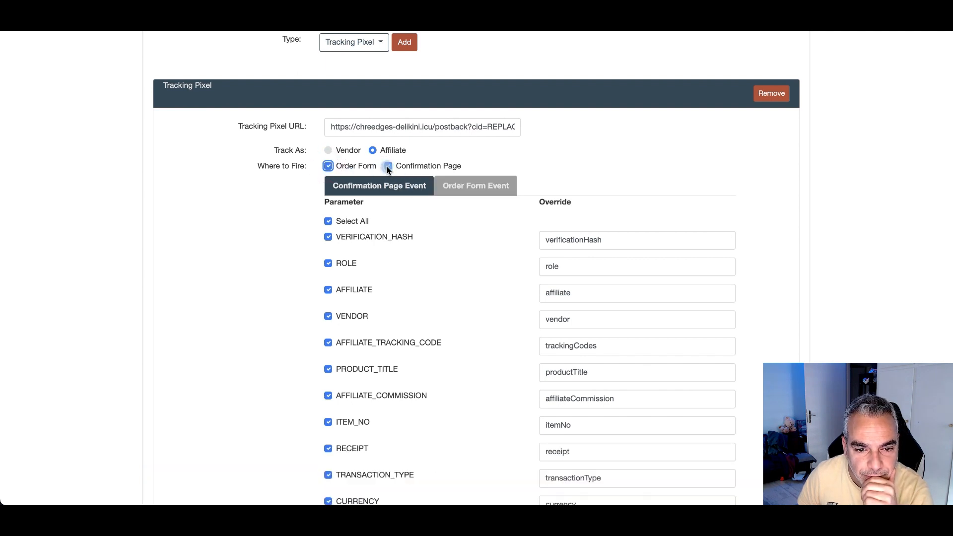
pyautogui.click(388, 166)
pyautogui.click(392, 168)
pyautogui.click(467, 192)
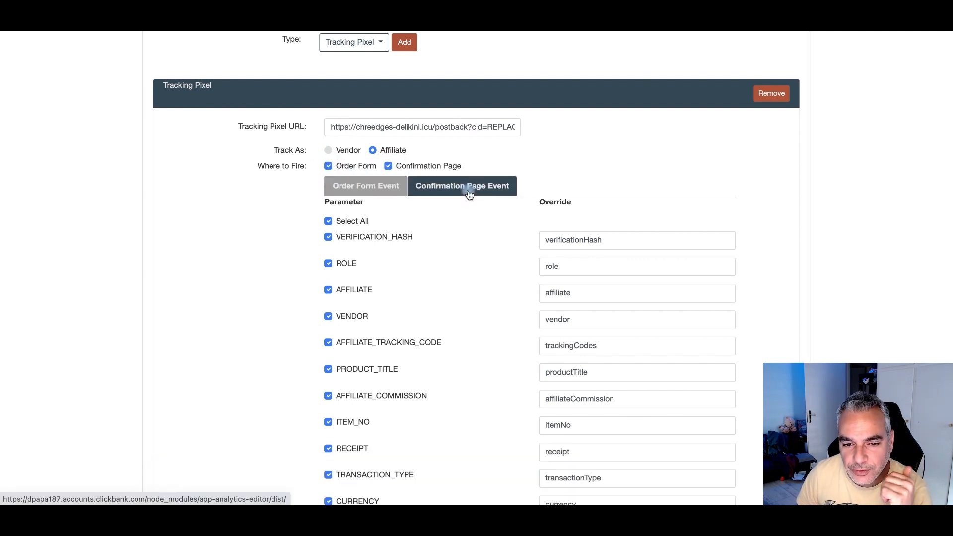
# Check the confirmation page event's parameter list and save the tracking pixel with all parameters selected.
pyautogui.scroll(-10, 484, 232)
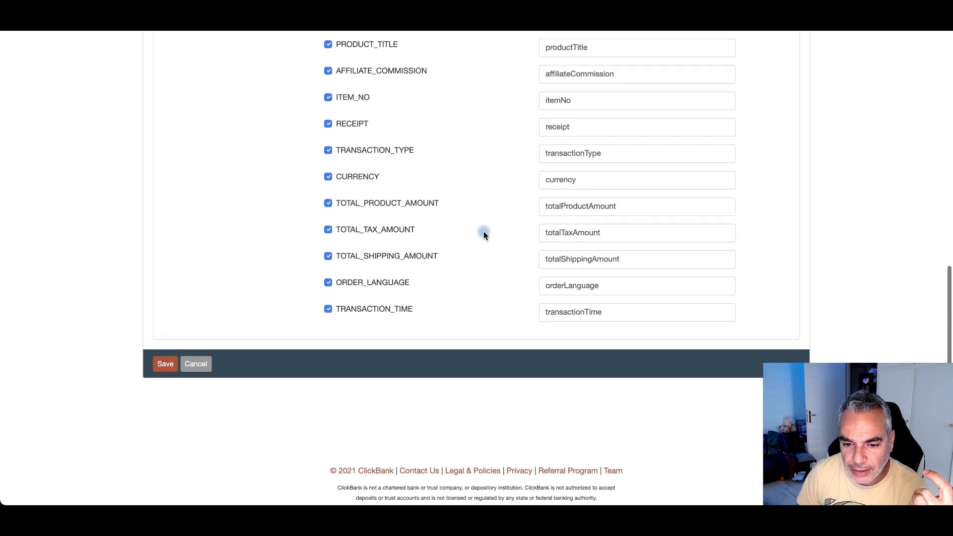
pyautogui.click(166, 367)
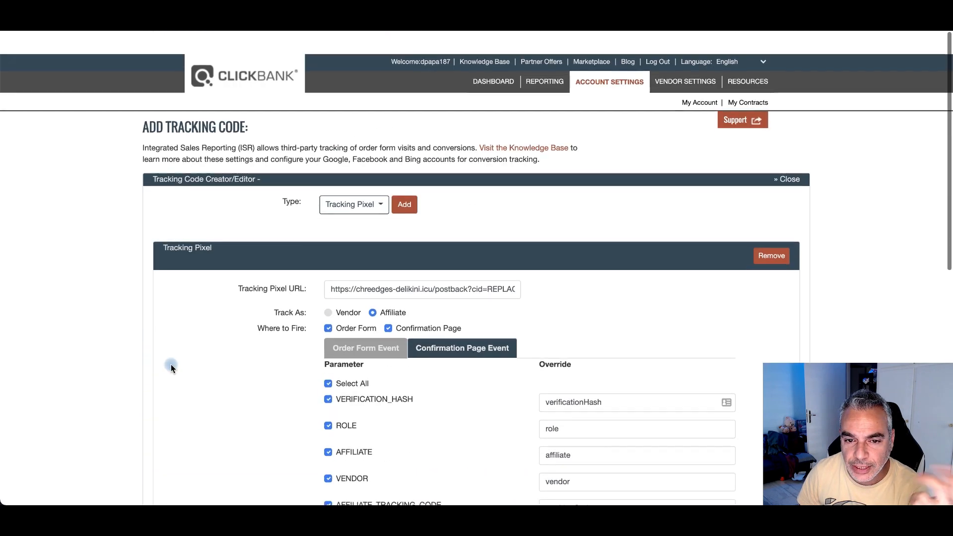
pyautogui.scroll(-2, 199, 346)
pyautogui.scroll(-12, 198, 345)
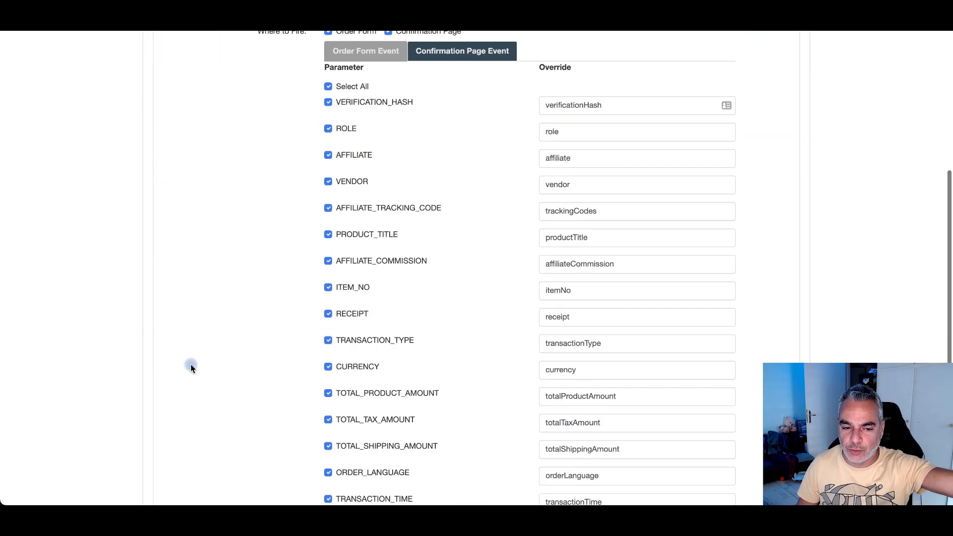
pyautogui.click(157, 368)
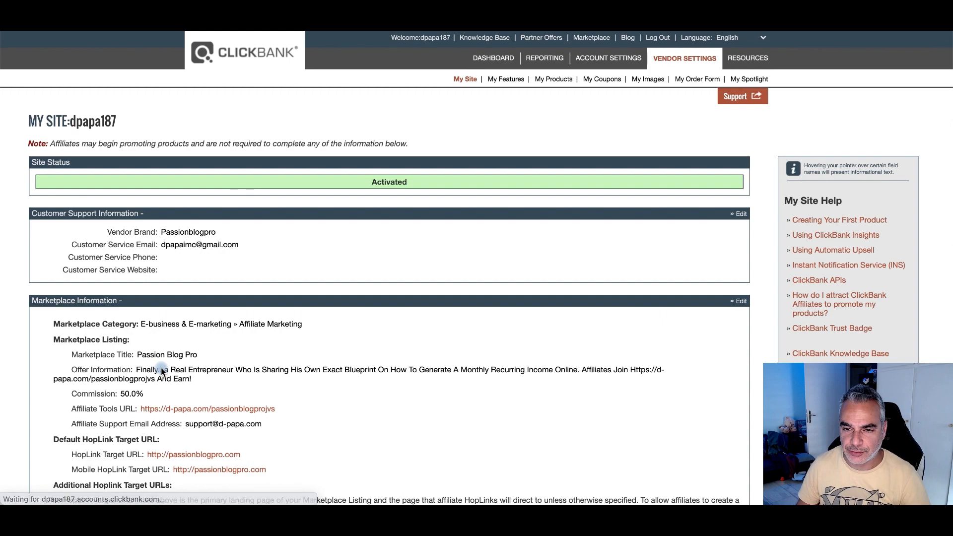
# Find the Okinawa tracker pixels under Integrated Sales Reporting and activate the inactive conversion.gif pixel.
pyautogui.scroll(-20, 347, 234)
pyautogui.scroll(-5, 337, 236)
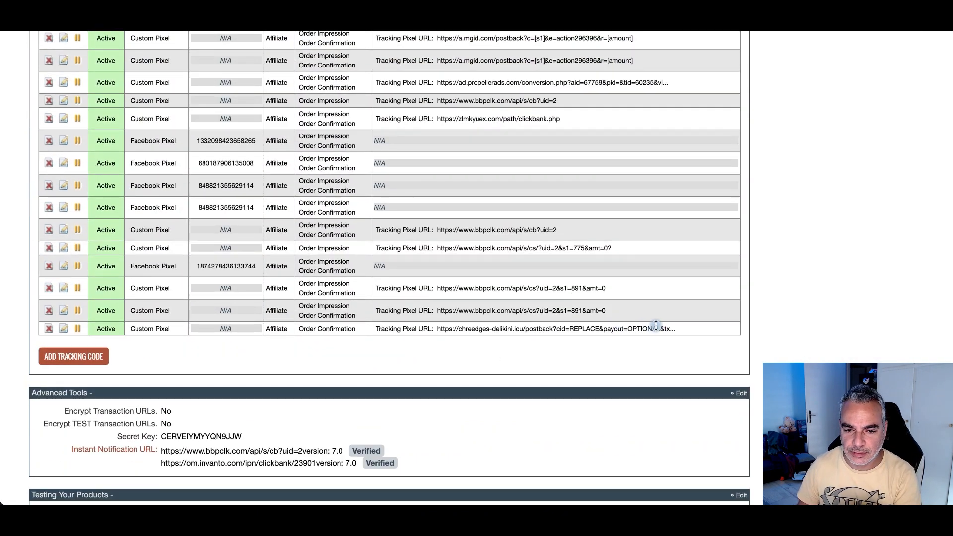
pyautogui.scroll(15, 150, 336)
pyautogui.scroll(-5, 150, 336)
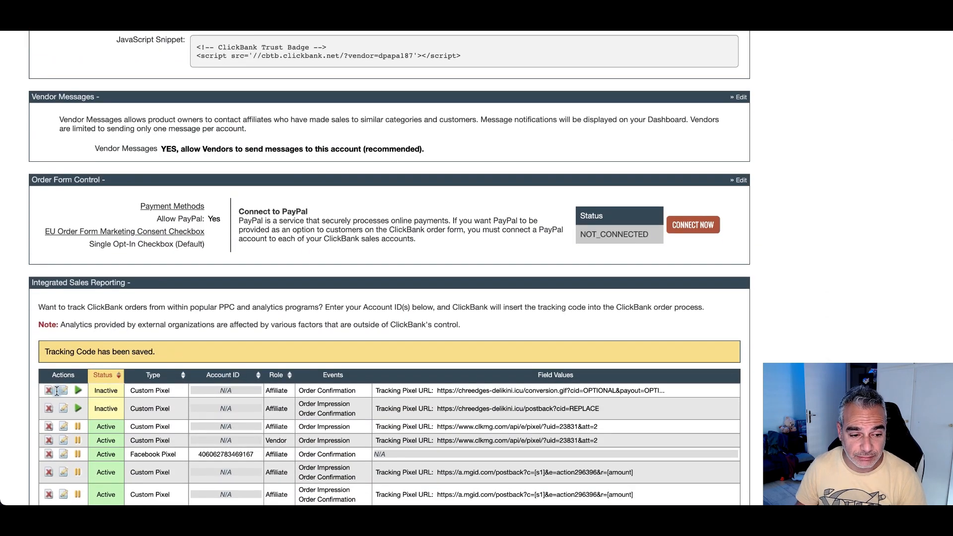
pyautogui.click(76, 393)
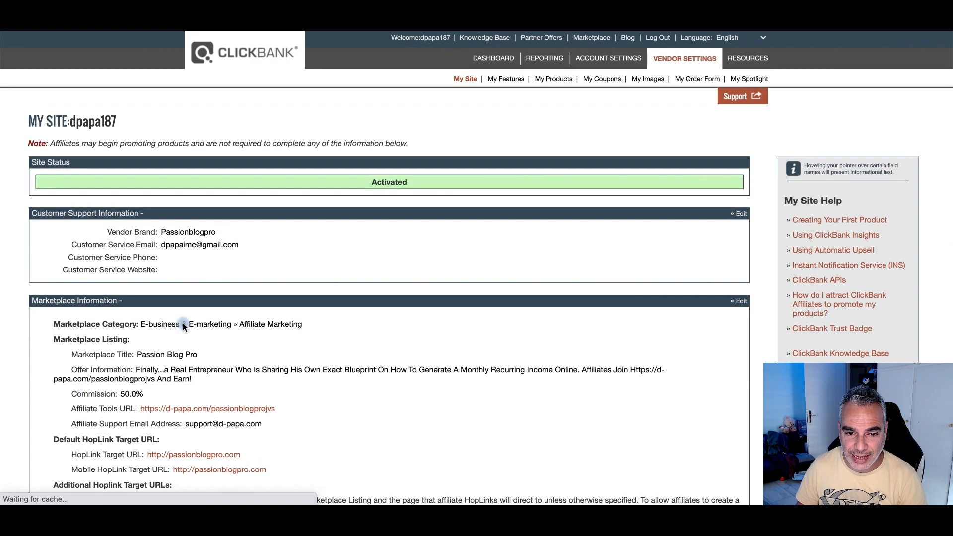
pyautogui.scroll(-5, 183, 323)
pyautogui.scroll(5, 183, 324)
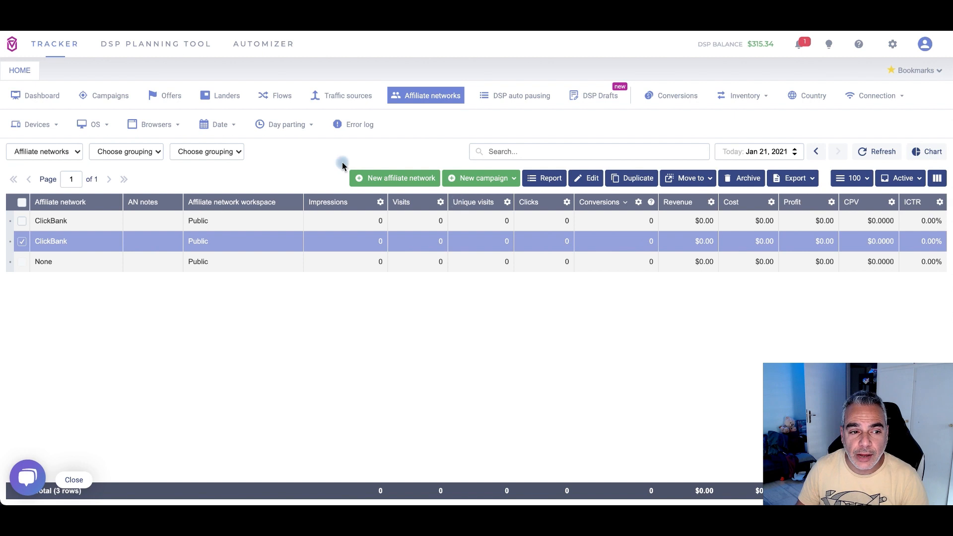
# Go to the tracker's campaigns and start a new DSP campaign of the Native type.
pyautogui.click(42, 97)
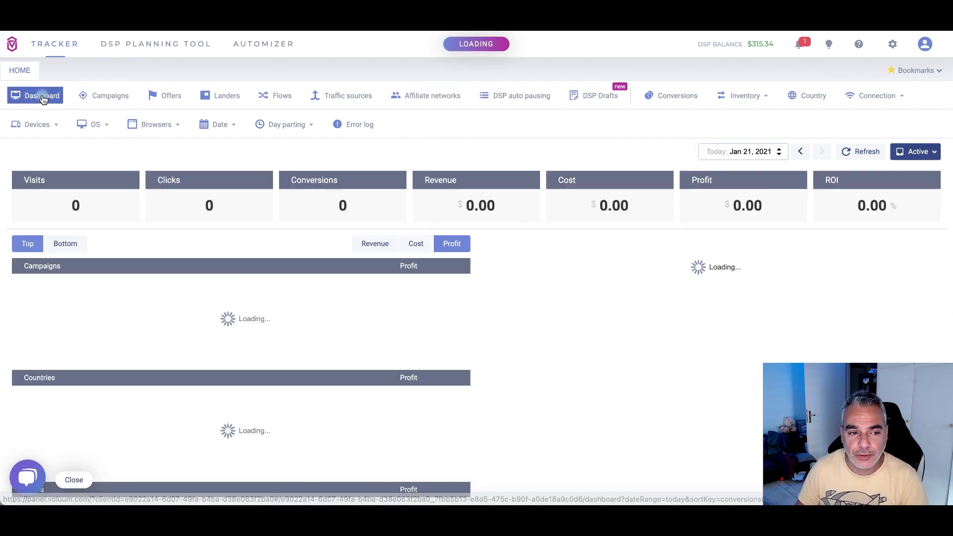
pyautogui.click(100, 96)
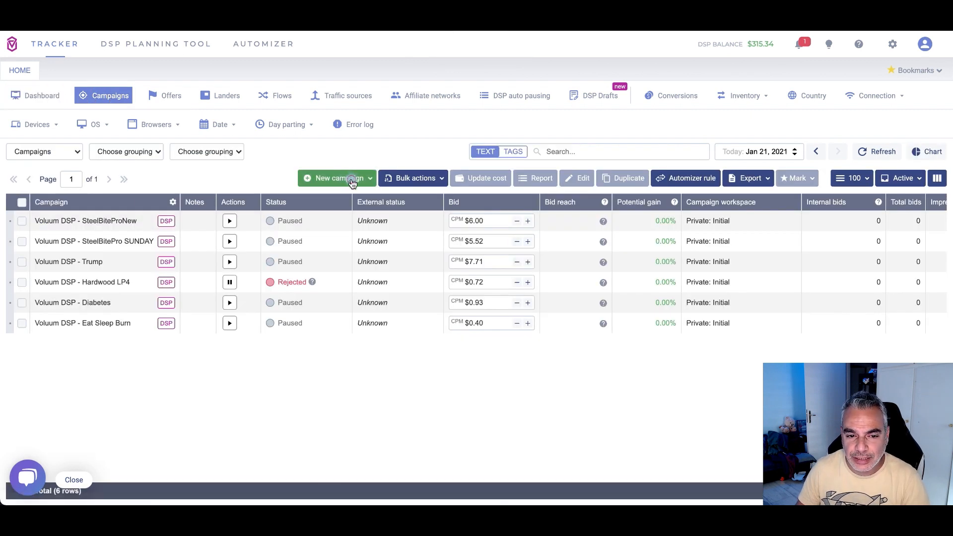
pyautogui.moveTo(347, 179)
pyautogui.click(313, 216)
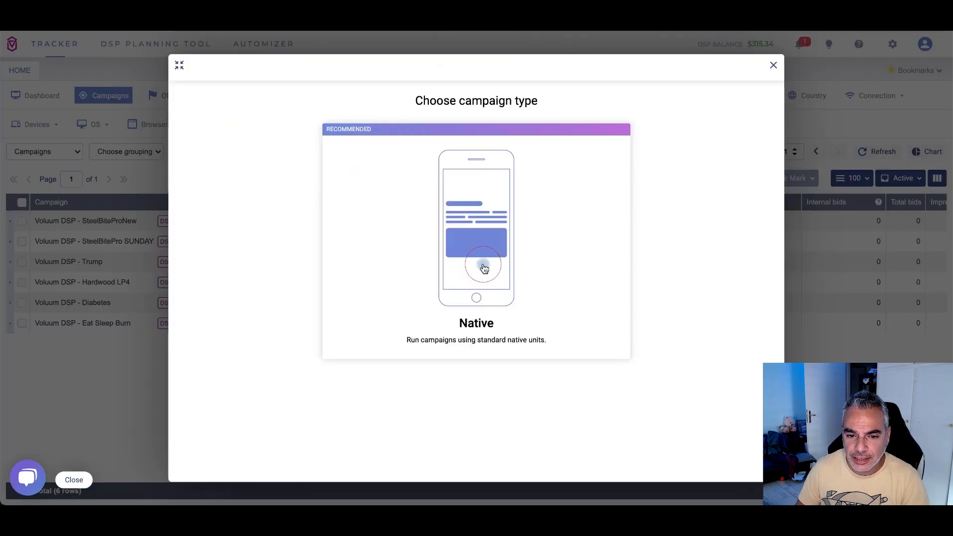
pyautogui.click(483, 268)
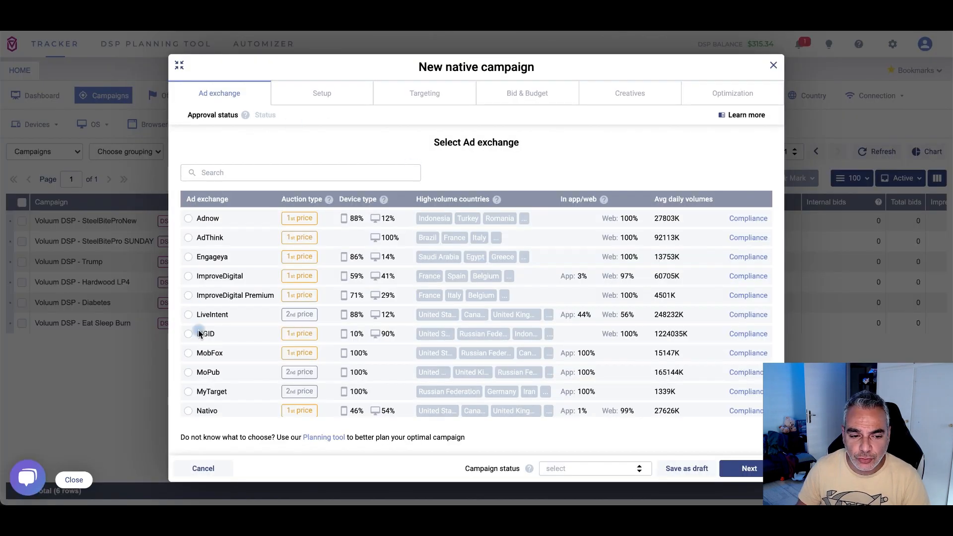
# Choose RevContent as the ad exchange for the native campaign and proceed to the setup stage.
pyautogui.scroll(-3, 231, 305)
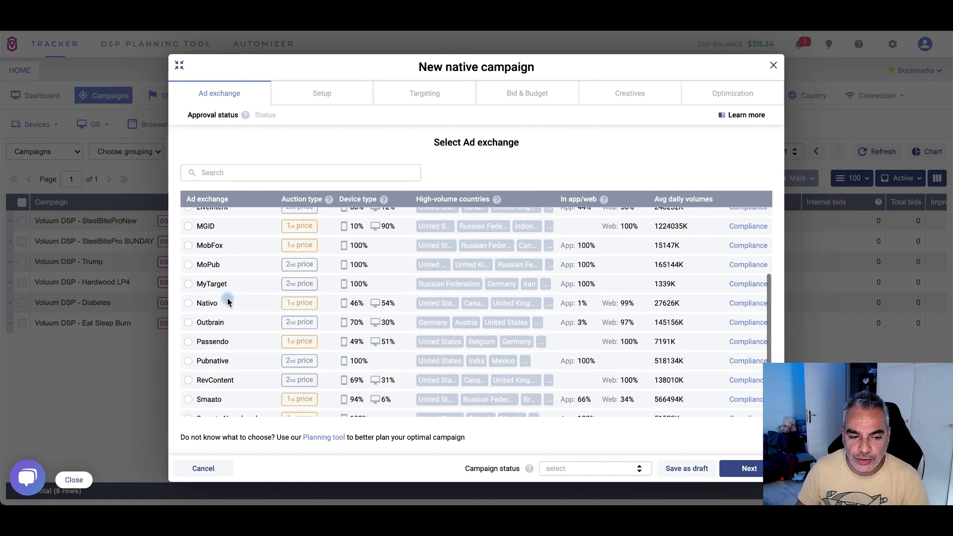
pyautogui.click(188, 351)
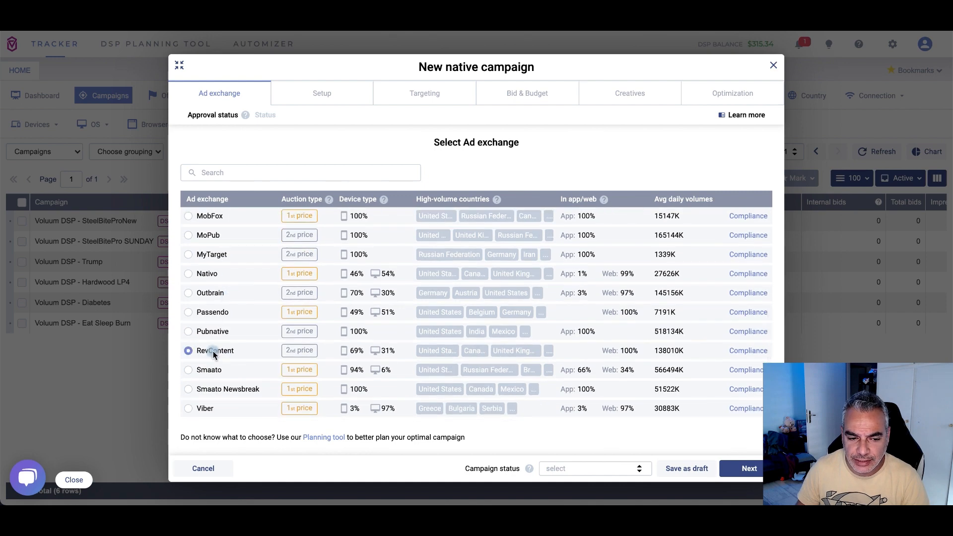
pyautogui.click(752, 471)
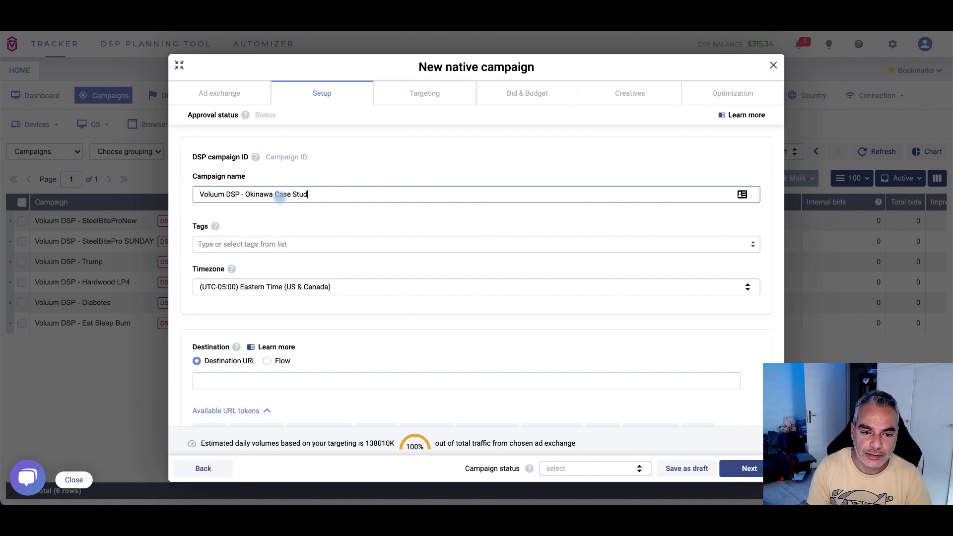
# Name the campaign "Voluum DSP - Okinawa Case Study" and add the new tag "okinawa".
pyautogui.click(265, 243)
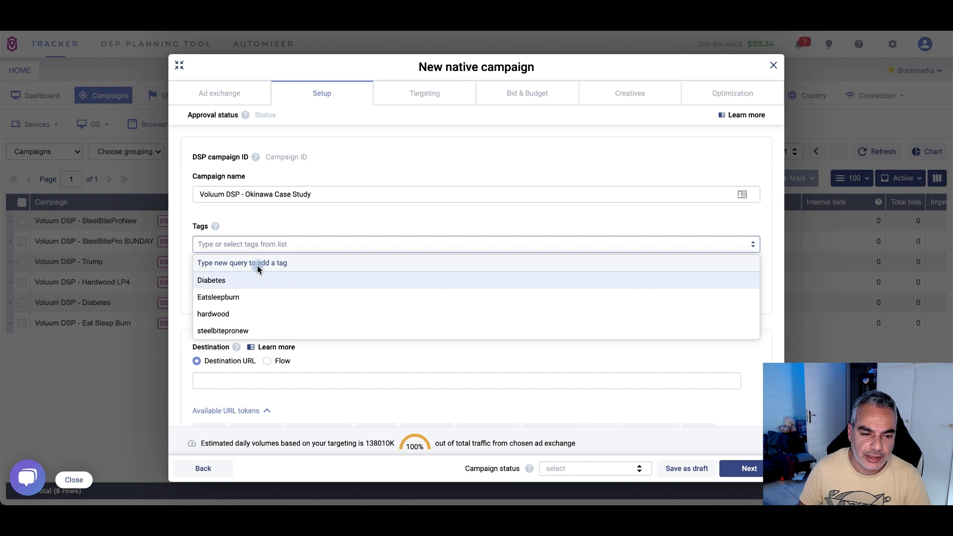
pyautogui.write('okinawa')
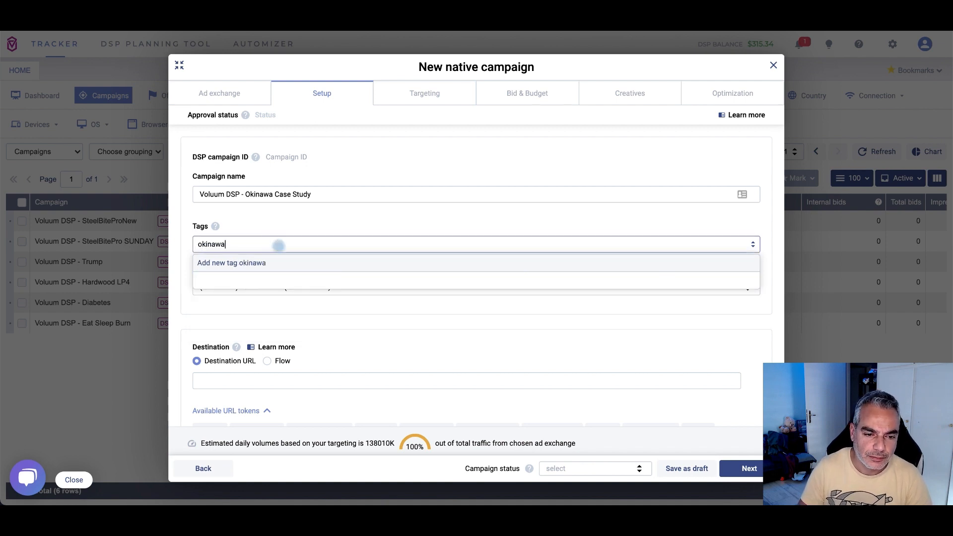
pyautogui.press('Return')
pyautogui.click(183, 221)
# Switch the campaign's destination type to Flow and select the "Global - Okinawa LP1" flow.
pyautogui.scroll(-1, 299, 241)
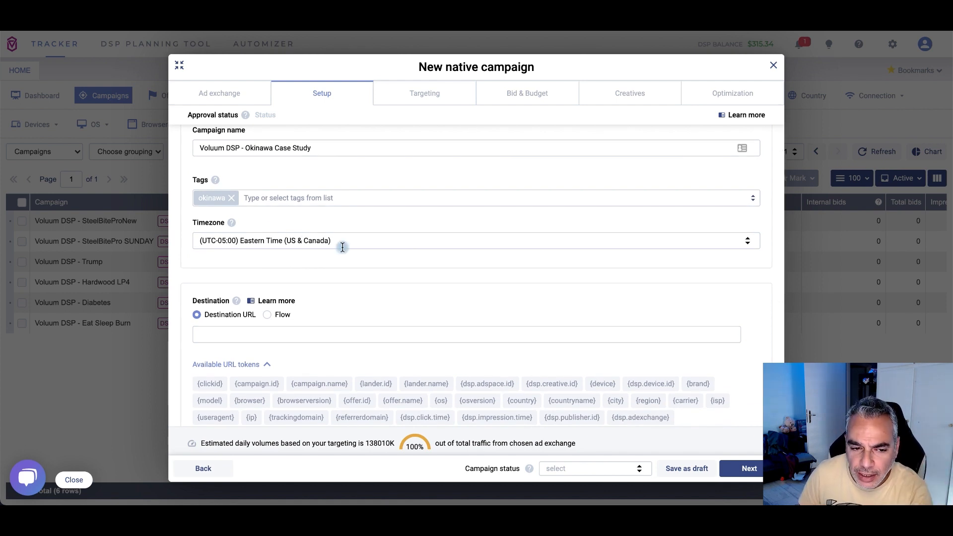
pyautogui.scroll(-2, 343, 243)
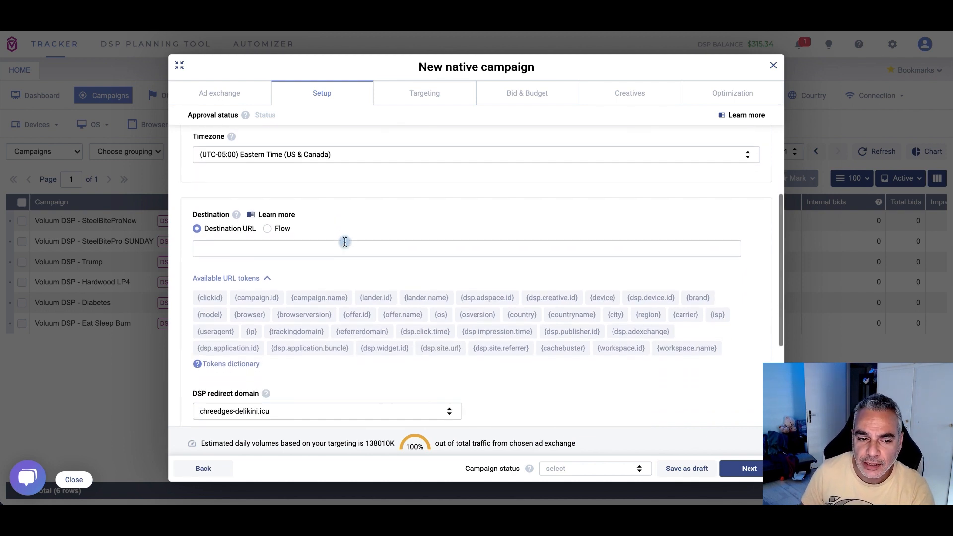
pyautogui.scroll(1, 345, 236)
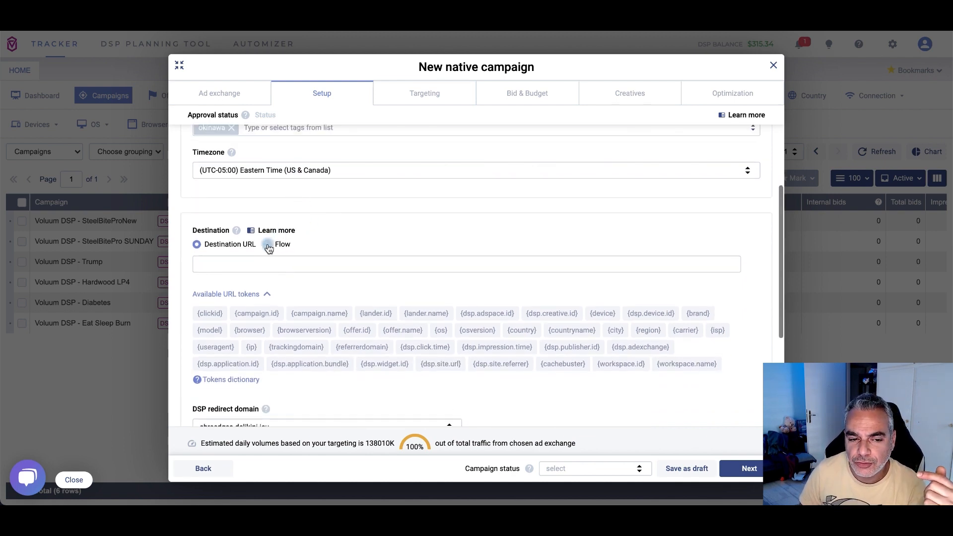
pyautogui.click(267, 245)
pyautogui.click(278, 264)
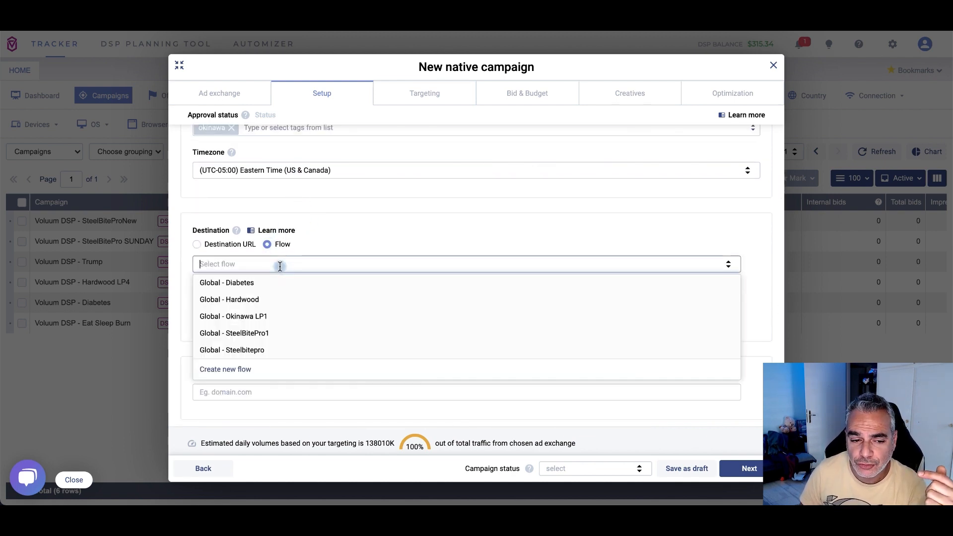
pyautogui.click(278, 320)
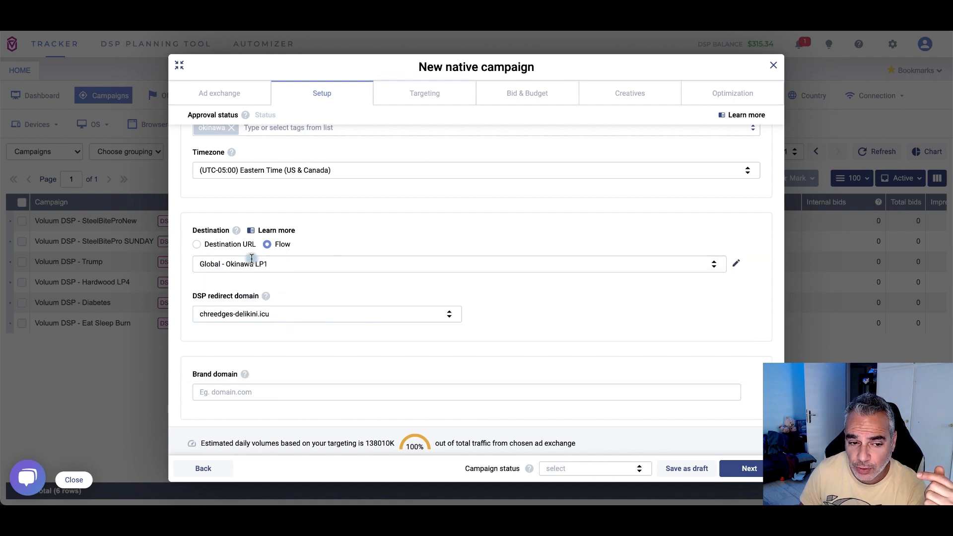
pyautogui.scroll(-1, 298, 318)
# Switch to ClickBank, find Okinawa Flat Belly Tonic in the Marketplace, then generate and copy its HopLink.
pyautogui.click(313, 385)
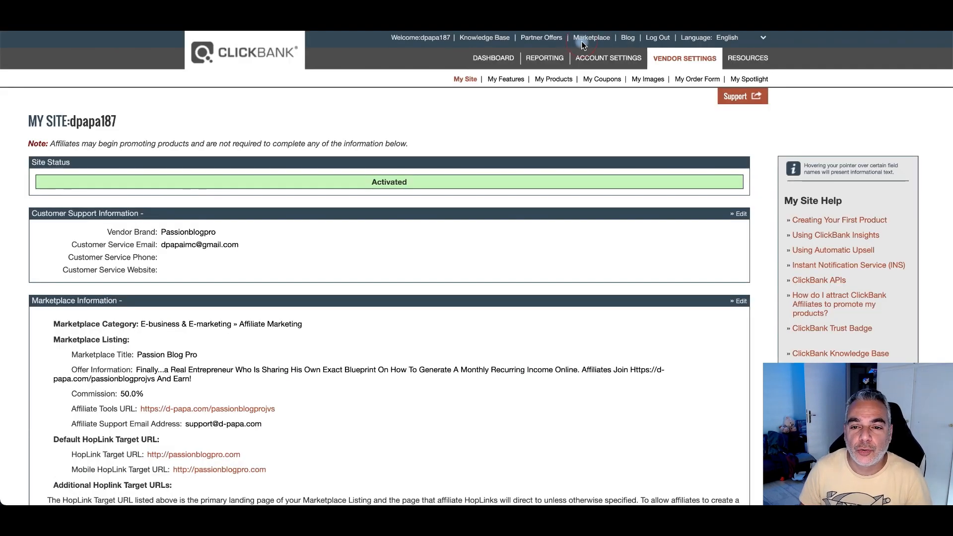
pyautogui.click(585, 40)
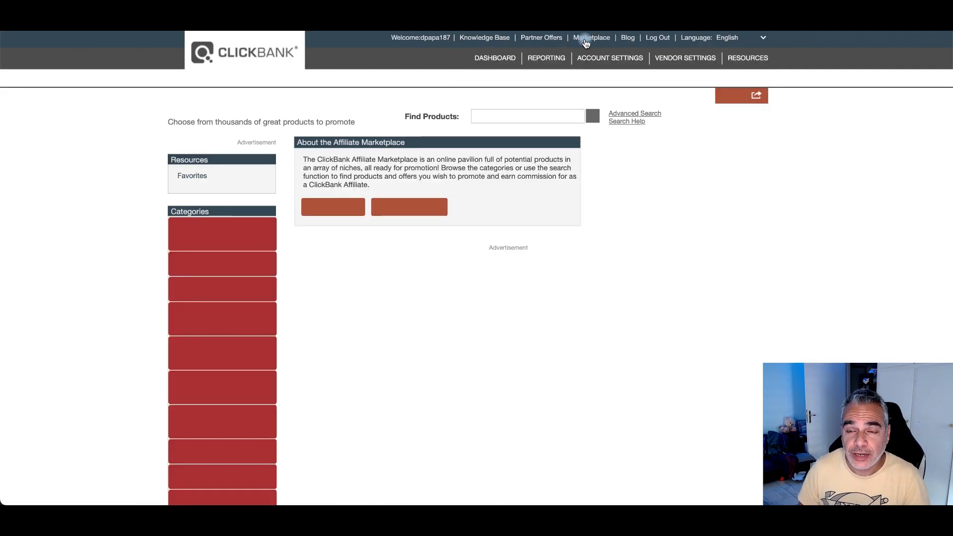
pyautogui.click(596, 118)
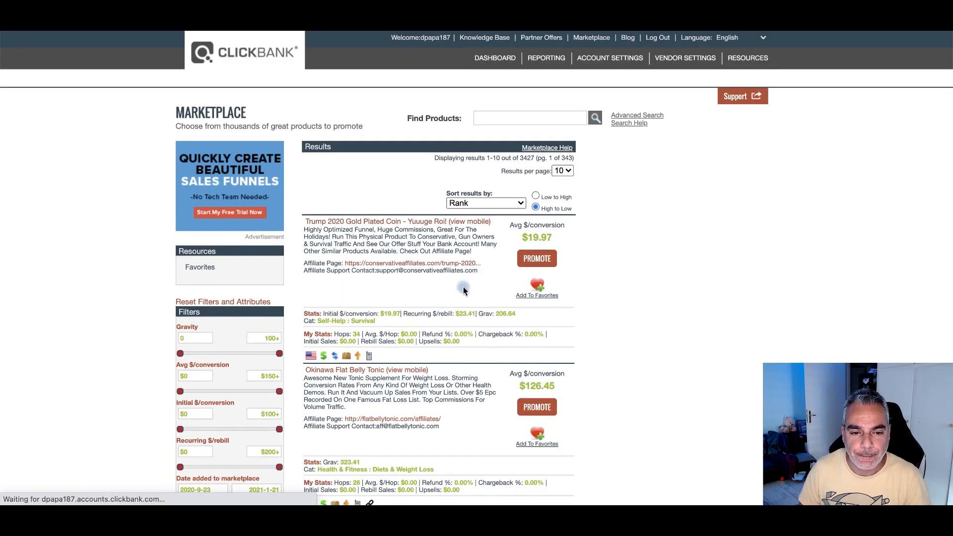
pyautogui.scroll(-2, 507, 363)
pyautogui.click(548, 366)
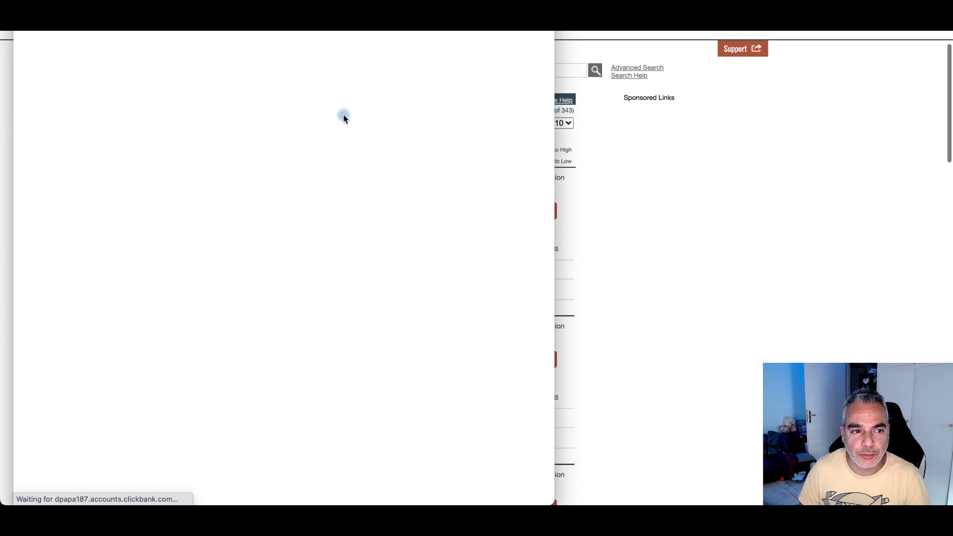
pyautogui.click(285, 128)
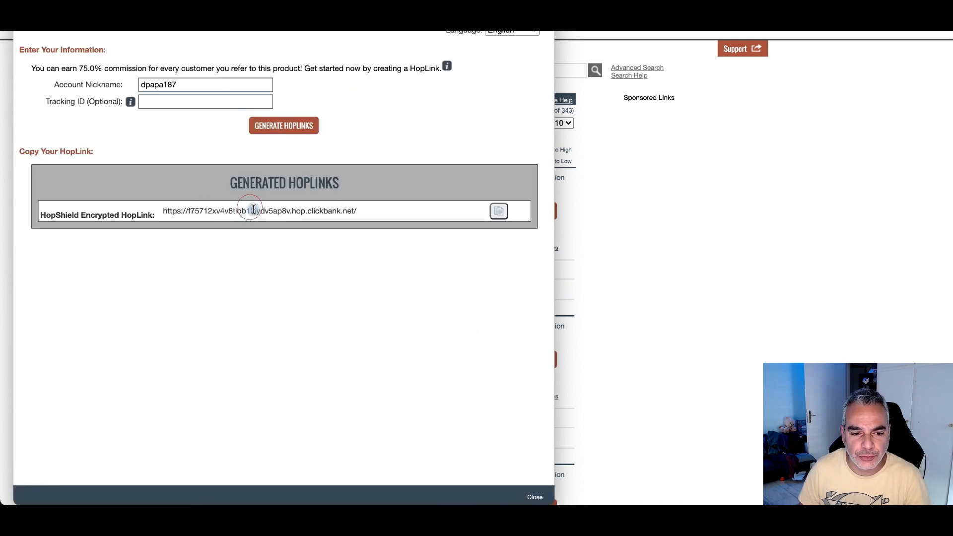
pyautogui.click(499, 211)
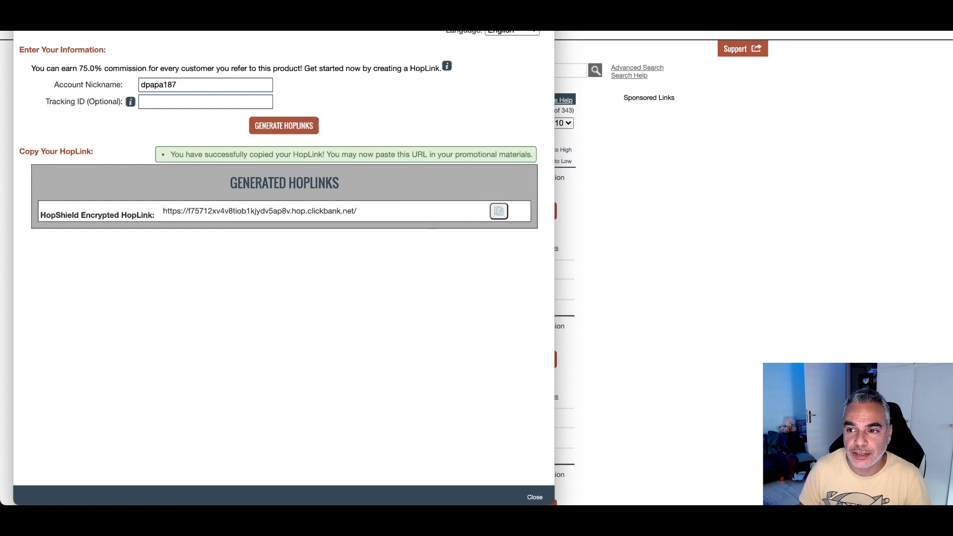
# Load the copied HopLink in a new browser tab and copy the flatbellytonic.com domain from the sales page's address.
pyautogui.press('super+w')
pyautogui.press('super+t')
pyautogui.press('super+v')
pyautogui.press('Return')
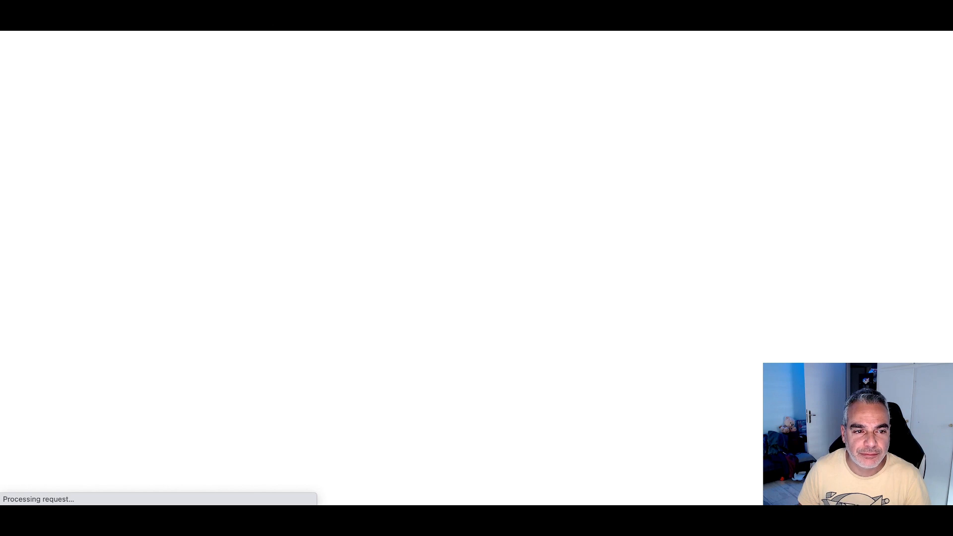
pyautogui.rightClick(199, 30)
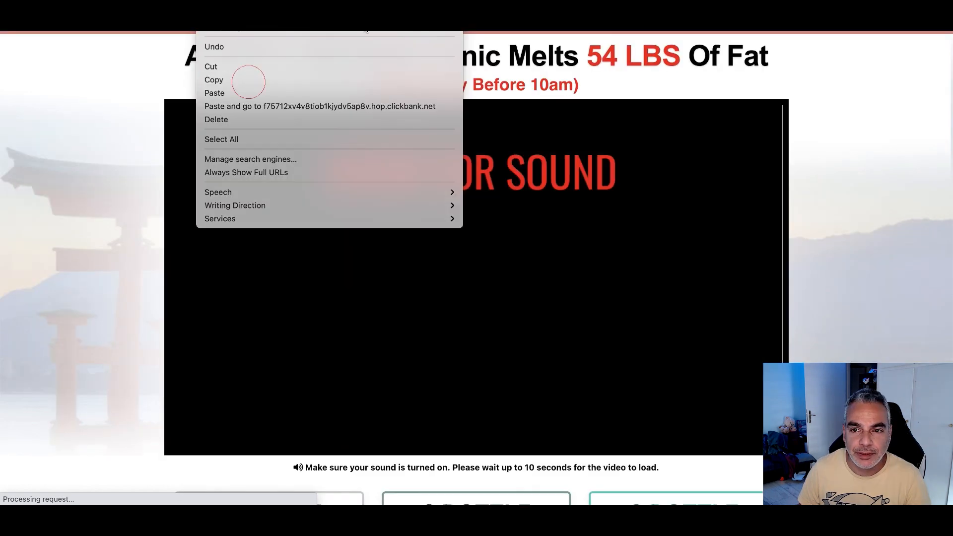
pyautogui.click(245, 79)
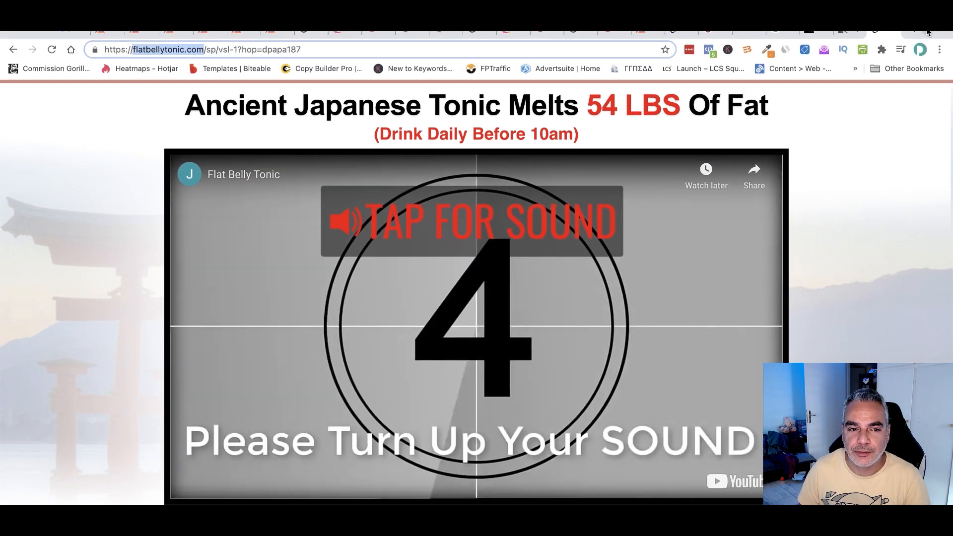
pyautogui.moveTo(934, 33); pyautogui.dragTo(927, 34)
pyautogui.click(193, 69)
pyautogui.click(193, 50)
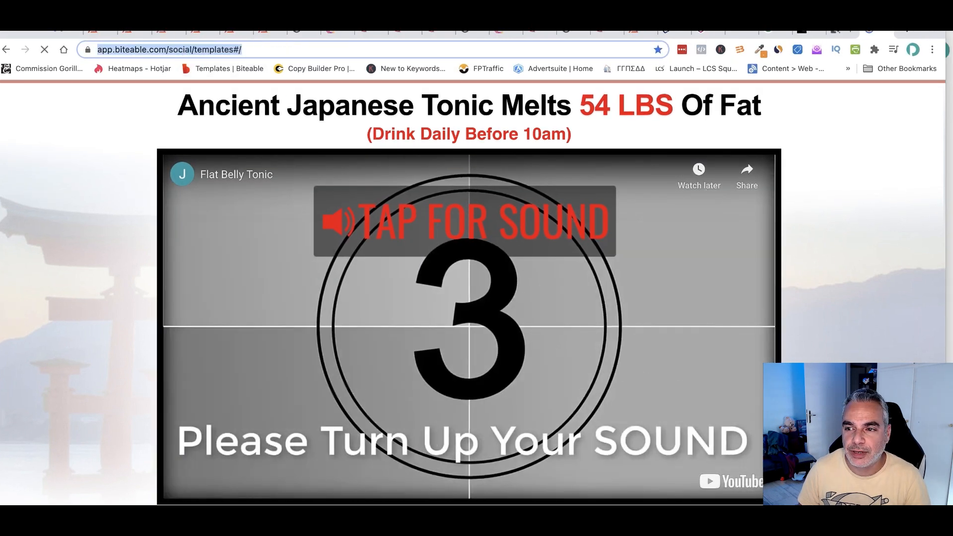
pyautogui.click(909, 0)
pyautogui.moveTo(909, 0); pyautogui.dragTo(865, 64)
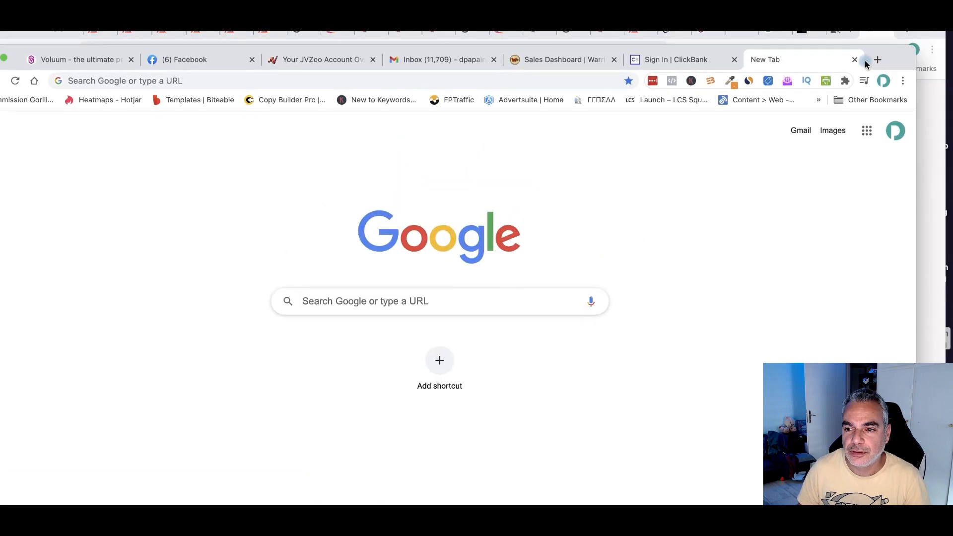
pyautogui.click(854, 59)
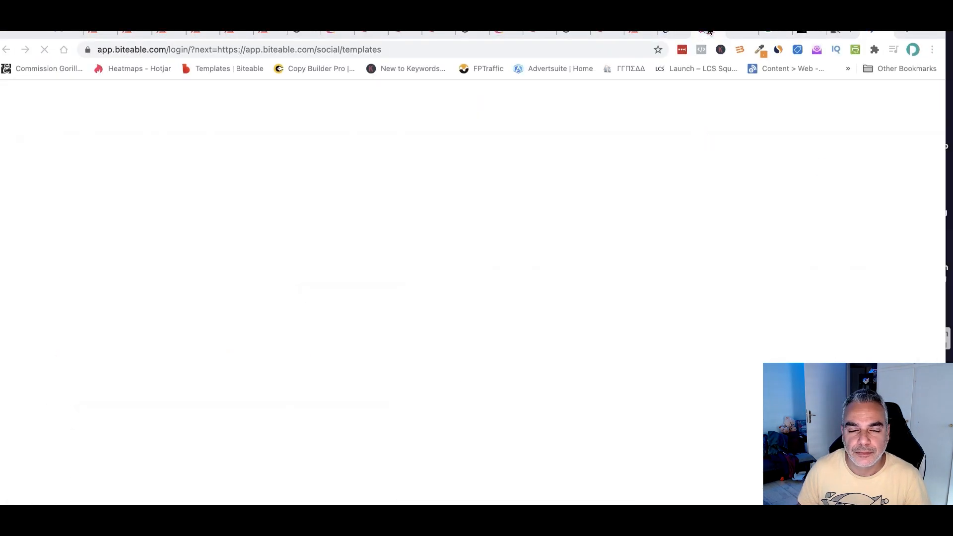
# Return to the Voluum campaign form, set the brand domain to flatbellytonic.com and continue to targeting.
pyautogui.click(709, 31)
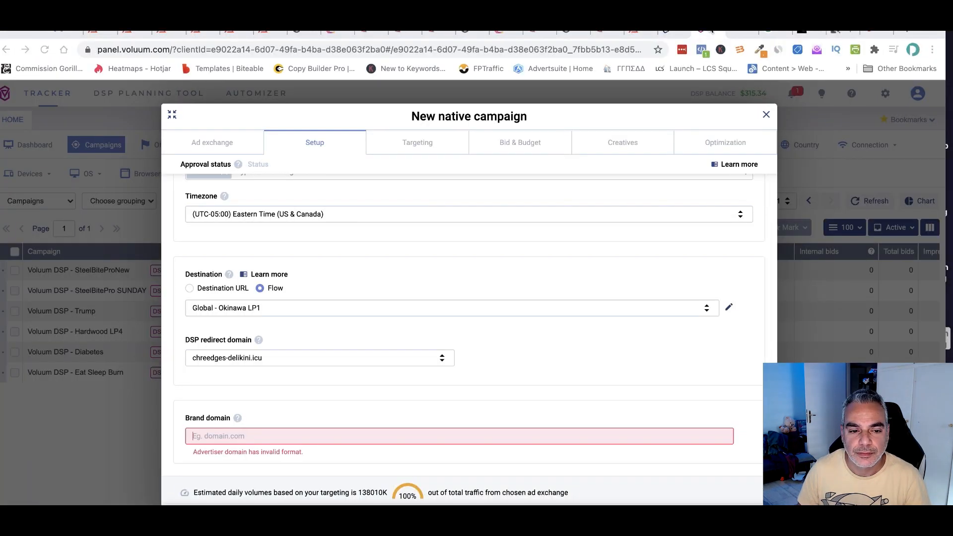
pyautogui.click(235, 435)
pyautogui.hotkey('ctrl', 'v')
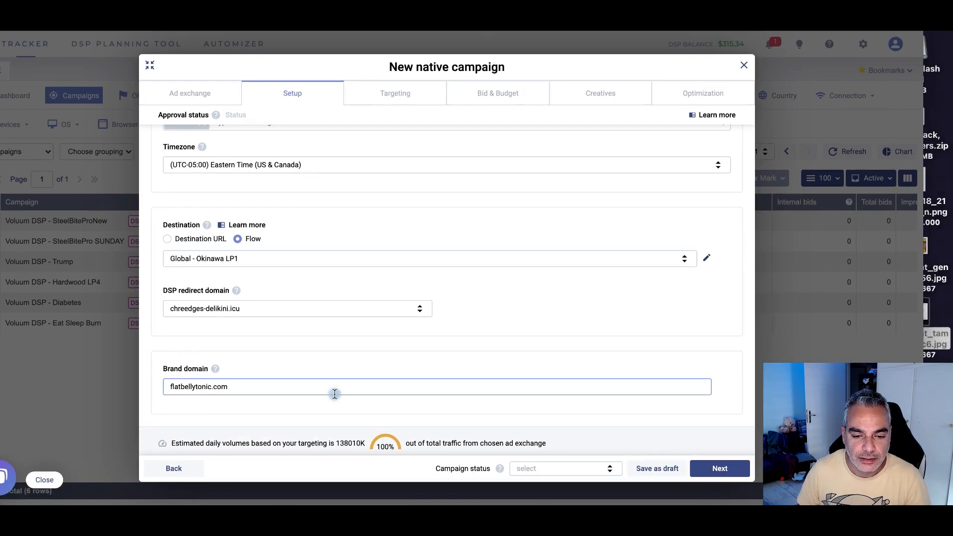
pyautogui.click(721, 468)
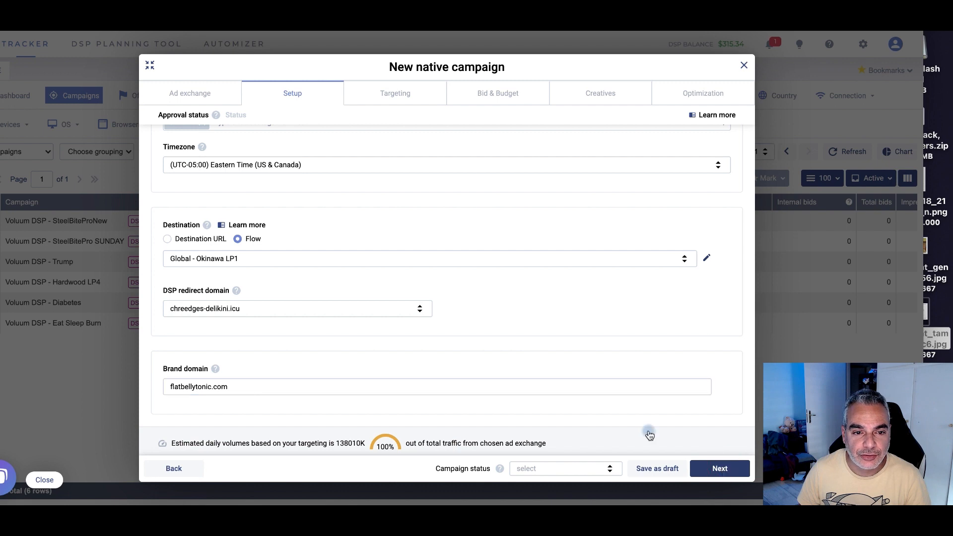
# Restrict the campaign's device type targeting to Desktop.
pyautogui.scroll(-2, 234, 305)
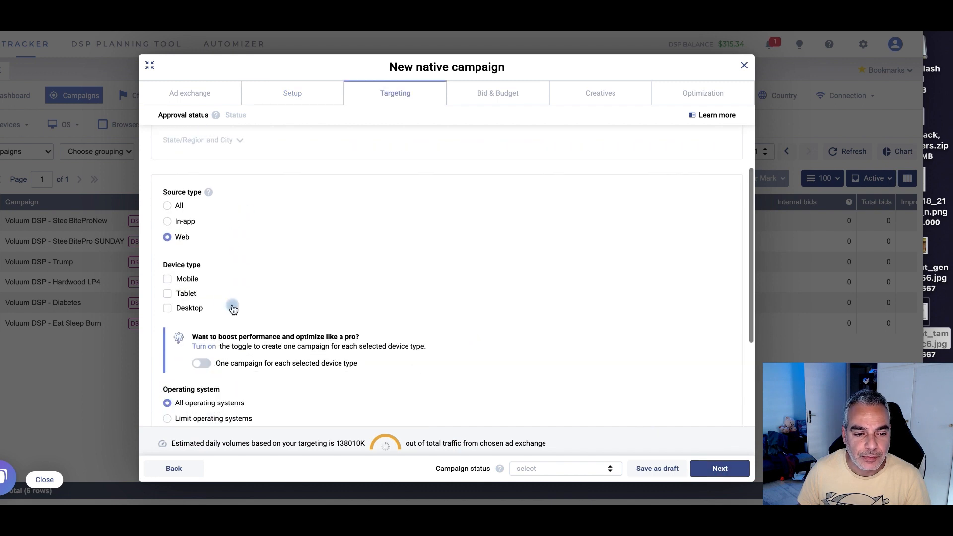
pyautogui.click(168, 308)
pyautogui.scroll(1, 188, 313)
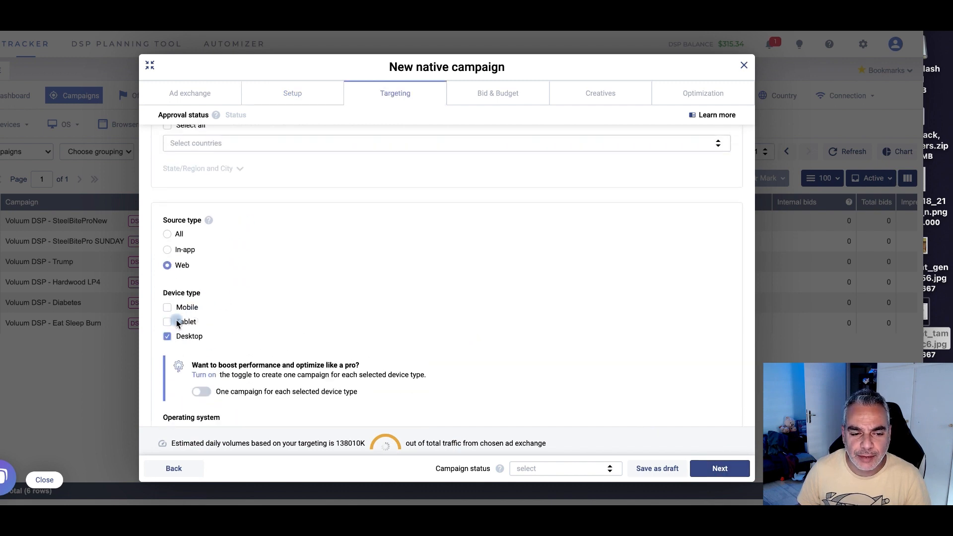
pyautogui.scroll(2, 217, 327)
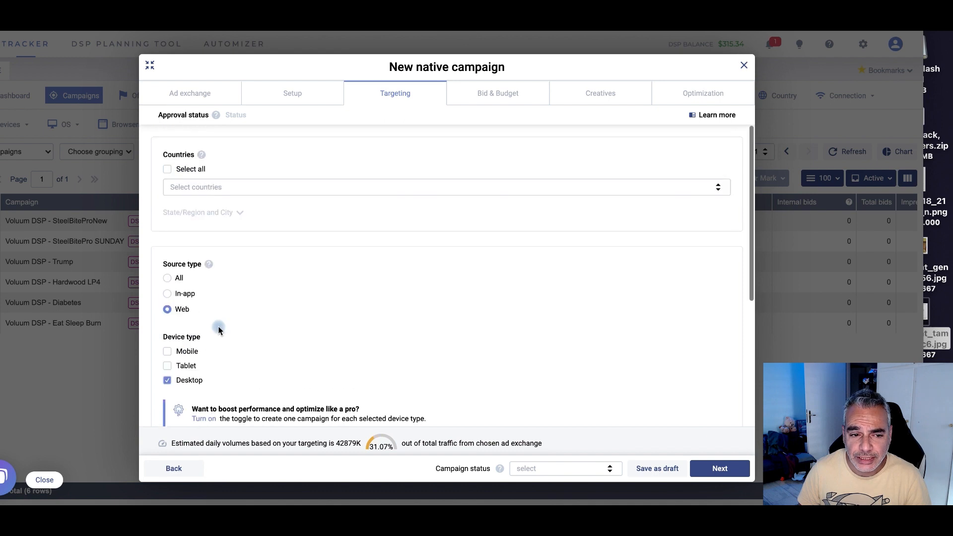
# Target only the United States in the campaign's country selection.
pyautogui.click(169, 169)
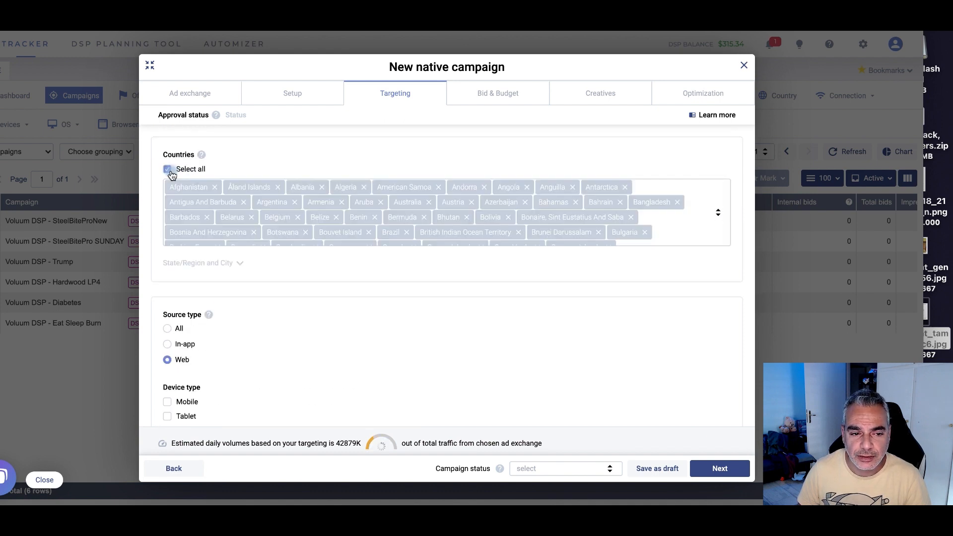
pyautogui.click(170, 170)
pyautogui.click(198, 186)
pyautogui.write('Unit')
pyautogui.press('BackSpace')
pyautogui.press('BackSpace')
pyautogui.press('BackSpace')
pyautogui.press('BackSpace')
pyautogui.write('Unitd')
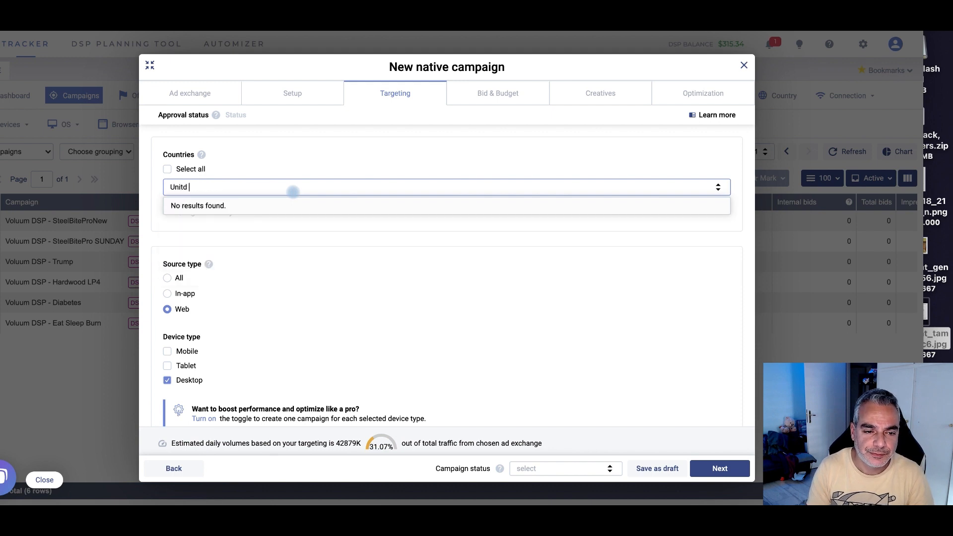
pyautogui.press('BackSpace')
pyautogui.write('ed States')
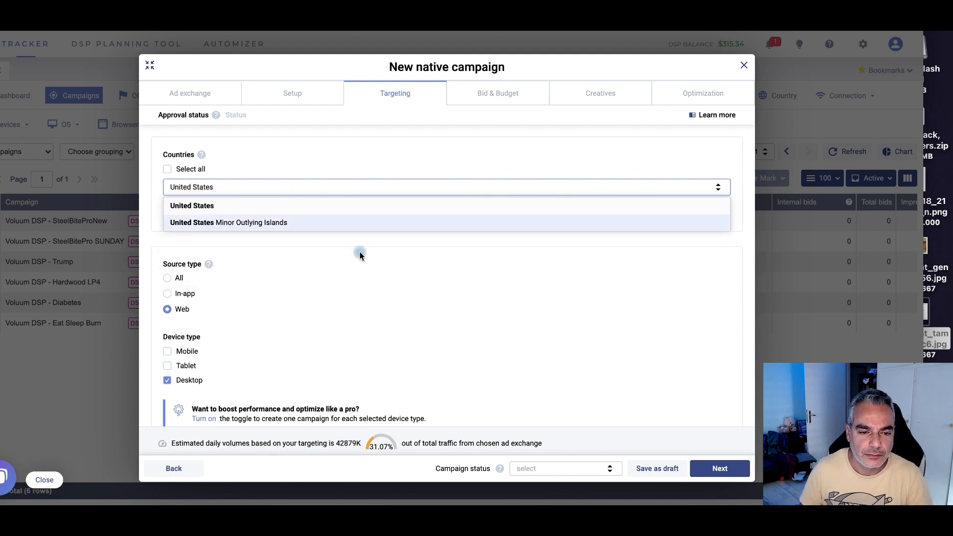
pyautogui.click(241, 205)
# Review the targeting settings and set the campaign status to Active.
pyautogui.scroll(-5, 392, 311)
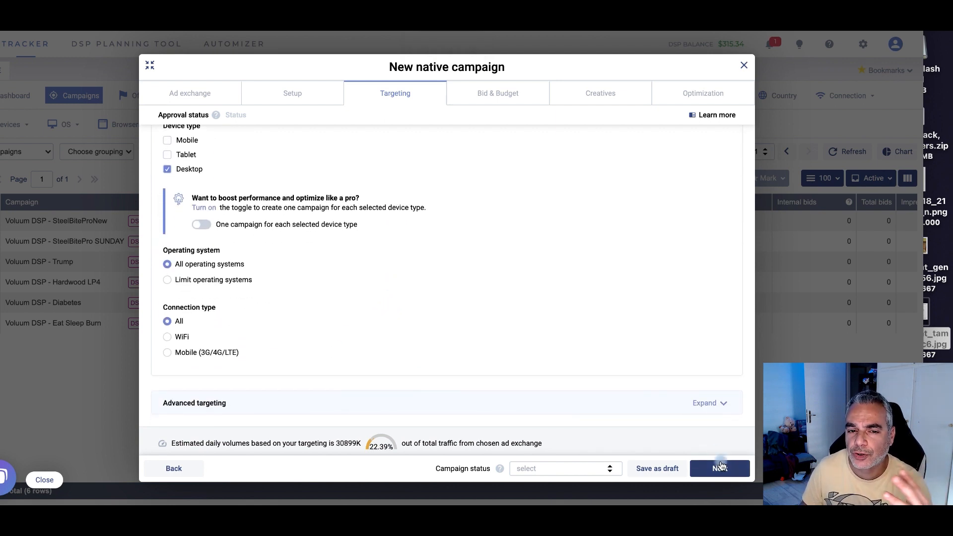
pyautogui.scroll(5, 231, 167)
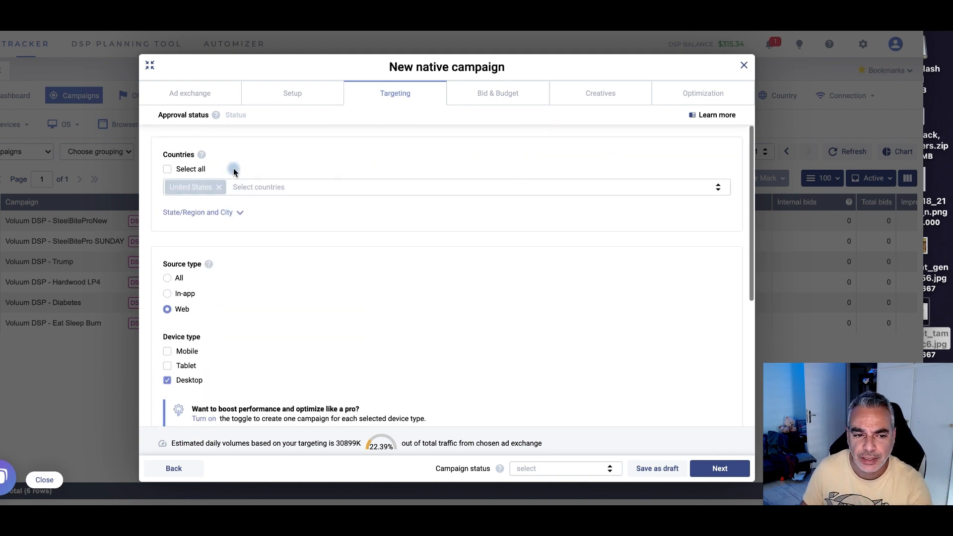
pyautogui.scroll(-5, 234, 171)
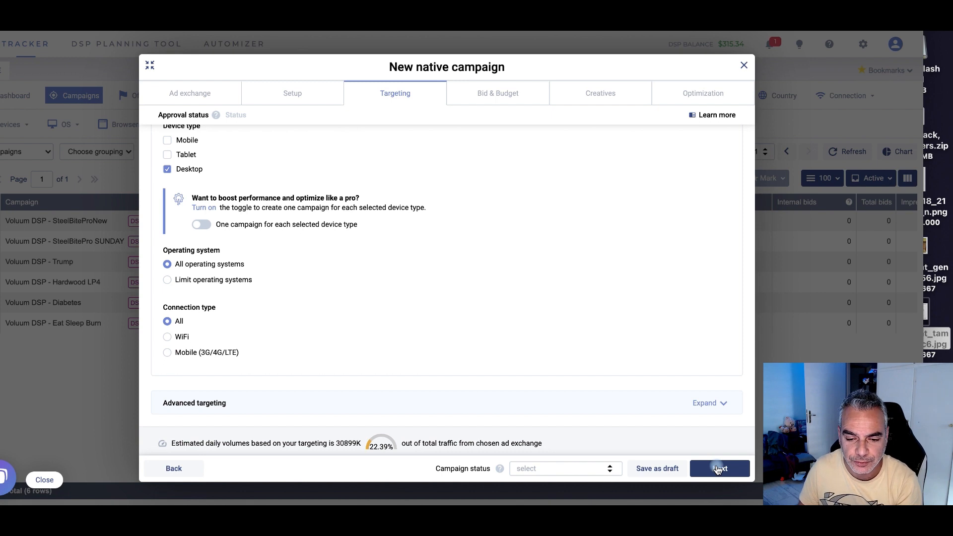
pyautogui.click(610, 469)
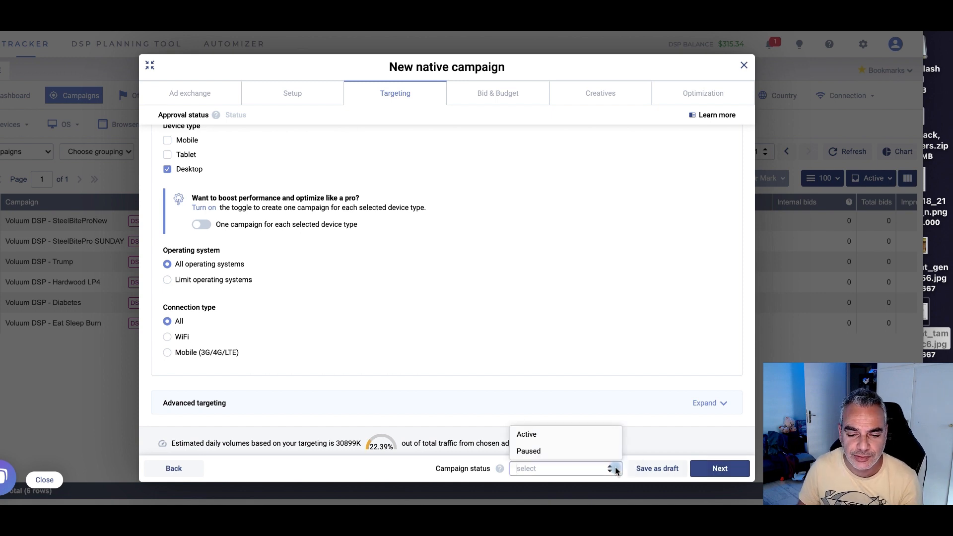
pyautogui.click(601, 440)
pyautogui.click(718, 472)
# Expand and review the advanced targeting options, keeping white/black lists at None, and proceed to the bid and budget stage.
pyautogui.scroll(5, 368, 287)
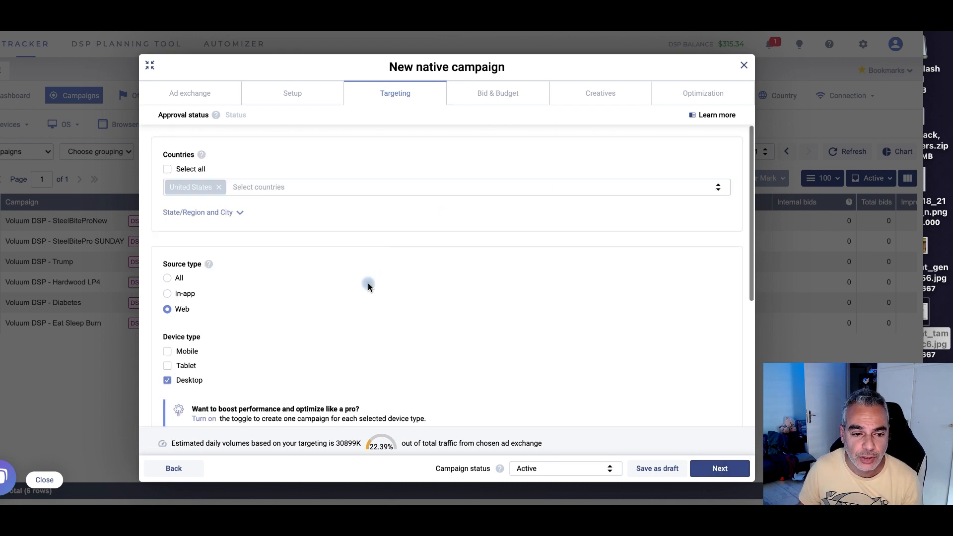
pyautogui.scroll(-5, 370, 283)
pyautogui.click(728, 470)
pyautogui.click(651, 395)
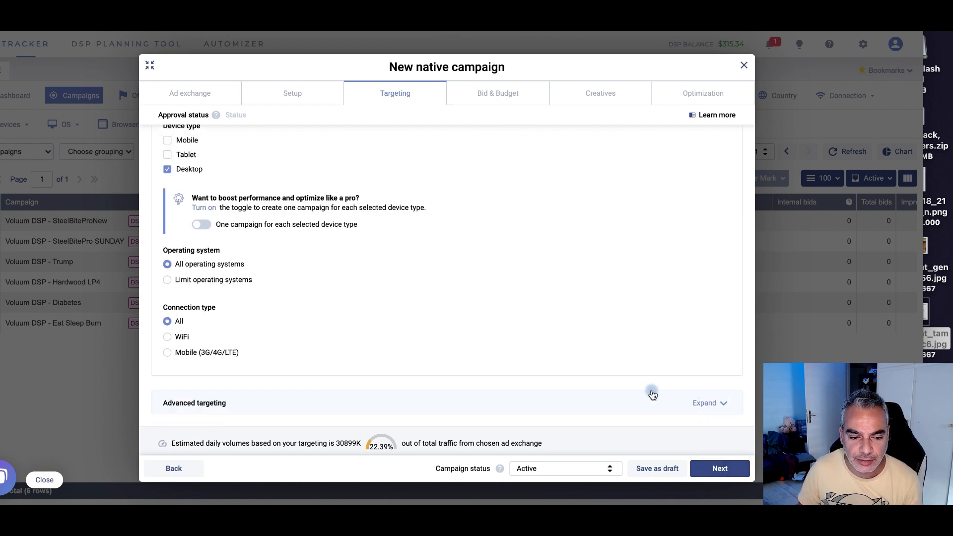
pyautogui.scroll(-3, 621, 380)
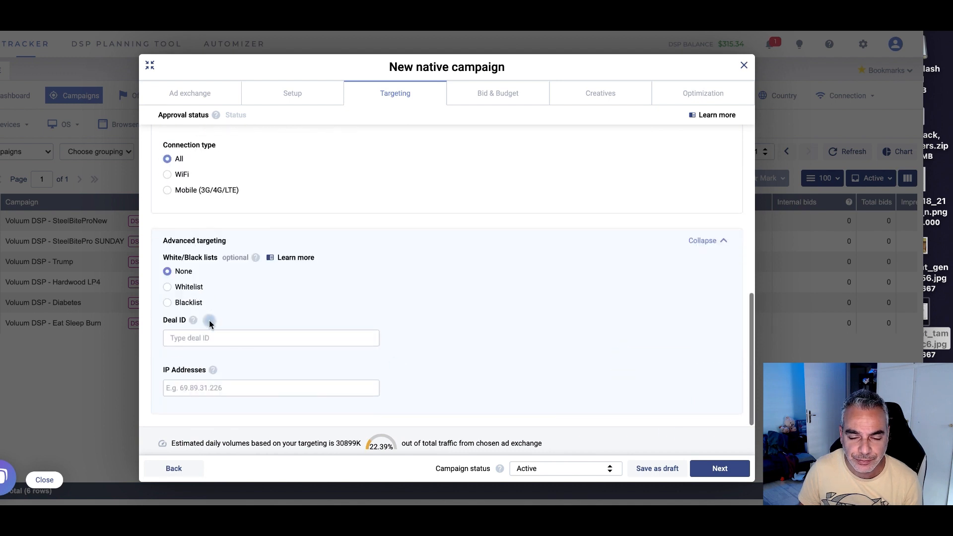
pyautogui.click(712, 467)
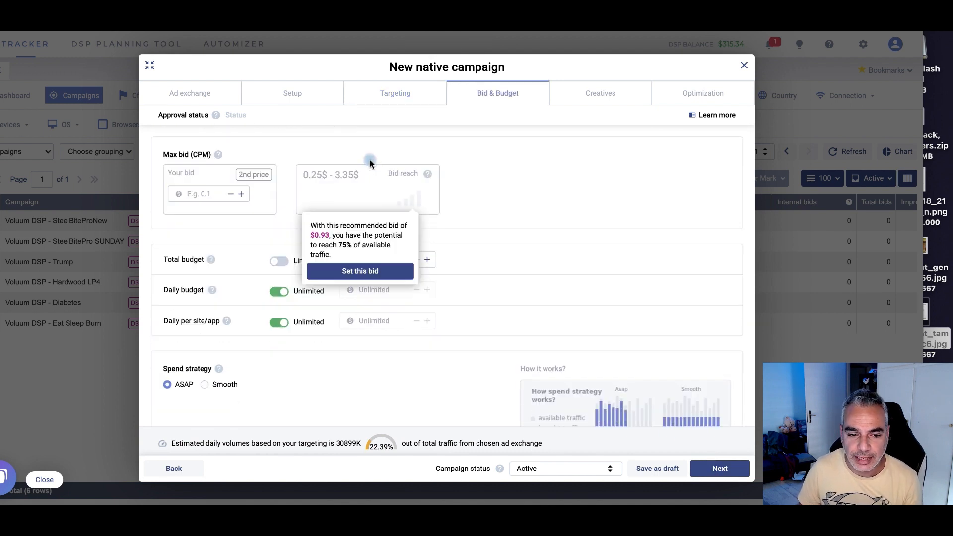
# Set the campaign's max CPM bid to the recommended $0.44 for 50% of available traffic.
pyautogui.click(386, 273)
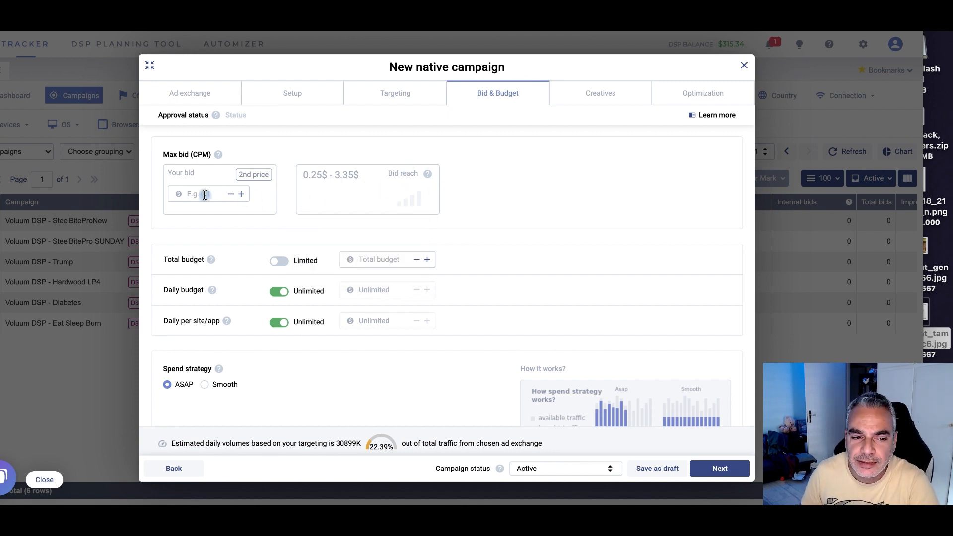
pyautogui.moveTo(413, 204)
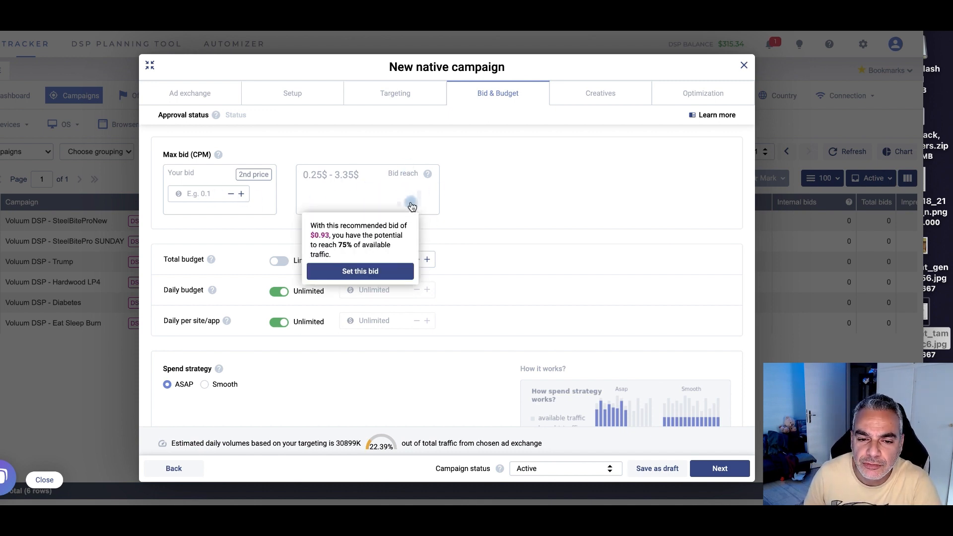
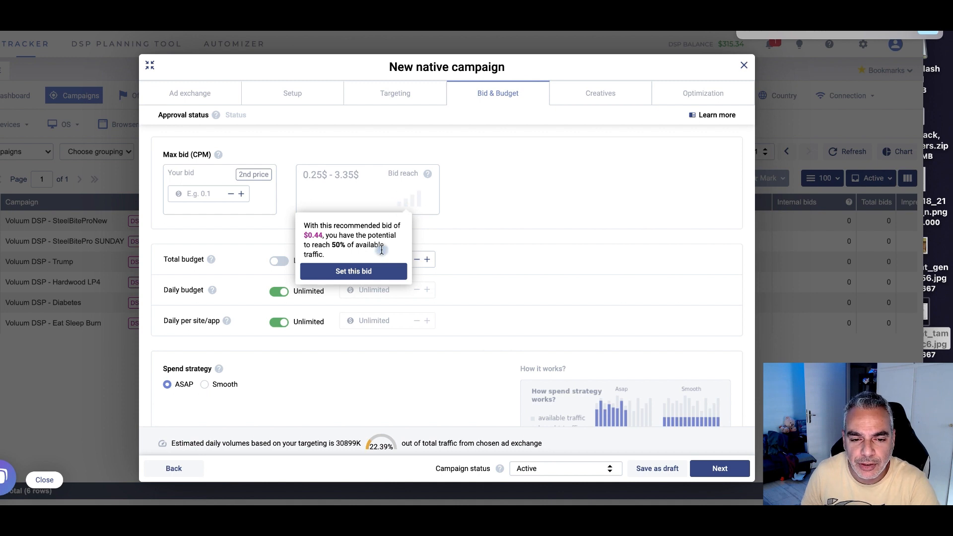
pyautogui.click(373, 271)
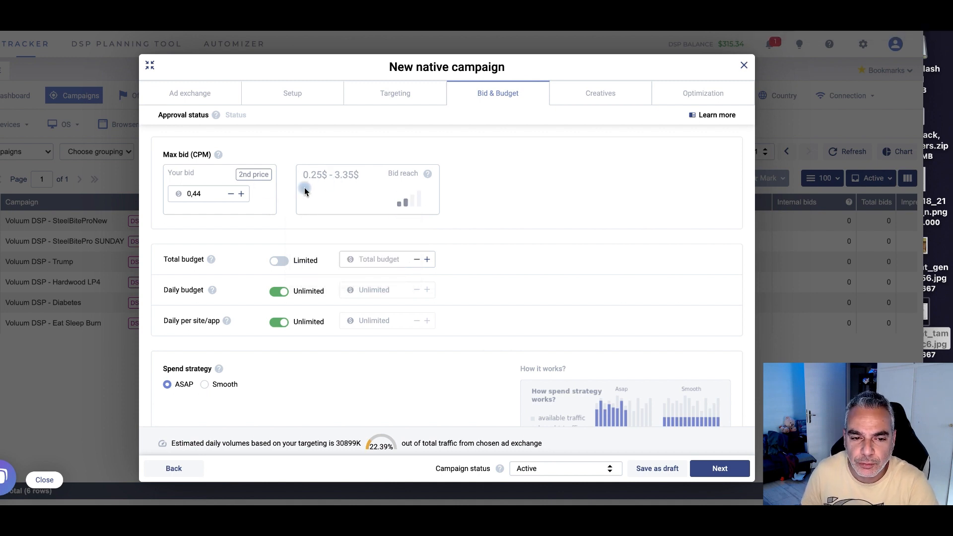
pyautogui.moveTo(407, 207)
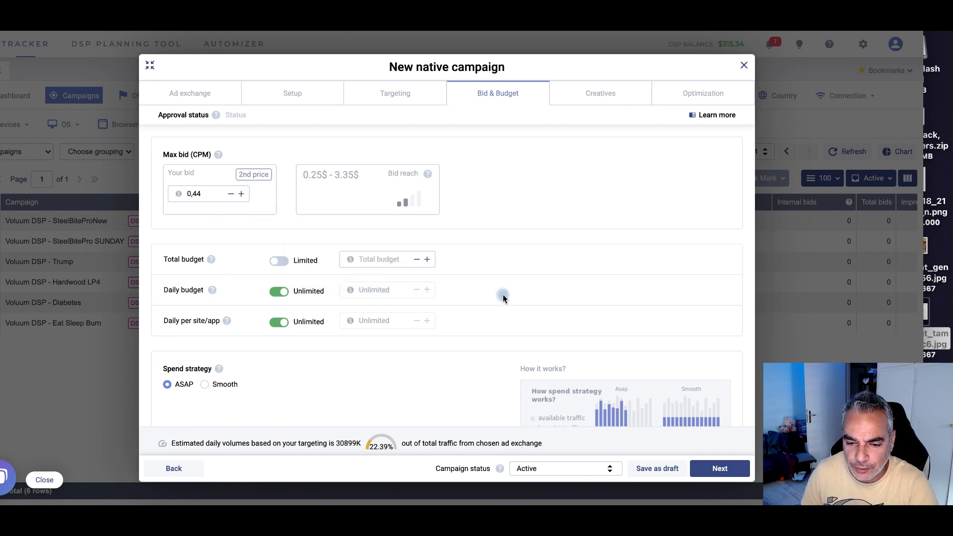
# Limit the daily budget to 250 and choose the Smooth spend strategy.
pyautogui.scroll(-2, 502, 296)
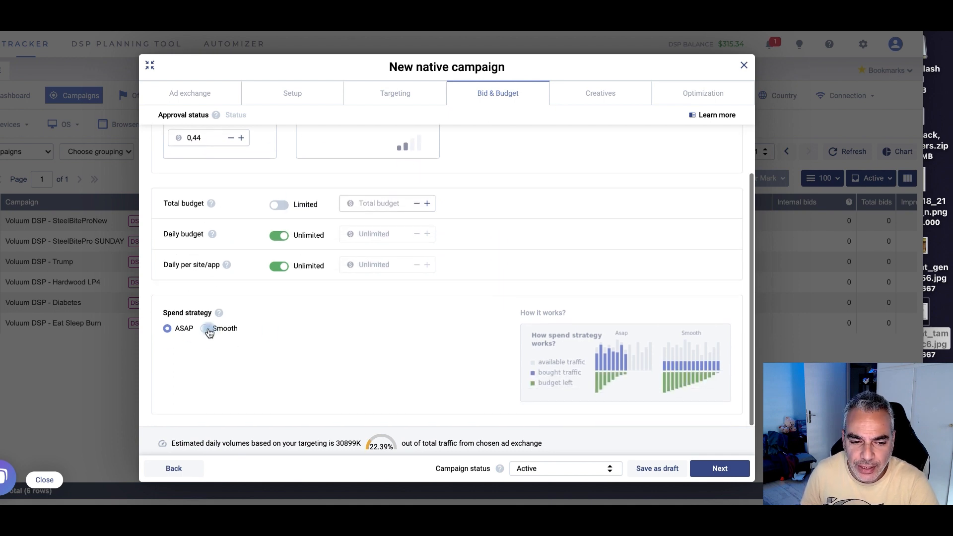
pyautogui.scroll(2, 314, 252)
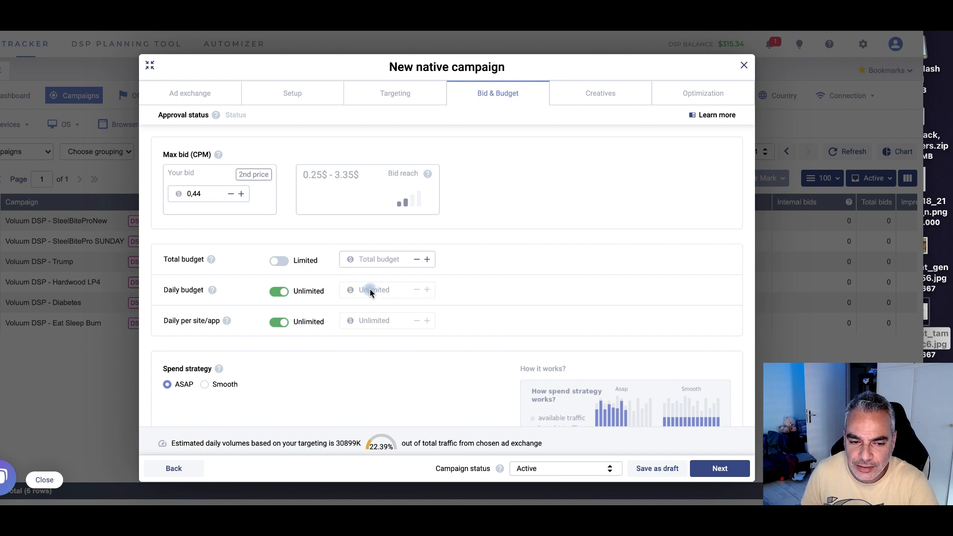
pyautogui.click(282, 292)
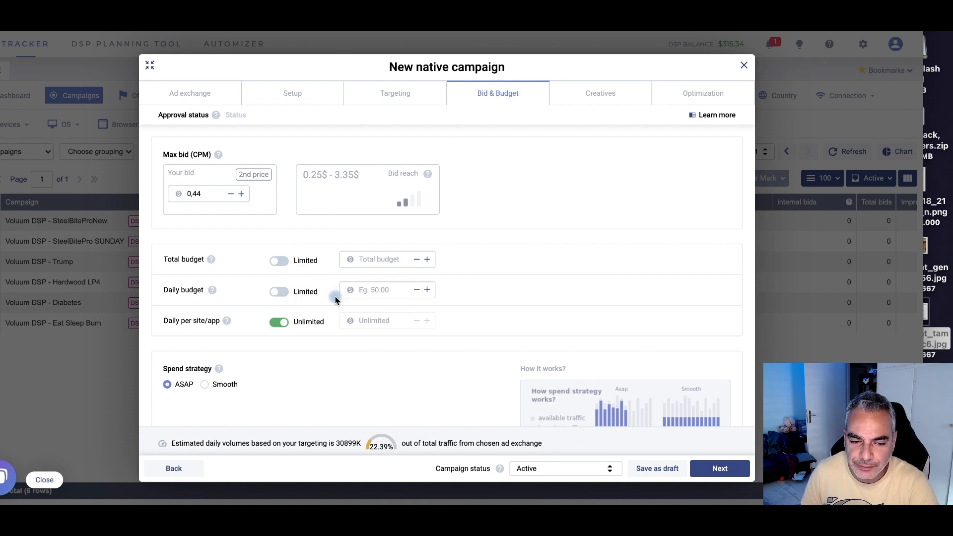
pyautogui.write('250')
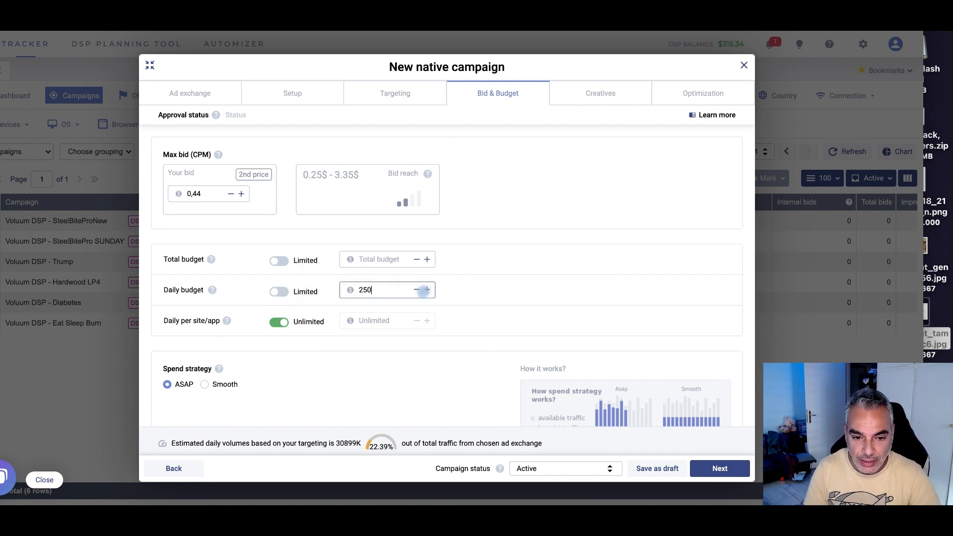
pyautogui.click(206, 386)
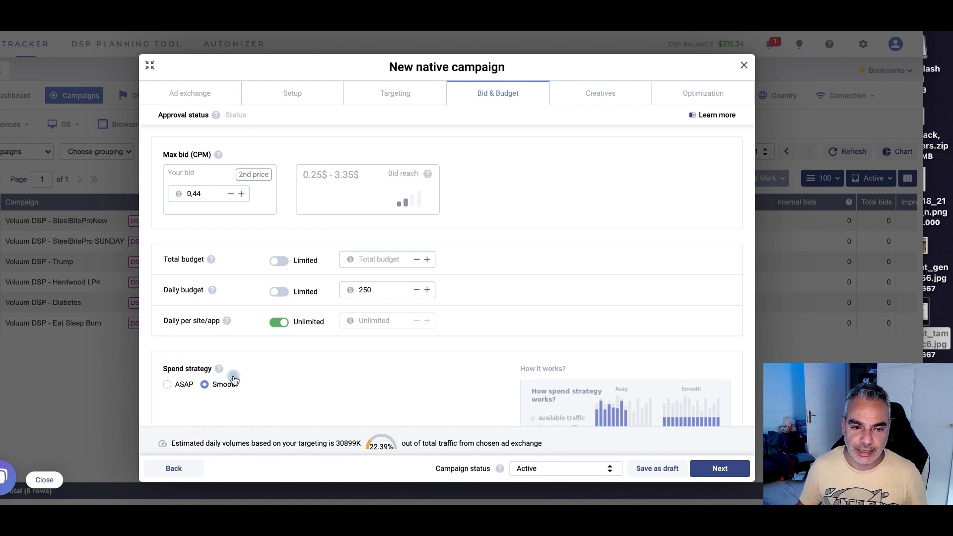
pyautogui.scroll(-1, 238, 377)
pyautogui.scroll(1, 293, 357)
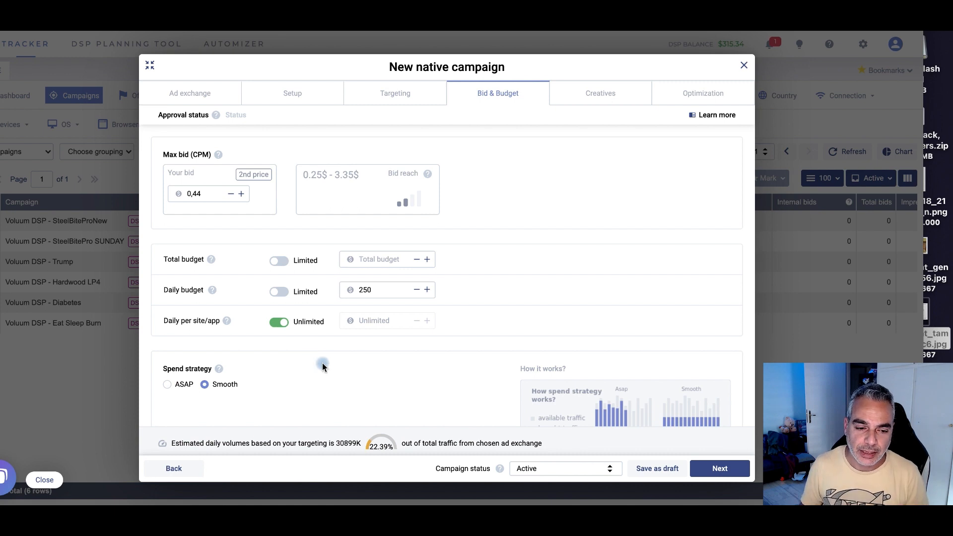
# Try a daily budget of 50 with the Smooth spend strategy.
pyautogui.doubleClick(367, 290)
pyautogui.write('5-')
pyautogui.press('BackSpace')
pyautogui.write('00')
pyautogui.press('BackSpace')
pyautogui.press('BackSpace')
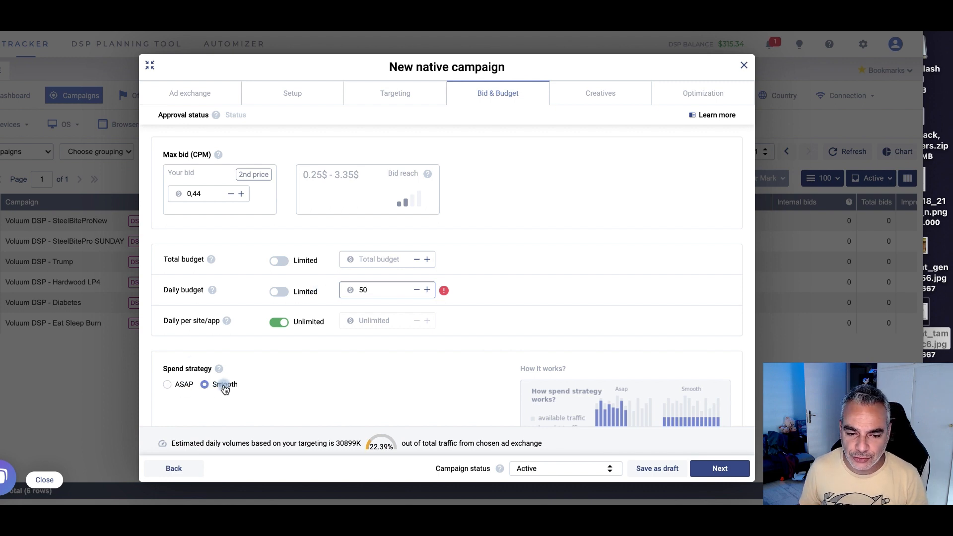
pyautogui.moveTo(445, 297)
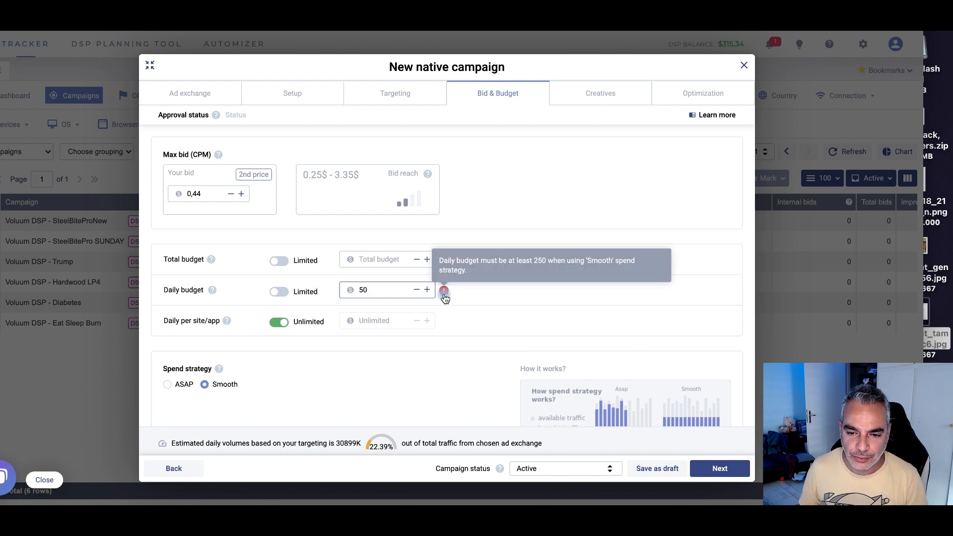
# Switch the spend strategy to ASAP and read the explanation of how the two strategies spend the daily budget.
pyautogui.click(167, 384)
pyautogui.moveTo(219, 369)
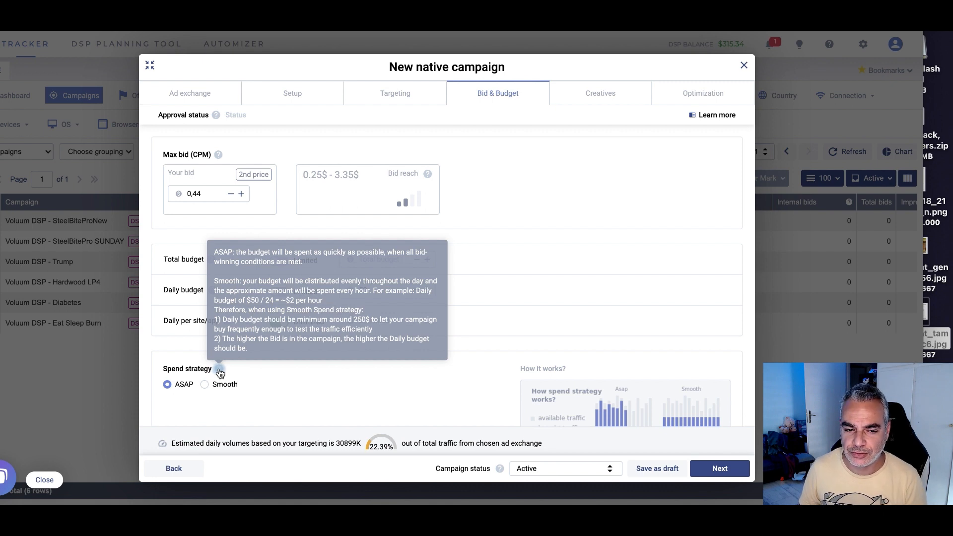
pyautogui.moveTo(286, 300); pyautogui.dragTo(308, 298)
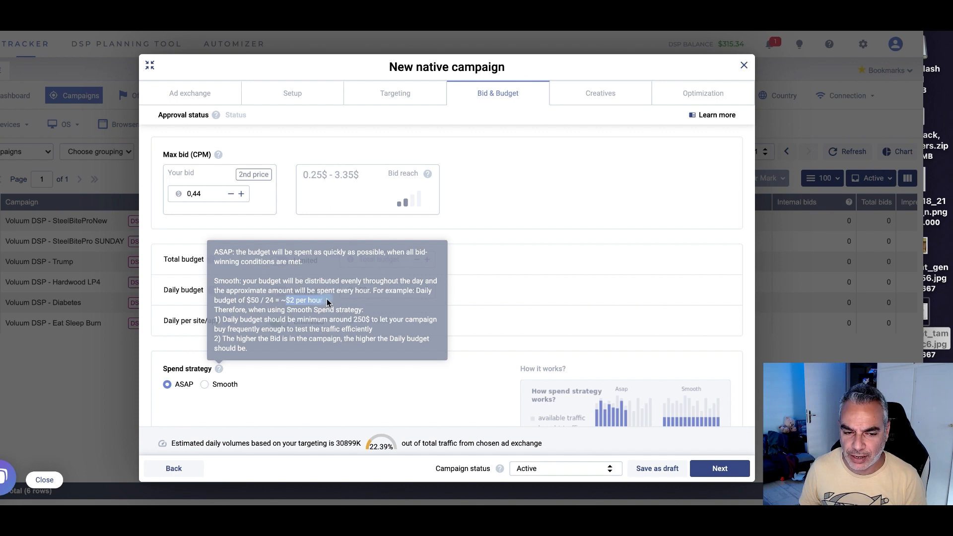
pyautogui.moveTo(223, 320); pyautogui.dragTo(401, 318)
pyautogui.click(484, 320)
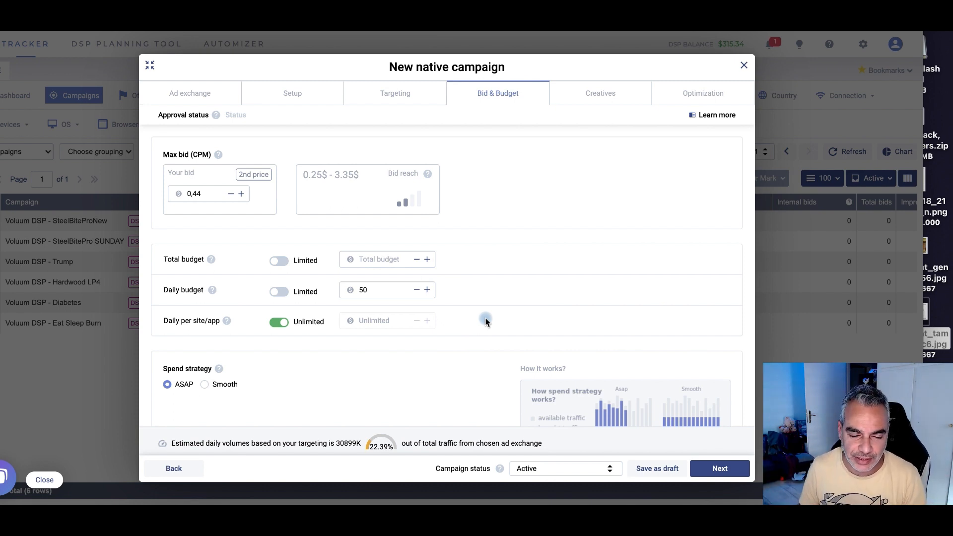
# Set the daily budget back to 250 and reselect the Smooth spend strategy.
pyautogui.click(355, 289)
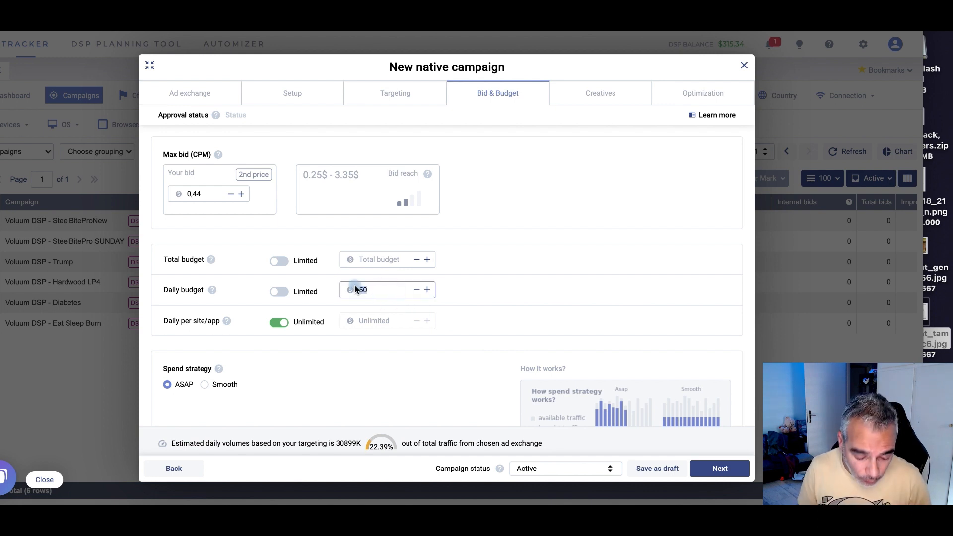
pyautogui.write('2')
pyautogui.press('BackSpace')
pyautogui.write('3534')
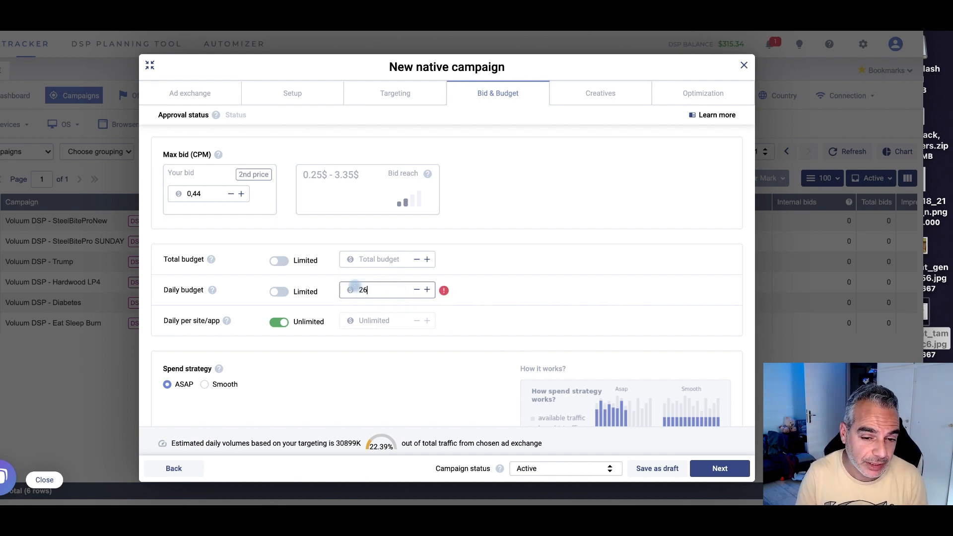
pyautogui.press('BackSpace')
pyautogui.write('50')
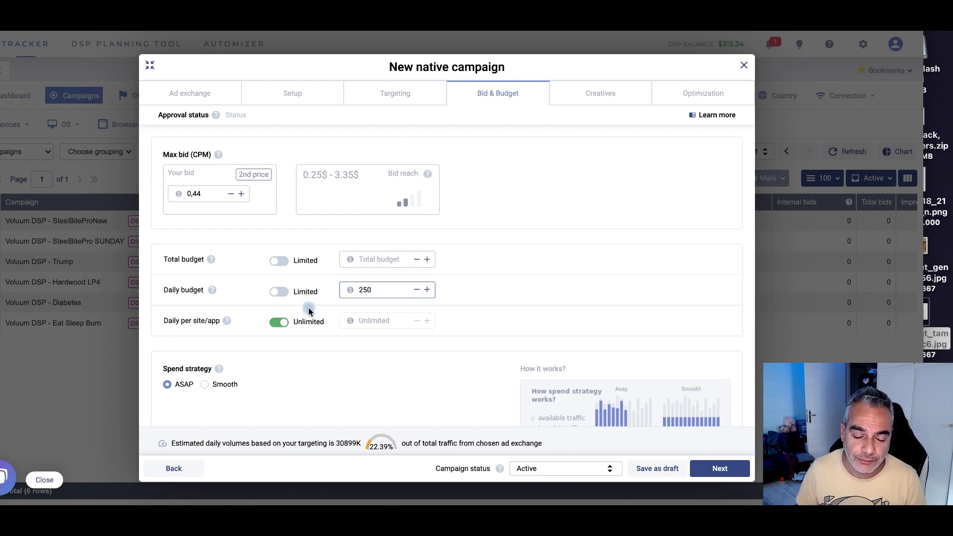
pyautogui.click(209, 383)
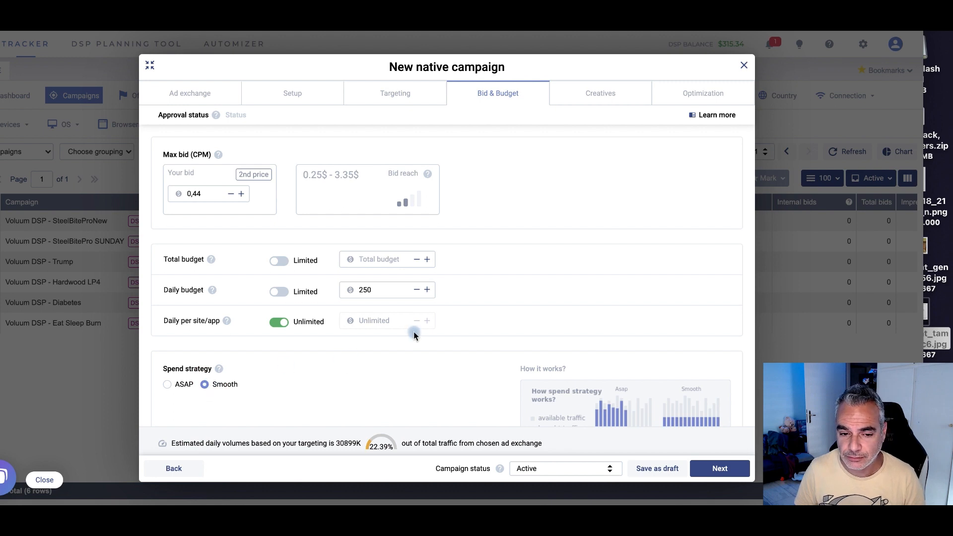
pyautogui.scroll(-1, 415, 332)
pyautogui.scroll(1, 415, 336)
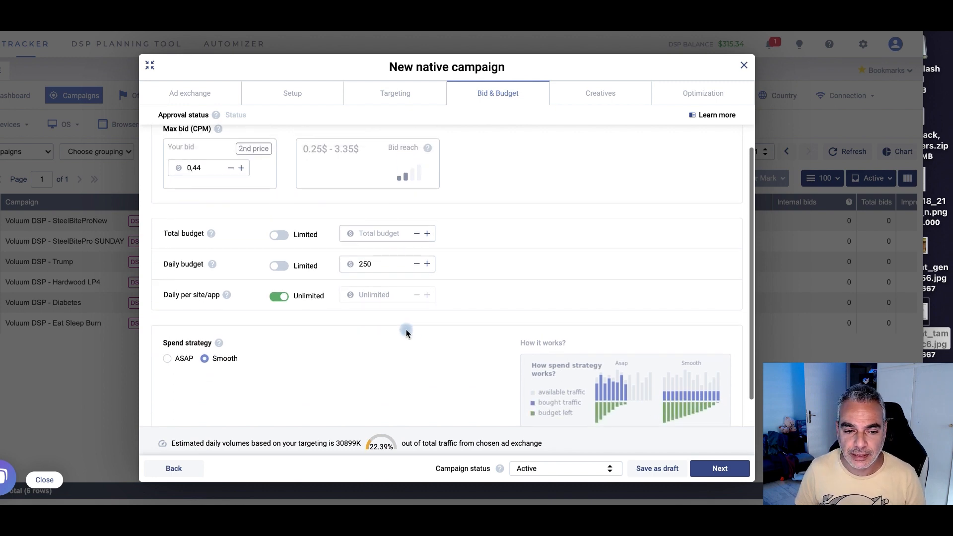
# Set the total budget to Unlimited and proceed to the campaign's creatives stage.
pyautogui.click(281, 237)
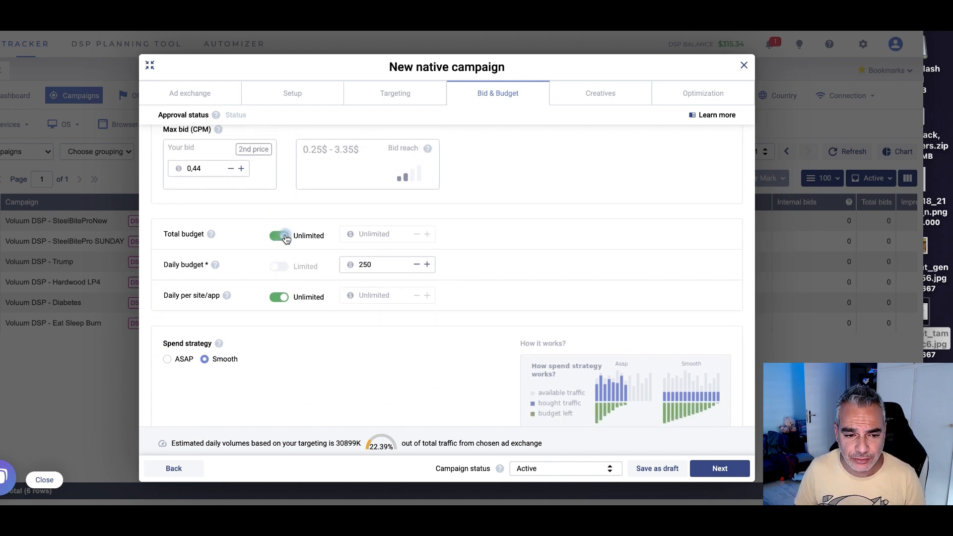
pyautogui.scroll(-1, 357, 318)
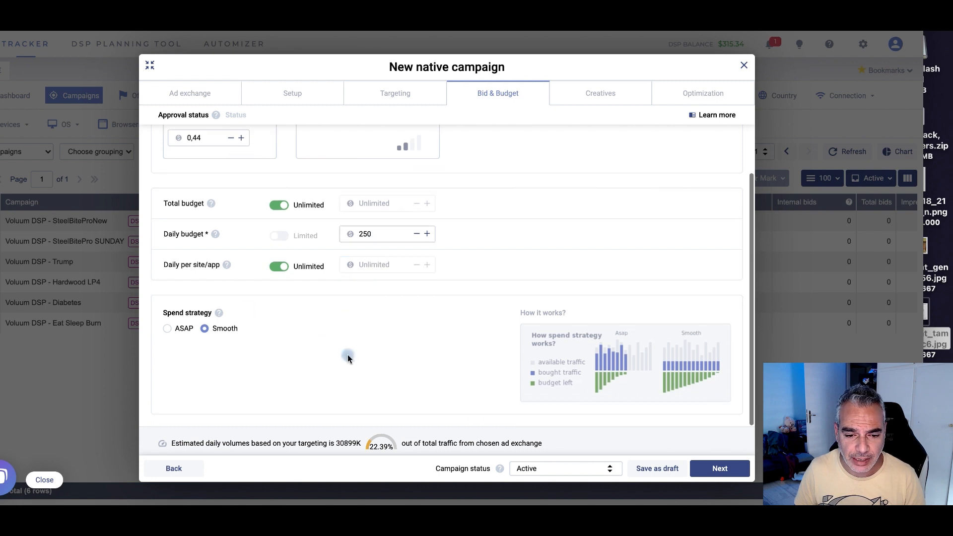
pyautogui.click(717, 463)
pyautogui.click(715, 465)
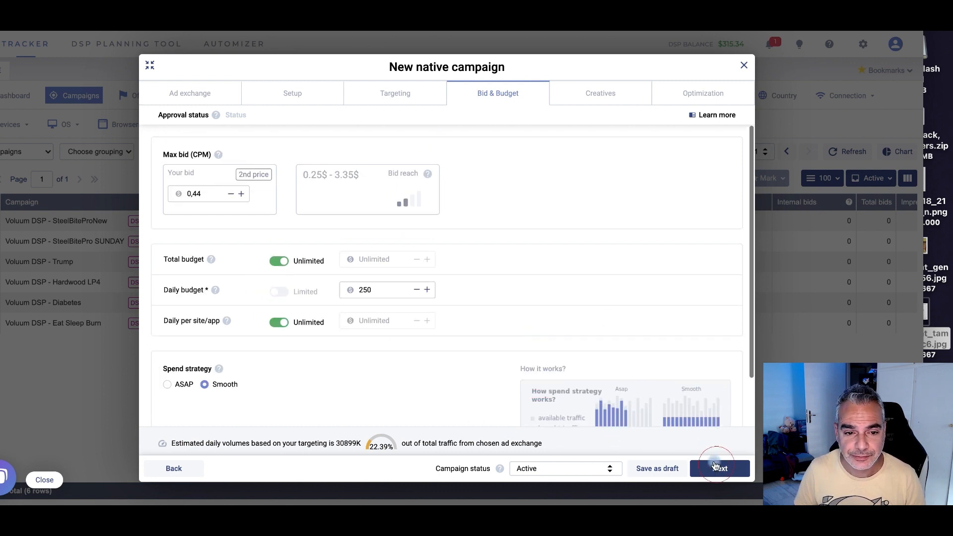
pyautogui.click(182, 162)
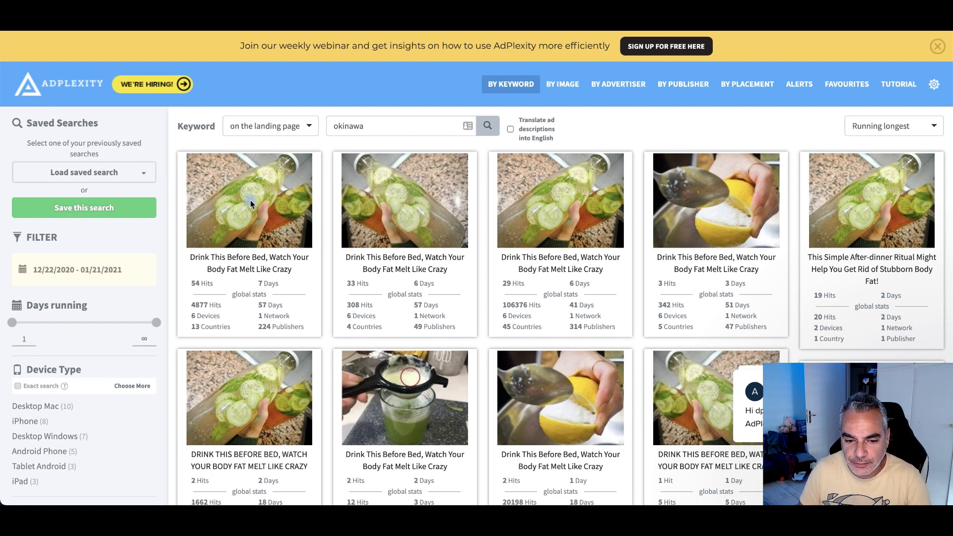
# Switch to AdPlexity's okinawa results and save the first ad's full-size image to the Desktop as a JPEG.
pyautogui.scroll(-1, 341, 216)
pyautogui.scroll(1, 293, 218)
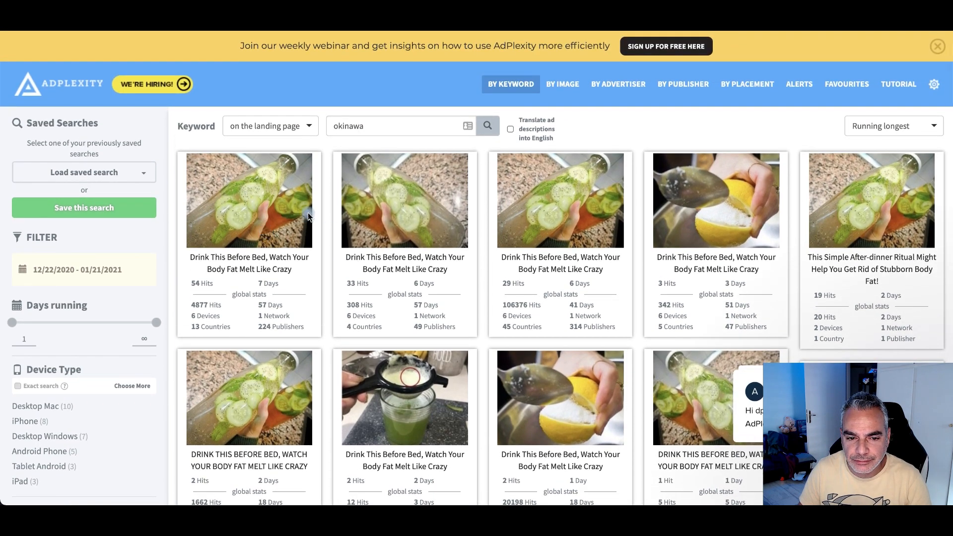
pyautogui.rightClick(235, 209)
pyautogui.click(222, 205)
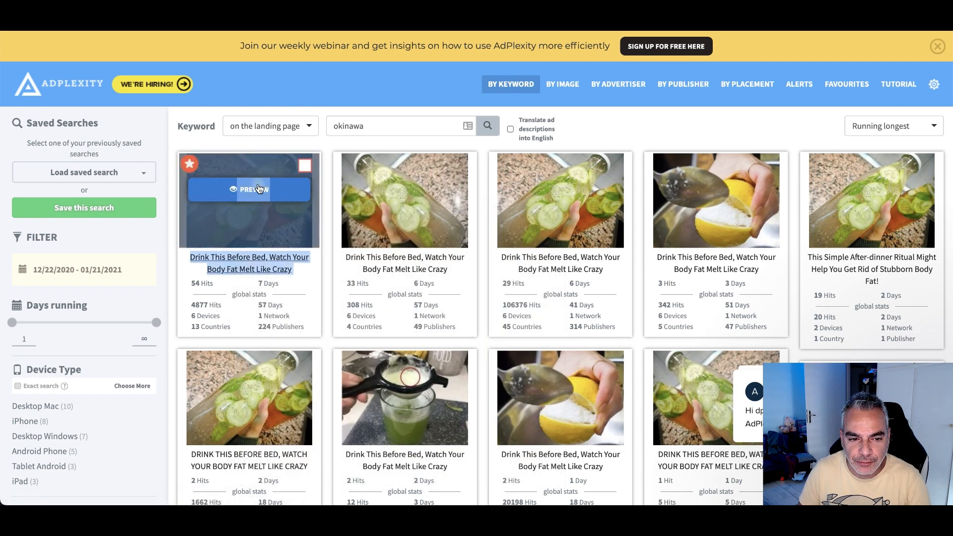
pyautogui.click(254, 187)
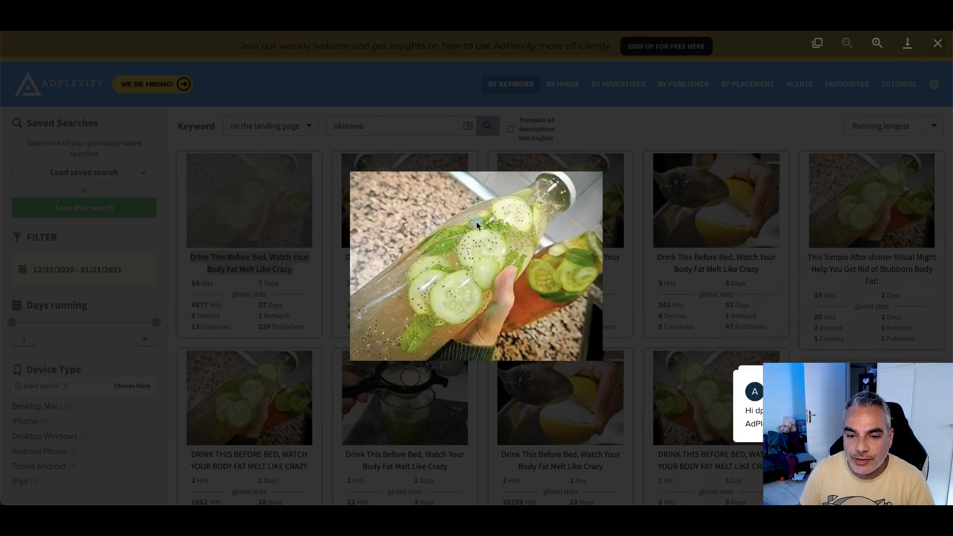
pyautogui.rightClick(495, 228)
pyautogui.click(542, 249)
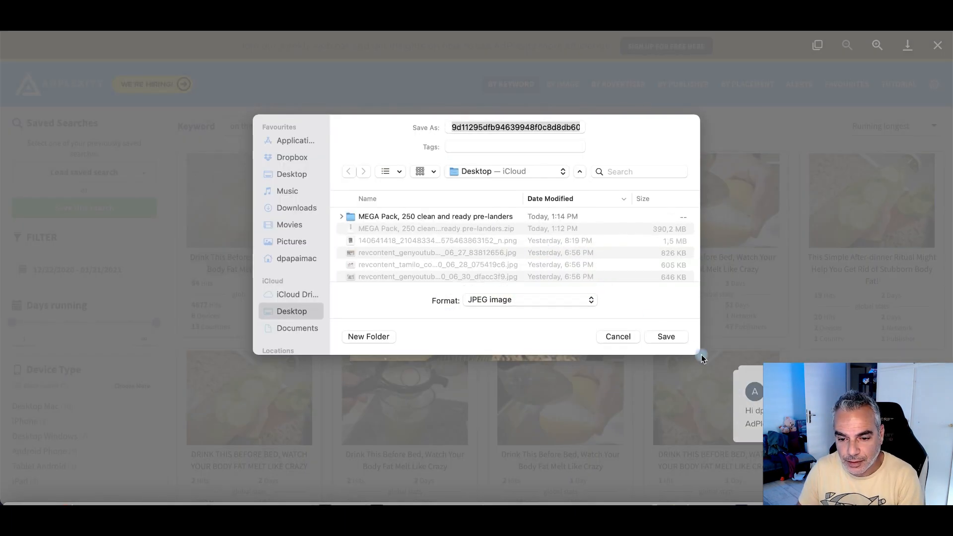
pyautogui.click(665, 335)
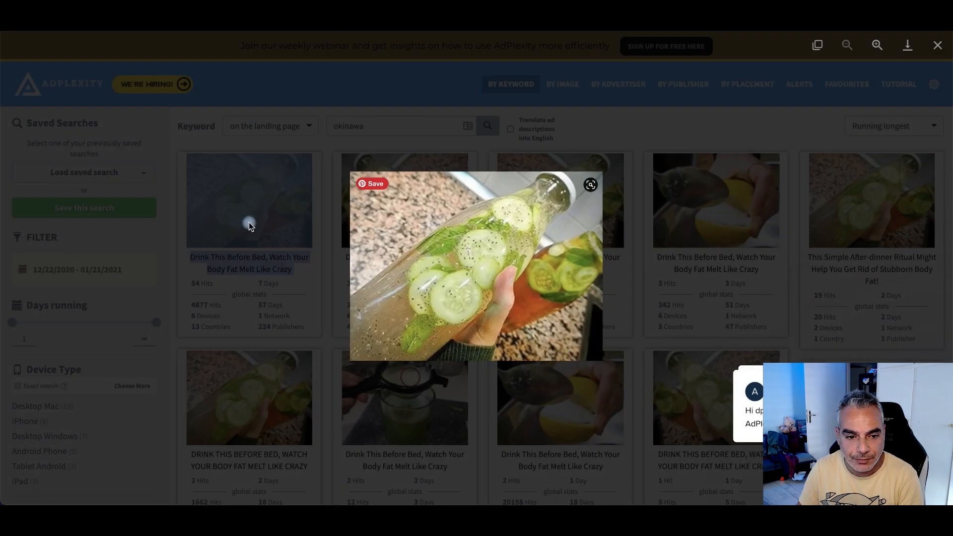
pyautogui.click(272, 199)
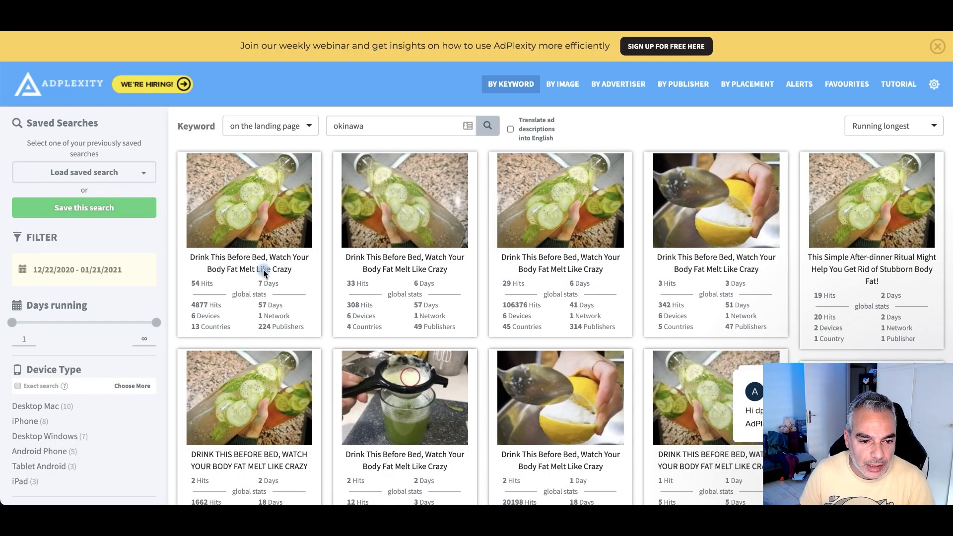
# Open the first ad's details and copy its headline "Drink This Before Bed, Watch Your Body Fat Melt Like Crazy".
pyautogui.click(186, 255)
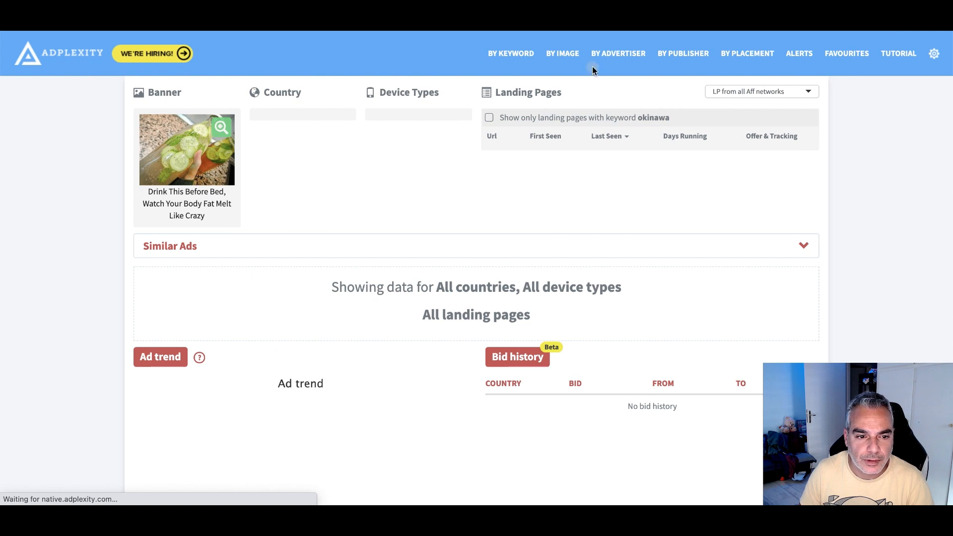
pyautogui.moveTo(142, 193); pyautogui.dragTo(222, 221)
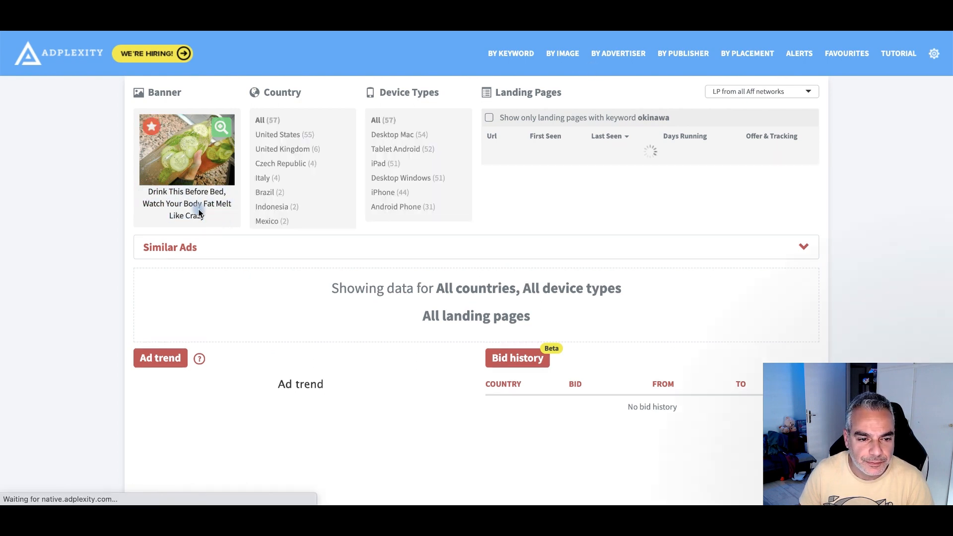
pyautogui.rightClick(207, 216)
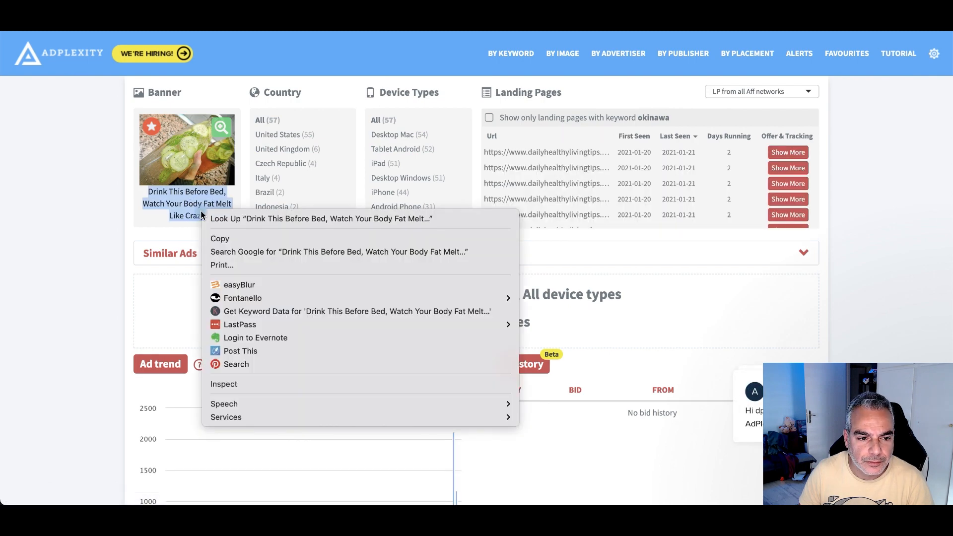
pyautogui.click(243, 236)
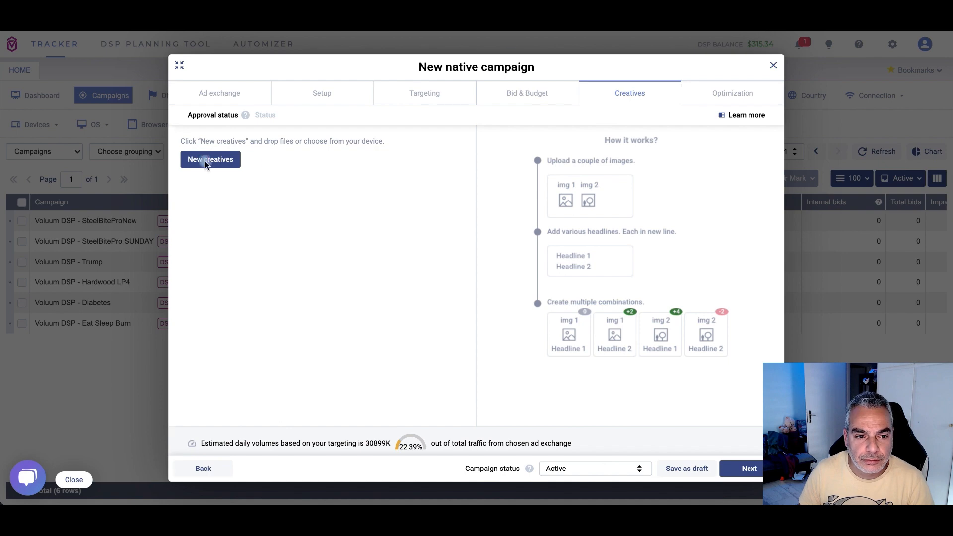
# Start a new set of creatives and upload the cucumber drink photo from the Desktop as the main image.
pyautogui.click(207, 163)
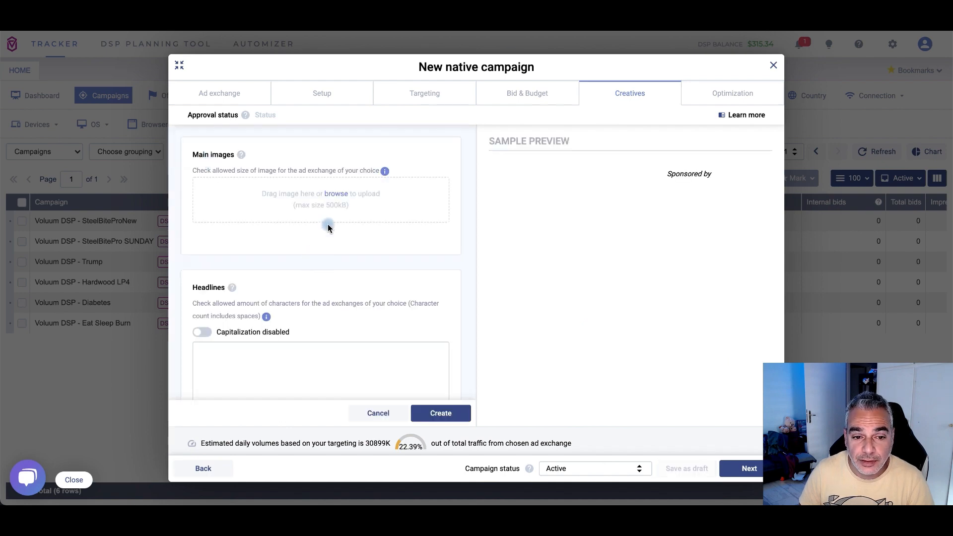
pyautogui.click(336, 194)
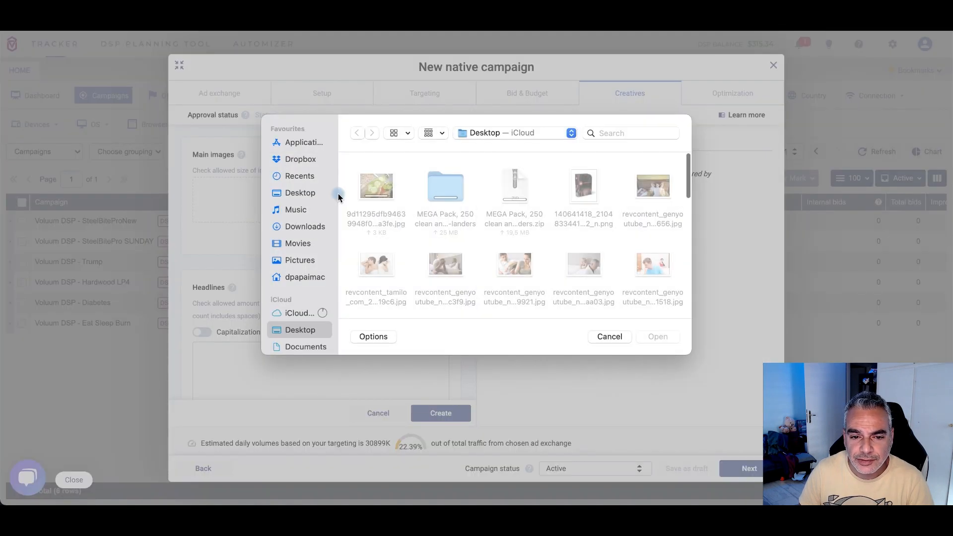
pyautogui.click(376, 188)
pyautogui.click(657, 336)
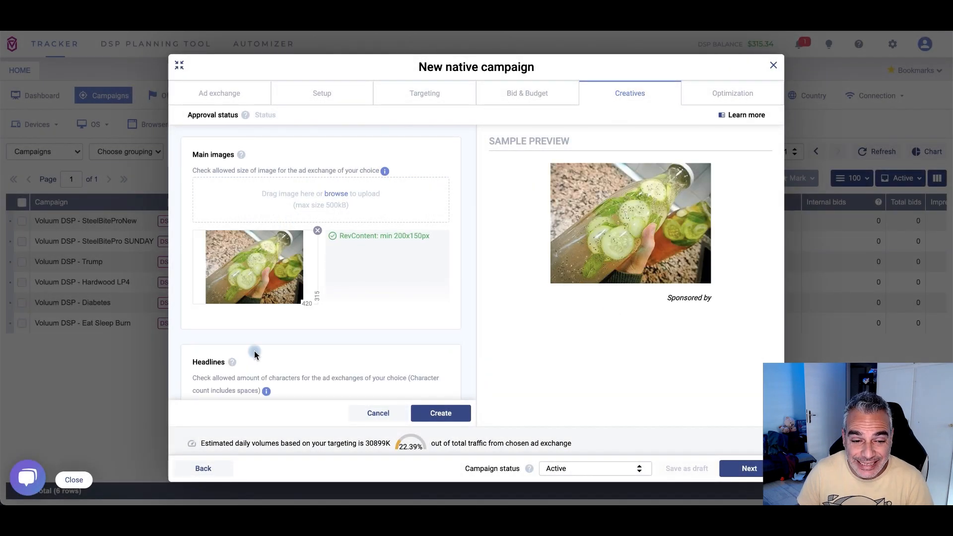
# Paste the copied text "Drink This Before Bed, Watch Your Body Fat Melt Like Crazy" as the first headline.
pyautogui.scroll(-1, 263, 352)
pyautogui.scroll(-1, 266, 353)
pyautogui.click(264, 354)
pyautogui.hotkey('ctrl', 'v')
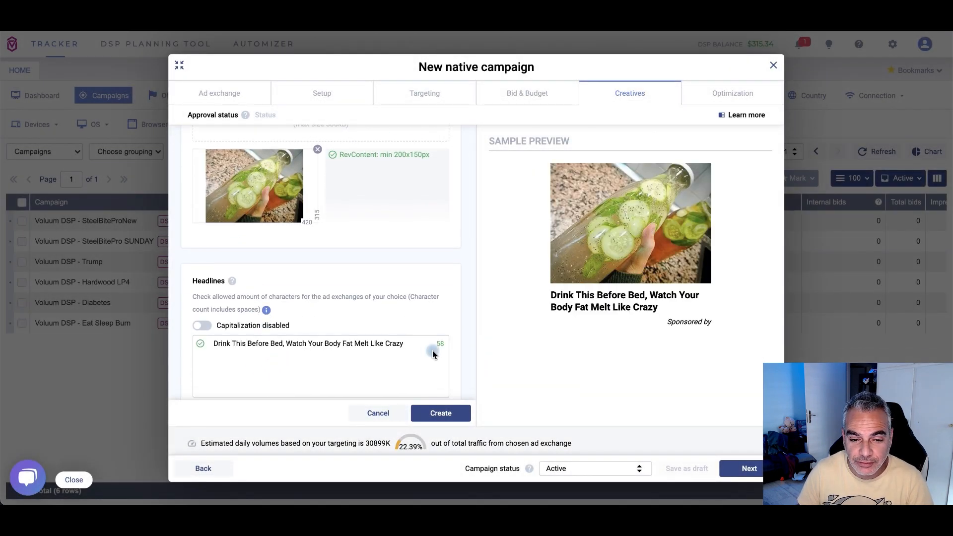
pyautogui.scroll(-4, 338, 350)
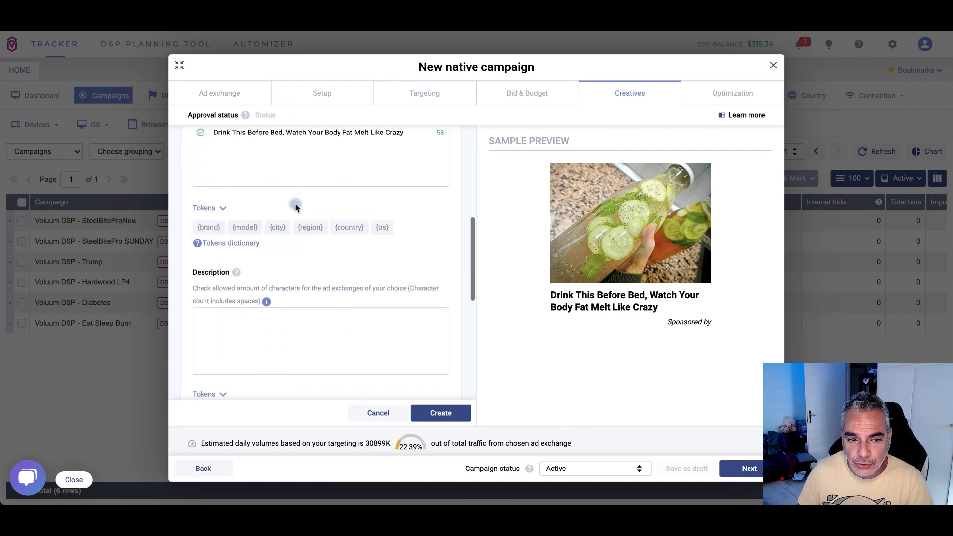
# Copy "This Simple After-dinner Ritual Might Help You Get Rid of Stubborn Body Fat!" from the AdPlexity ad and add it as the second headline.
pyautogui.scroll(1, 294, 201)
pyautogui.press('Return')
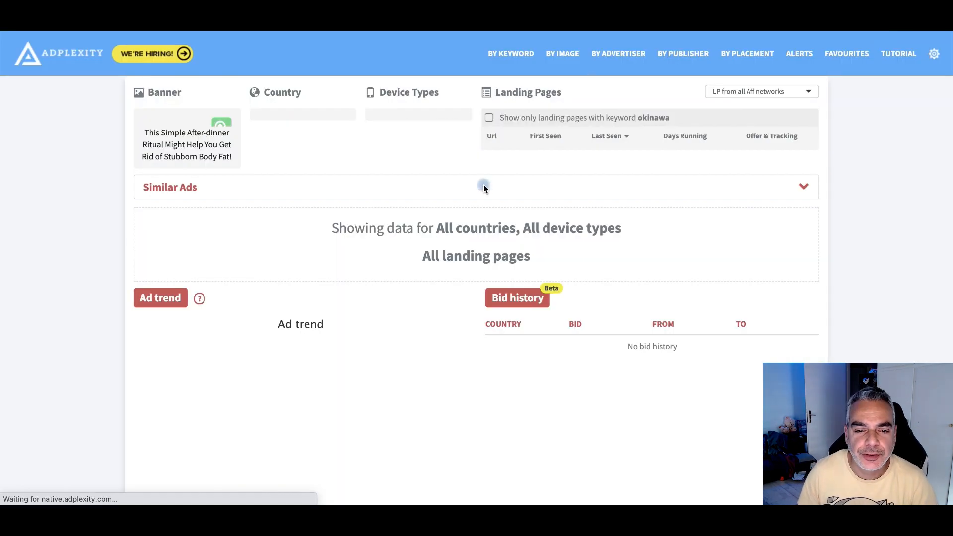
pyautogui.moveTo(234, 211); pyautogui.dragTo(143, 188)
pyautogui.rightClick(160, 192)
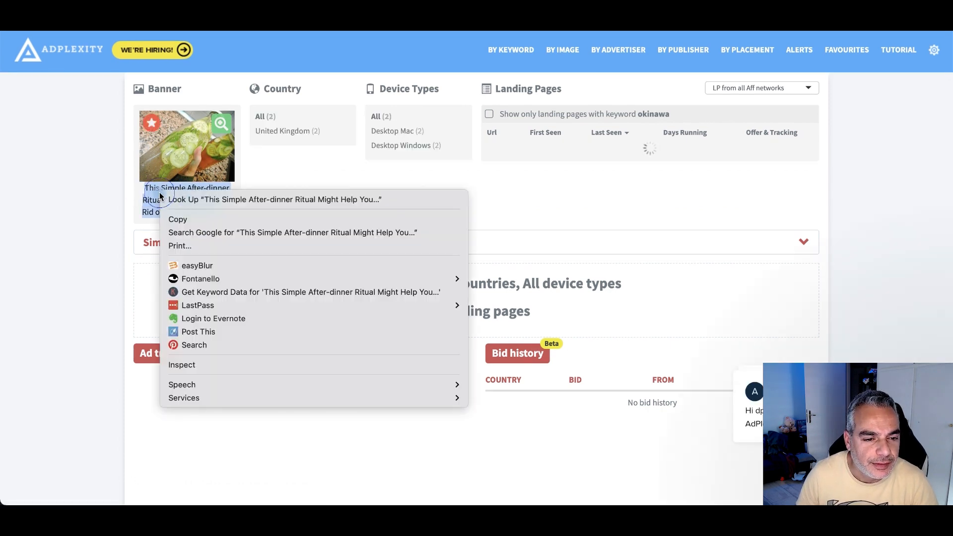
pyautogui.click(228, 222)
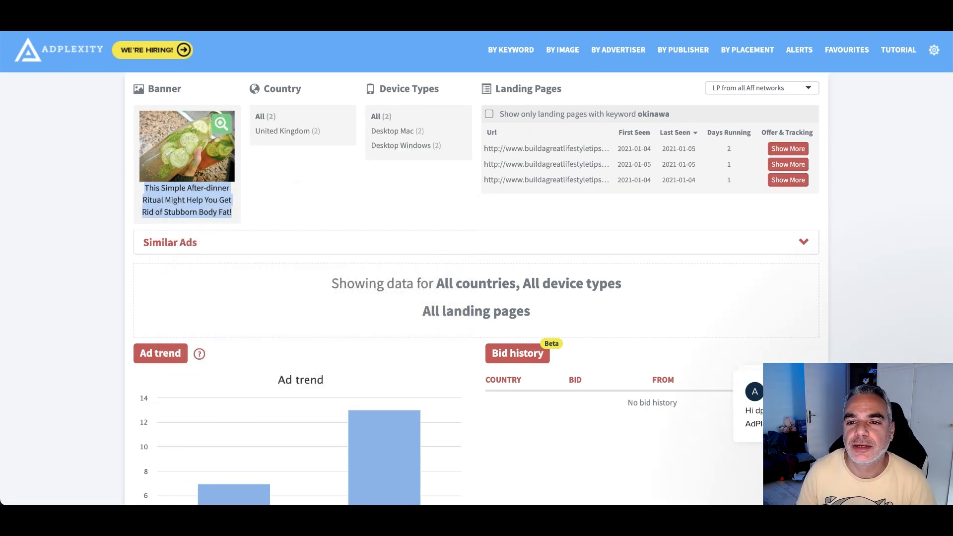
pyautogui.hotkey('ctrl', 'shift', 'Tab')
pyautogui.press('super+v')
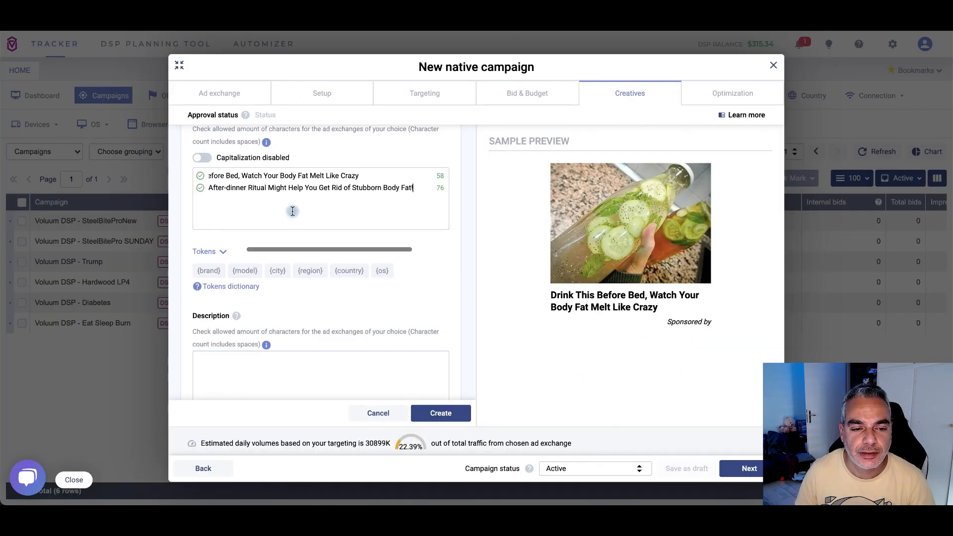
pyautogui.press('Return')
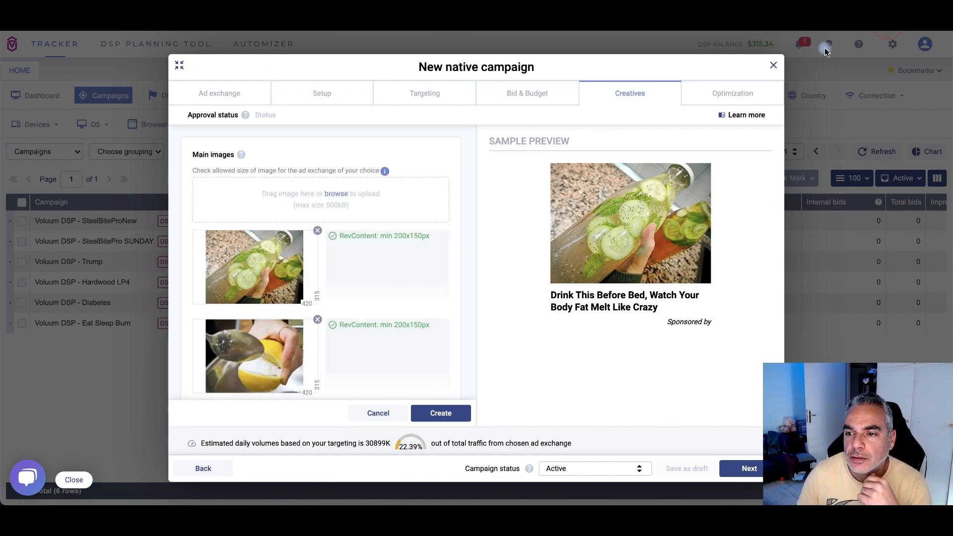
# Paste the Okinawa Flat Belly Tonic blurb about the 20-second Japanese tonic for men and women into the creatives' description.
pyautogui.scroll(-5, 294, 240)
pyautogui.scroll(-6, 296, 242)
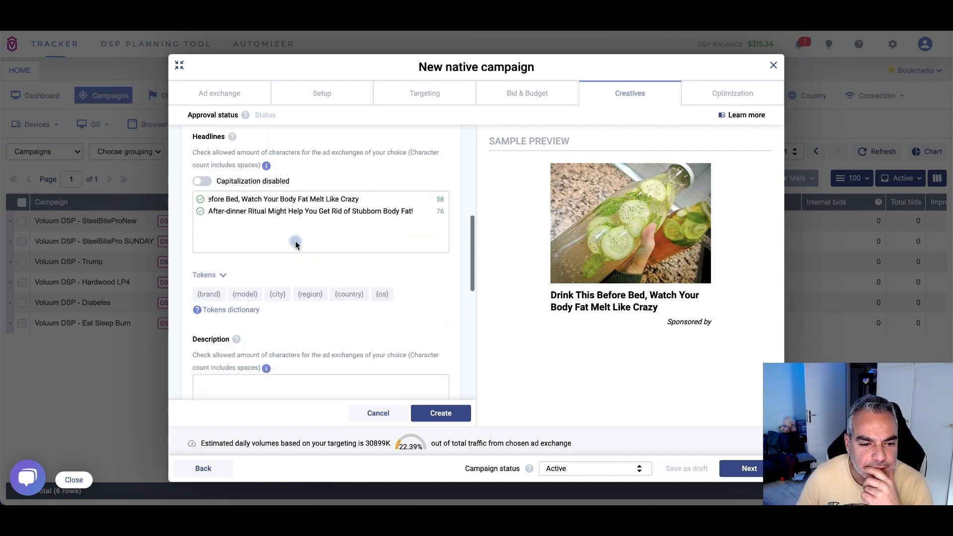
pyautogui.click(296, 210)
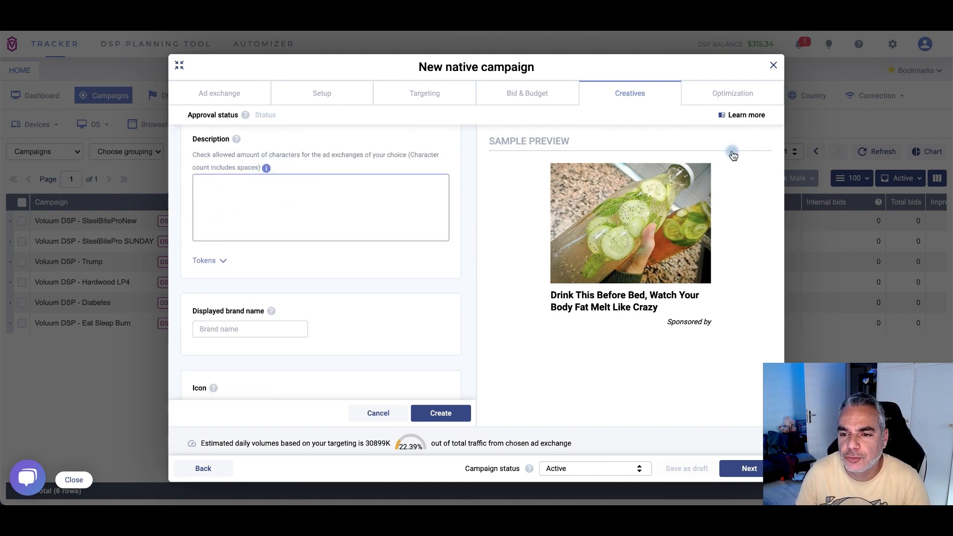
pyautogui.hotkey('ctrl', 'v')
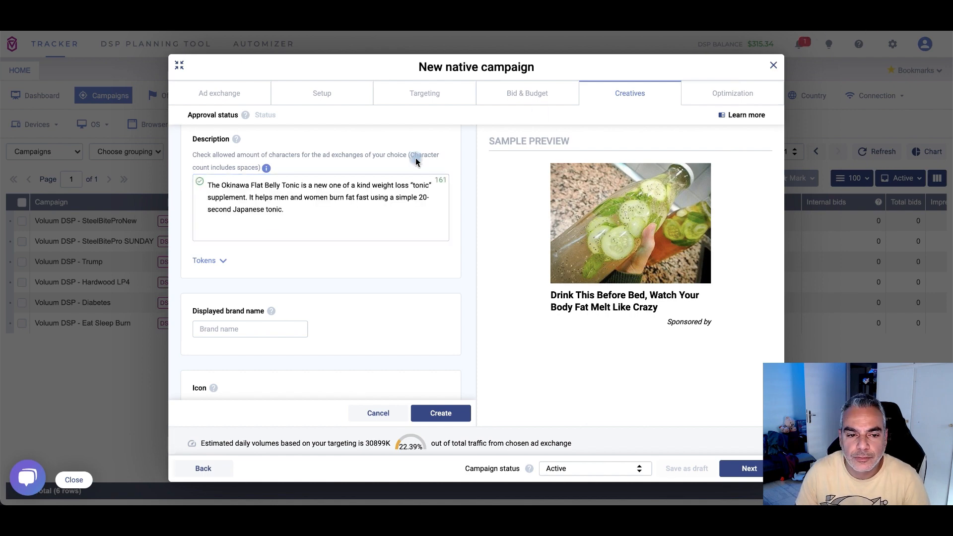
pyautogui.scroll(-3, 308, 211)
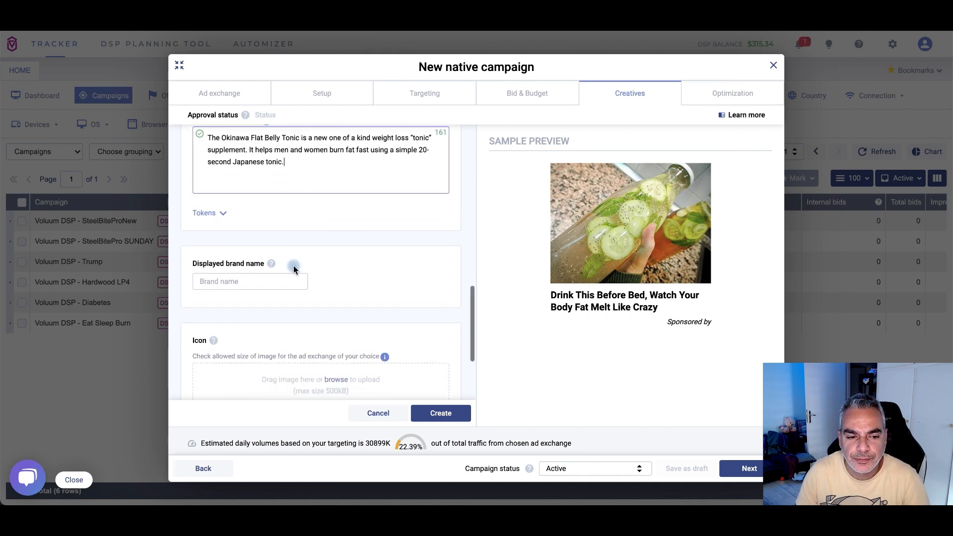
# Try Okinawa as the displayed brand name and clear the entry again.
pyautogui.click(267, 220)
pyautogui.write('Okk')
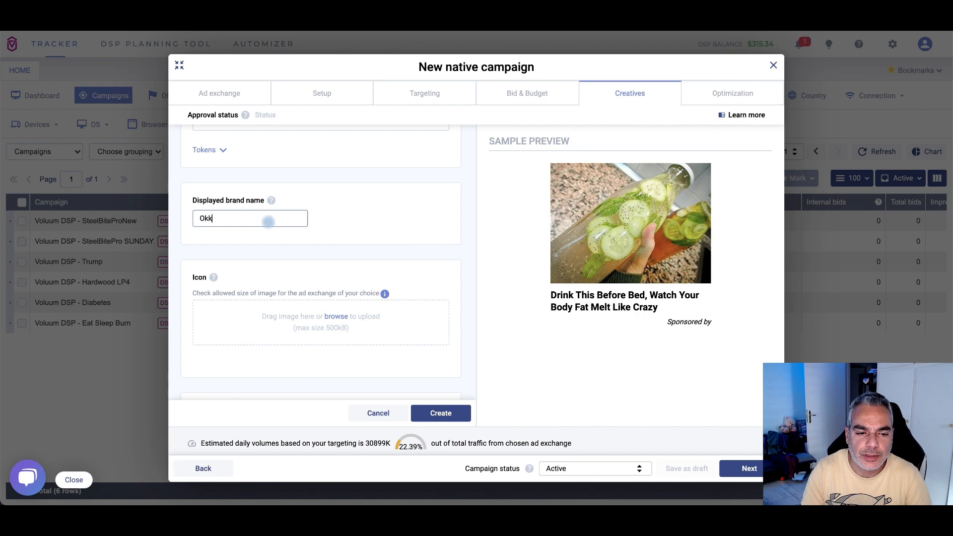
pyautogui.write('nawa')
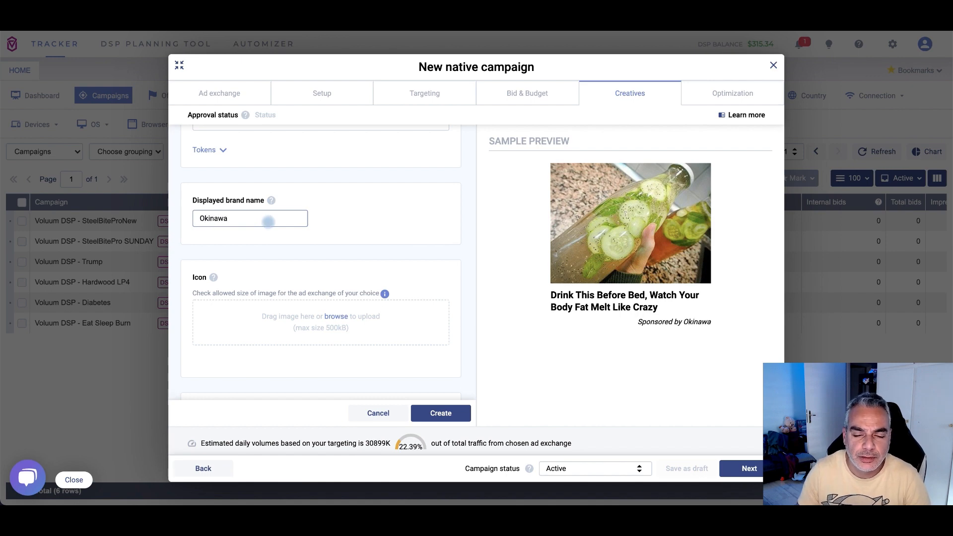
pyautogui.moveTo(242, 218); pyautogui.dragTo(78, 195)
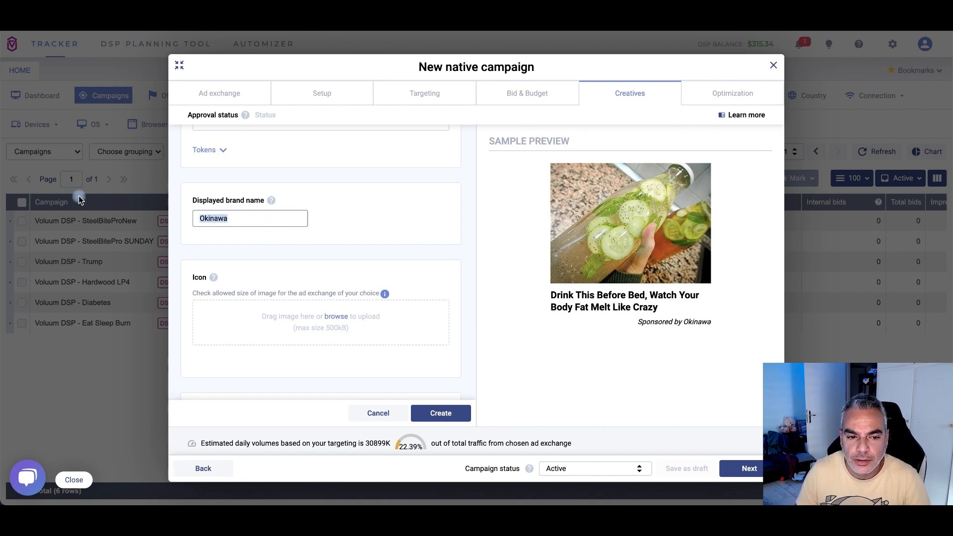
pyautogui.press('Right')
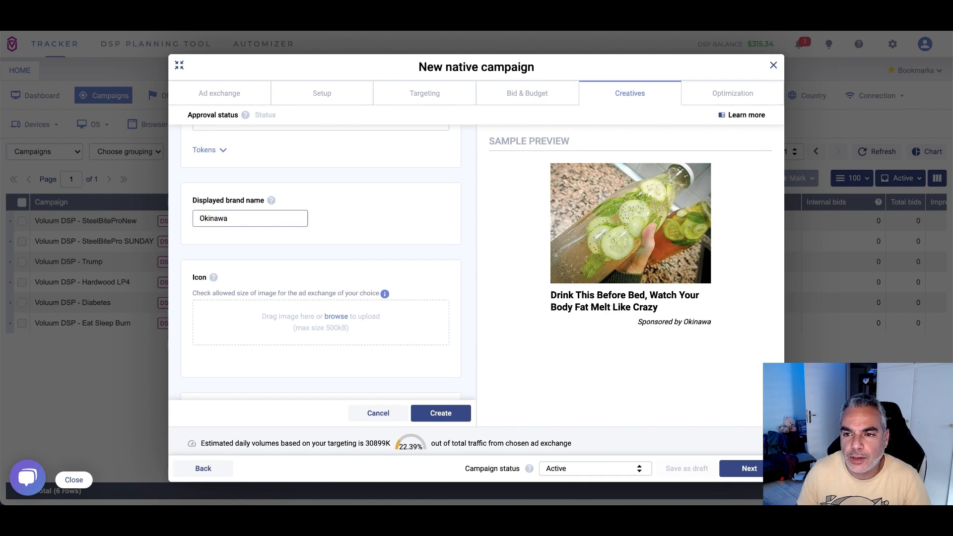
pyautogui.moveTo(237, 222); pyautogui.dragTo(211, 216)
pyautogui.press('BackSpace')
pyautogui.press('BackSpace')
pyautogui.press('BackSpace')
pyautogui.press('BackSpace')
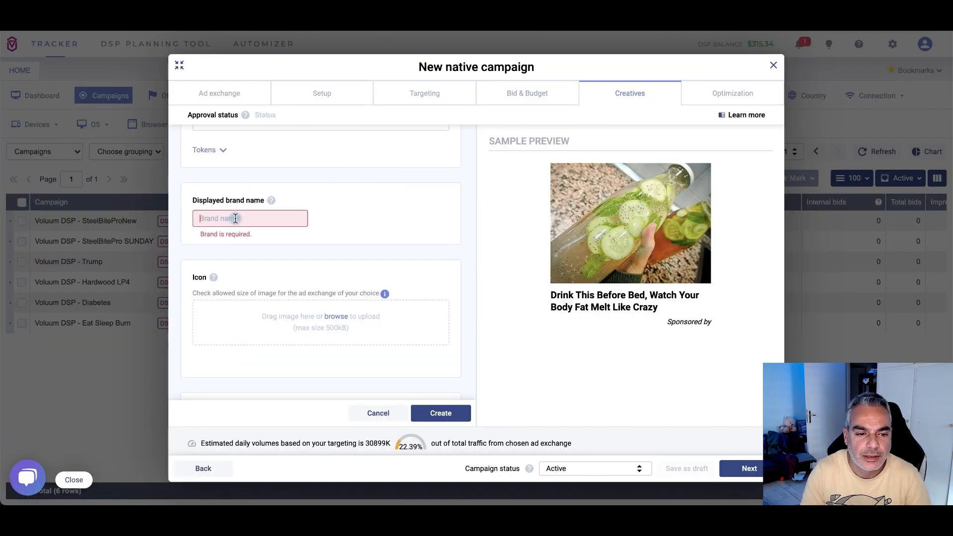
# Set the creatives' displayed brand name to "Patriot Health Zone".
pyautogui.click(235, 219)
pyautogui.write('Patrio')
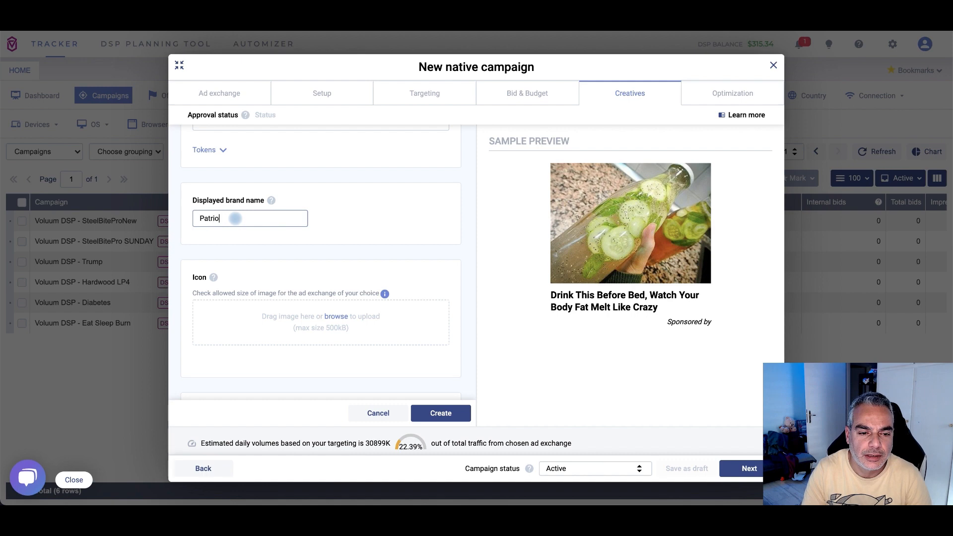
pyautogui.write('t Health Zone')
pyautogui.scroll(-1, 362, 257)
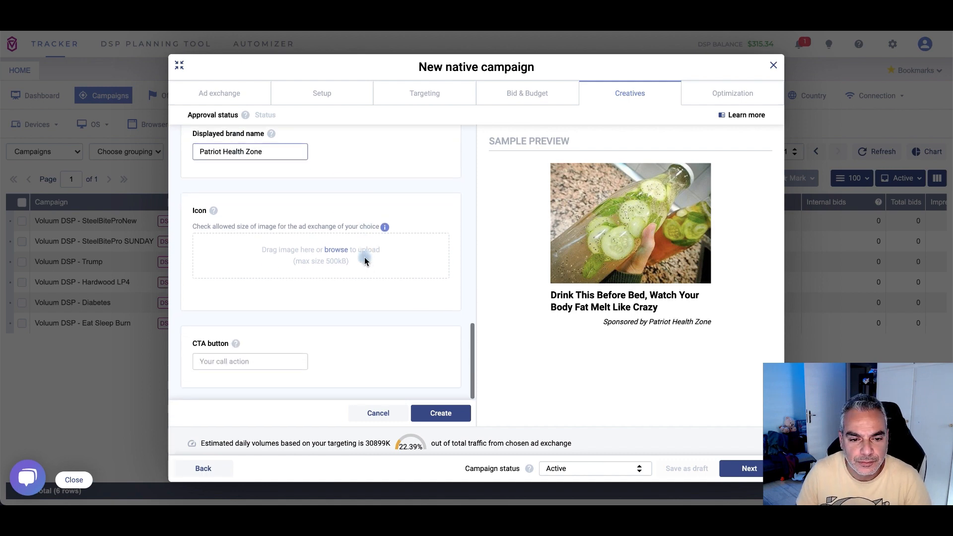
pyautogui.click(336, 251)
pyautogui.scroll(-10, 387, 238)
pyautogui.scroll(-8, 387, 242)
pyautogui.scroll(-5, 386, 243)
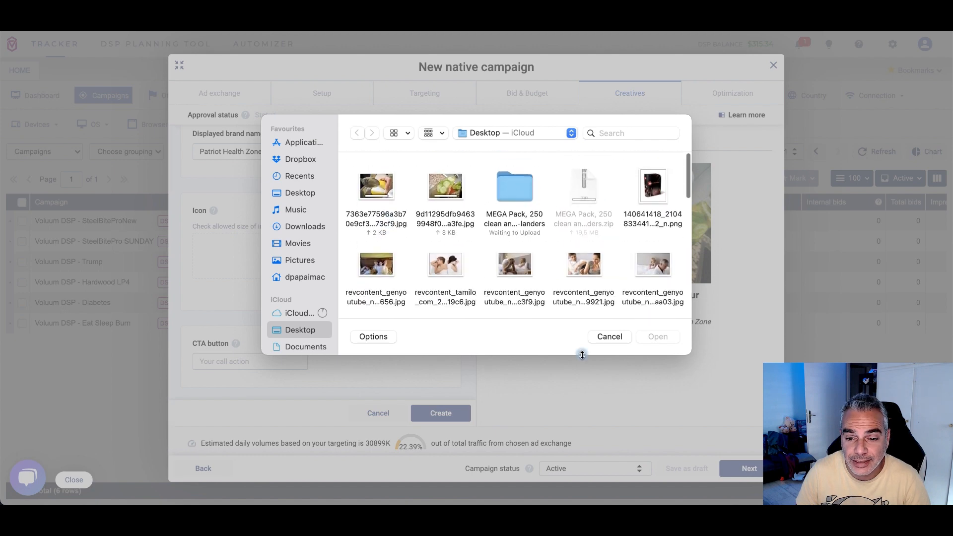
pyautogui.click(611, 335)
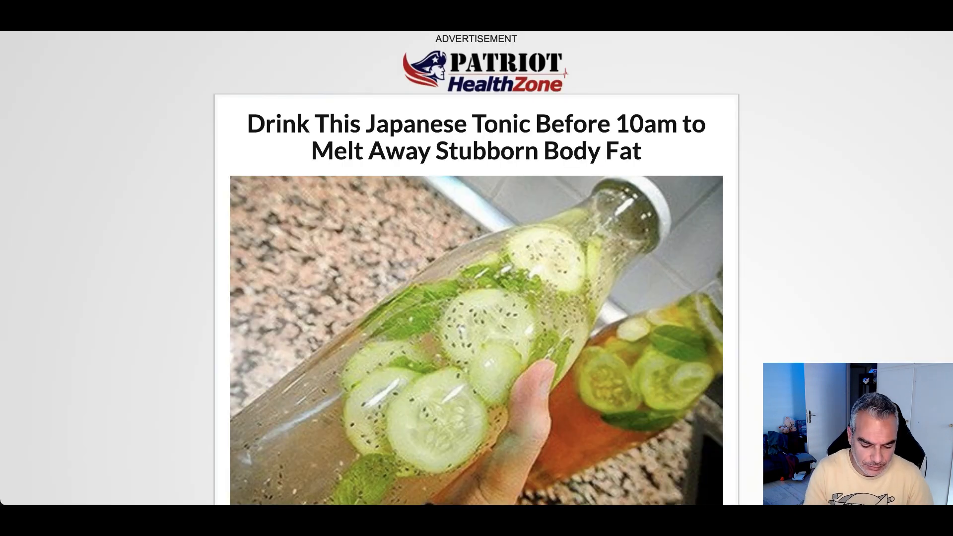
# Capture the head emblem of the Patriot HealthZone logo on the landing page as a screenshot and upload it as the creatives' icon.
pyautogui.press('super+shift+4')
pyautogui.moveTo(390, 44); pyautogui.dragTo(446, 93)
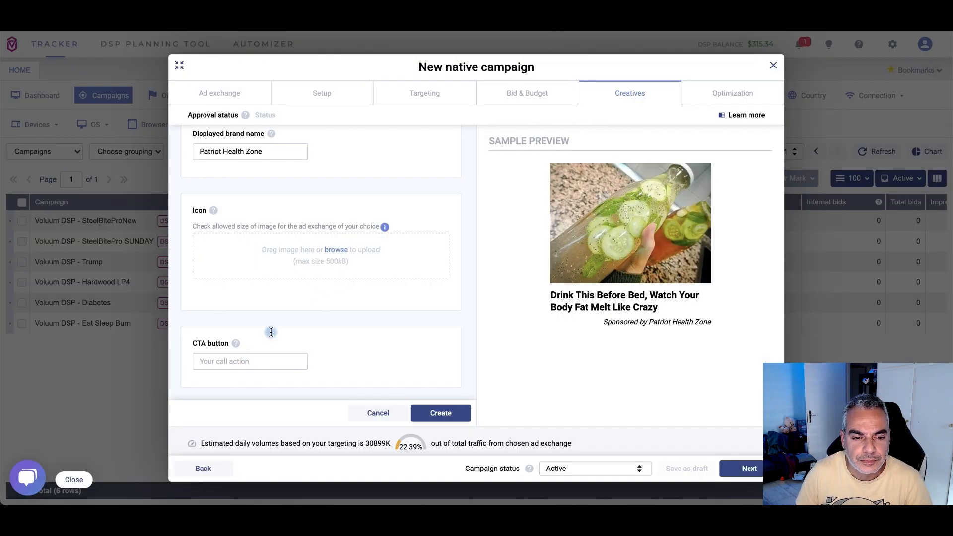
pyautogui.click(335, 252)
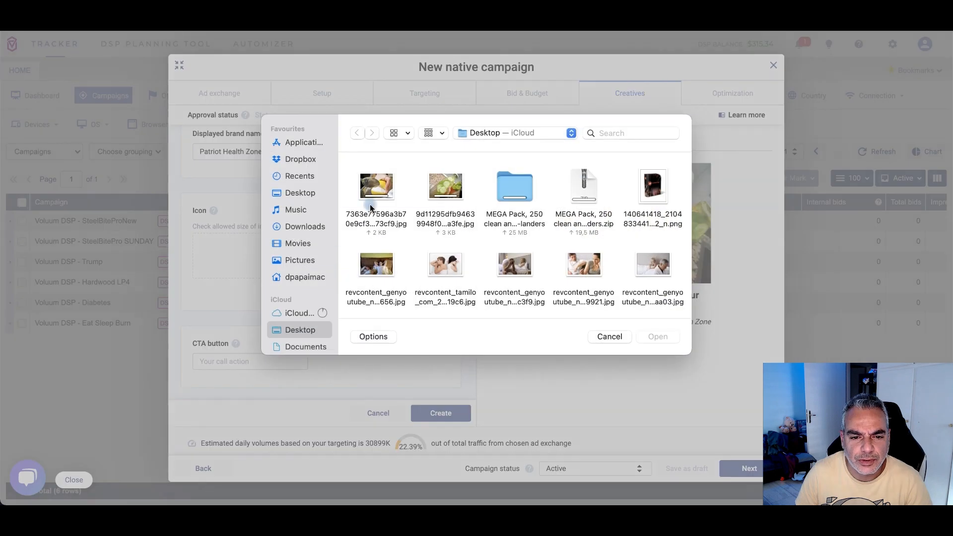
pyautogui.click(381, 185)
pyautogui.doubleClick(380, 185)
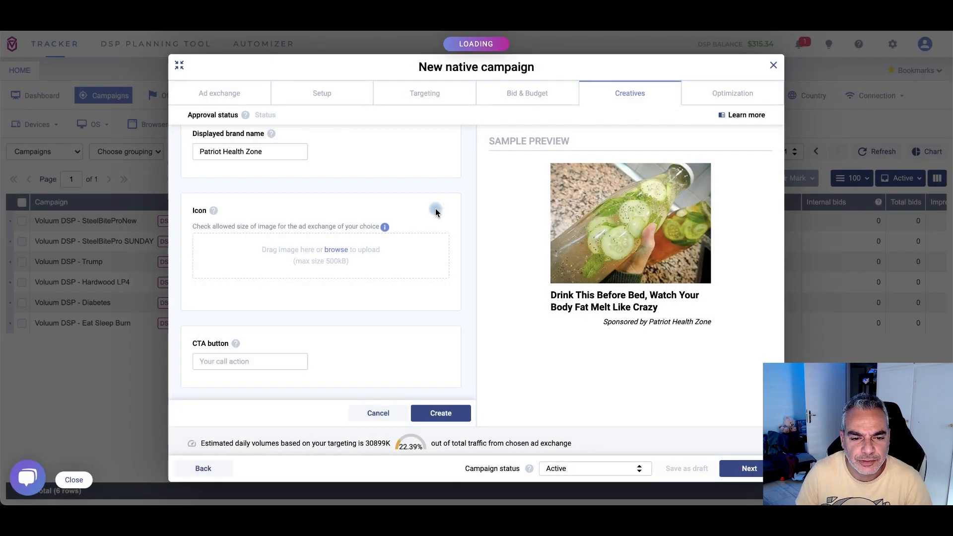
# Set the call-to-action text to "Watch Now" and create the creatives.
pyautogui.scroll(-1, 317, 253)
pyautogui.click(256, 360)
pyautogui.write('Watch Now')
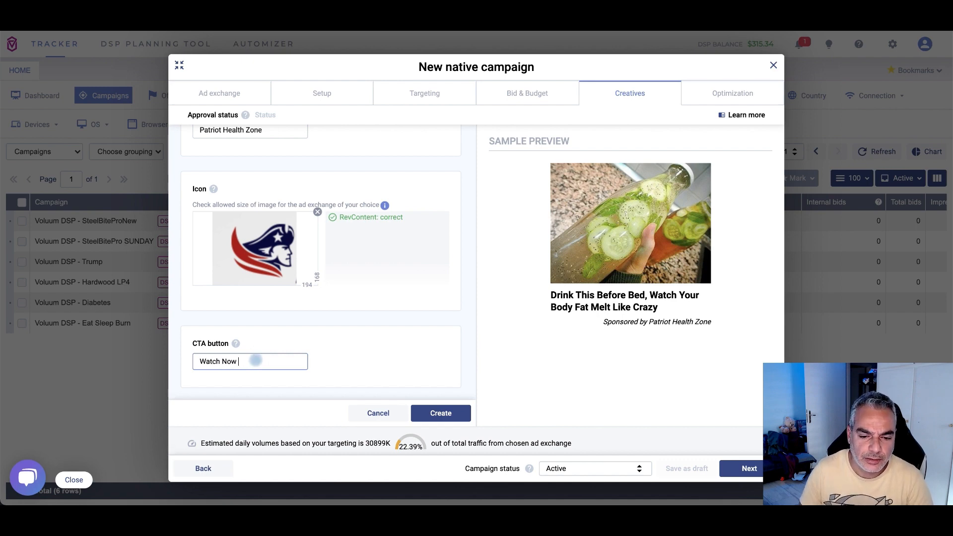
pyautogui.click(456, 413)
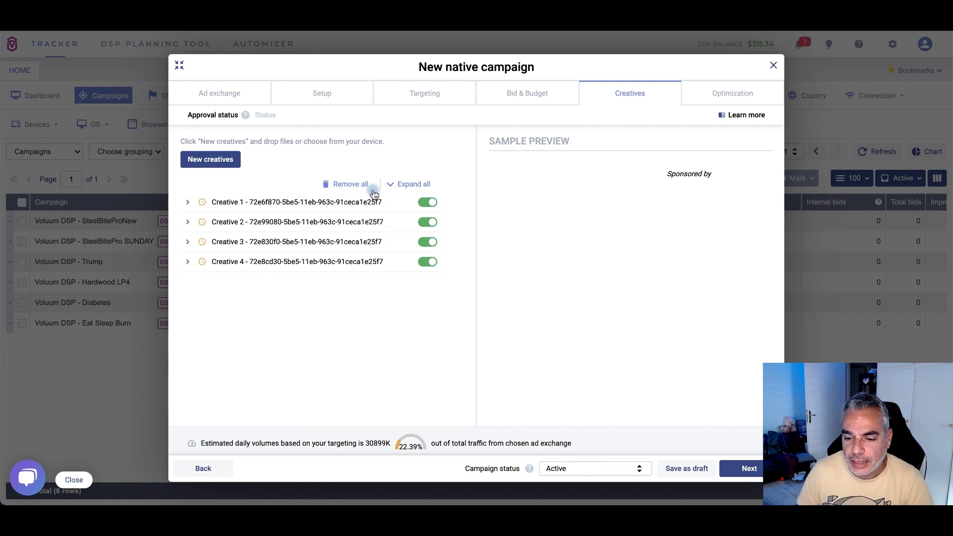
# Proceed to the campaign's optimization stage and look through its auto-pausing, capping and time settings.
pyautogui.click(734, 468)
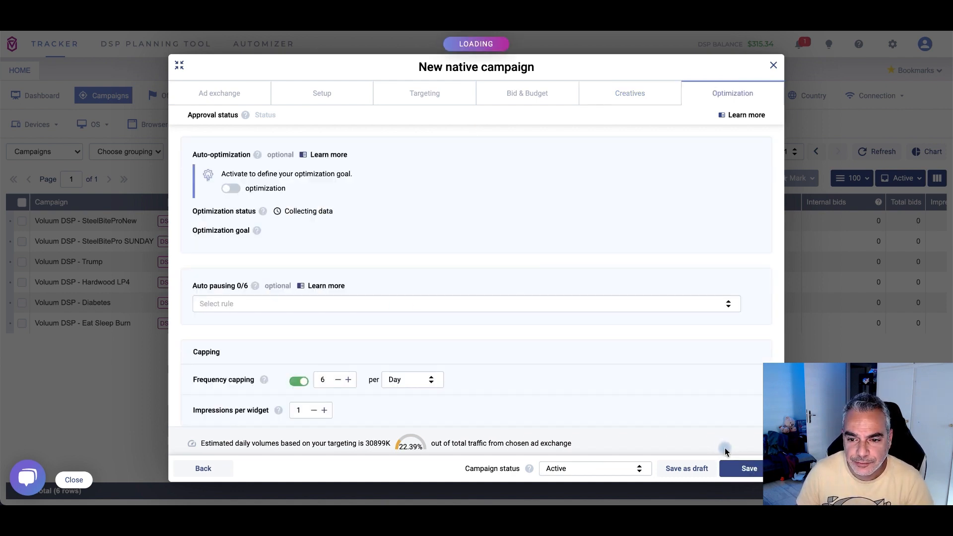
pyautogui.scroll(-1, 325, 296)
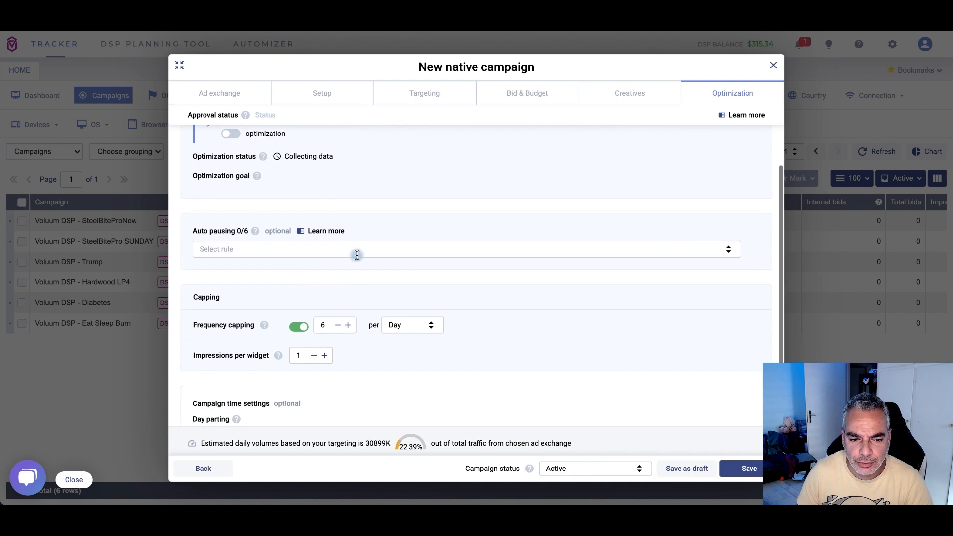
pyautogui.scroll(-1, 550, 254)
pyautogui.scroll(1, 550, 264)
pyautogui.click(503, 228)
pyautogui.click(553, 201)
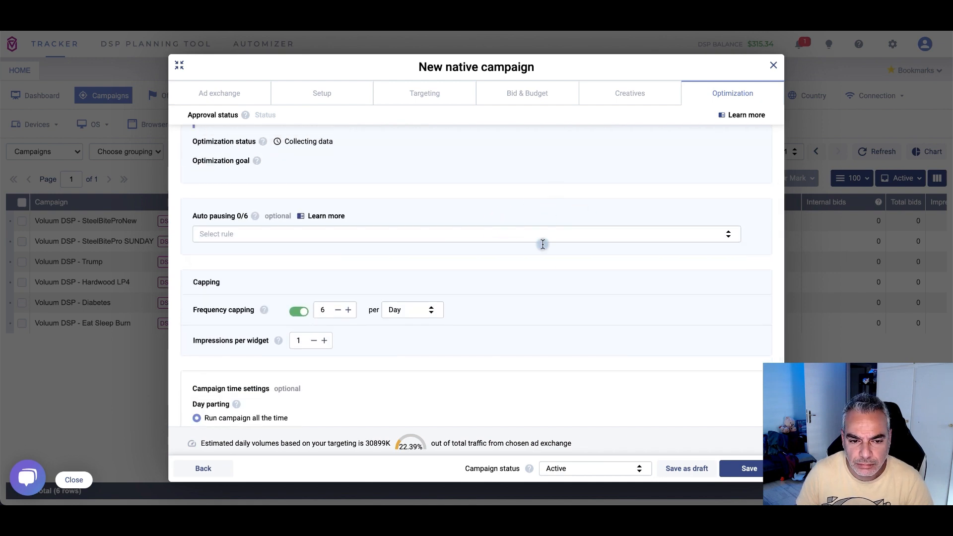
pyautogui.scroll(-1, 534, 220)
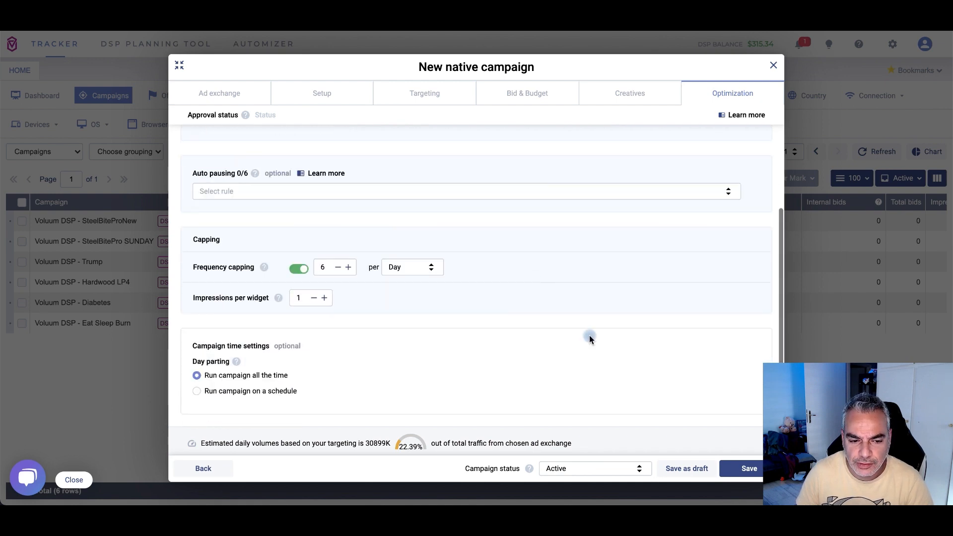
# Switch day parting to a schedule and restrict the active slots to hours 00 through 09 on Monday and Tuesday.
pyautogui.click(196, 391)
pyautogui.scroll(-2, 327, 352)
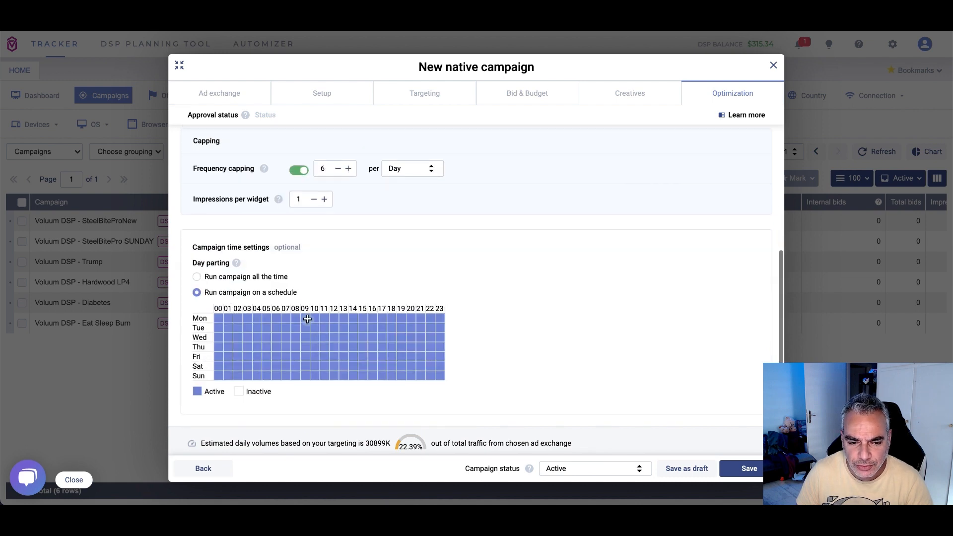
pyautogui.moveTo(305, 318); pyautogui.dragTo(444, 377)
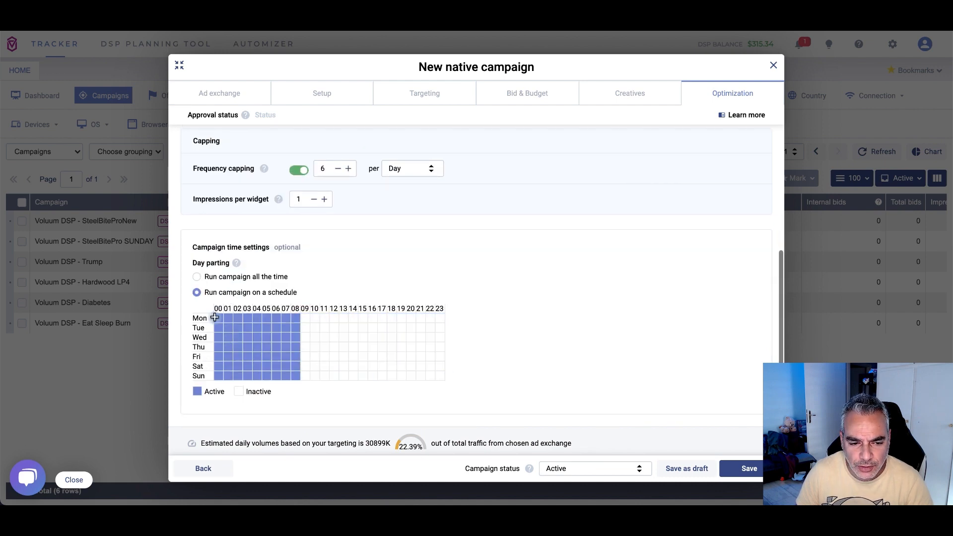
pyautogui.moveTo(213, 321); pyautogui.dragTo(168, 316)
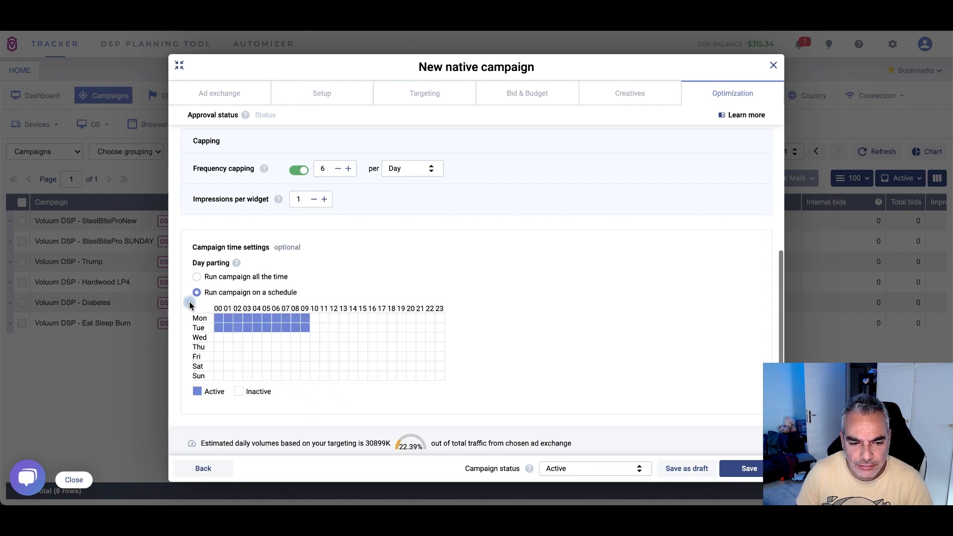
# Replace the day-parting schedule with active hours 00 and 09 through 23 on every day, and save the campaign.
pyautogui.moveTo(215, 320)
pyautogui.mouseDown()
pyautogui.moveTo(310, 329)
pyautogui.moveTo(216, 317)
pyautogui.mouseUp()
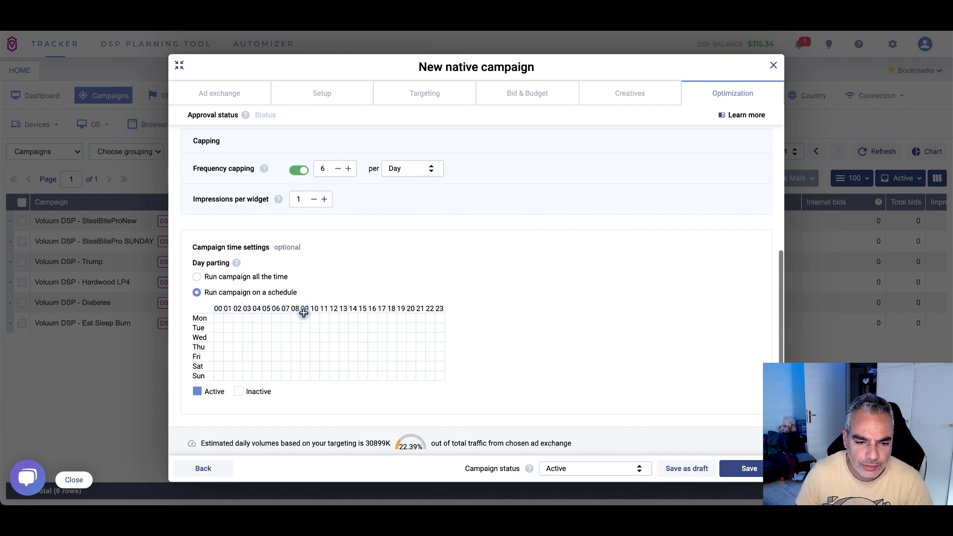
pyautogui.moveTo(304, 317); pyautogui.dragTo(436, 379)
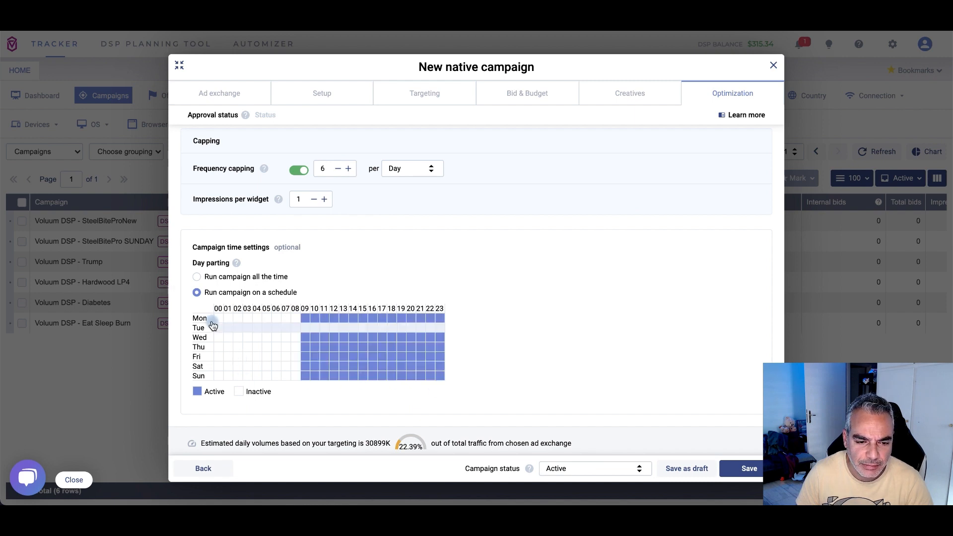
pyautogui.moveTo(217, 316); pyautogui.dragTo(219, 376)
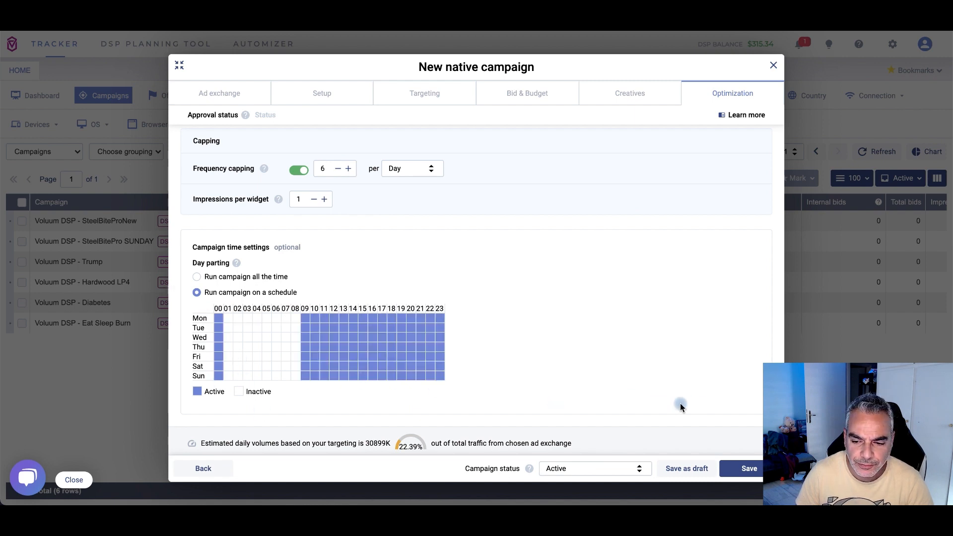
pyautogui.click(749, 468)
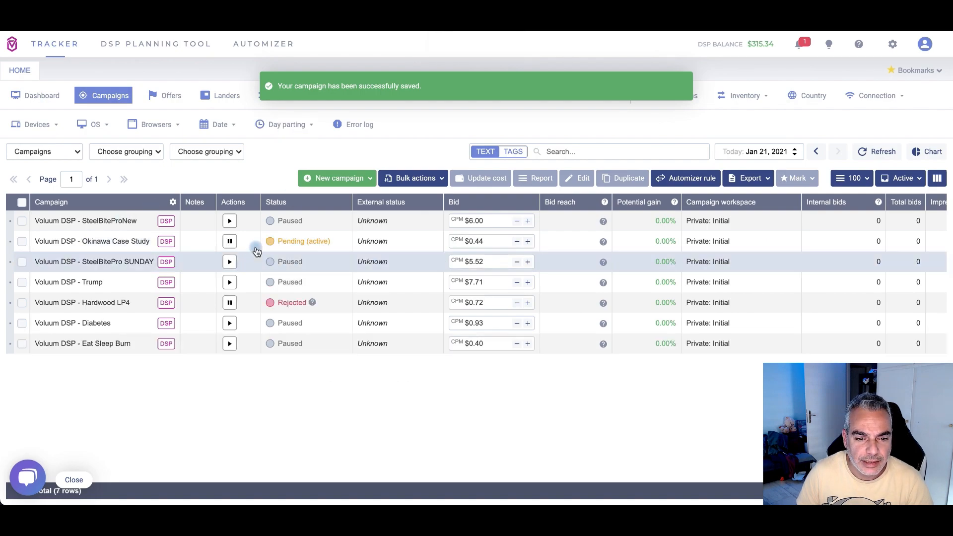
# Preview the Okinawa Case Study campaign and follow its landing page through to the offer's sales page.
pyautogui.hscroll(10, 807, 242)
pyautogui.hscroll(5, 807, 242)
pyautogui.hscroll(-15, 804, 243)
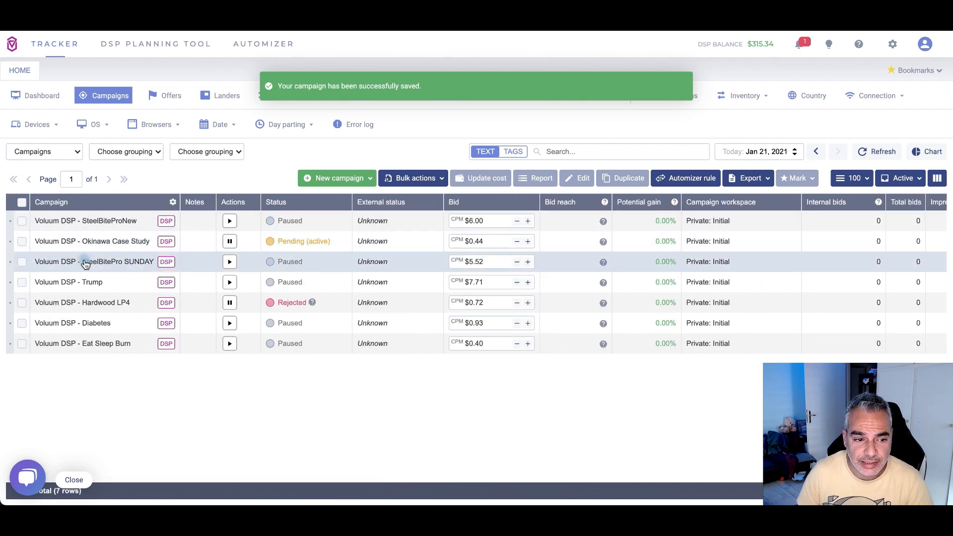
pyautogui.rightClick(285, 245)
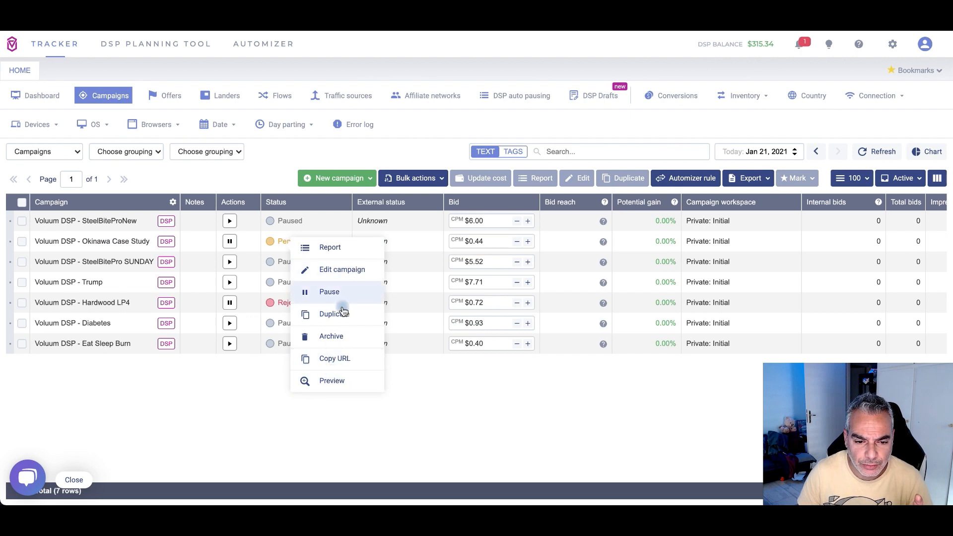
pyautogui.click(333, 381)
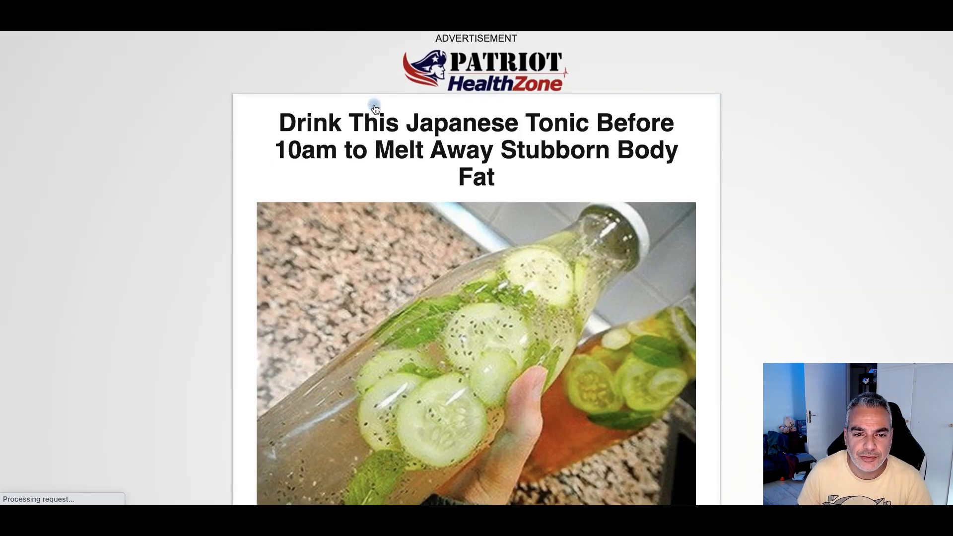
pyautogui.scroll(-10, 411, 238)
pyautogui.click(449, 362)
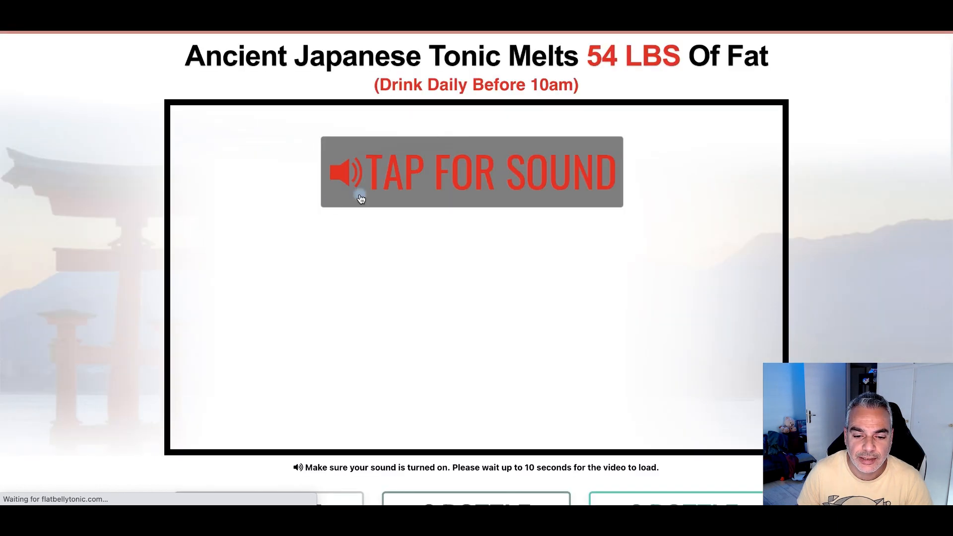
# Proceed to checkout with the single-bottle $69 package and examine the affiliate tracking ID below the terms of sale.
pyautogui.scroll(-7, 334, 204)
pyautogui.scroll(-4, 317, 196)
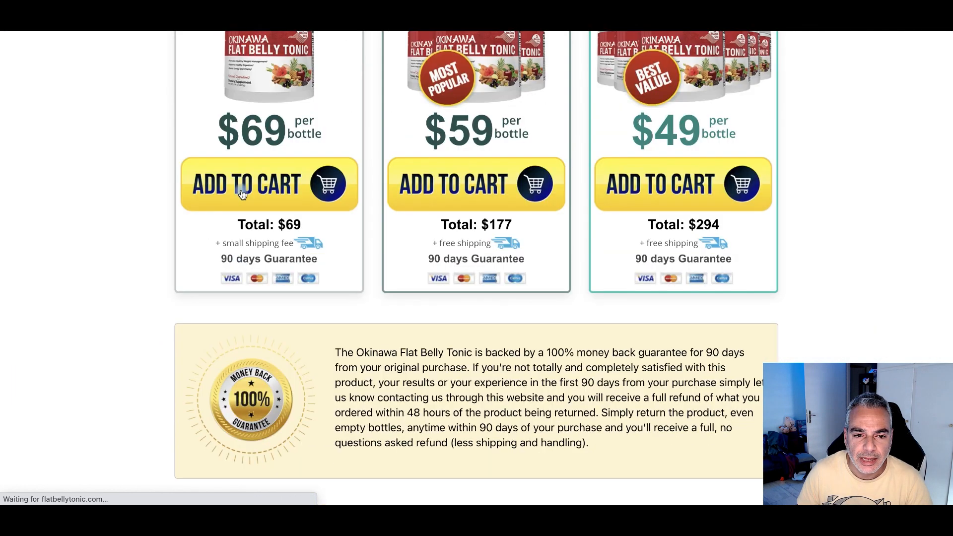
pyautogui.click(267, 181)
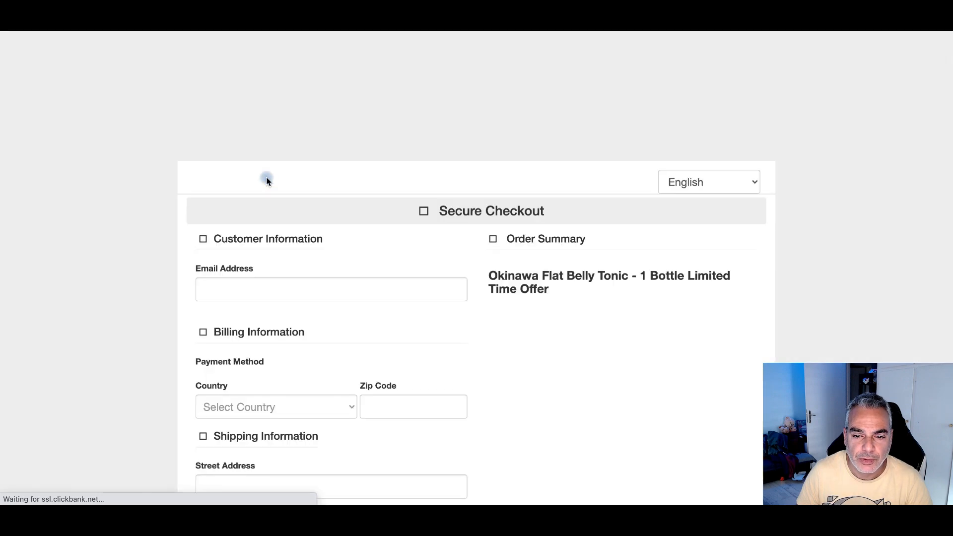
pyautogui.scroll(-10, 328, 187)
pyautogui.moveTo(464, 481); pyautogui.dragTo(560, 474)
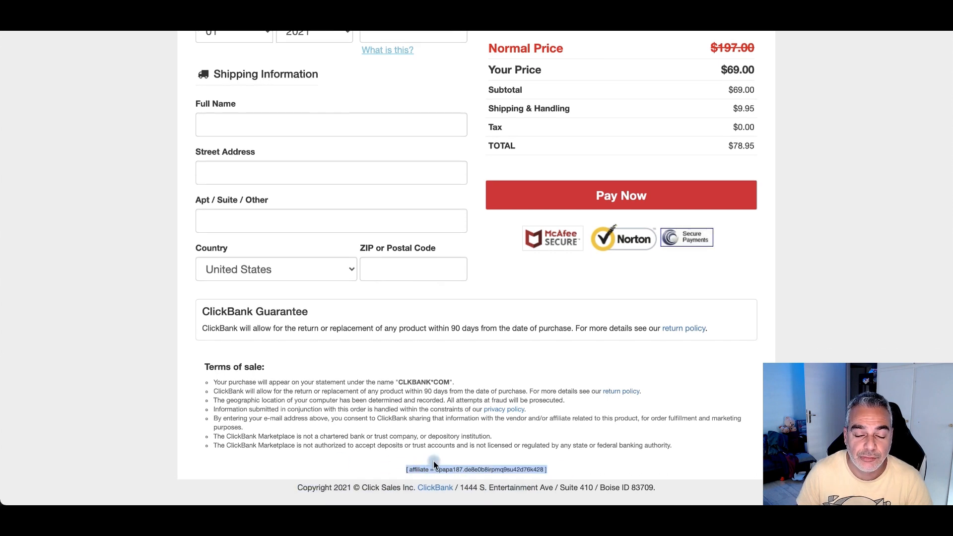
pyautogui.click(533, 469)
pyautogui.moveTo(569, 461); pyautogui.dragTo(493, 466)
pyautogui.click(496, 469)
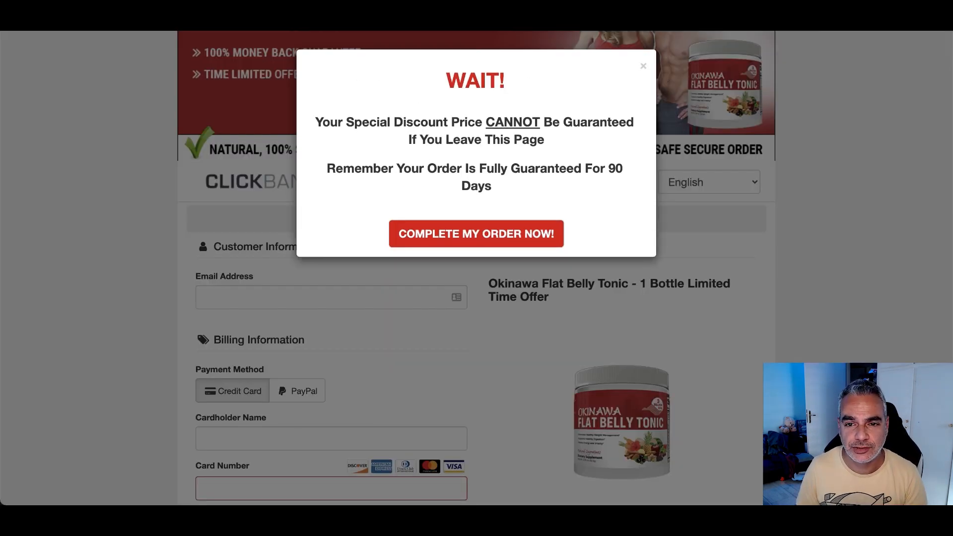
# Return to the Voluum tracker and show the dashboard statistics for this year.
pyautogui.click(293, 20)
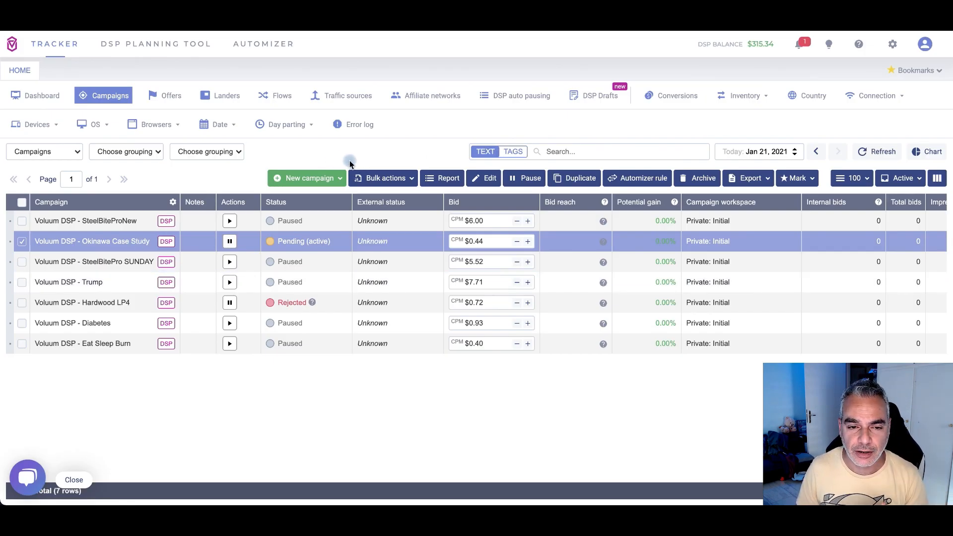
pyautogui.click(281, 126)
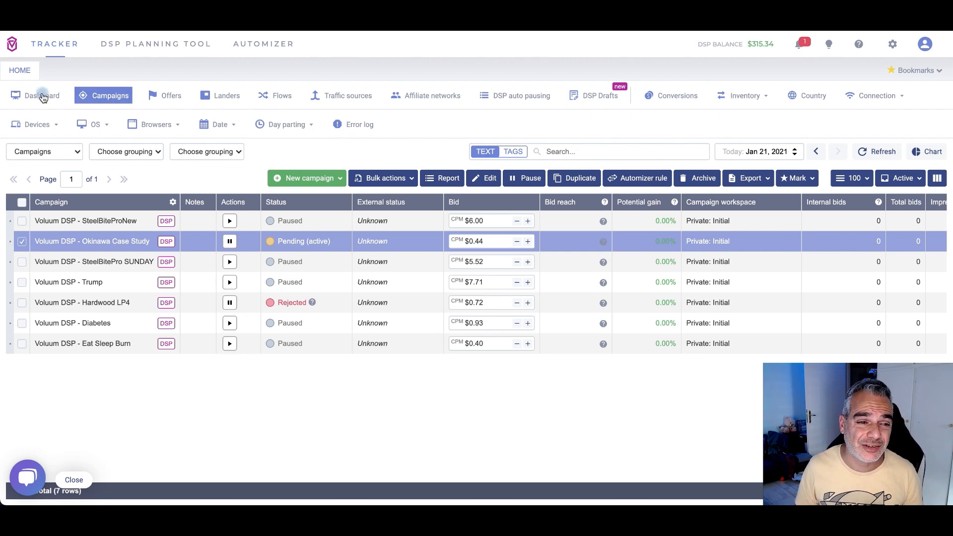
pyautogui.click(35, 95)
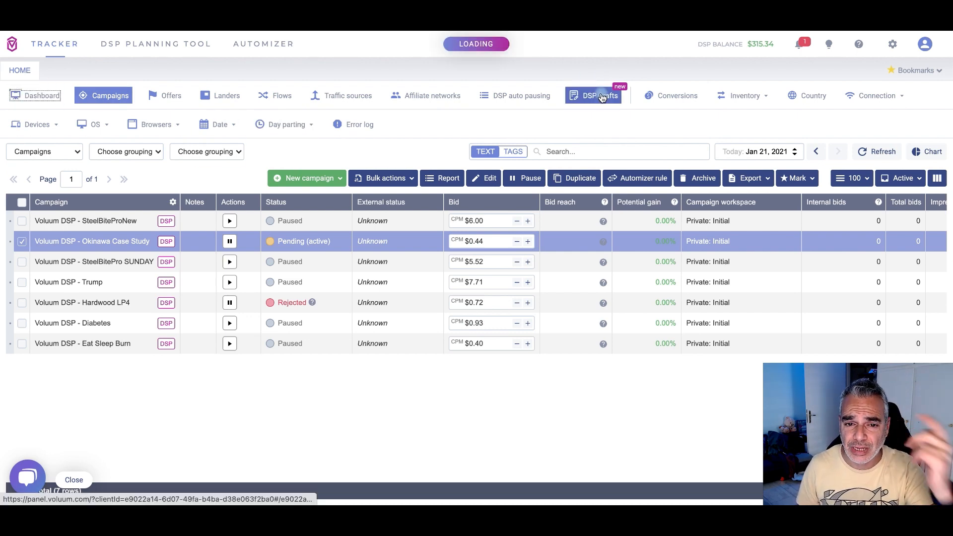
pyautogui.click(752, 151)
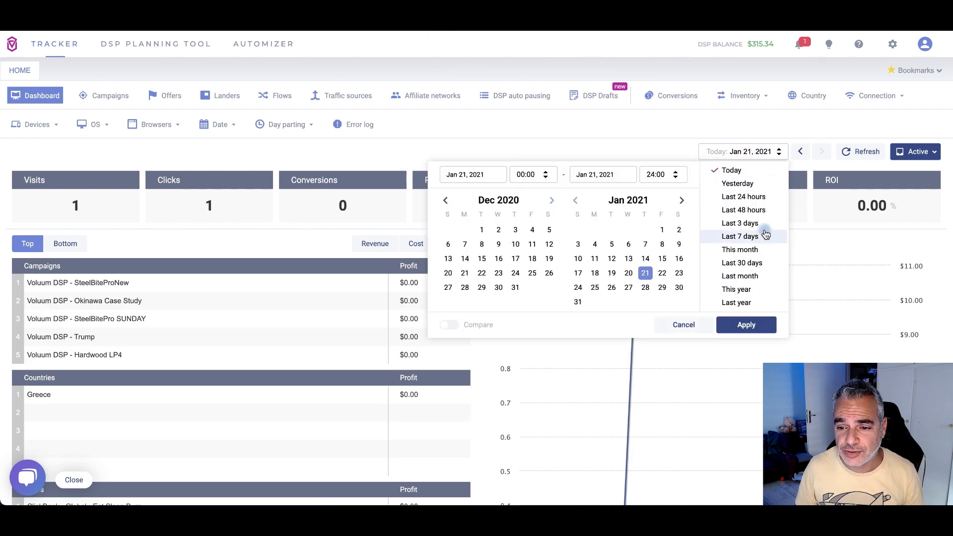
pyautogui.click(747, 292)
pyautogui.click(749, 325)
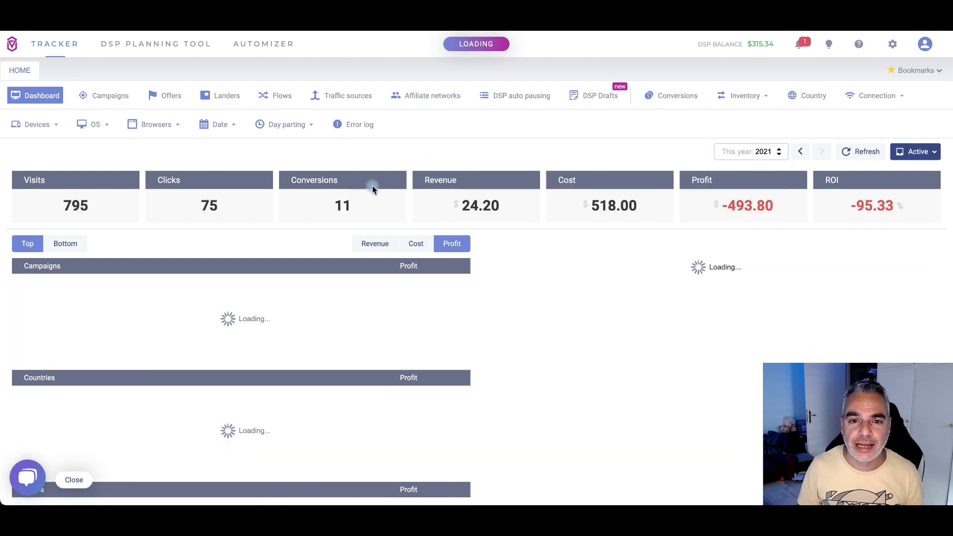
# Examine the dashboard's revenue and profit figures for the year.
pyautogui.moveTo(492, 206); pyautogui.dragTo(453, 206)
pyautogui.moveTo(767, 205); pyautogui.dragTo(722, 205)
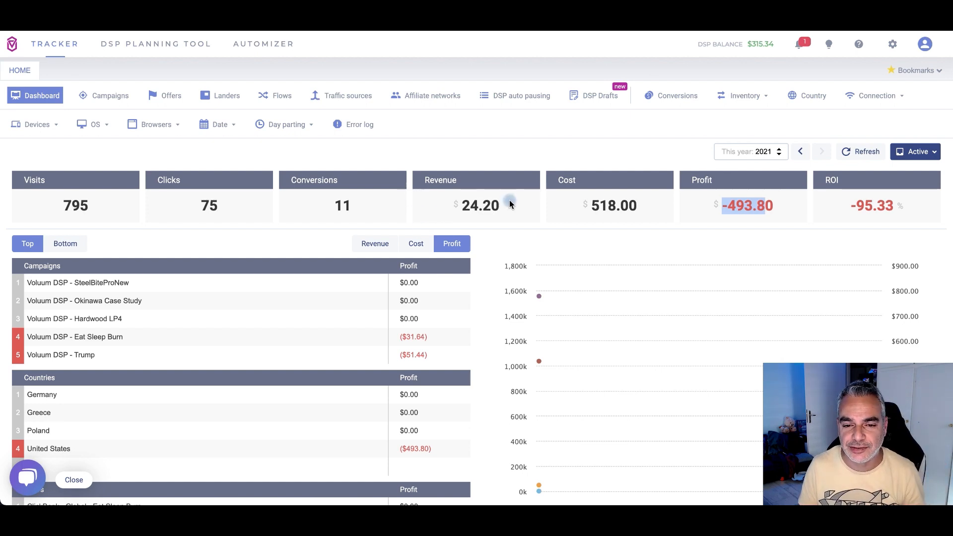
pyautogui.moveTo(504, 205); pyautogui.dragTo(465, 205)
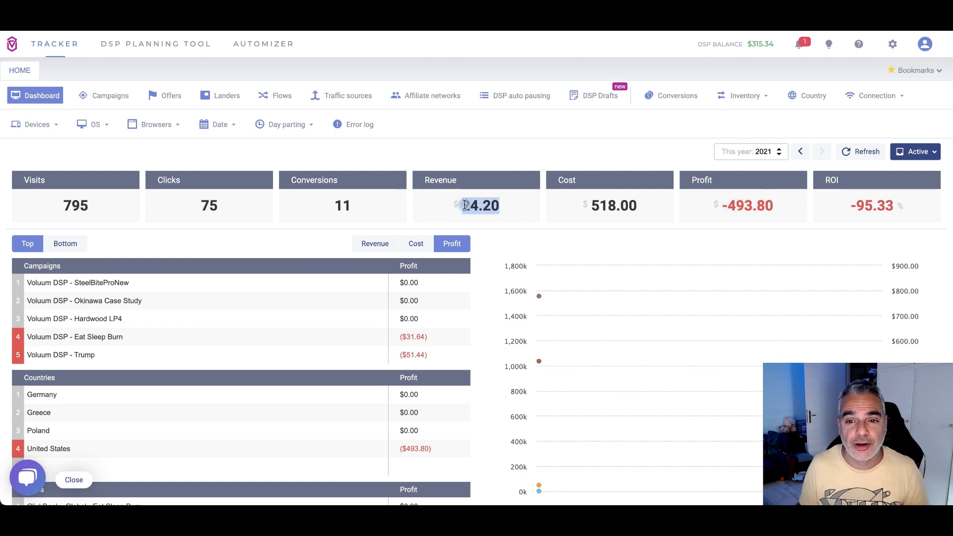
pyautogui.click(502, 203)
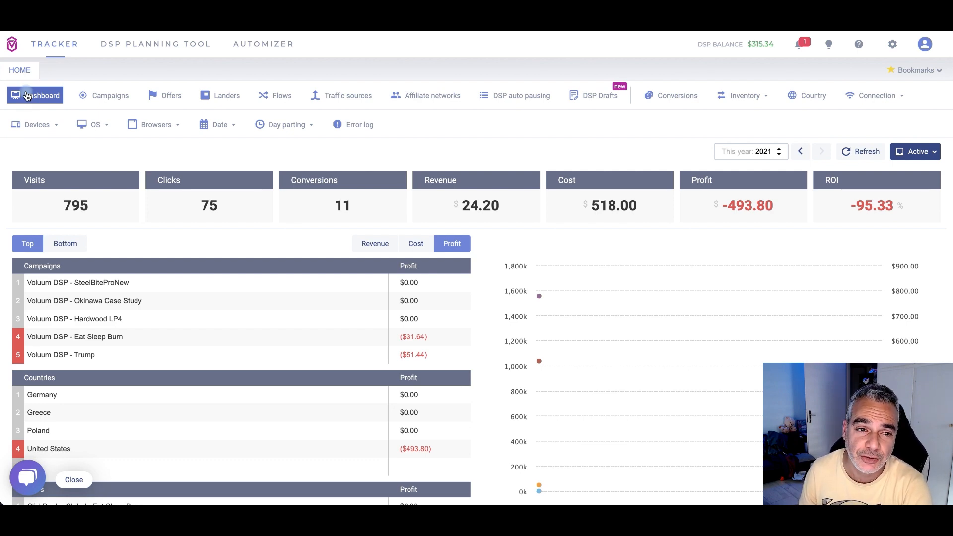
# Open the DSP Planning Tool.
pyautogui.click(133, 49)
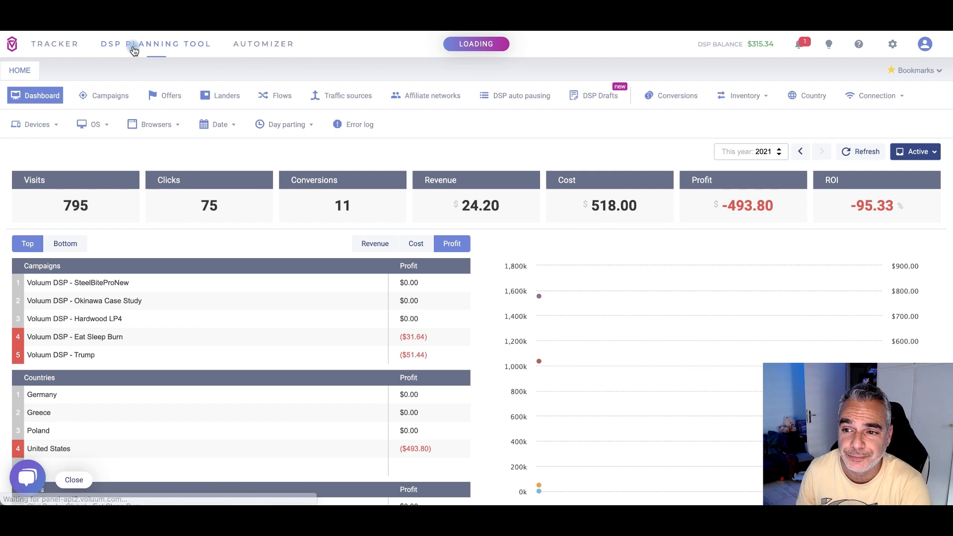